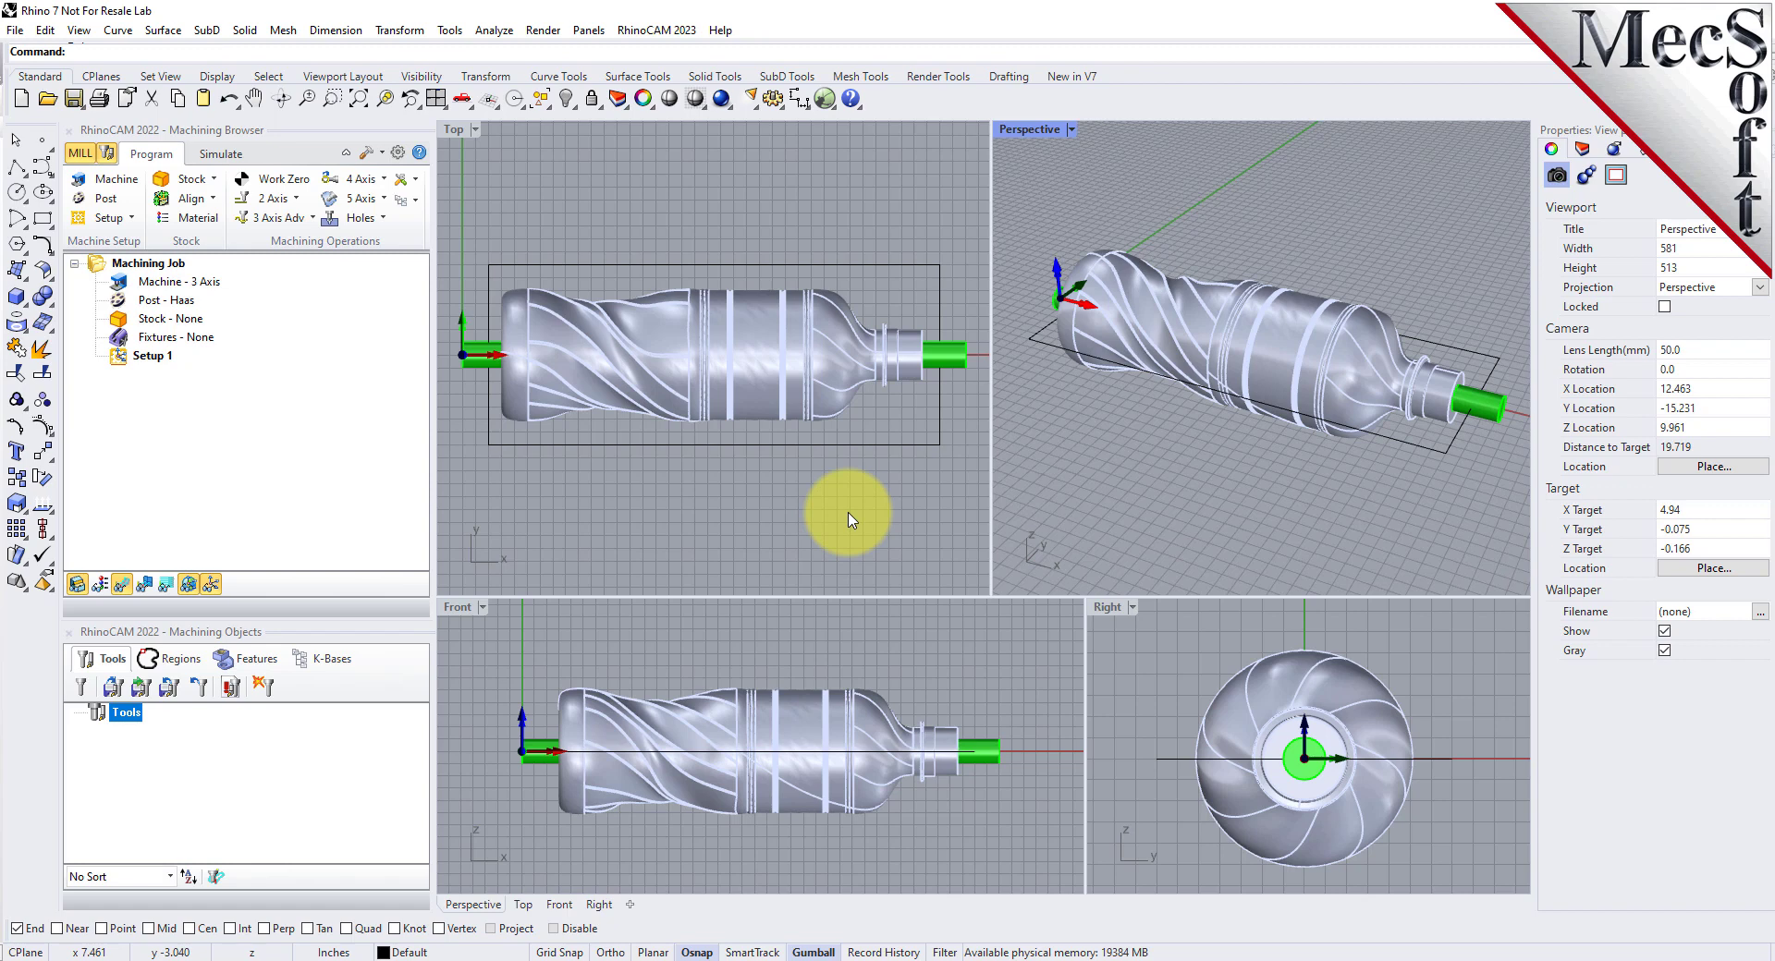
# Step: Define the machine tool manually as a 4 Axis machine with the Table configuration
pyautogui.click(126, 183)
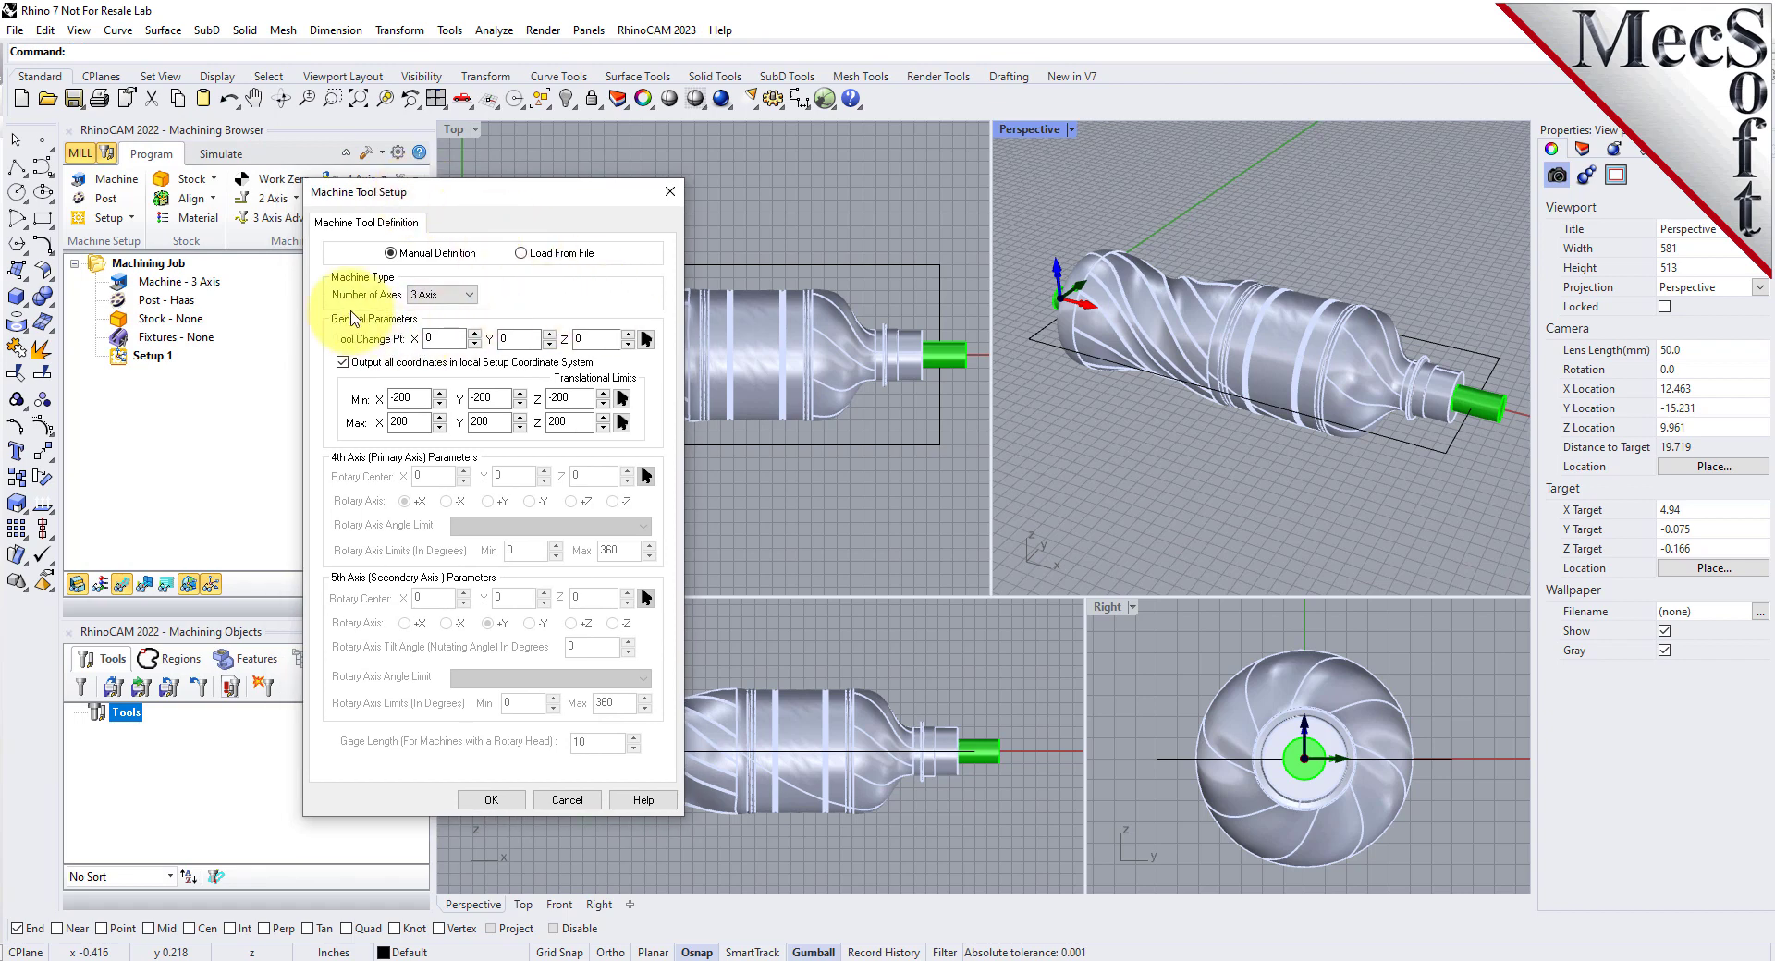
pyautogui.click(469, 296)
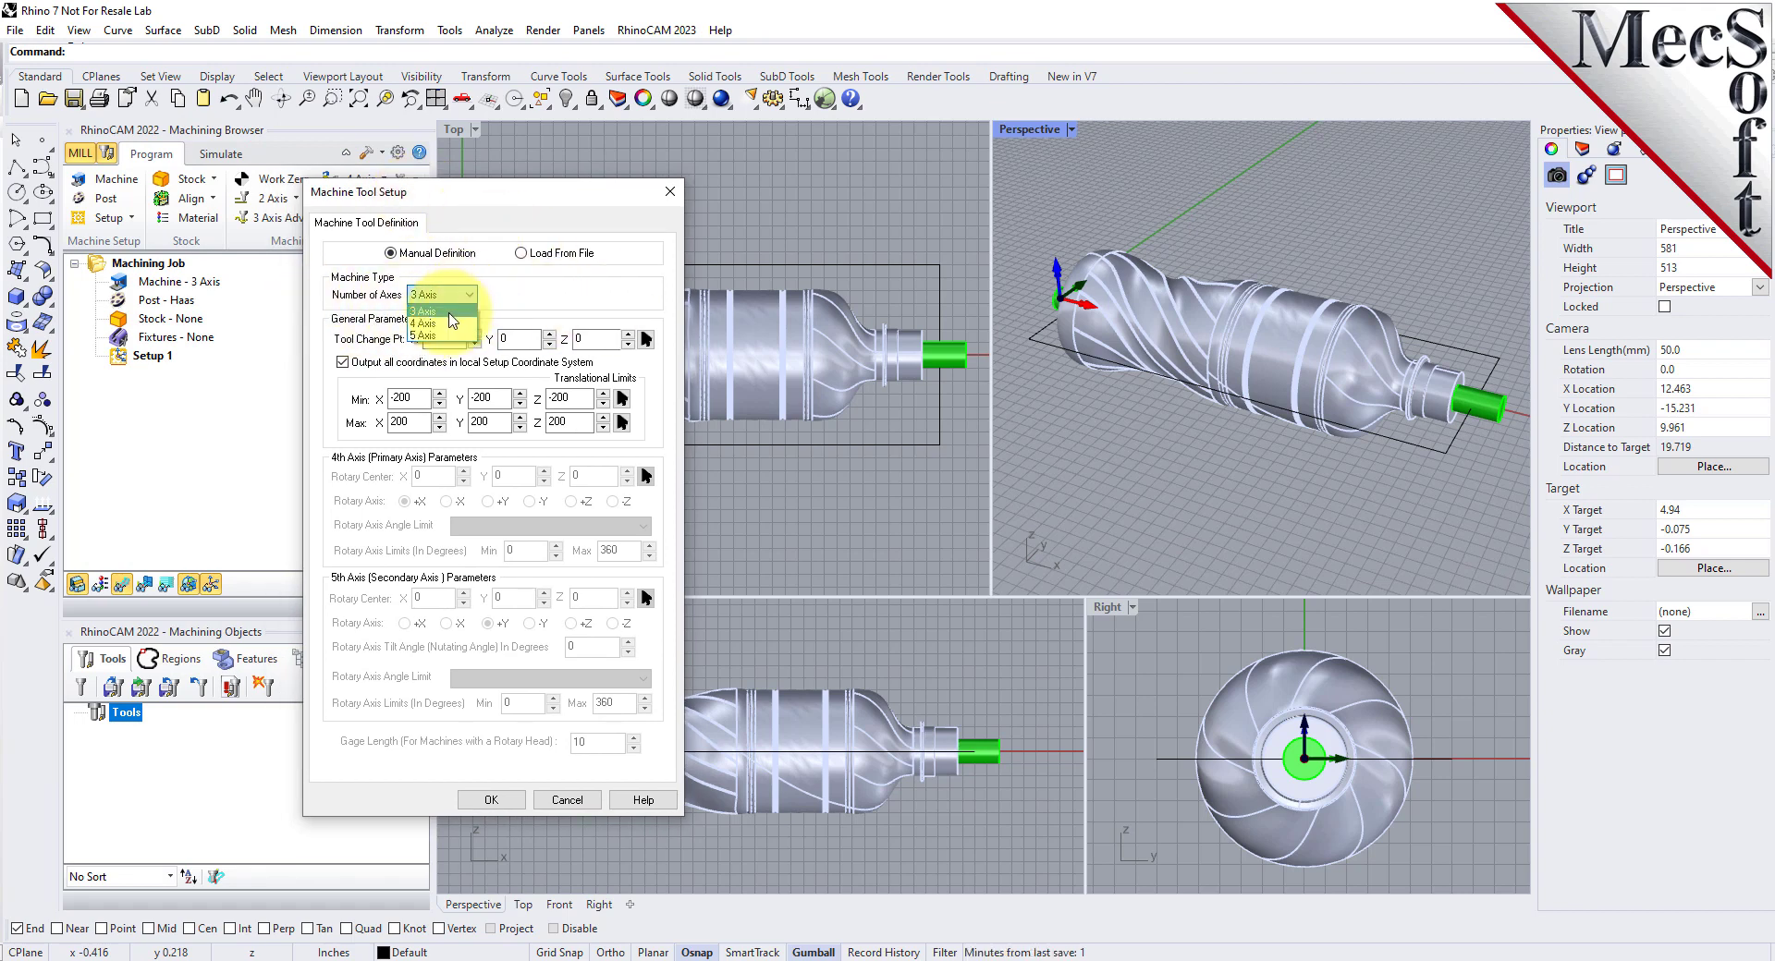
pyautogui.click(451, 323)
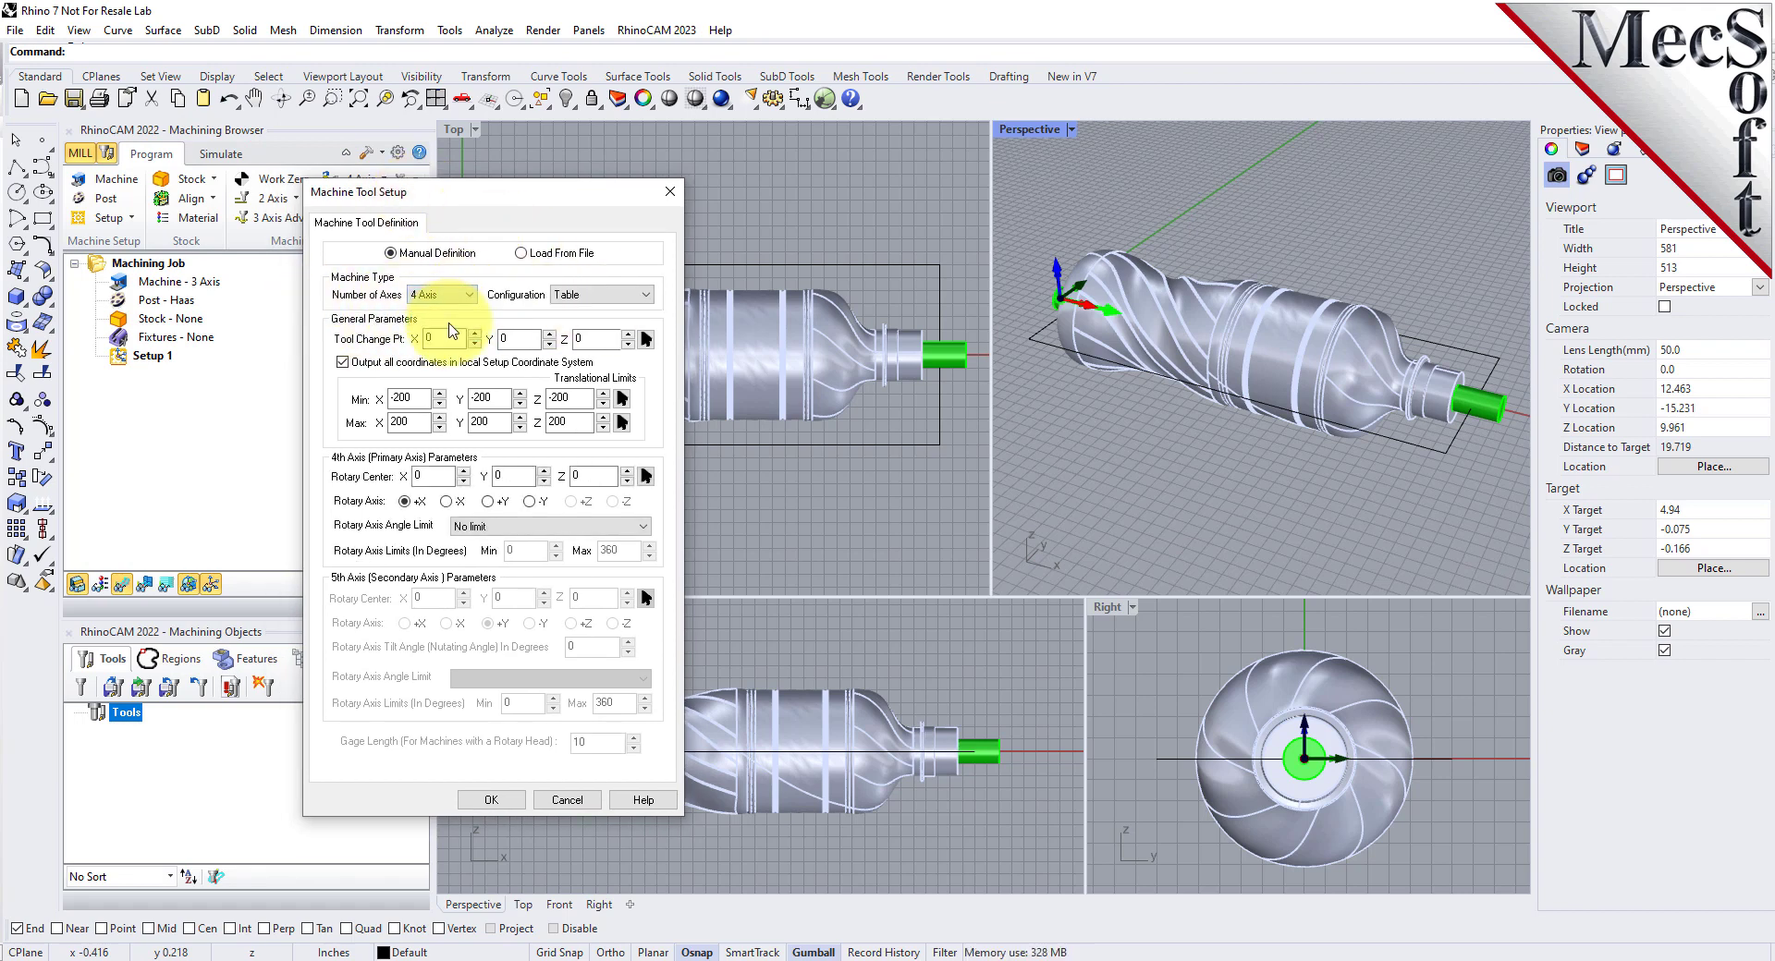
pyautogui.click(599, 295)
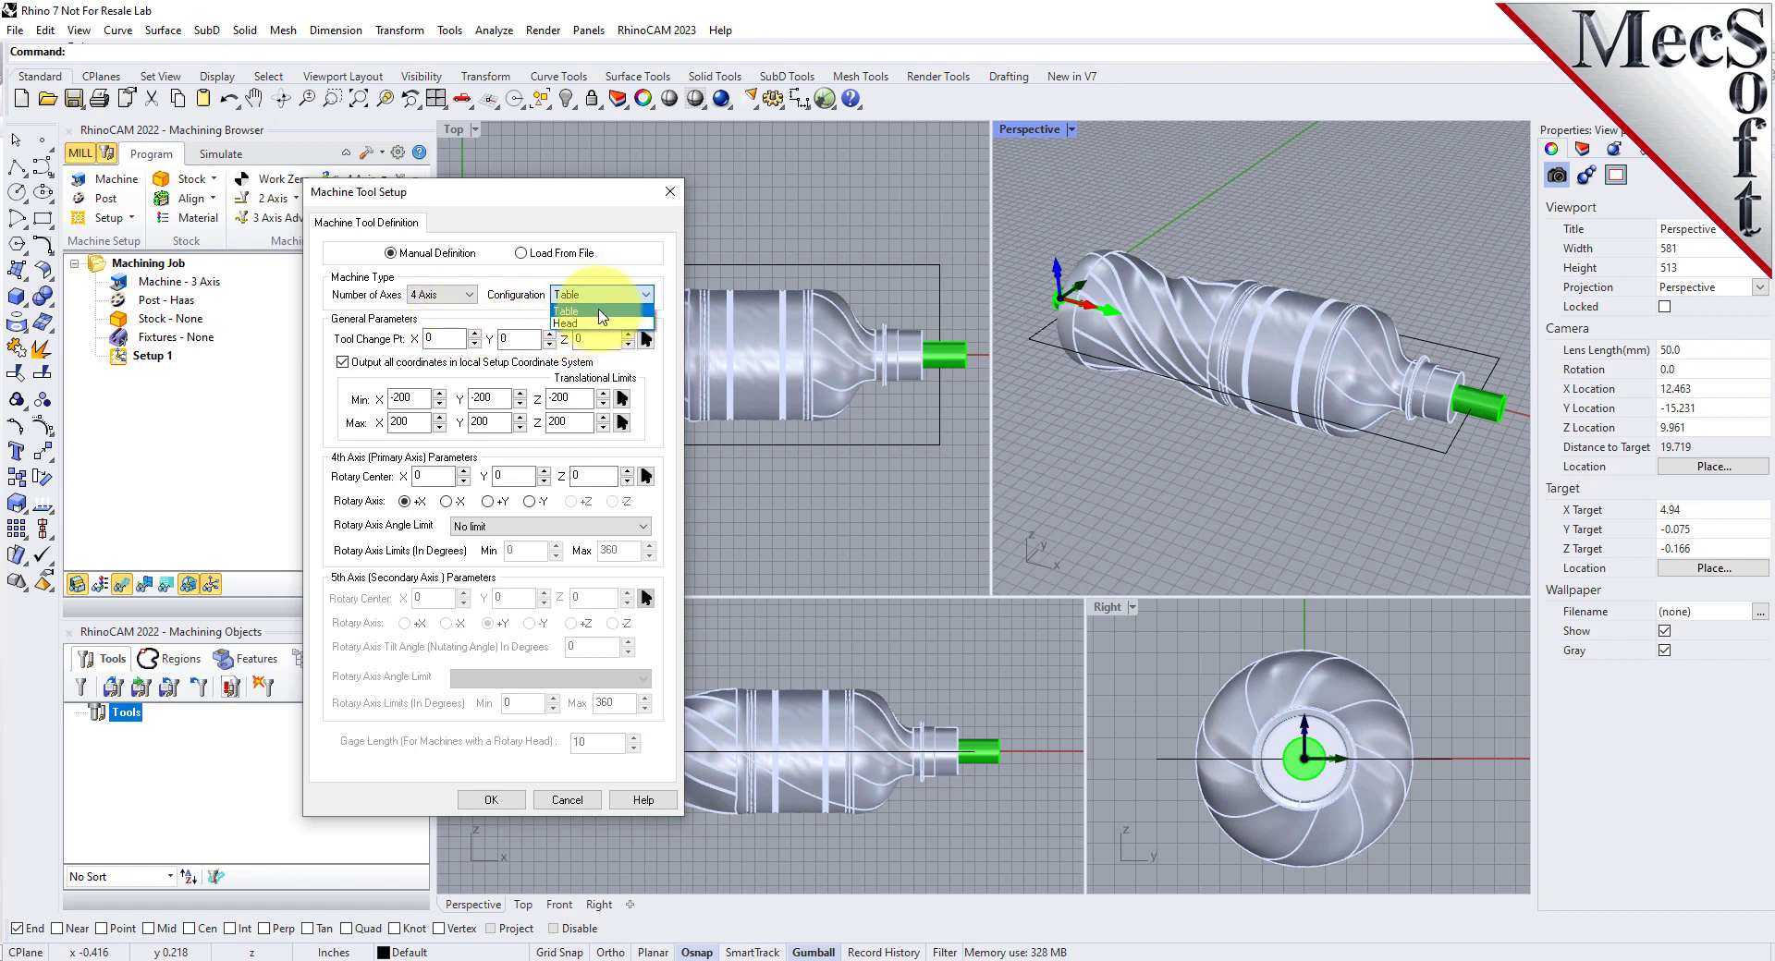
pyautogui.click(599, 313)
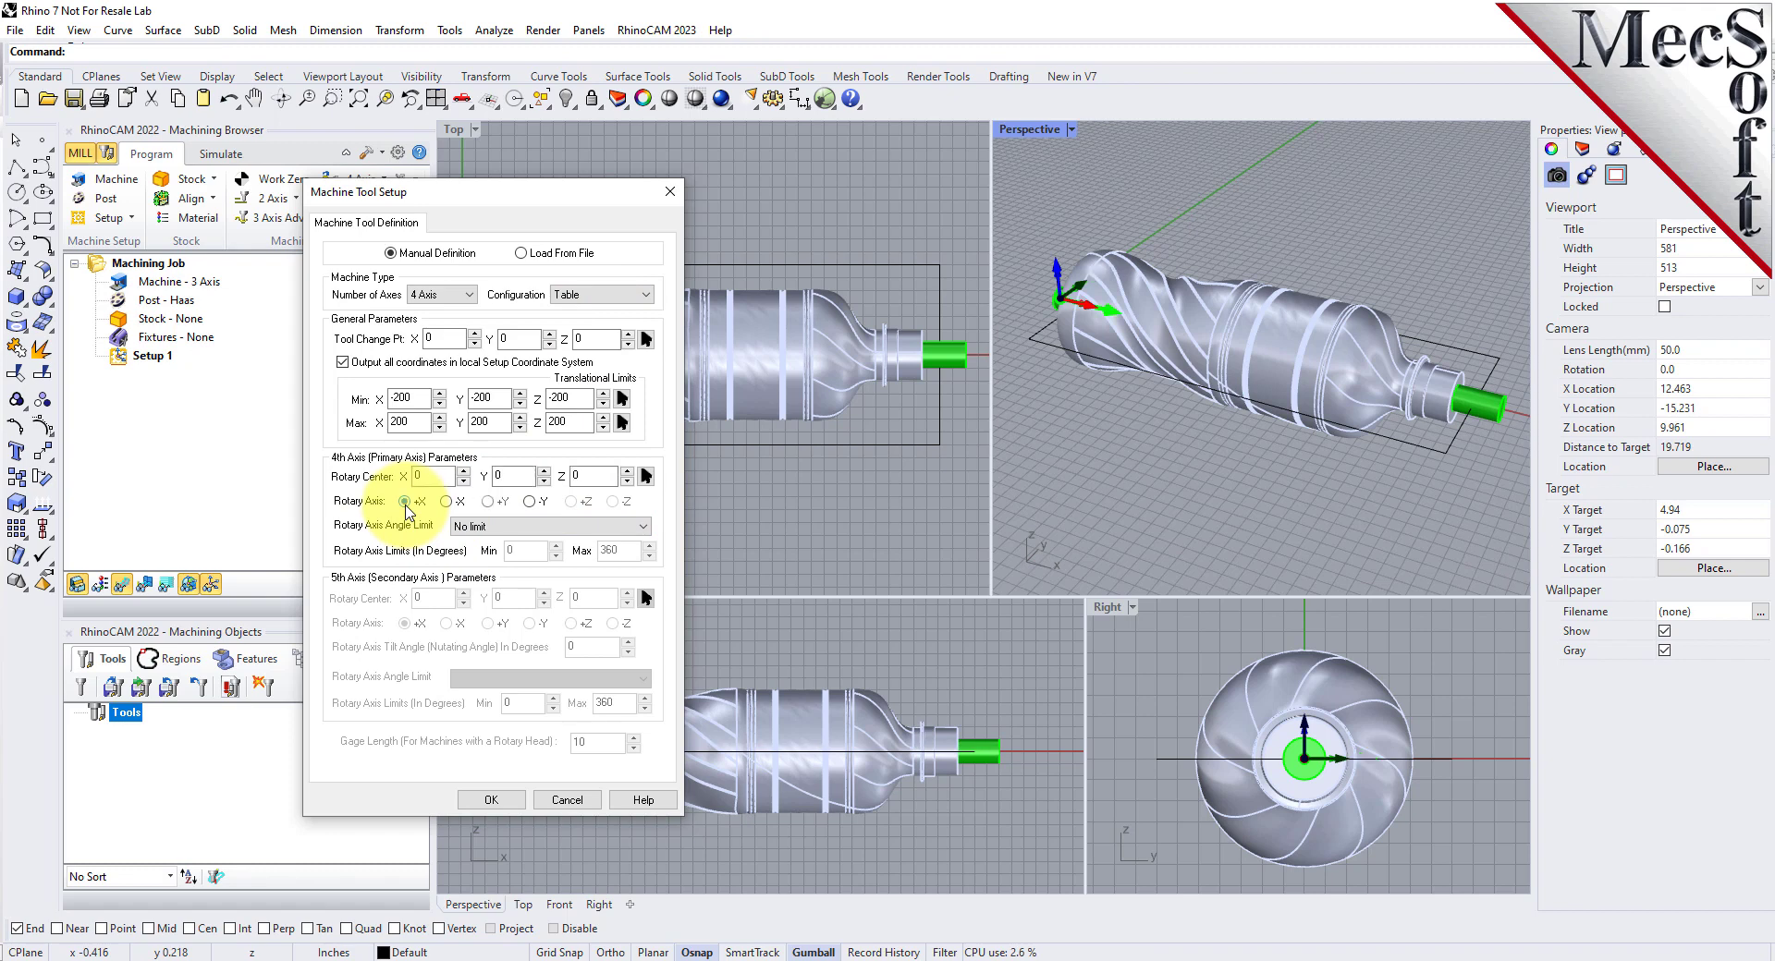
# Step: Set the 4th axis rotary axis to +X with the angle limit at No limit, and accept the machine setup
pyautogui.click(406, 505)
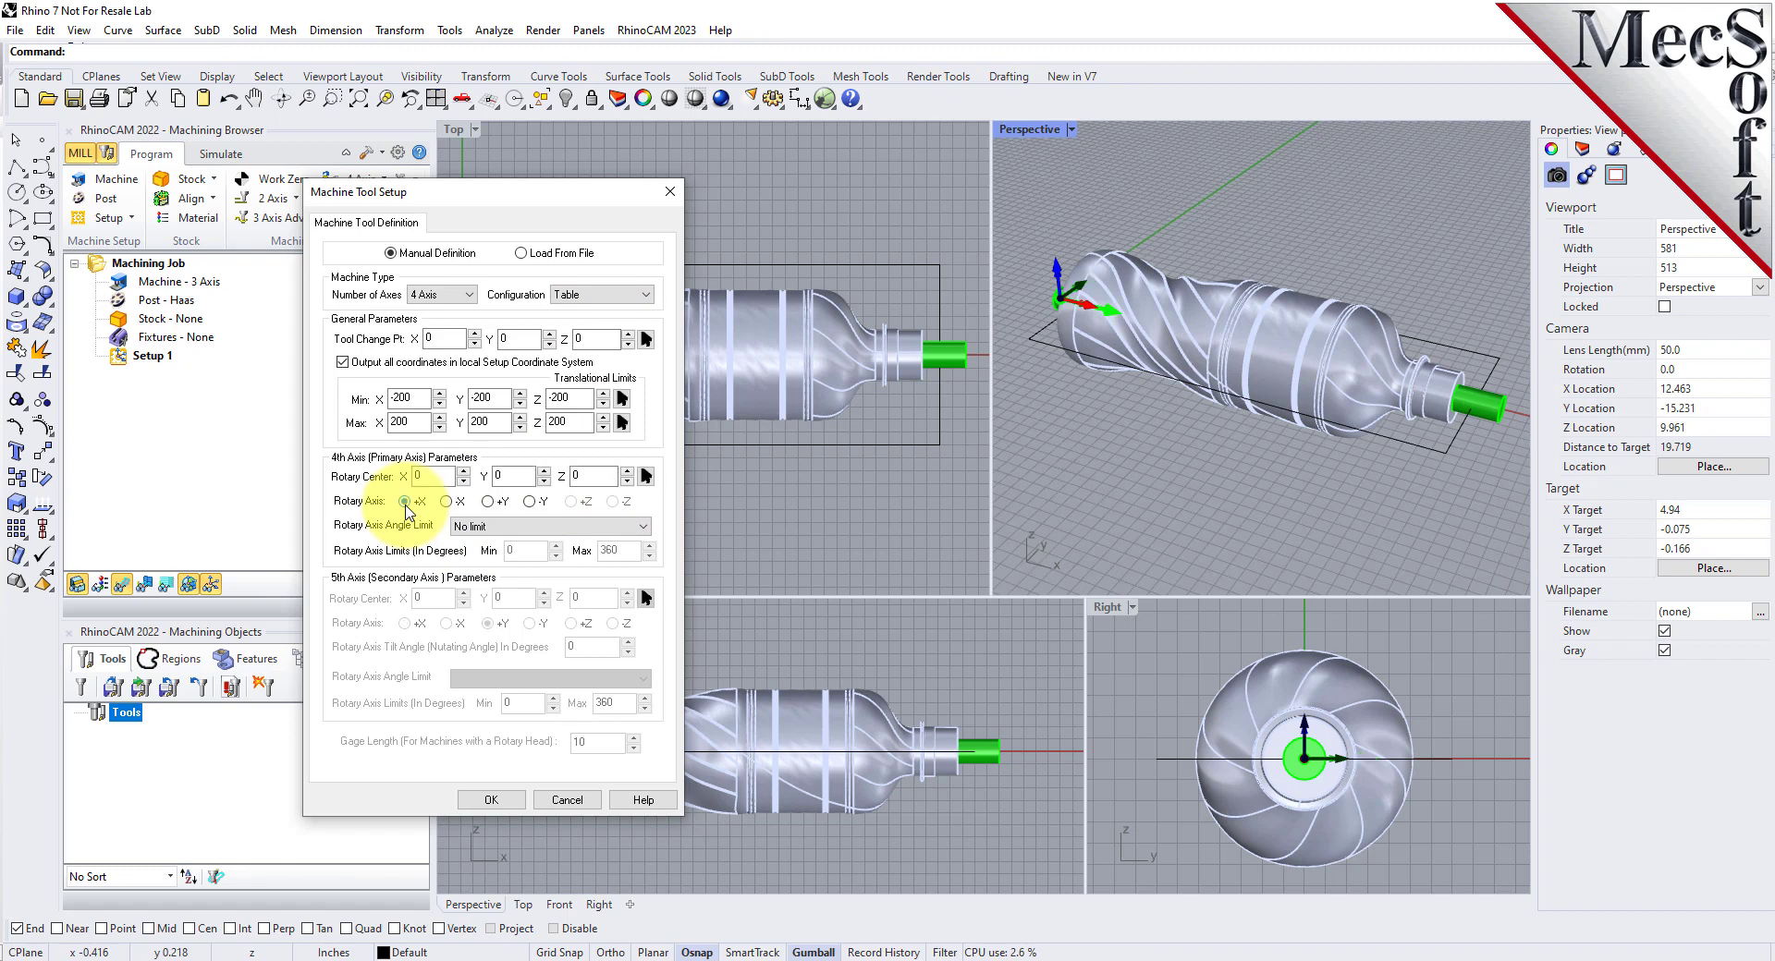
pyautogui.click(476, 525)
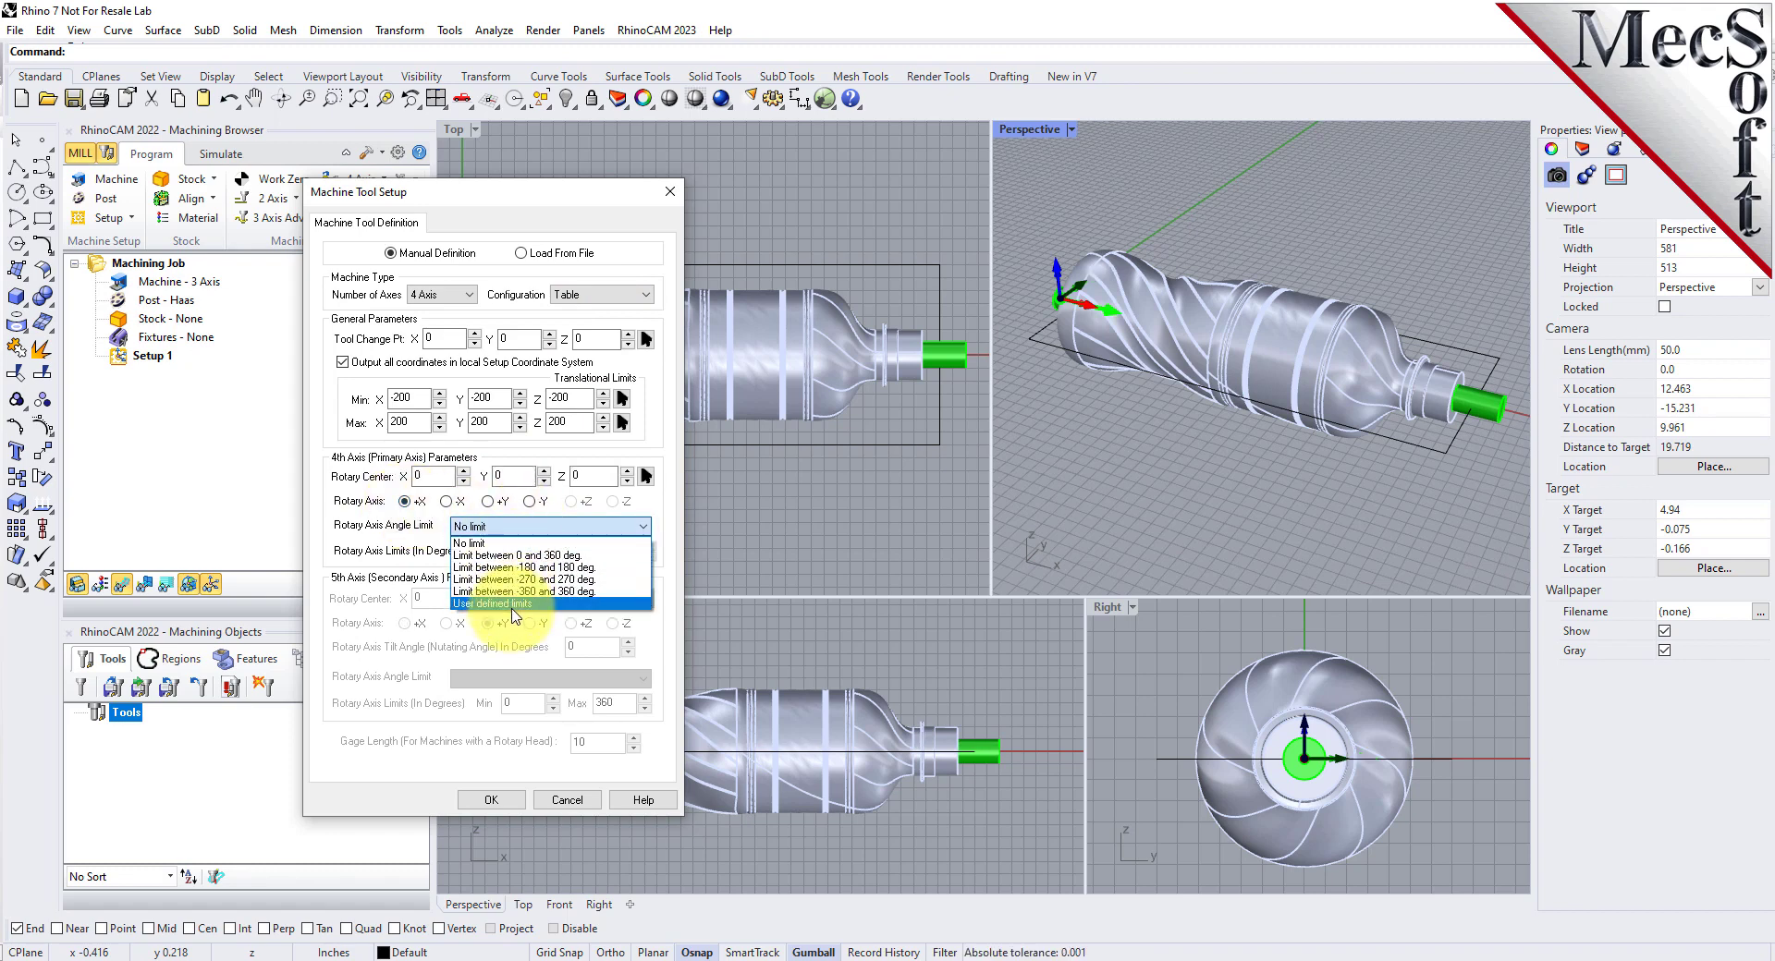
pyautogui.click(516, 544)
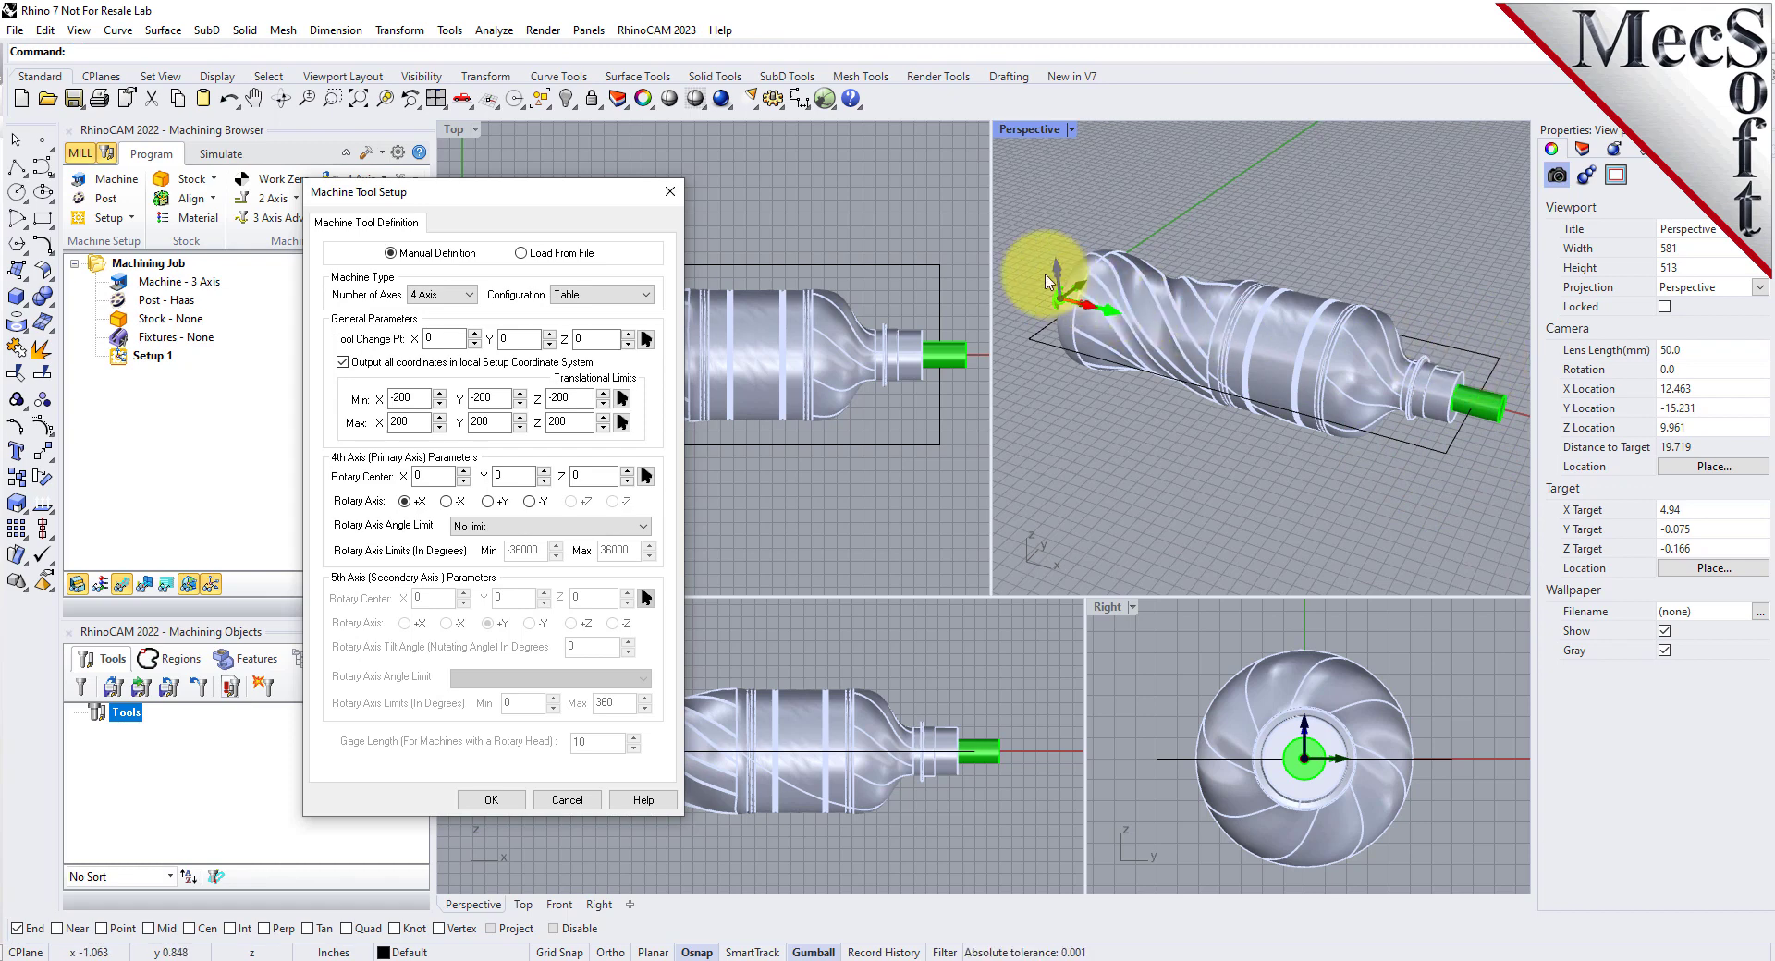
pyautogui.scroll(10, 1063, 328)
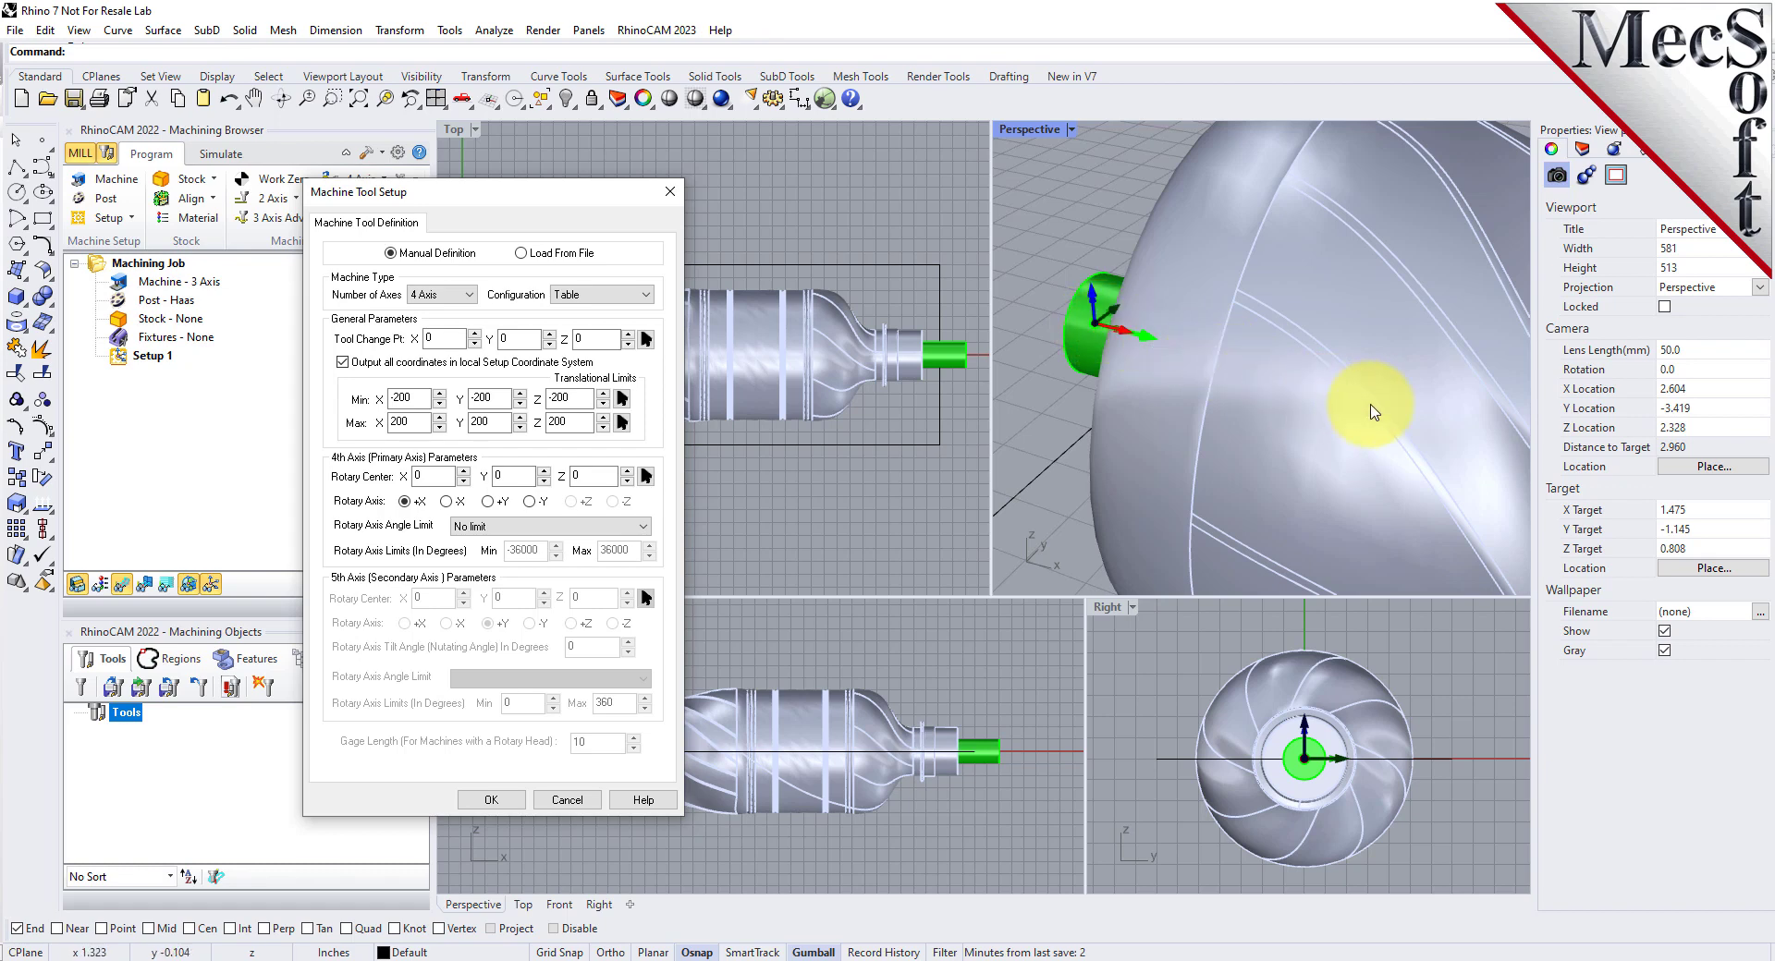
pyautogui.scroll(-10, 1068, 313)
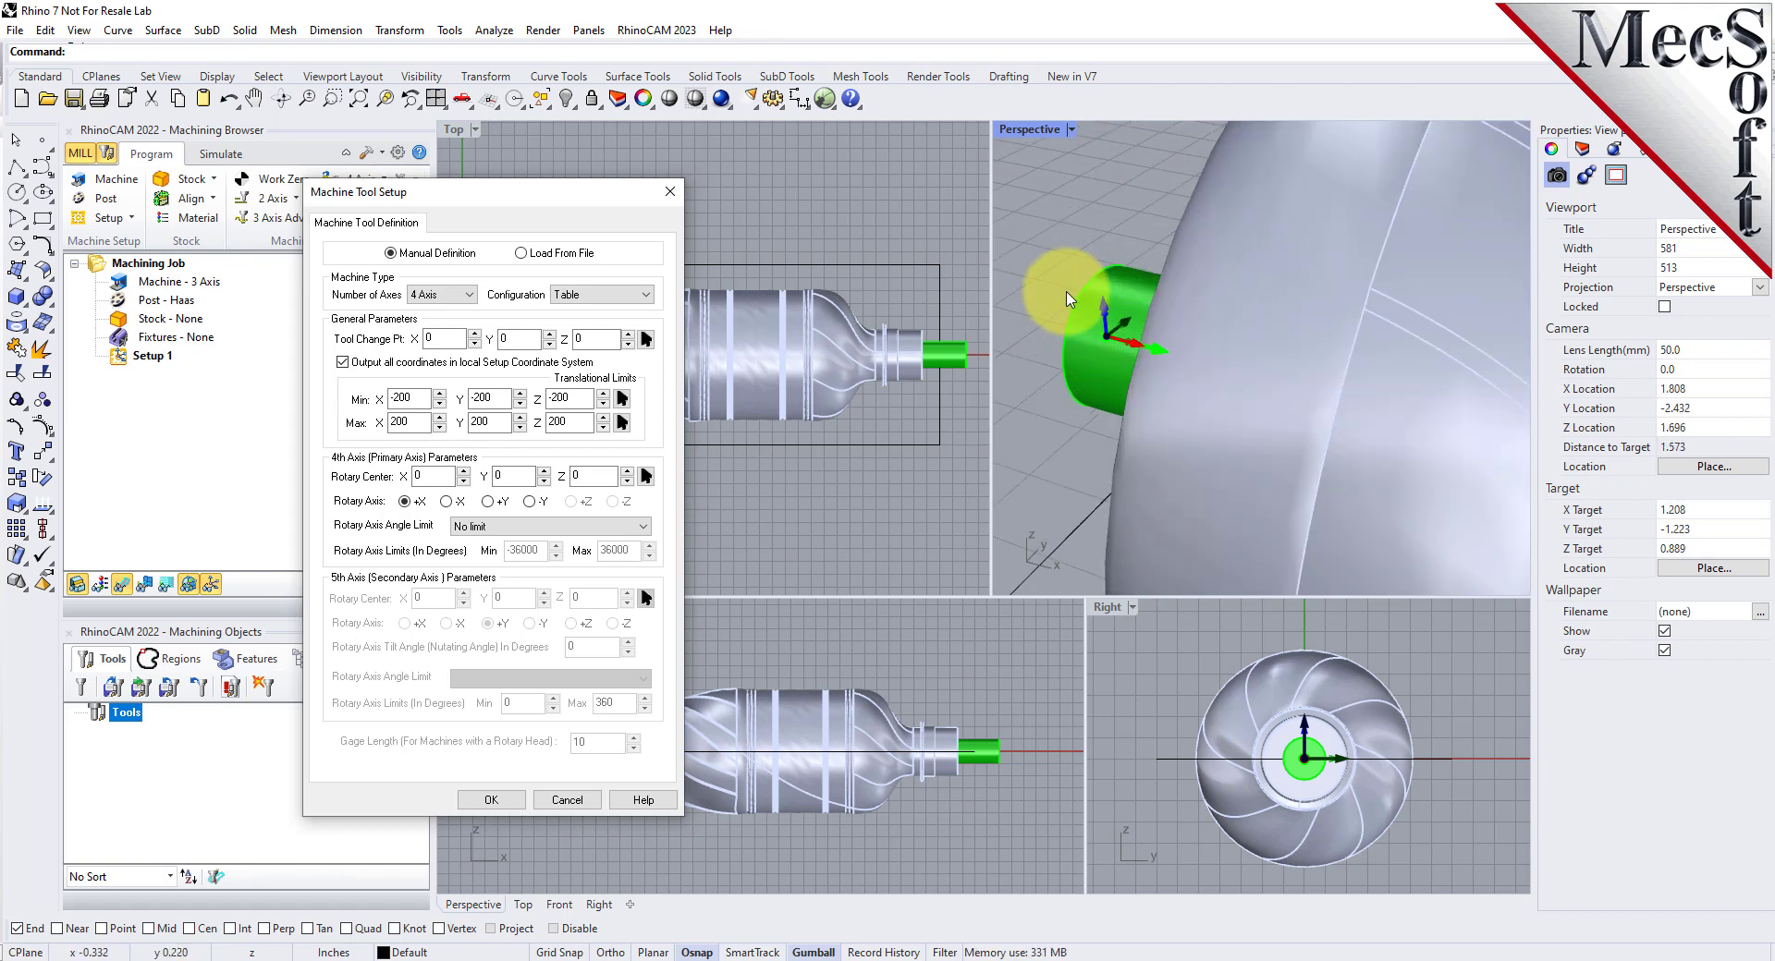
pyautogui.scroll(-5, 1067, 312)
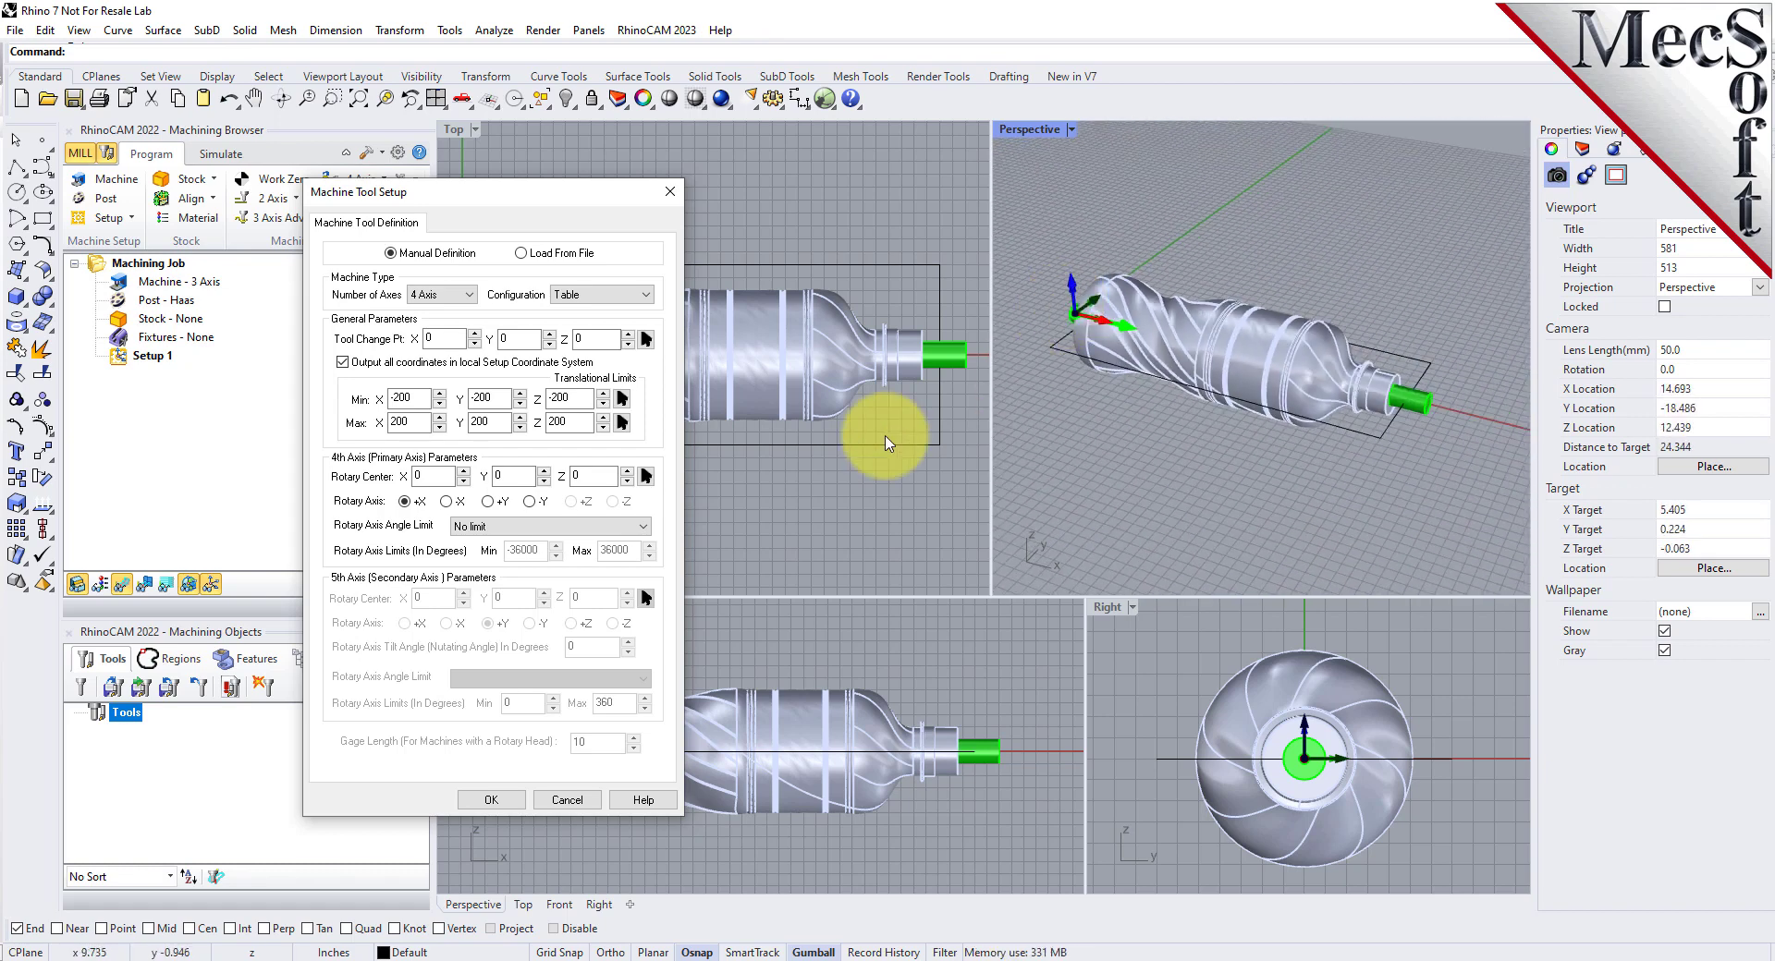
pyautogui.click(491, 799)
pyautogui.click(166, 281)
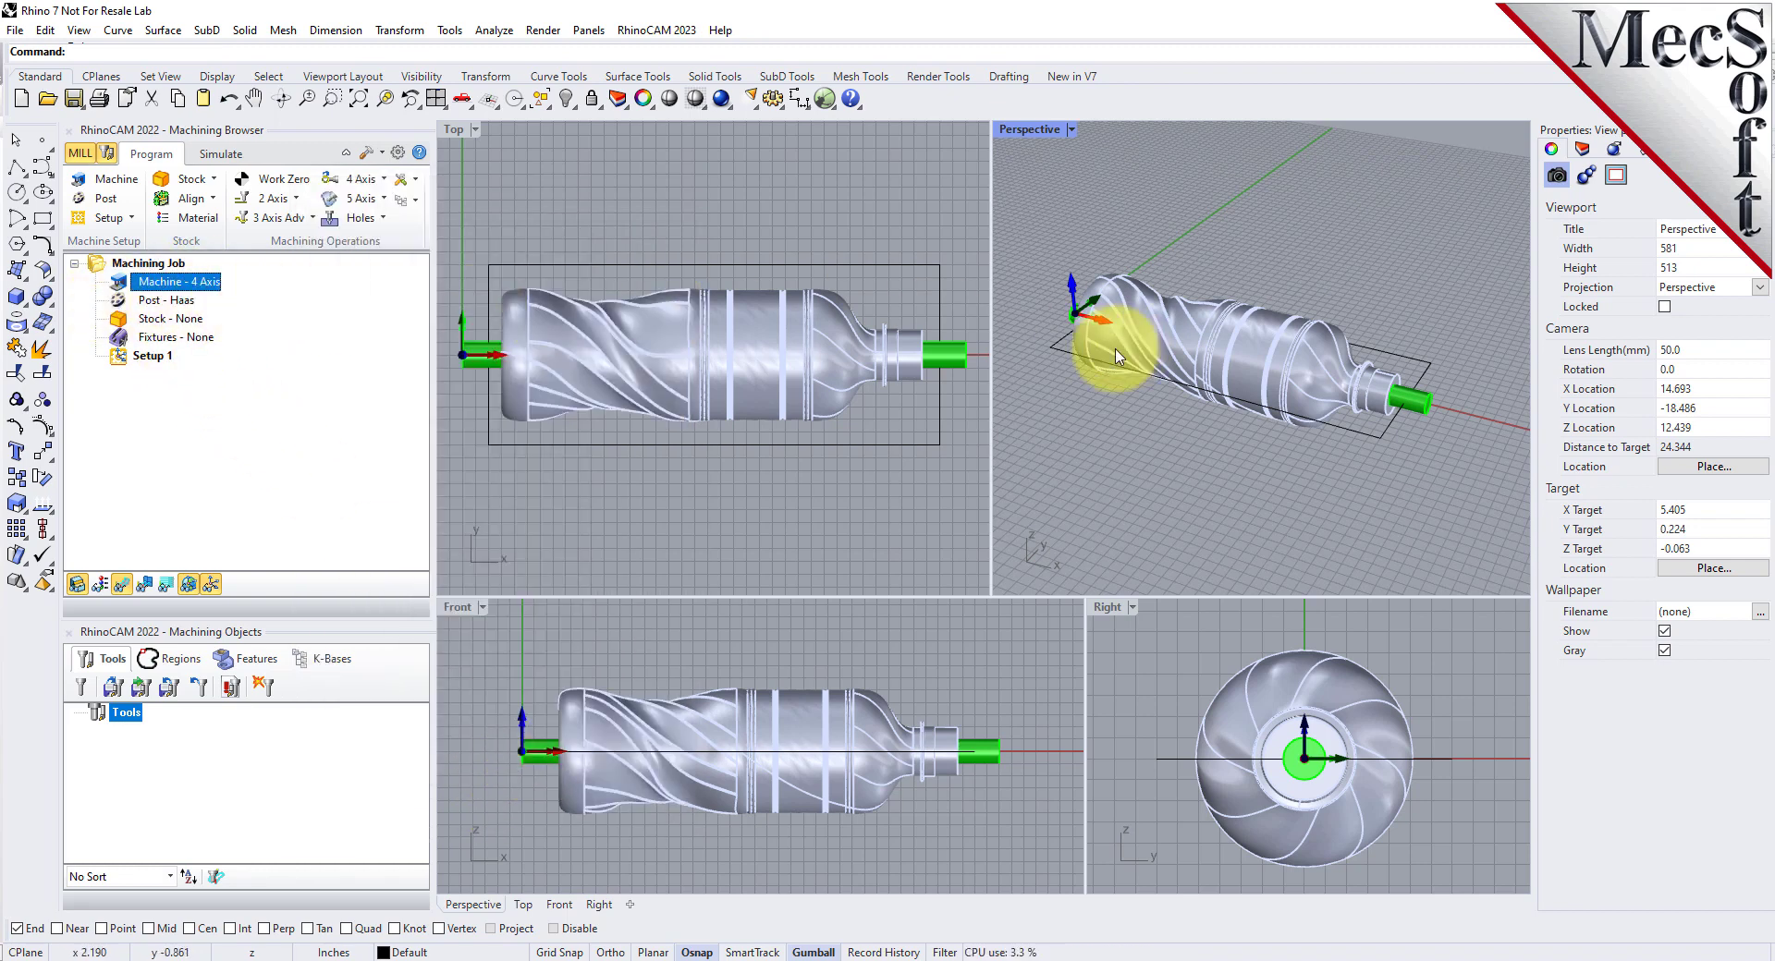
# Step: Choose Haas as the current legacy post-processor for the machining job
pyautogui.scroll(2, 1218, 323)
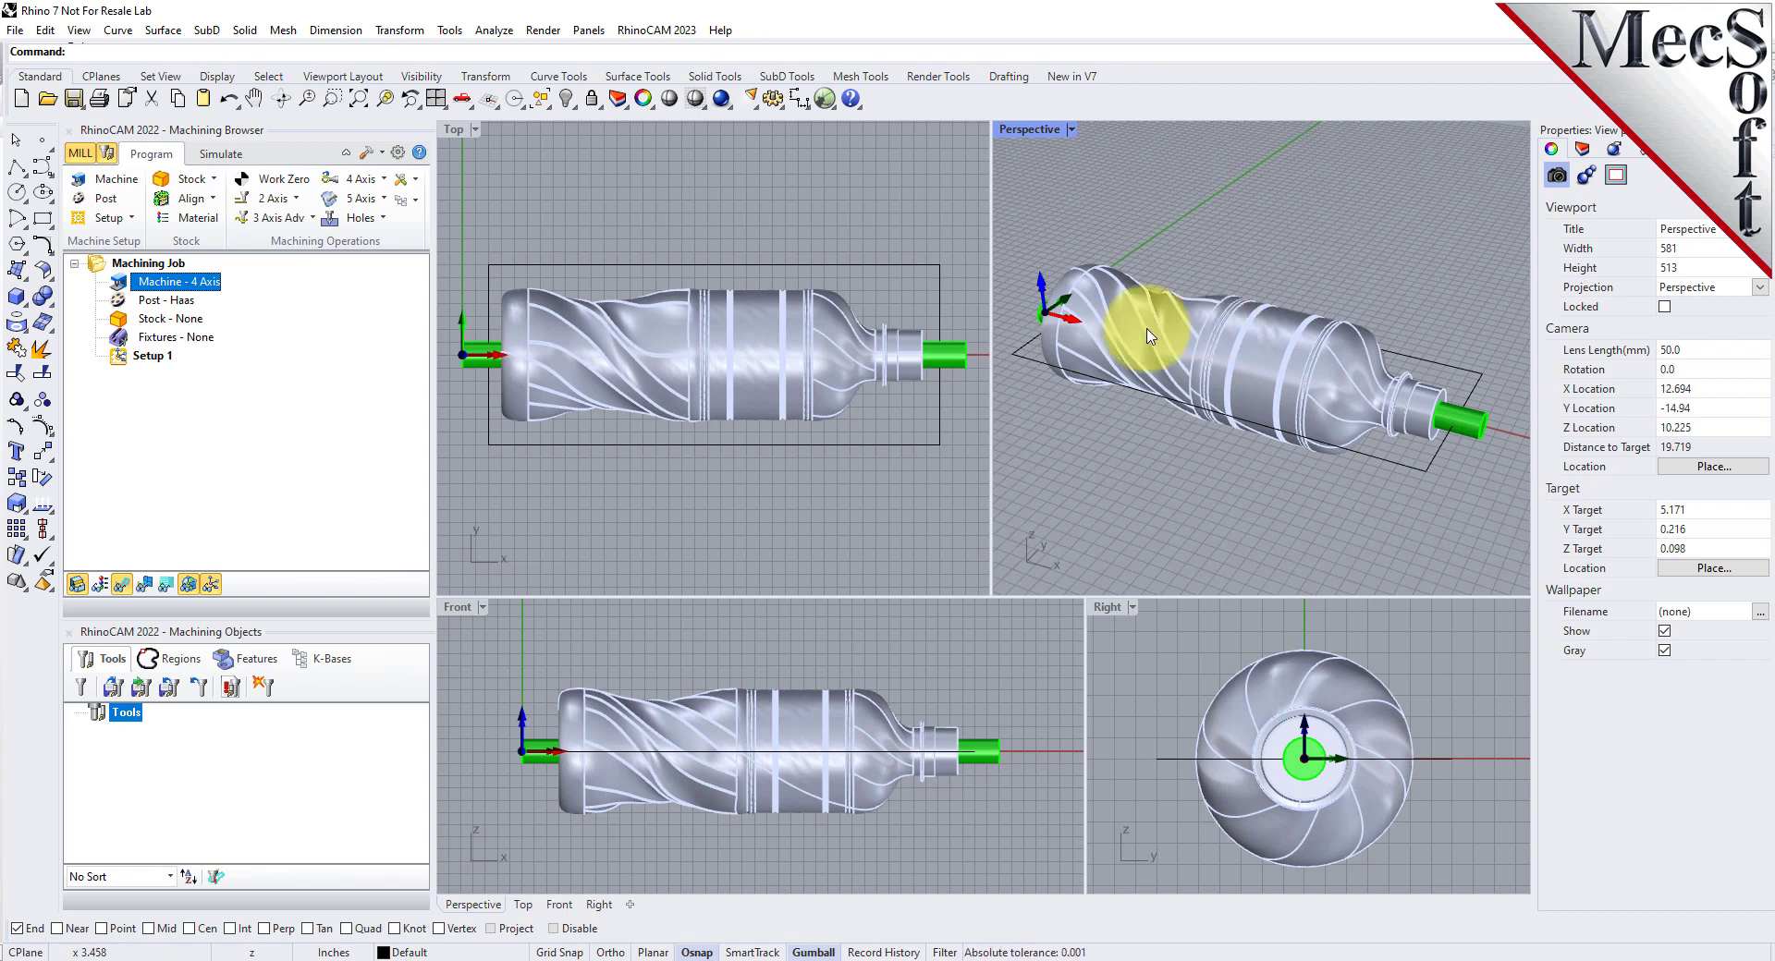
pyautogui.click(119, 200)
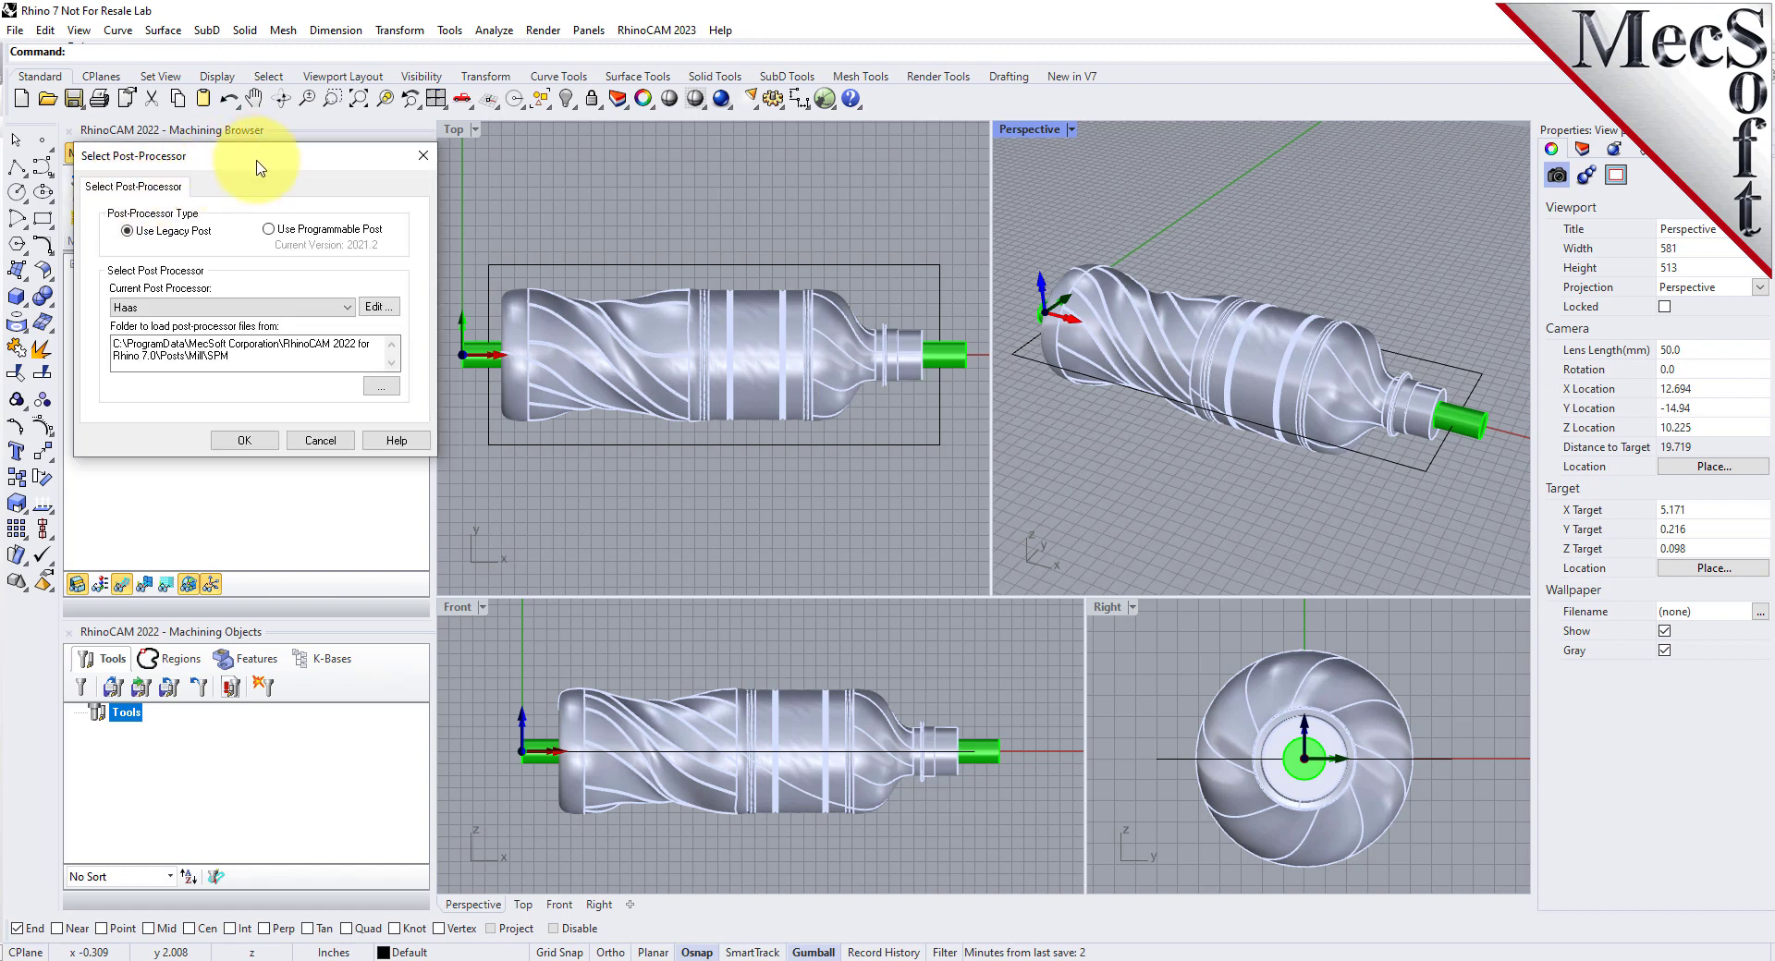
pyautogui.moveTo(251, 159); pyautogui.dragTo(448, 204)
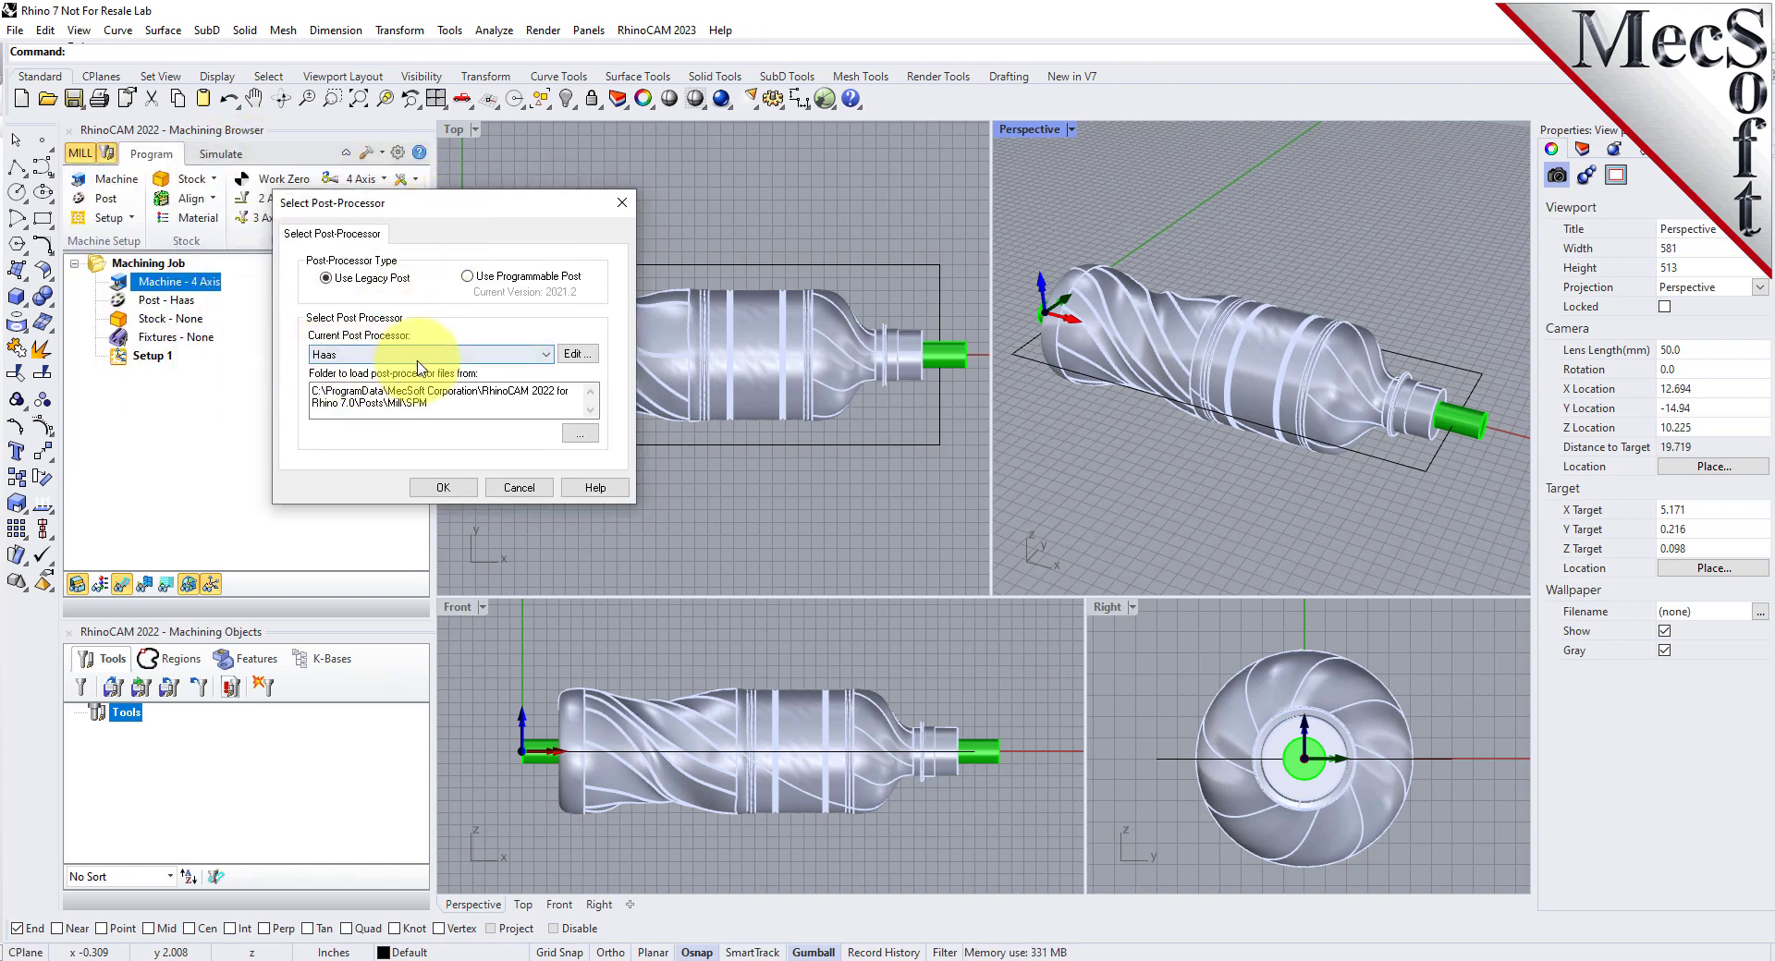
pyautogui.click(545, 357)
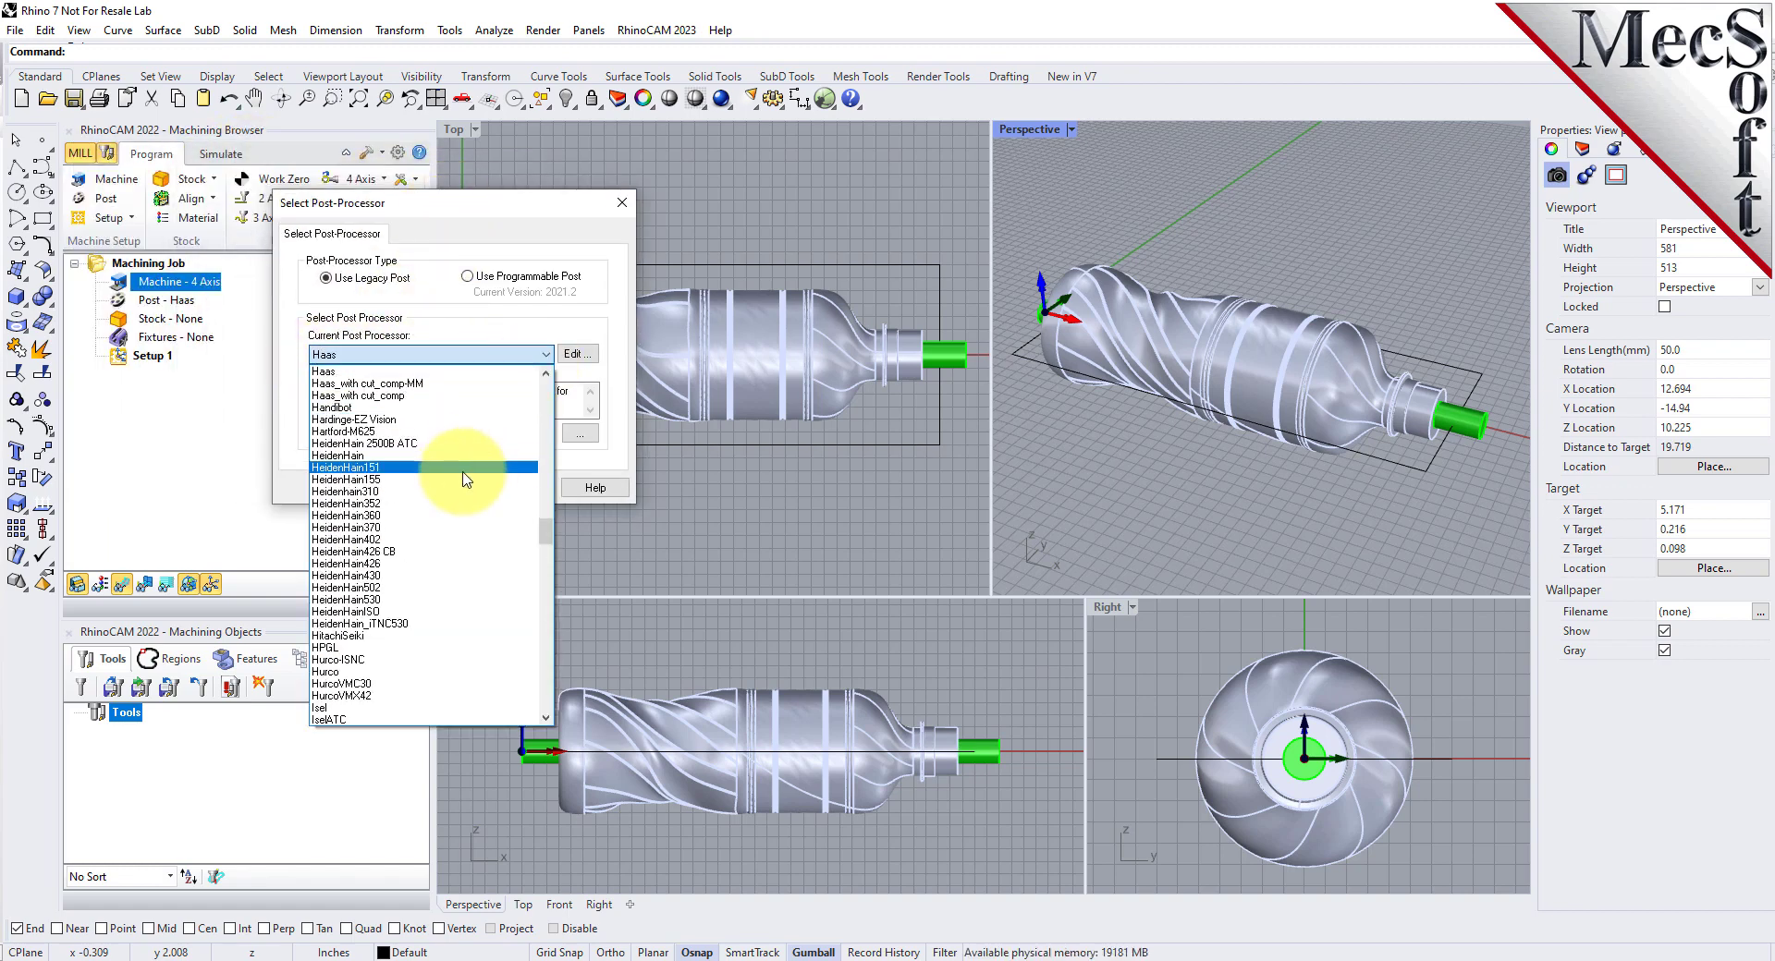
pyautogui.scroll(4, 462, 485)
pyautogui.click(324, 516)
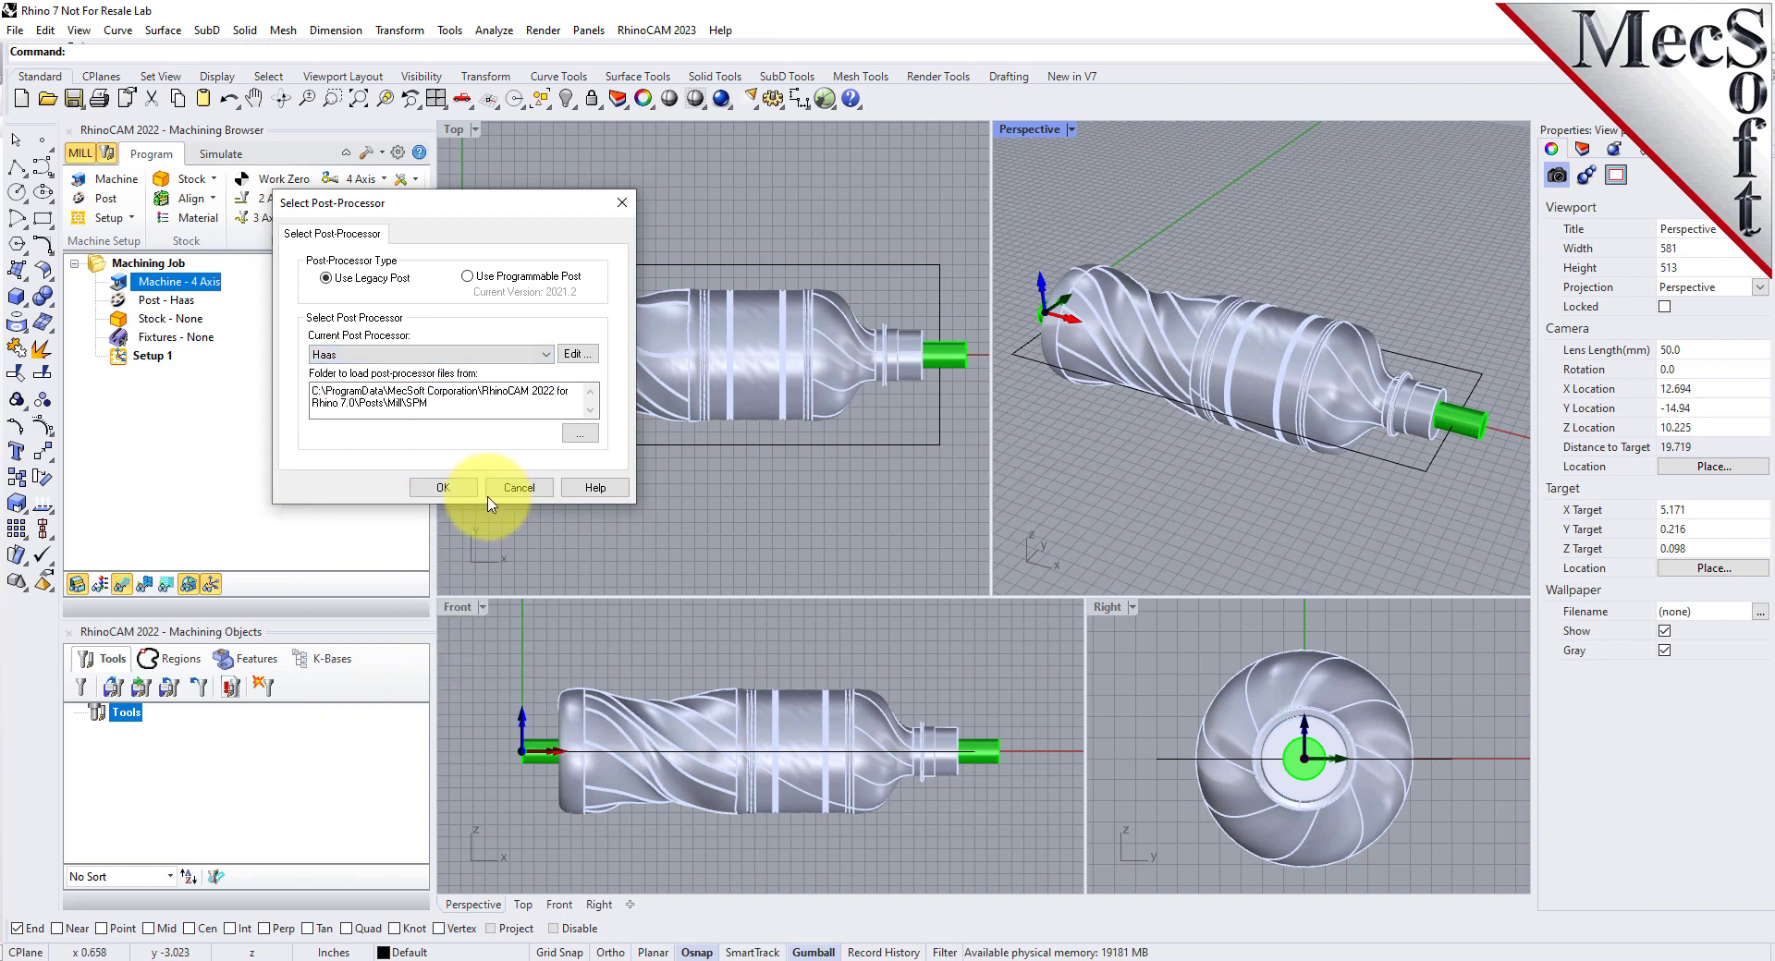
pyautogui.click(455, 487)
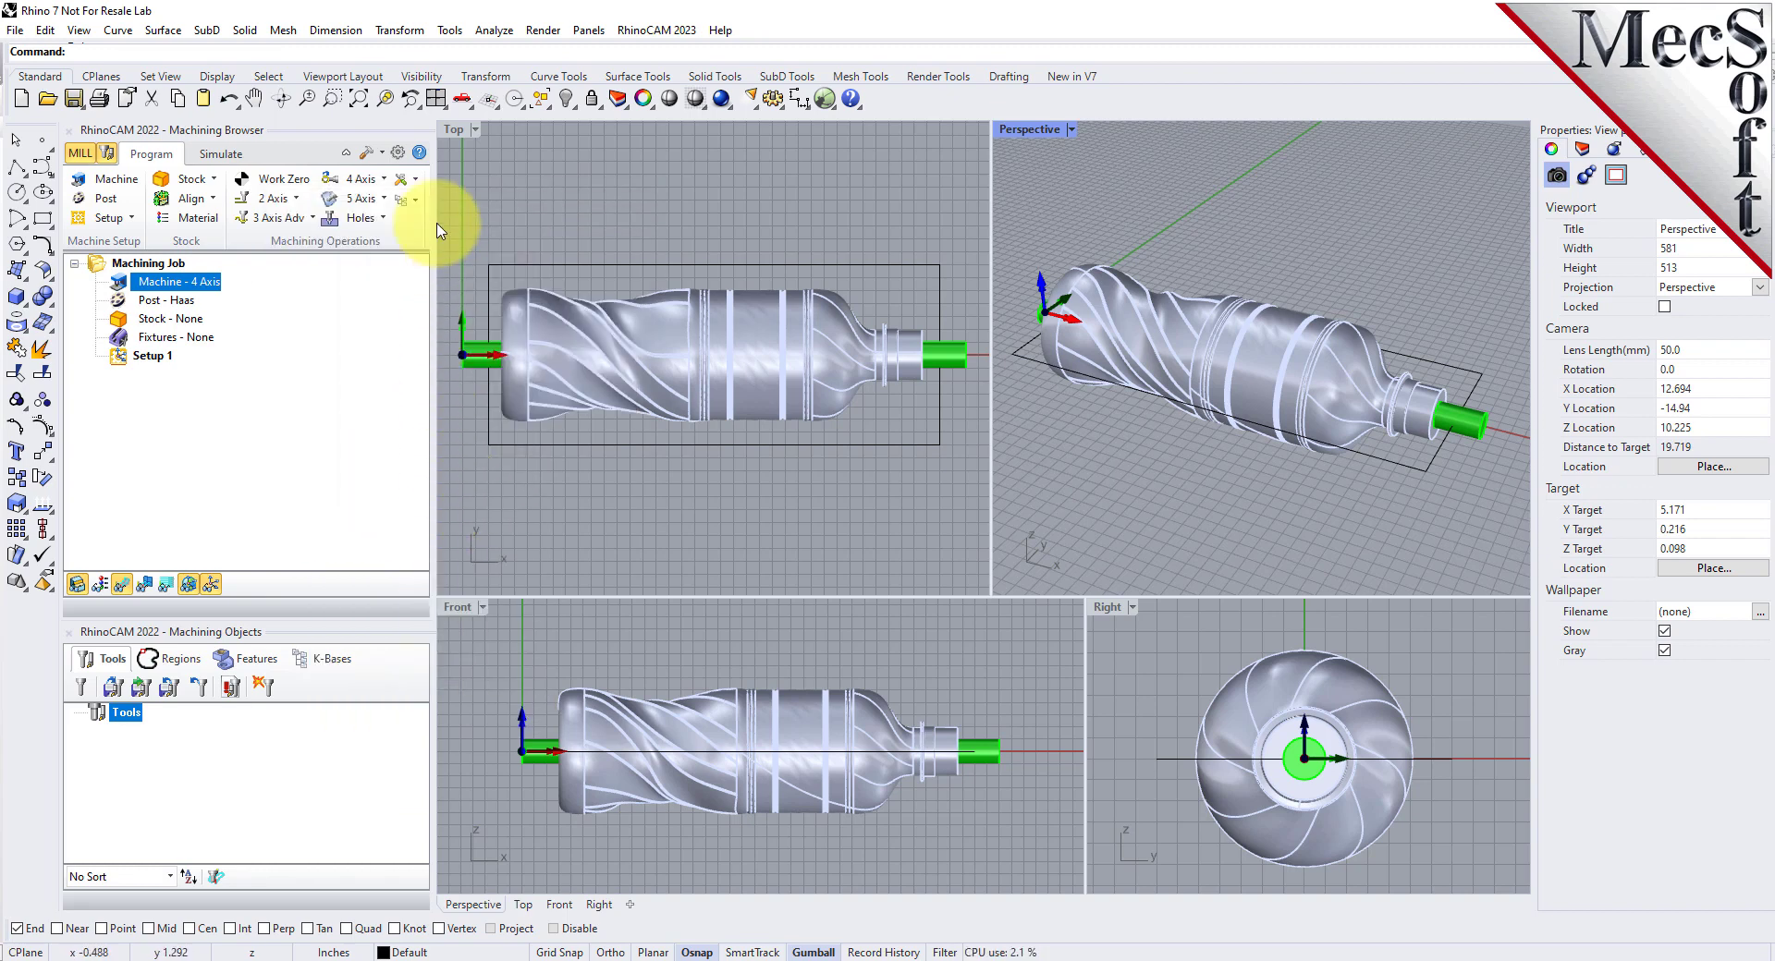
# Step: Set the posted file extension to .nc in the CAM post processor preferences
pyautogui.click(396, 154)
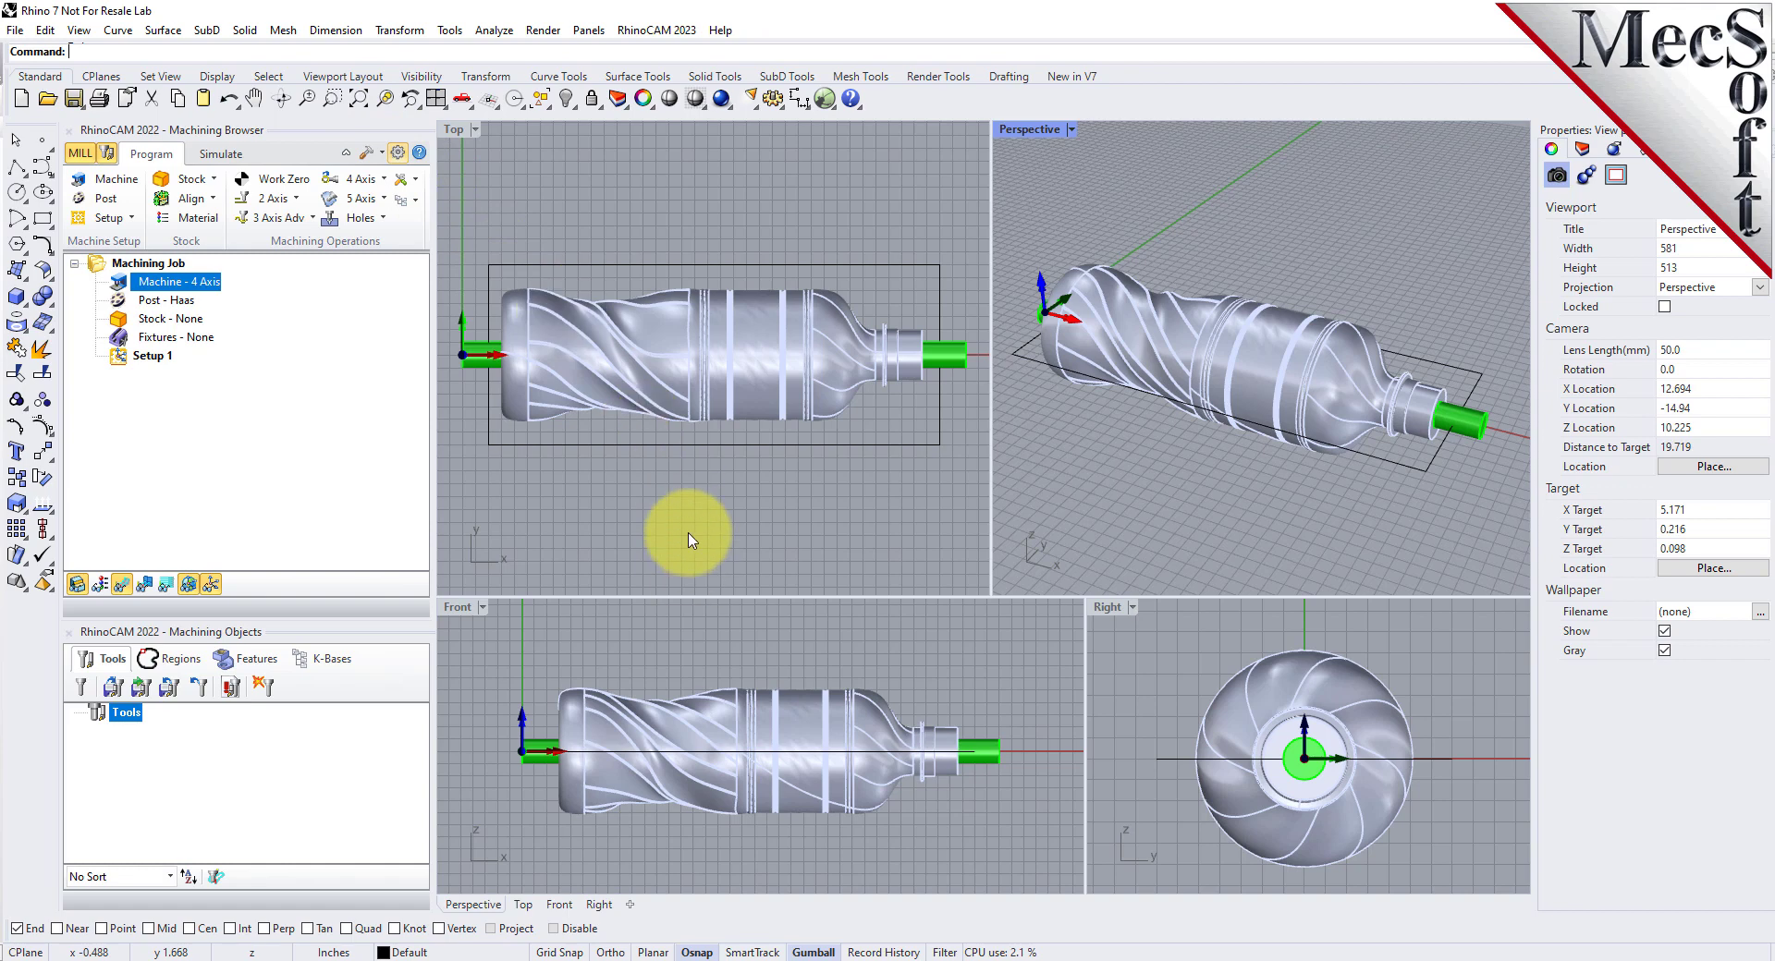
pyautogui.click(695, 448)
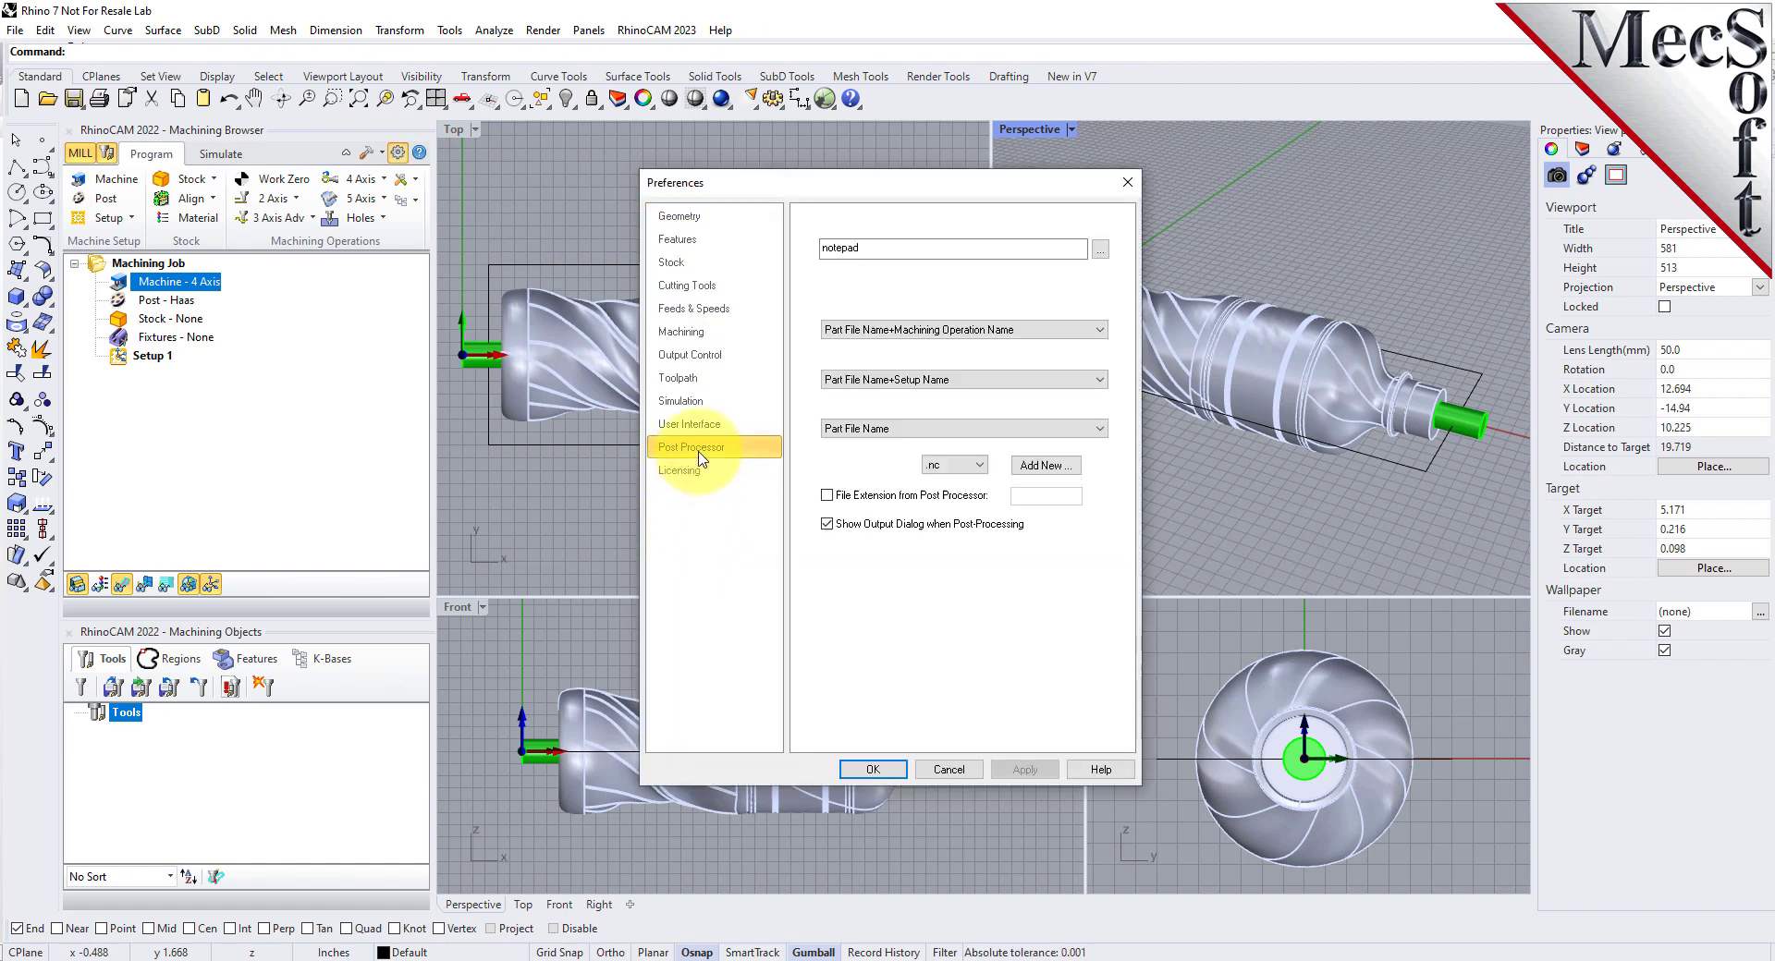
pyautogui.click(979, 466)
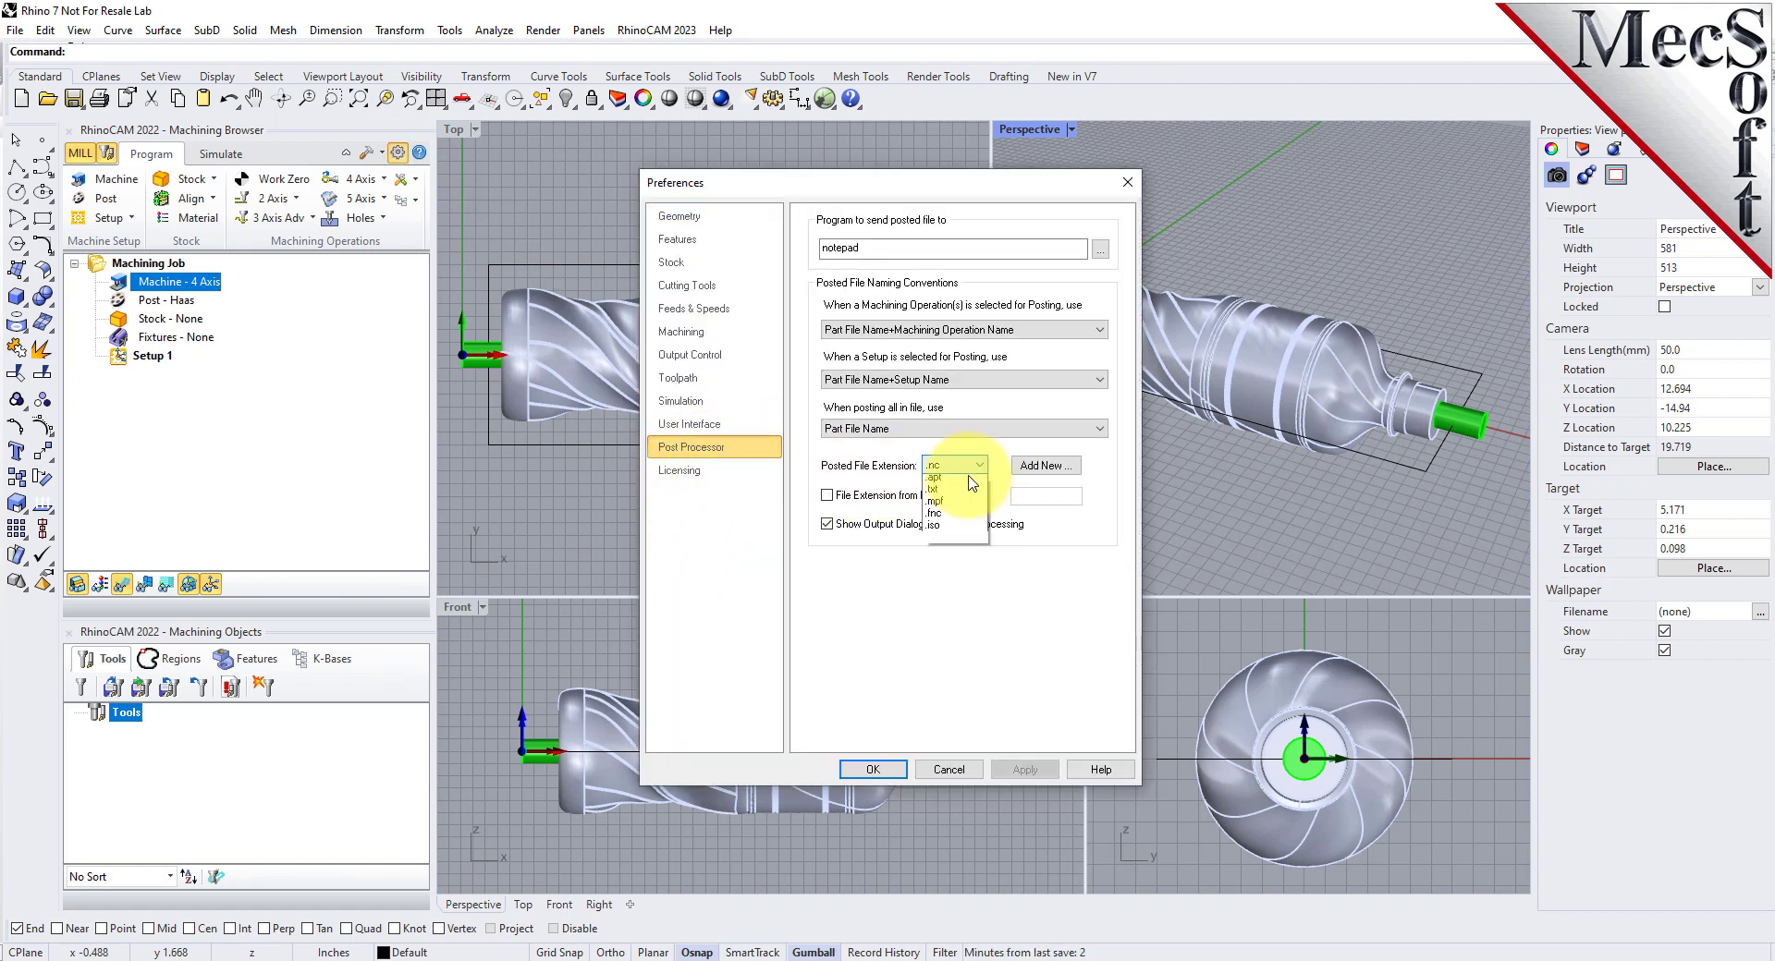
pyautogui.click(950, 481)
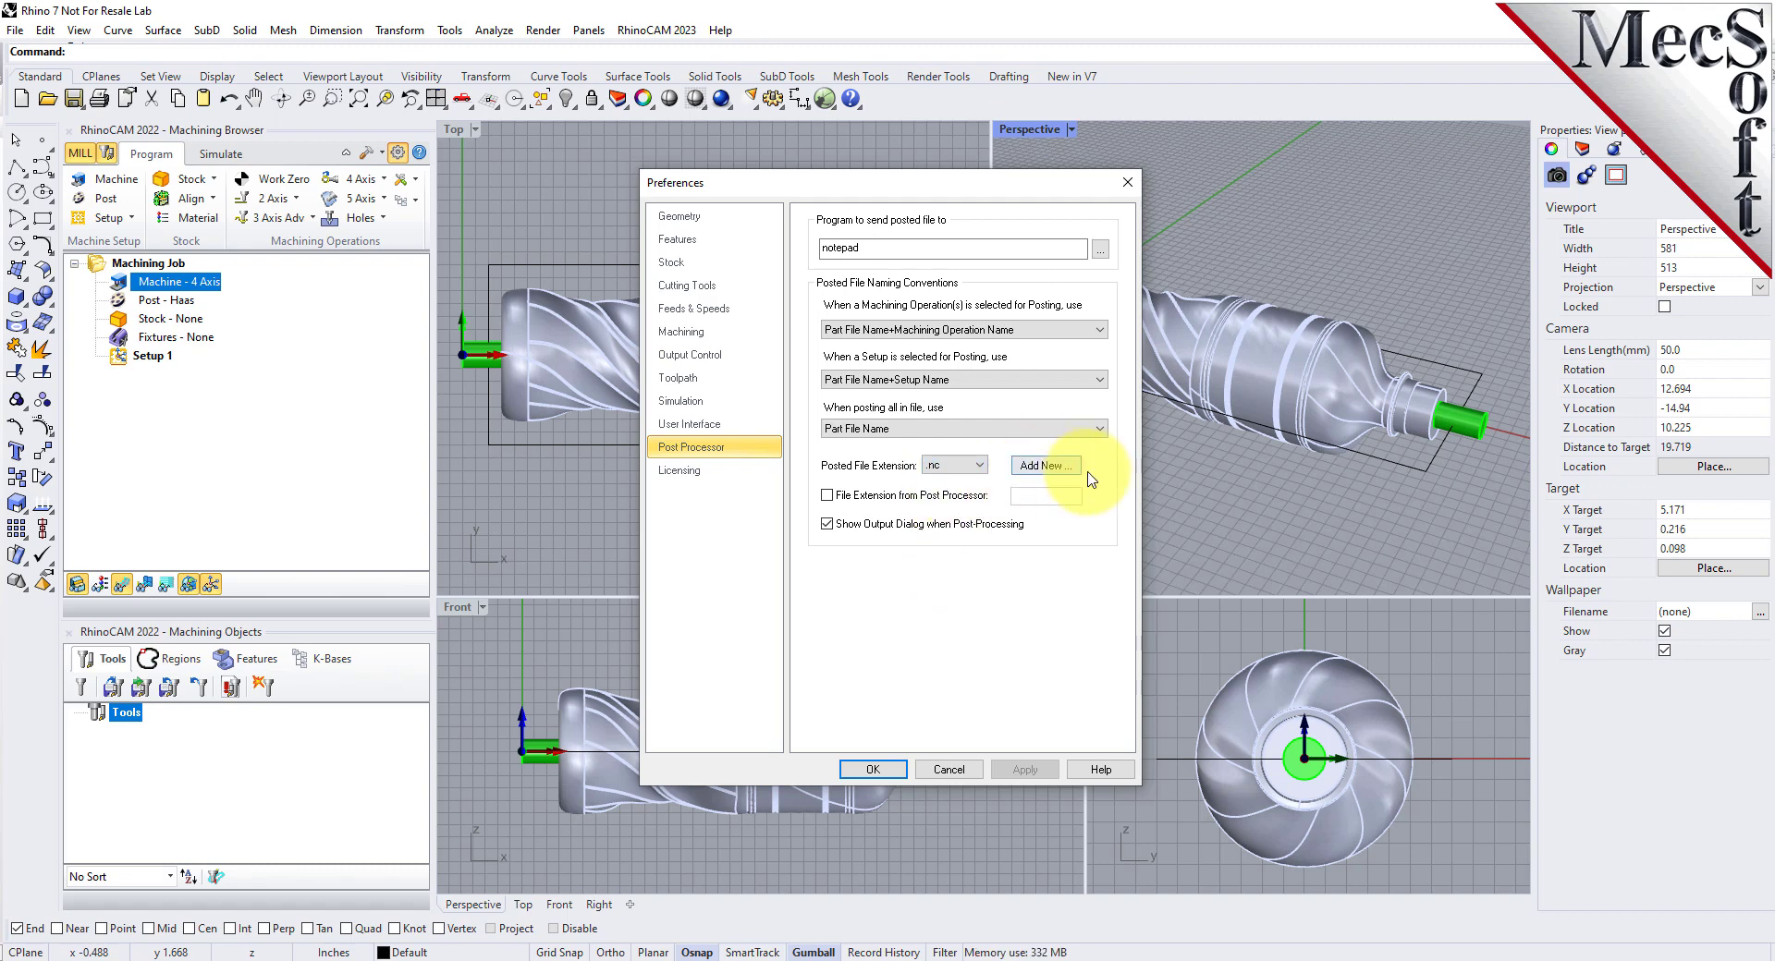
pyautogui.click(871, 770)
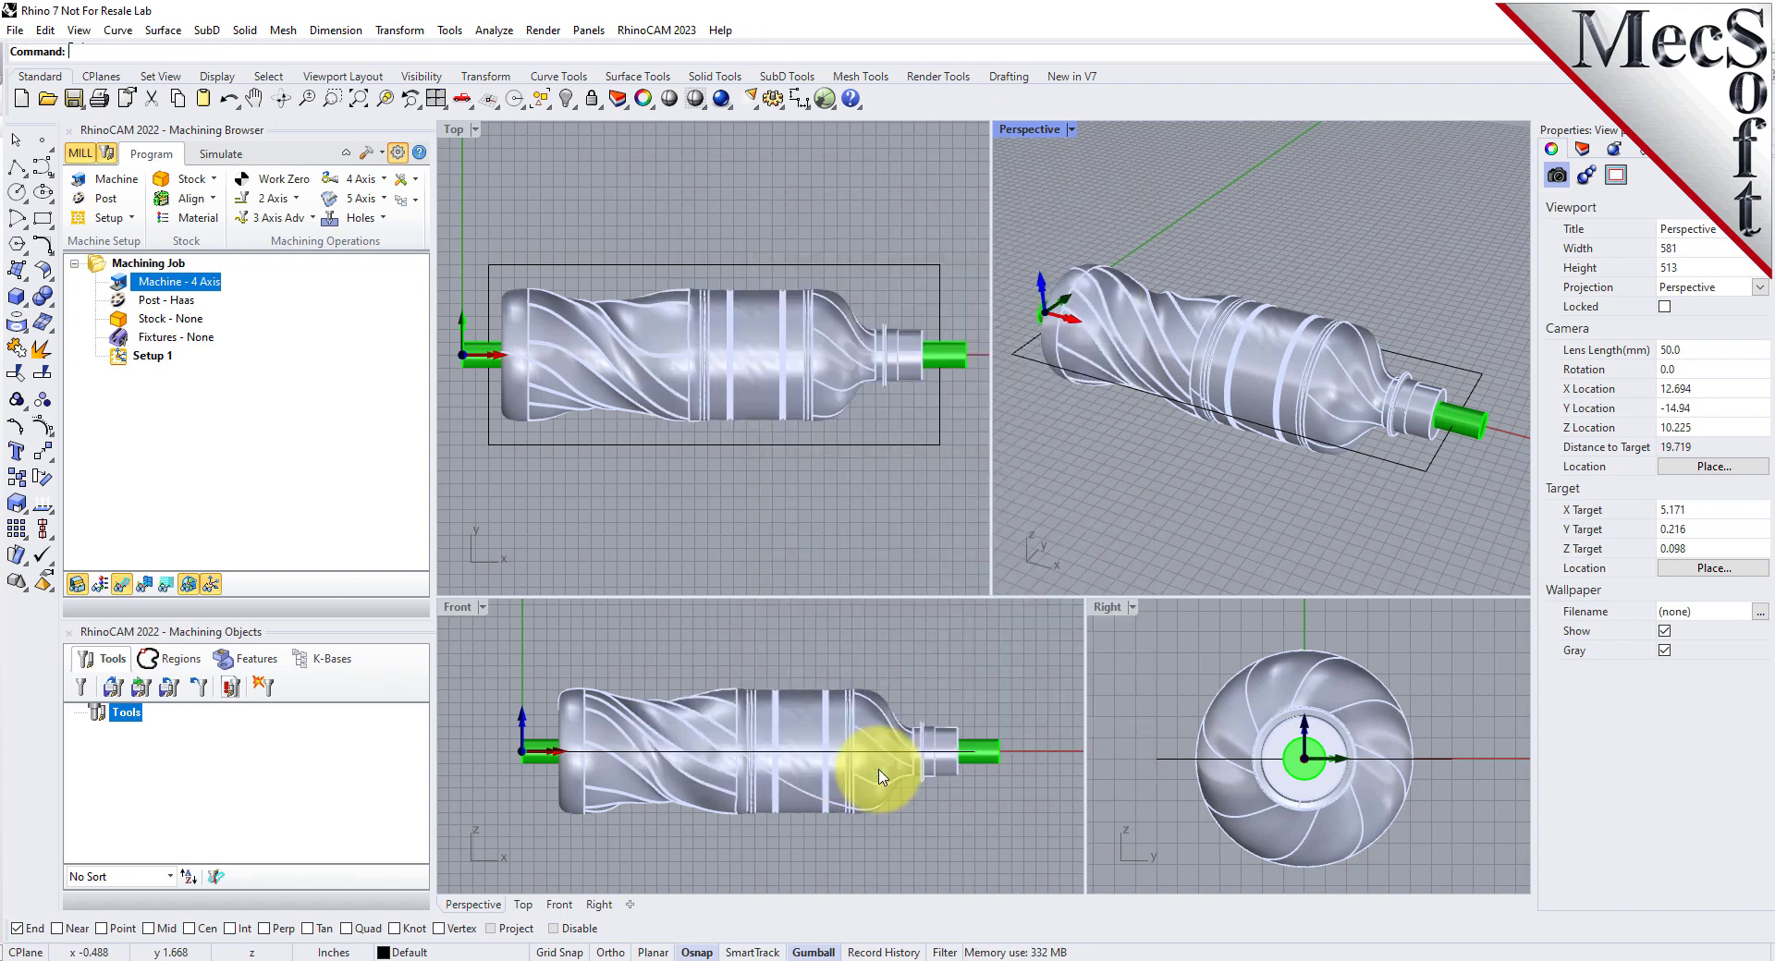
pyautogui.click(174, 303)
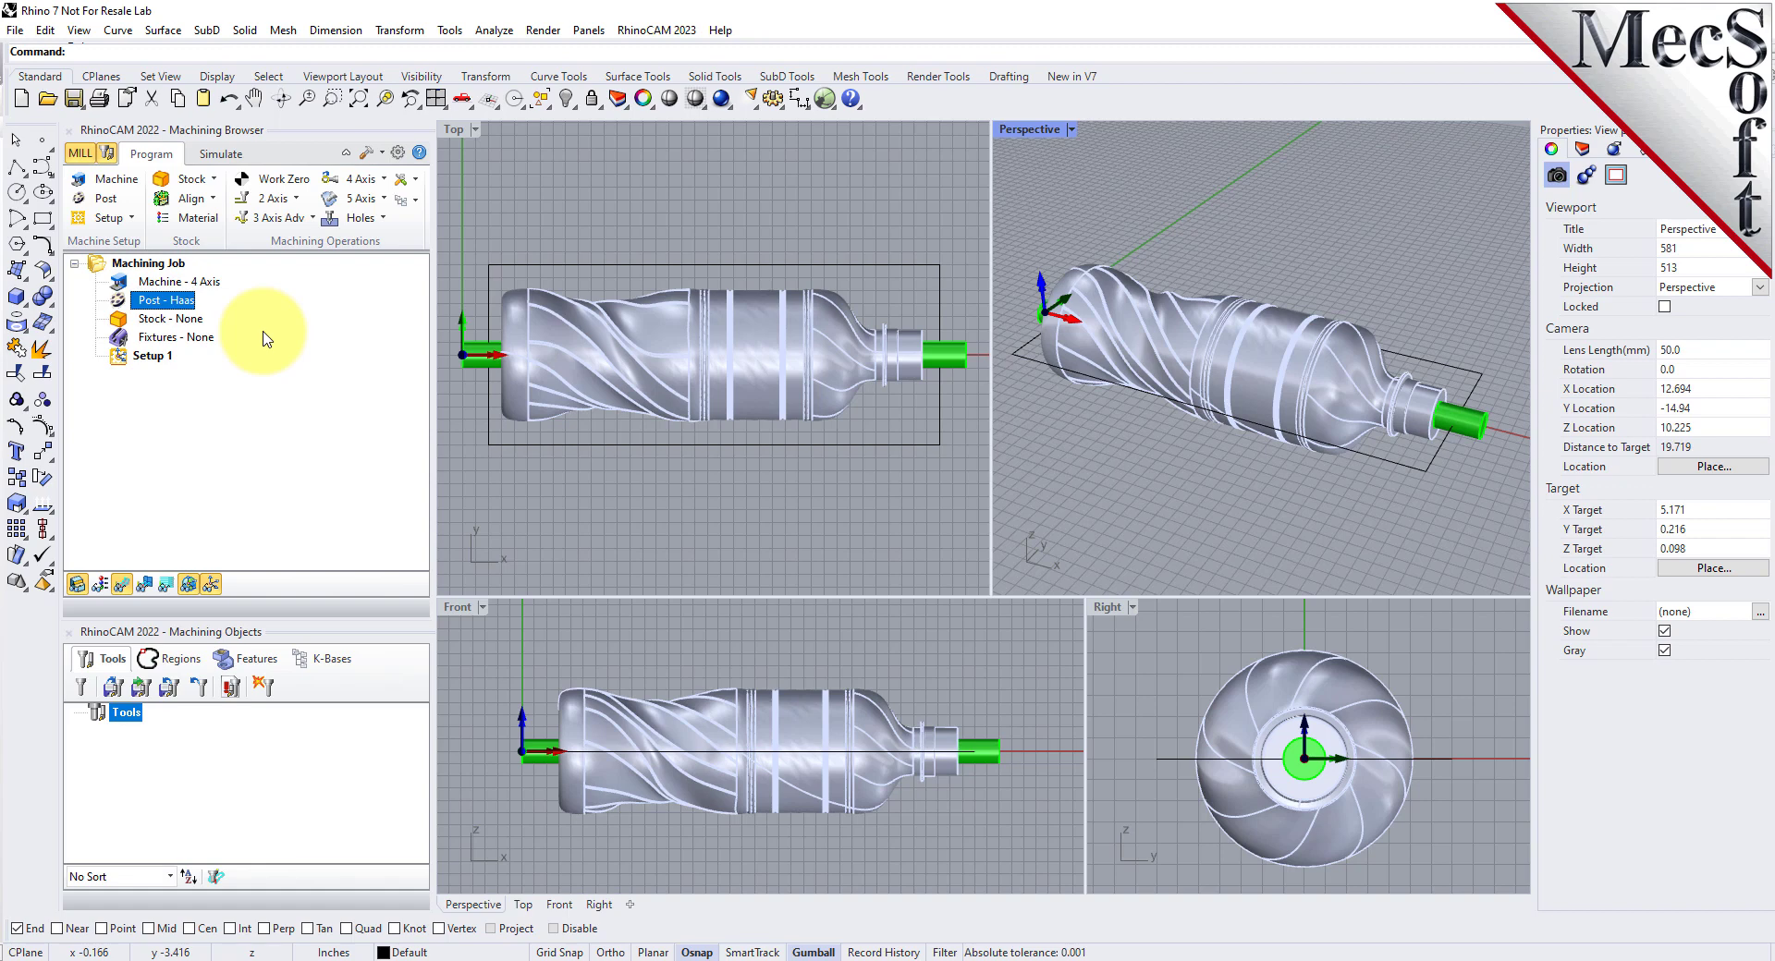
# Step: Examine Setup 1's coordinate system at the base of the bottle, switching the coordinate system display off and on again
pyautogui.click(122, 360)
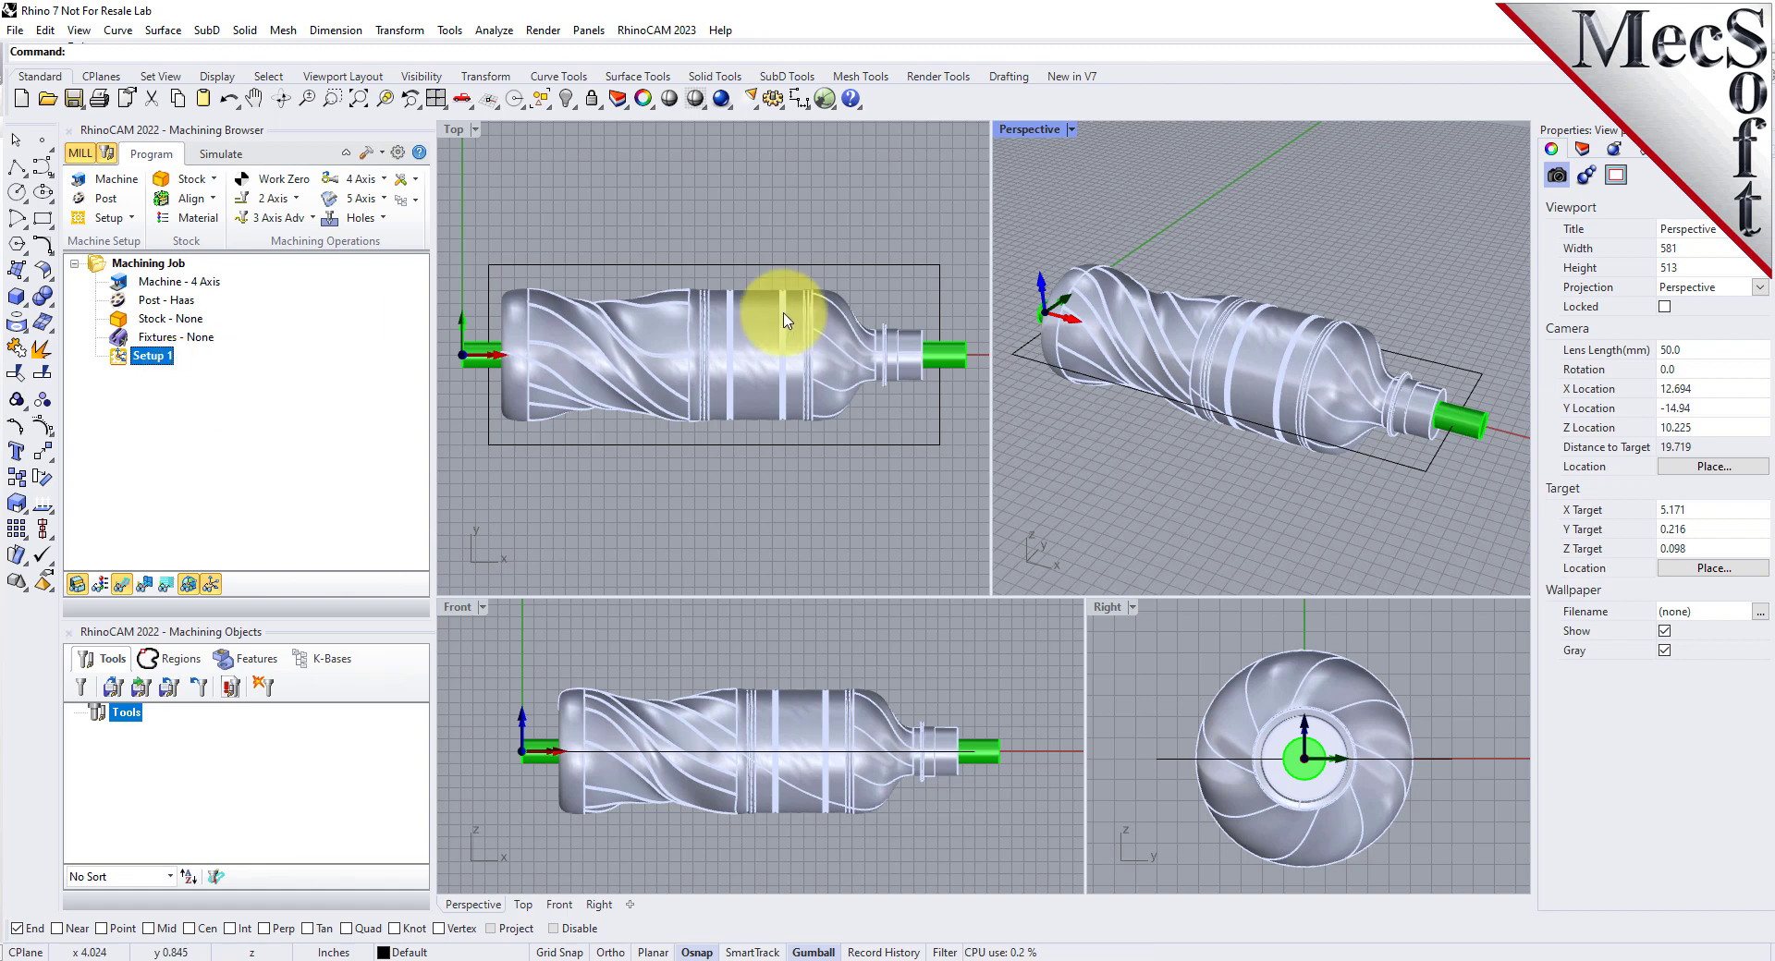
pyautogui.scroll(10, 1045, 318)
pyautogui.scroll(4, 1043, 314)
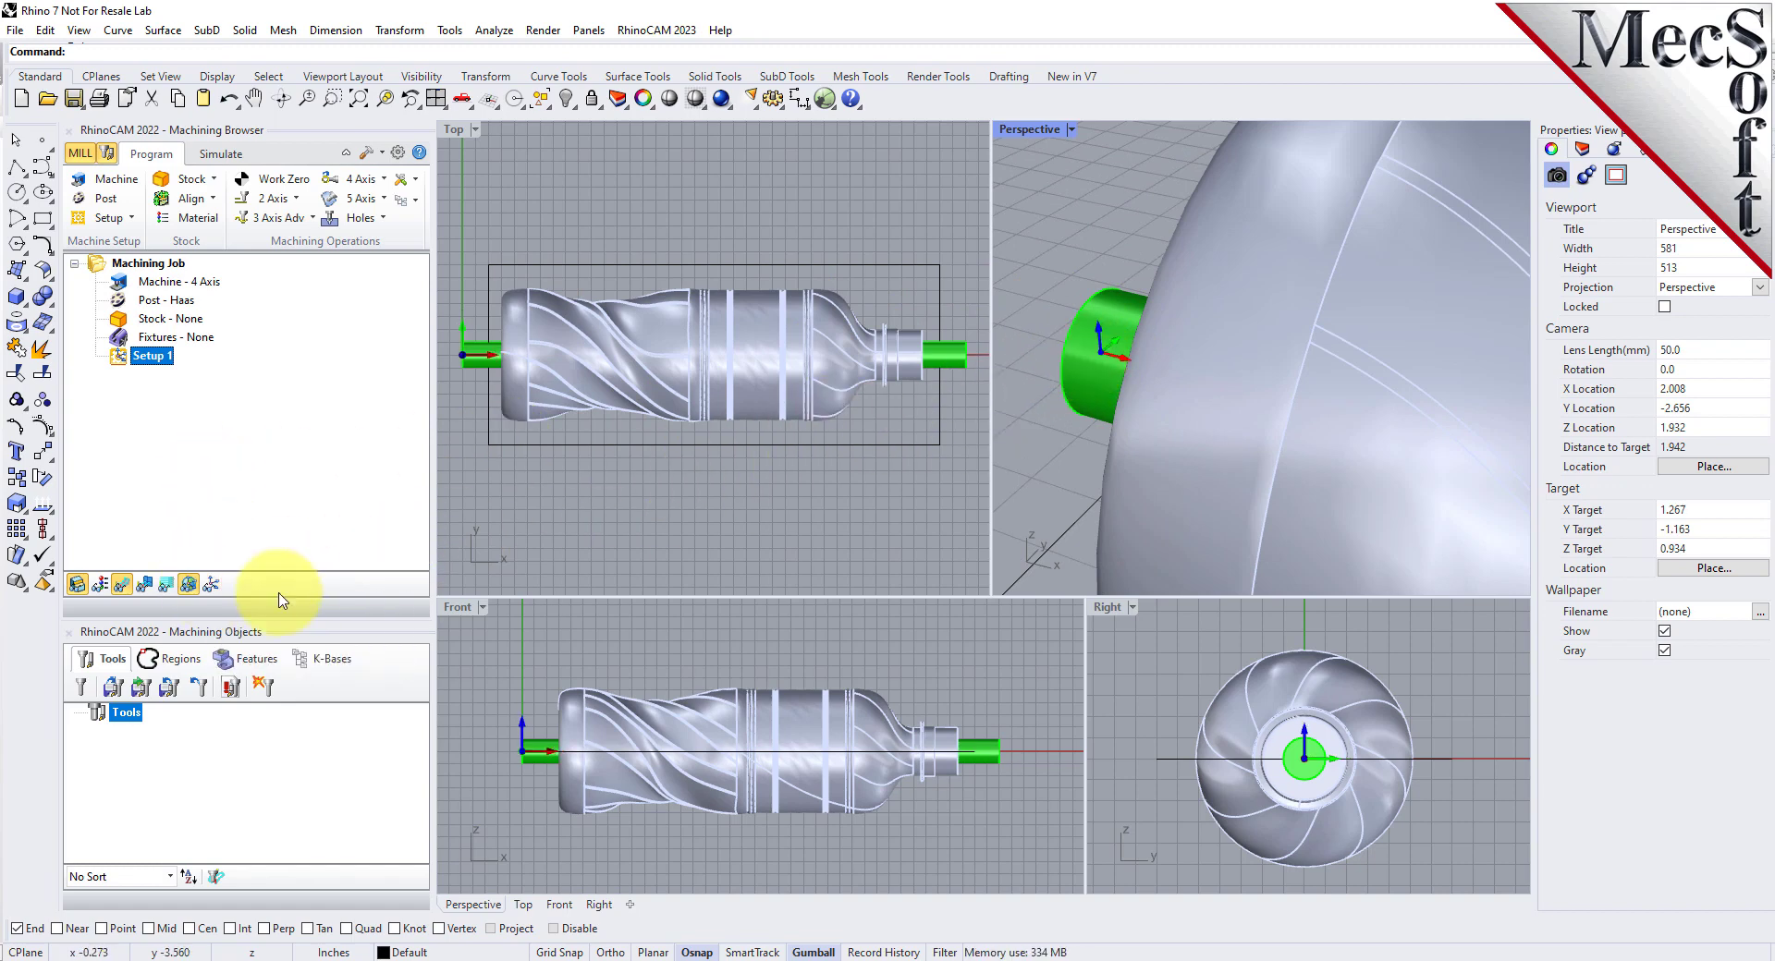
pyautogui.click(212, 585)
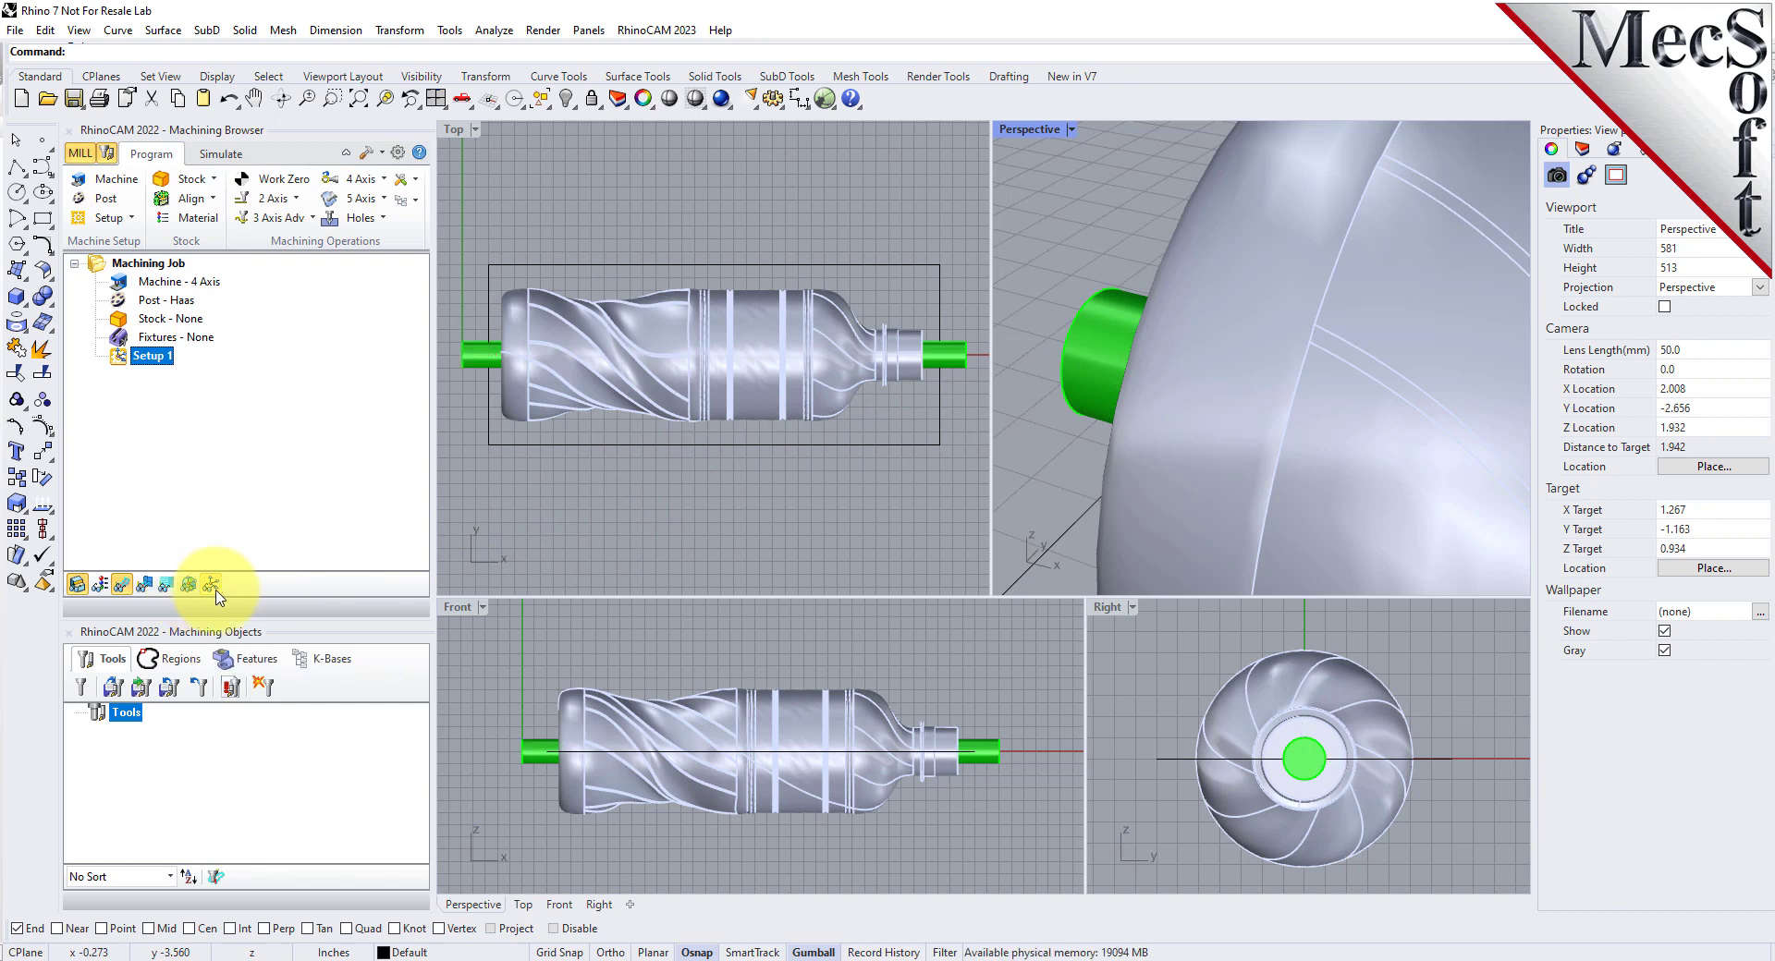
pyautogui.click(212, 585)
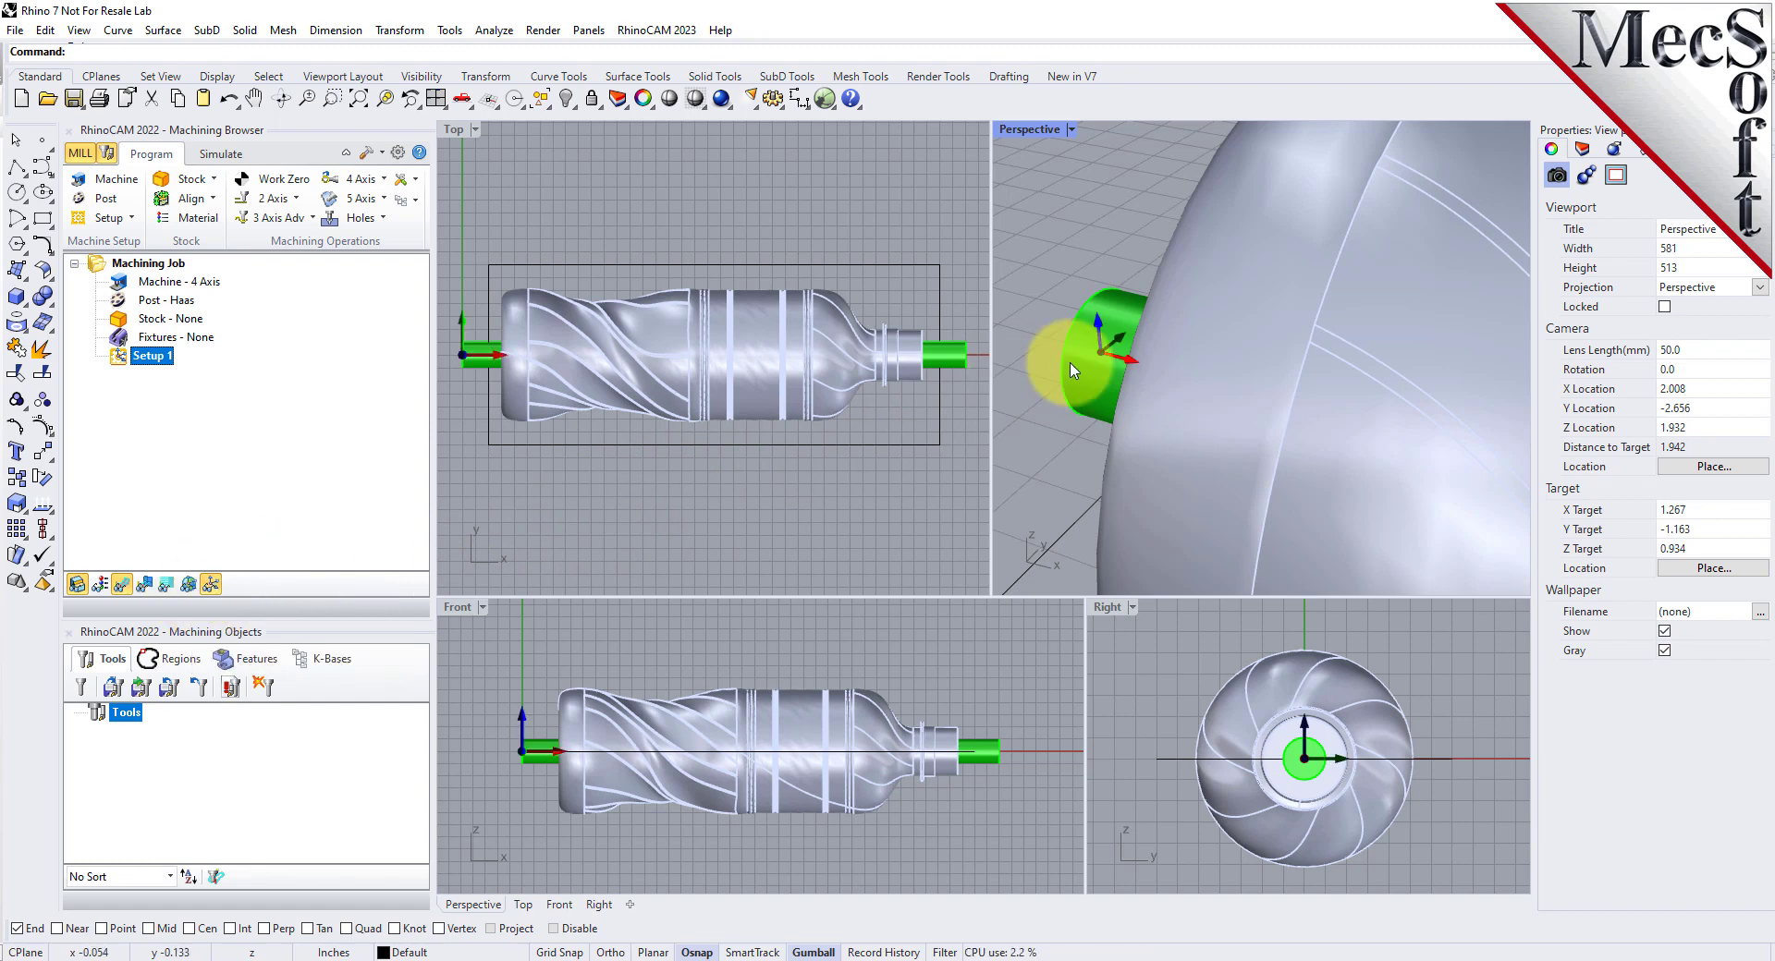
pyautogui.scroll(5, 1091, 313)
pyautogui.scroll(-10, 1097, 317)
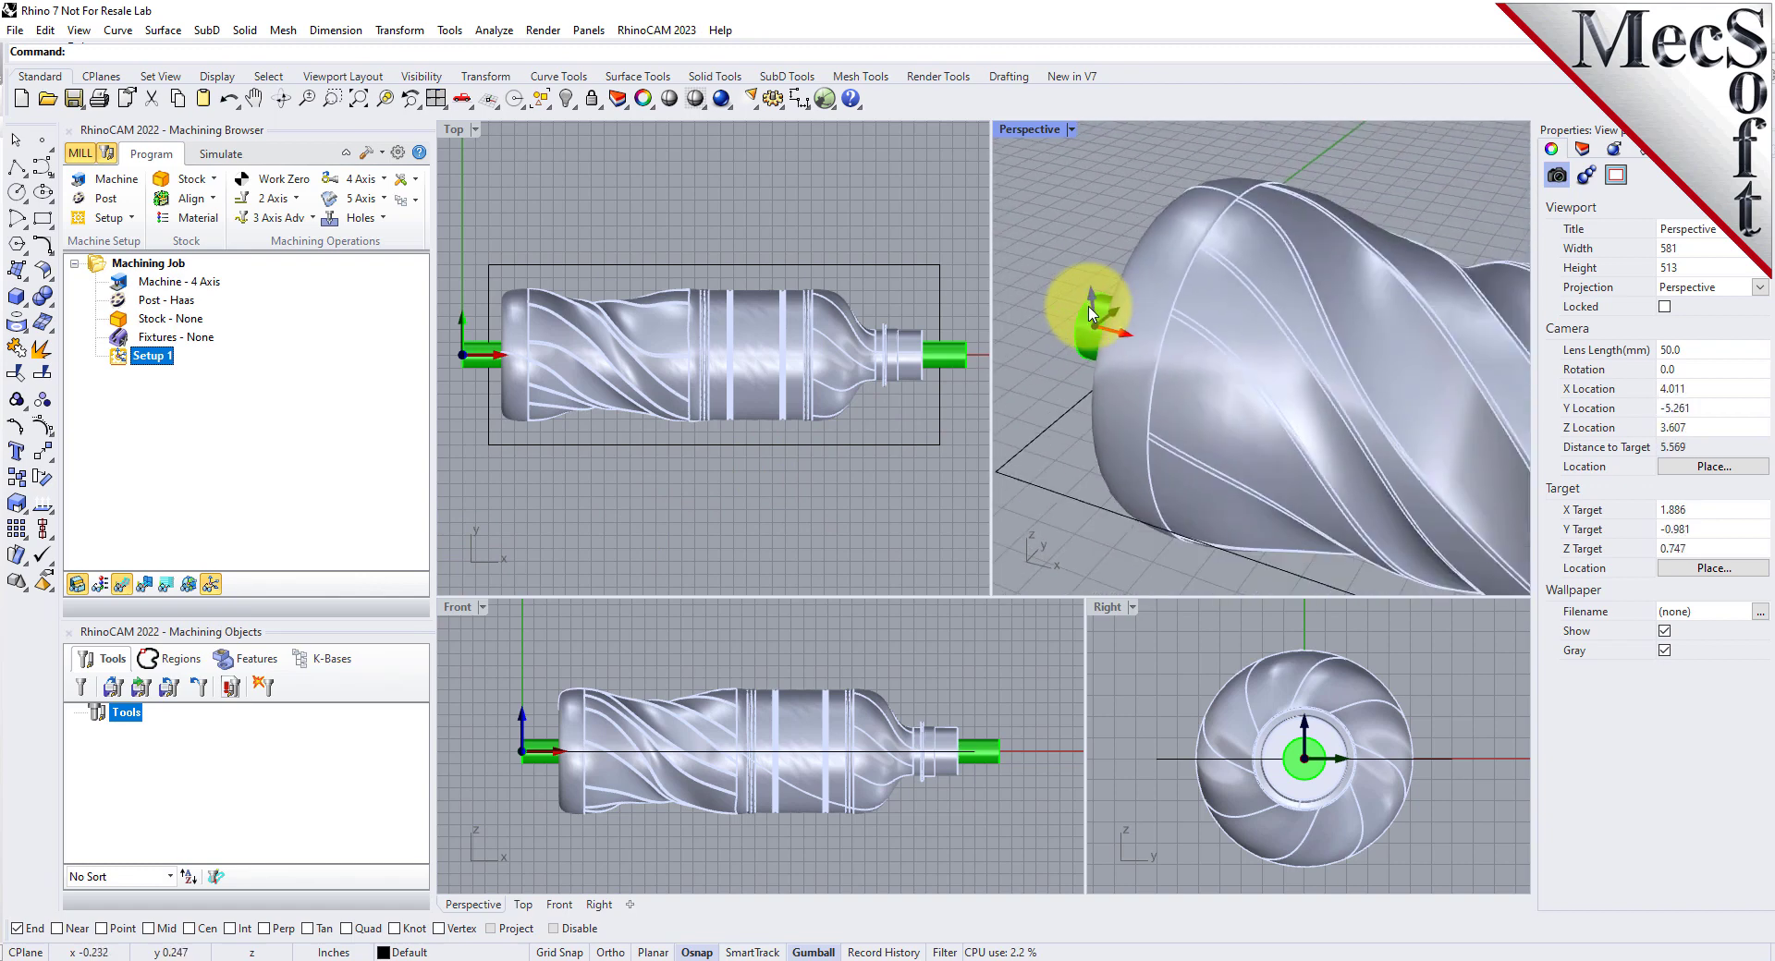
pyautogui.scroll(-1, 1061, 288)
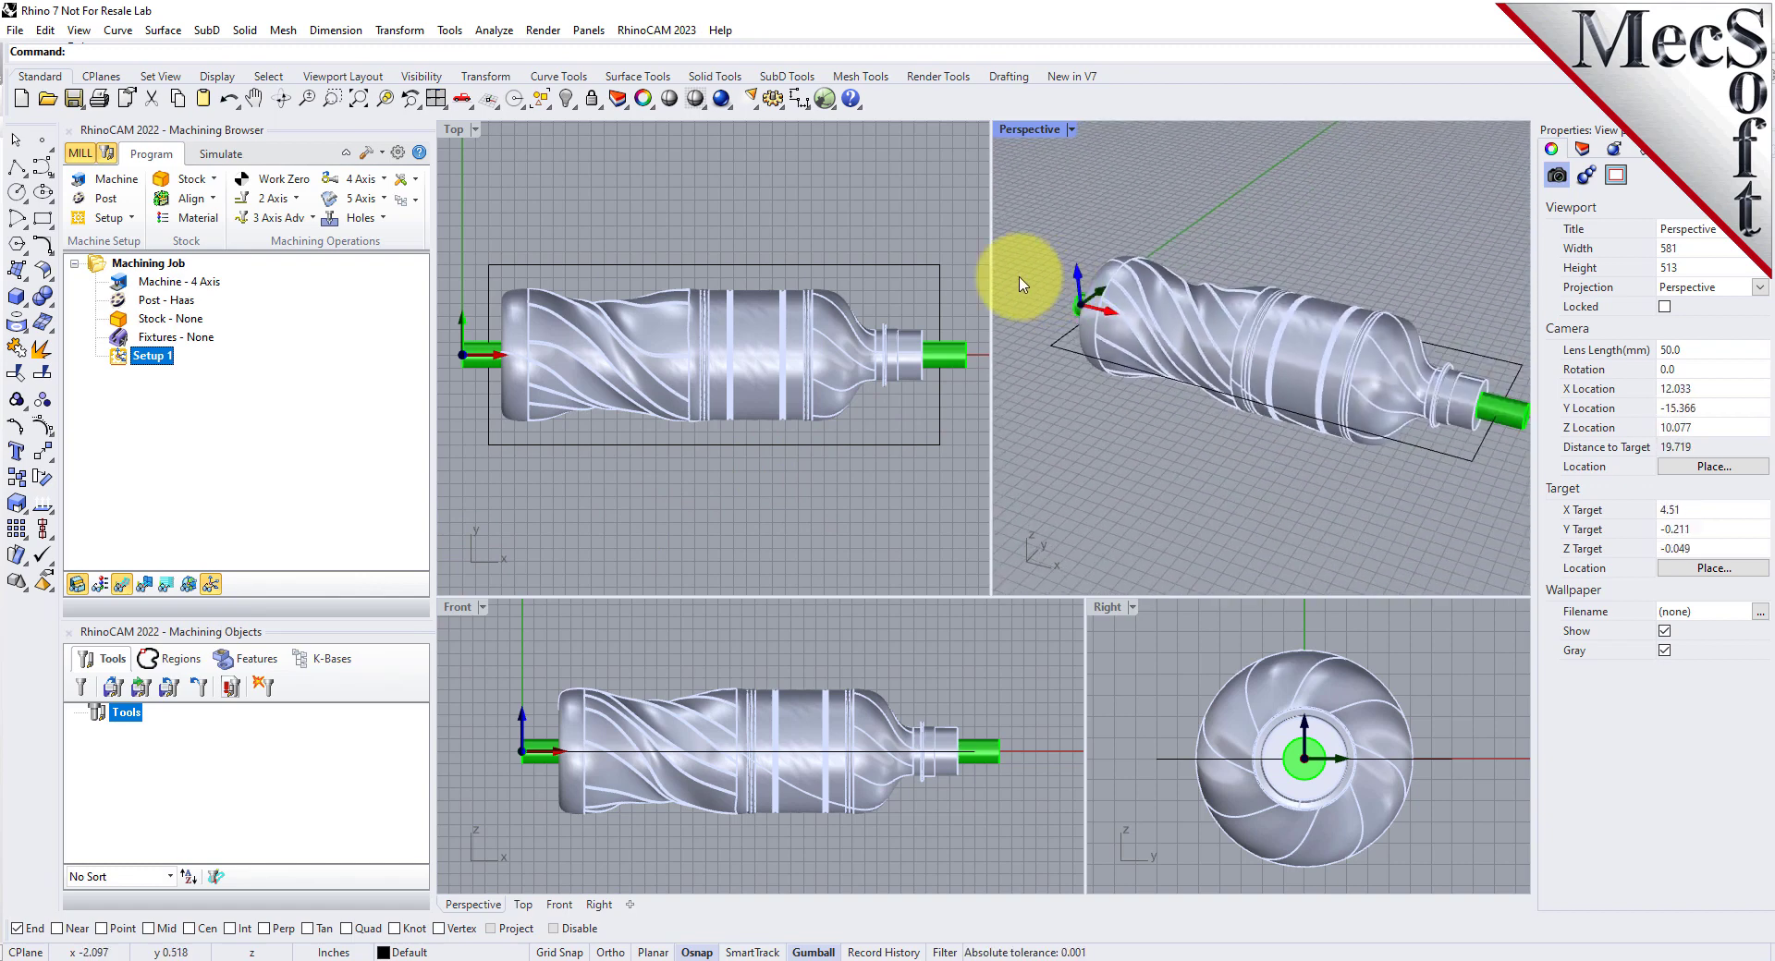
pyautogui.scroll(-1, 1026, 270)
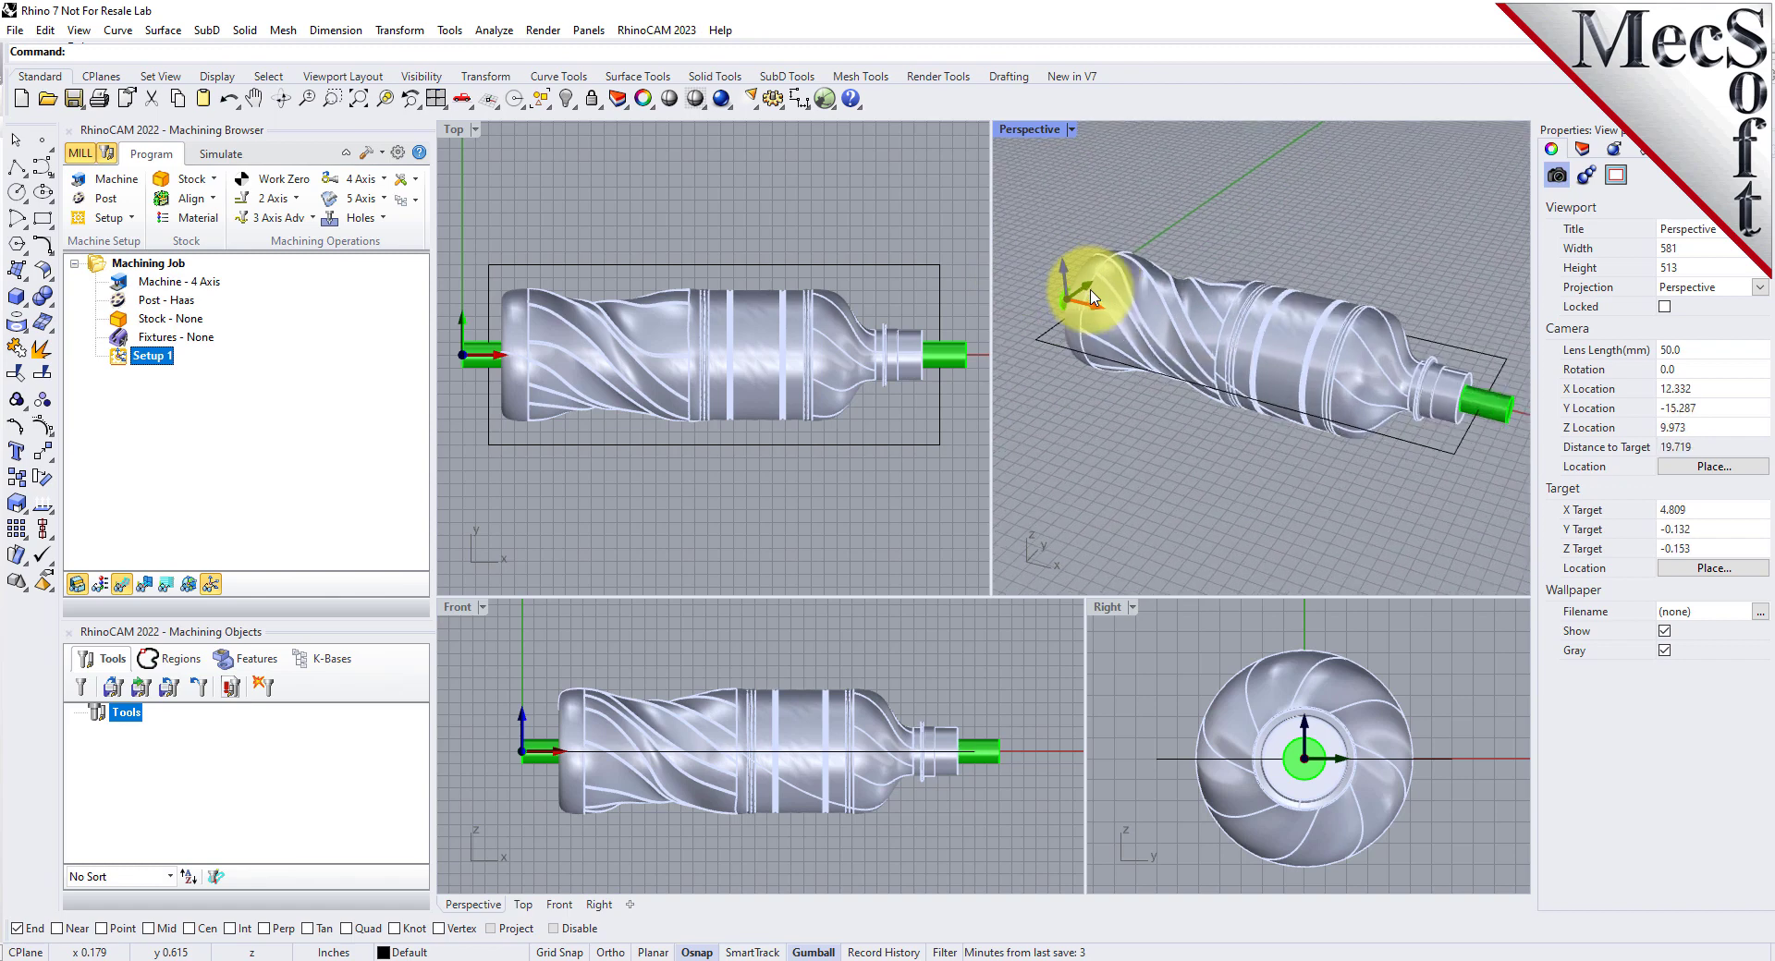
pyautogui.scroll(2, 1026, 270)
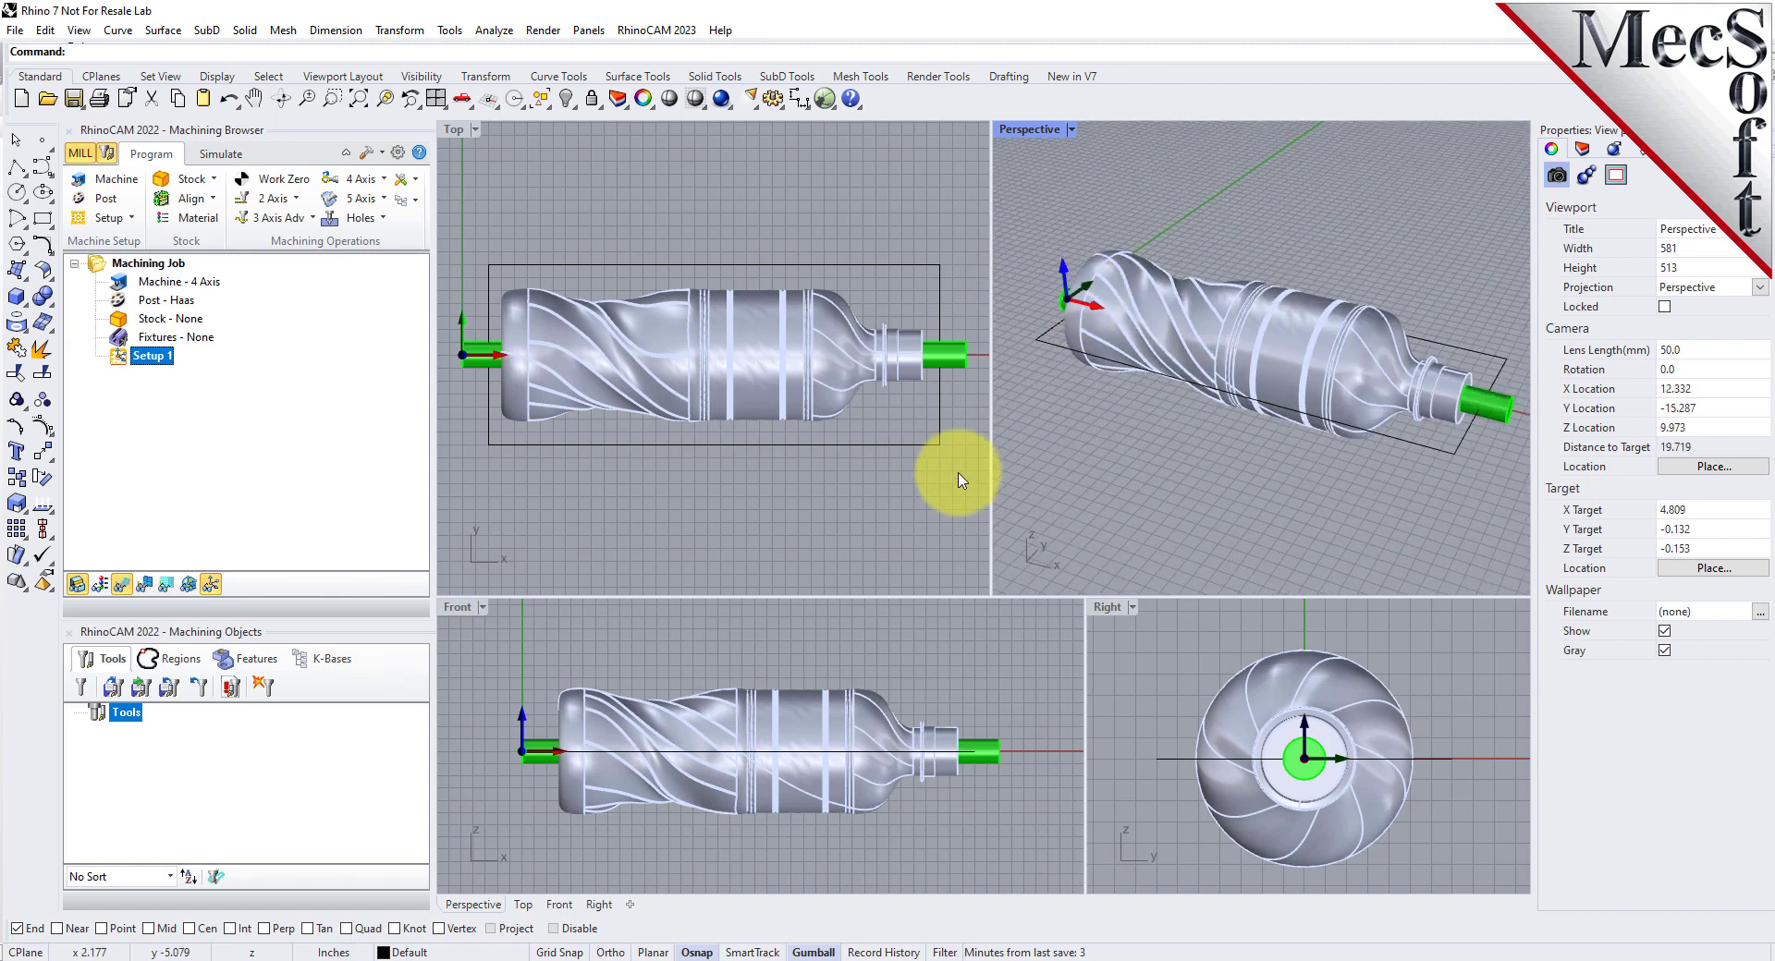
# Step: Create a box stock 9.75 long, 3 wide and 3 high with its lower front corner at 0, 0, 0
pyautogui.click(214, 181)
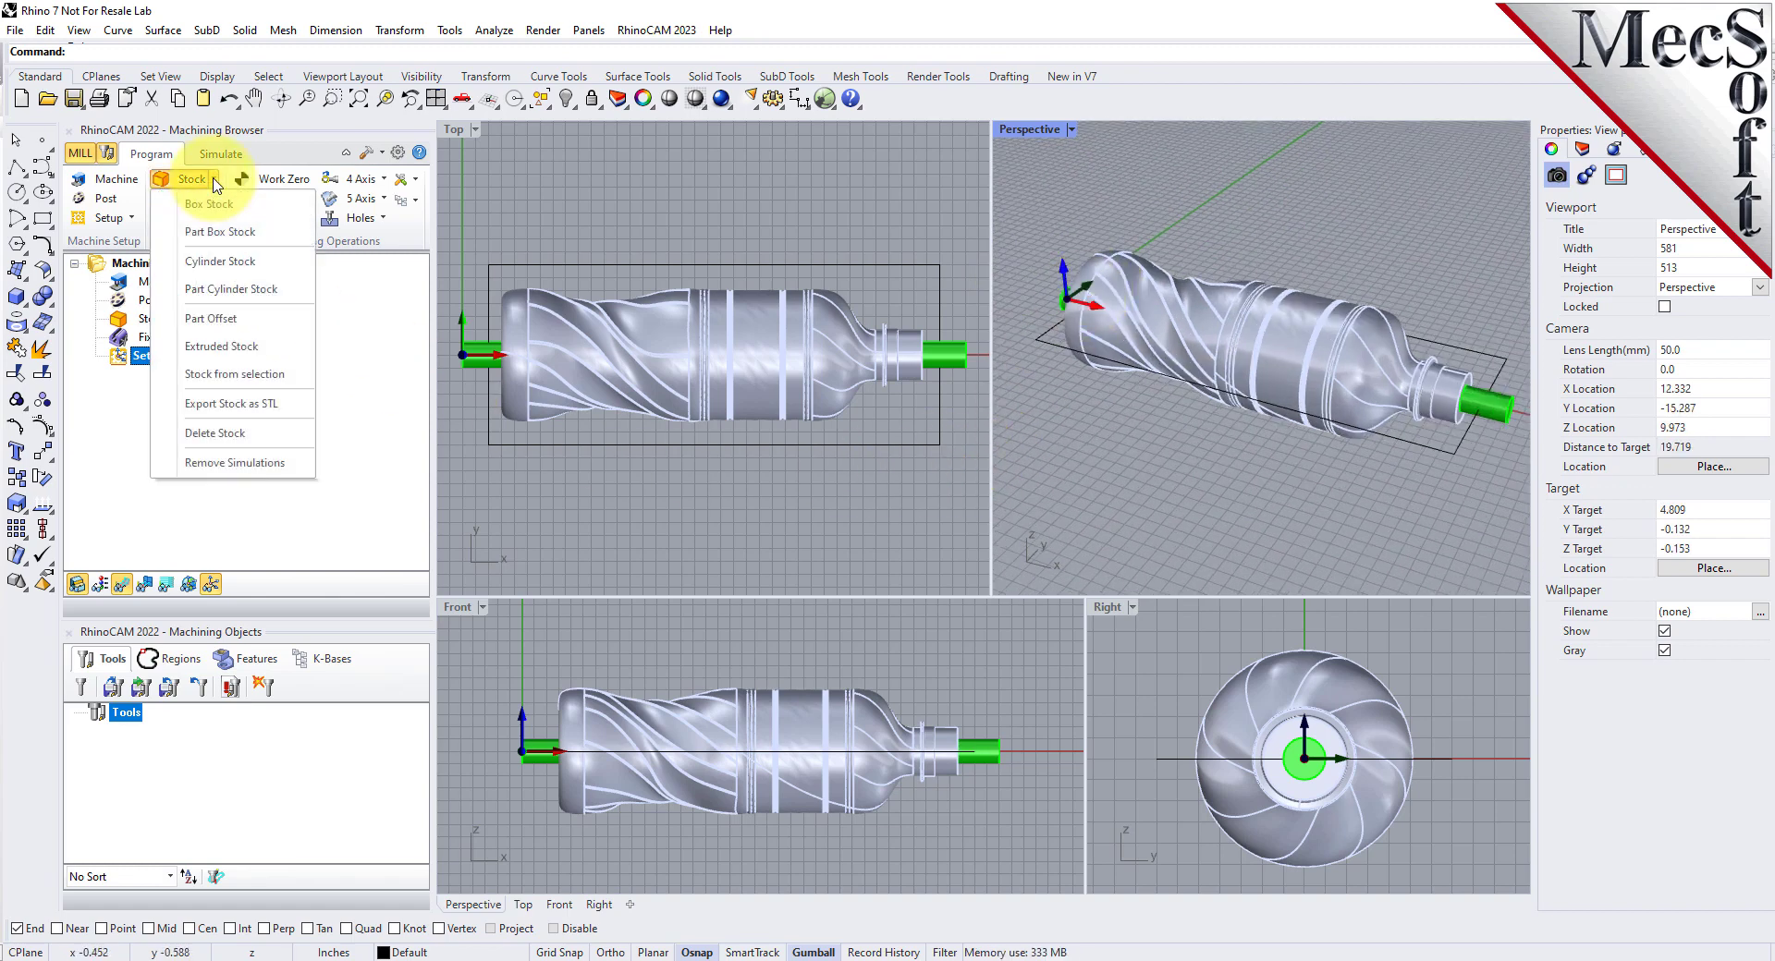
pyautogui.click(294, 216)
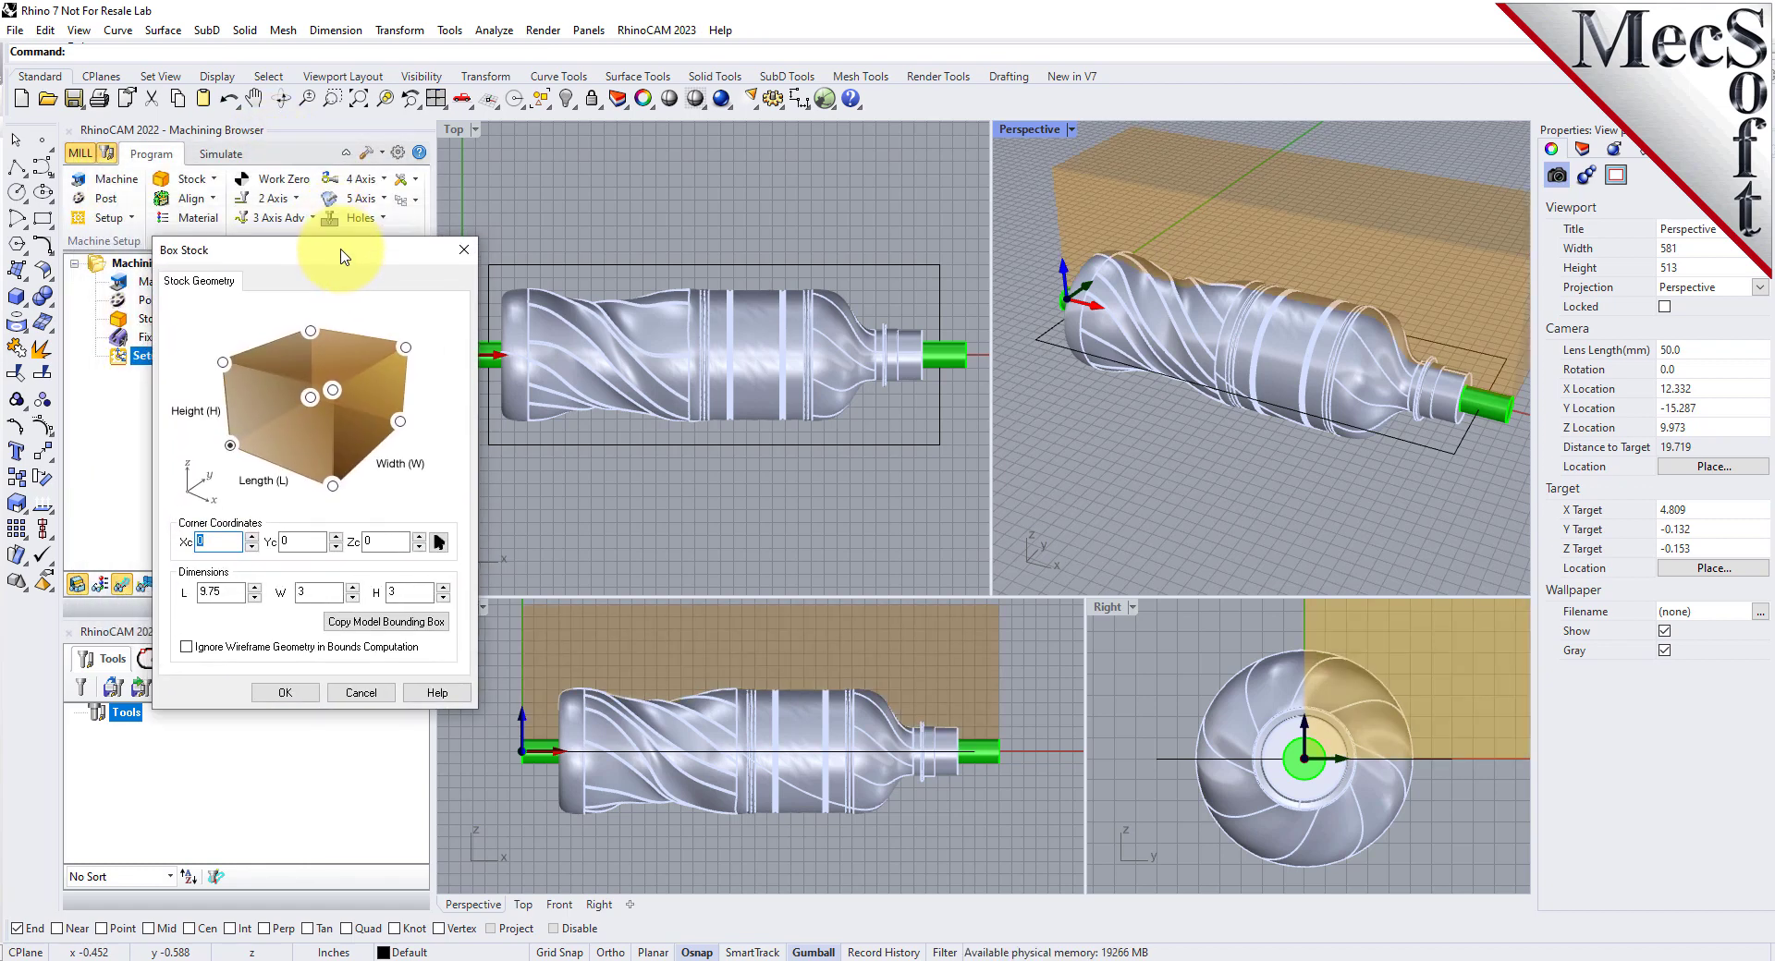
pyautogui.doubleClick(220, 593)
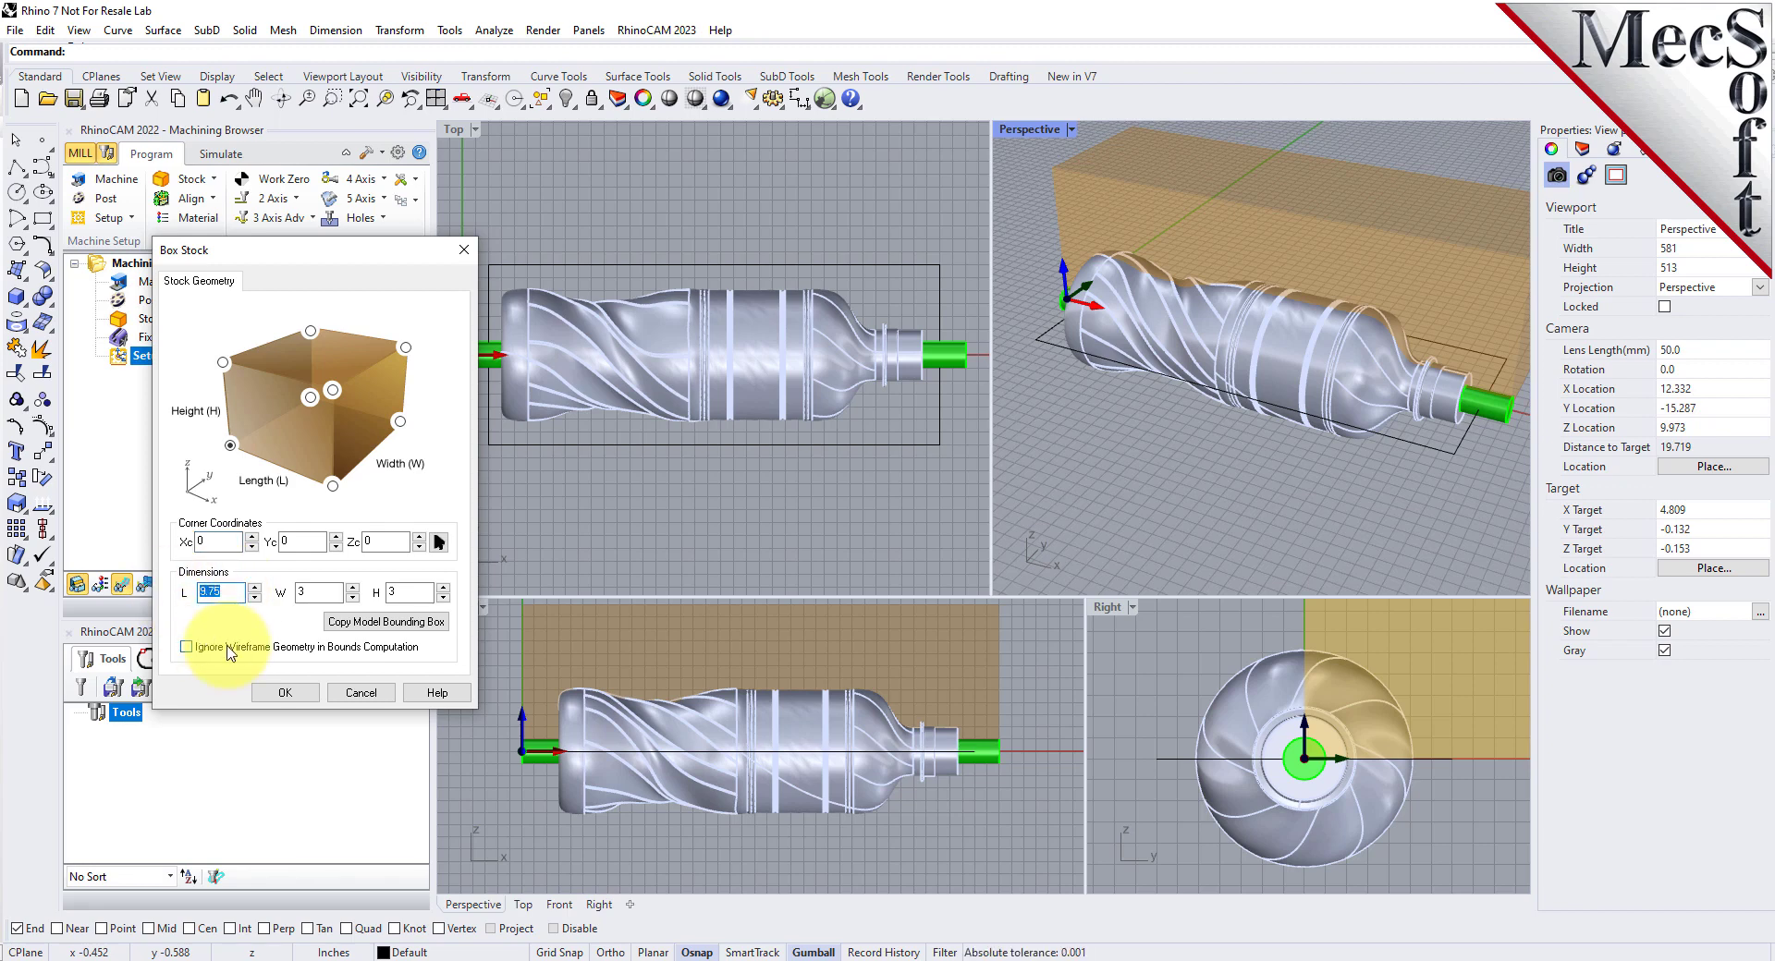
pyautogui.press('Tab')
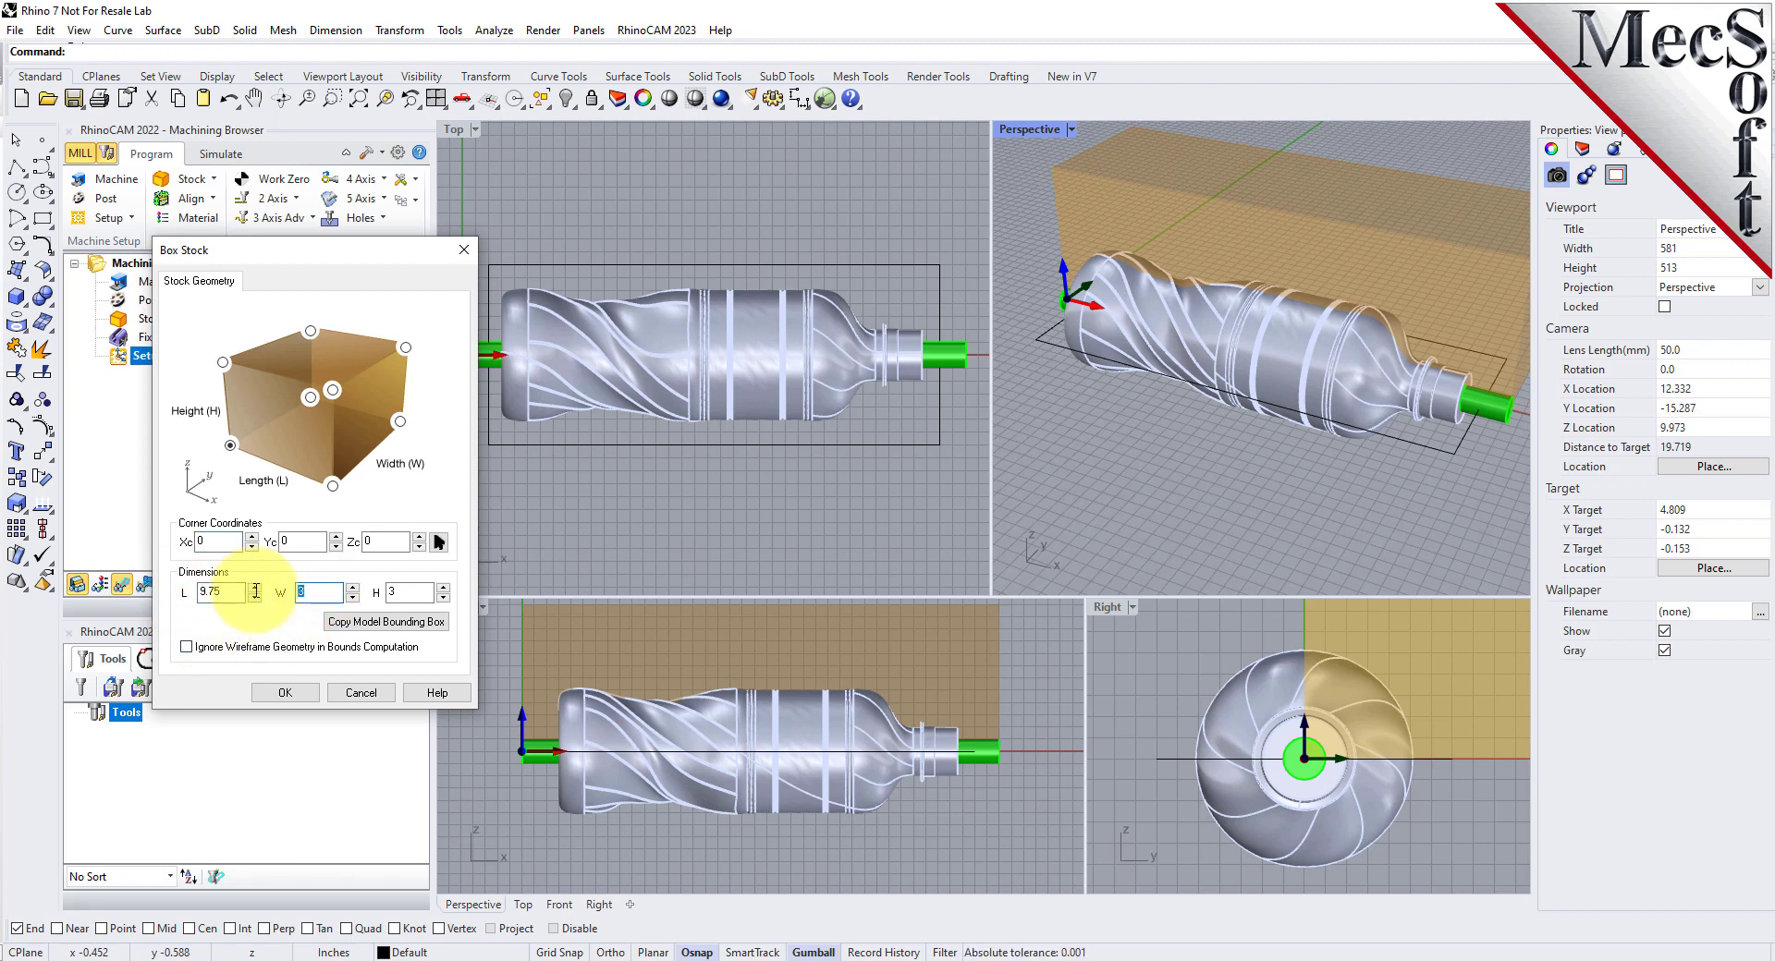
pyautogui.press('Tab')
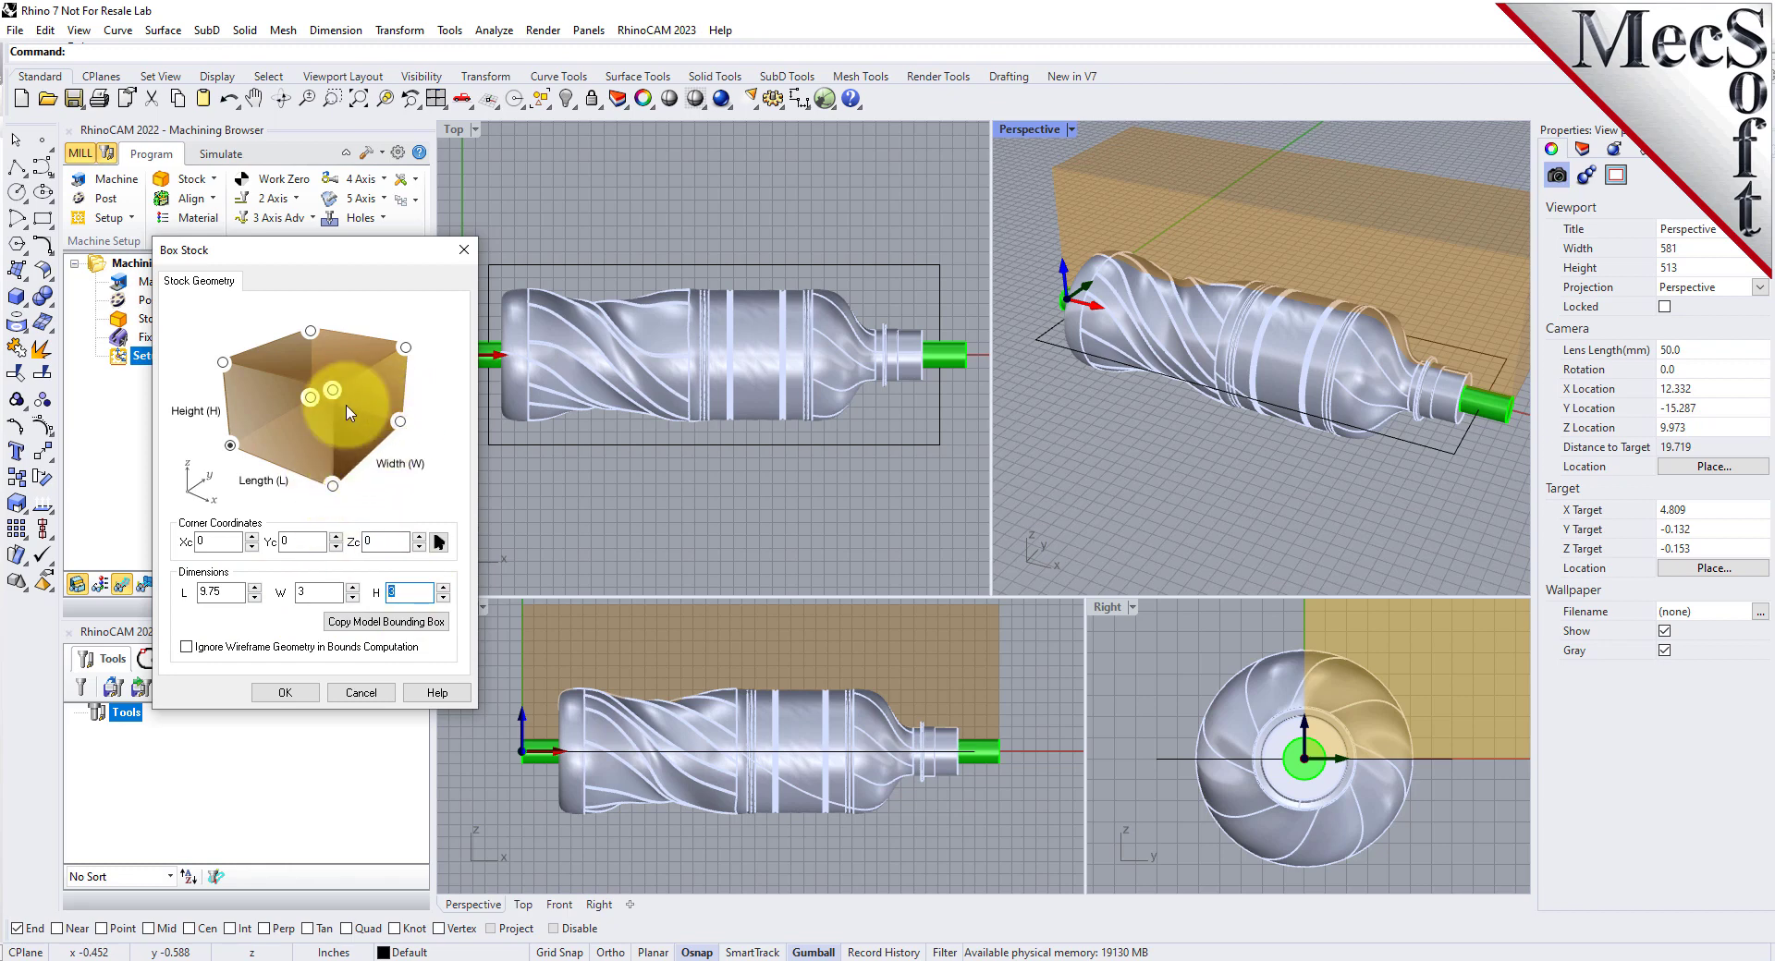
pyautogui.click(230, 445)
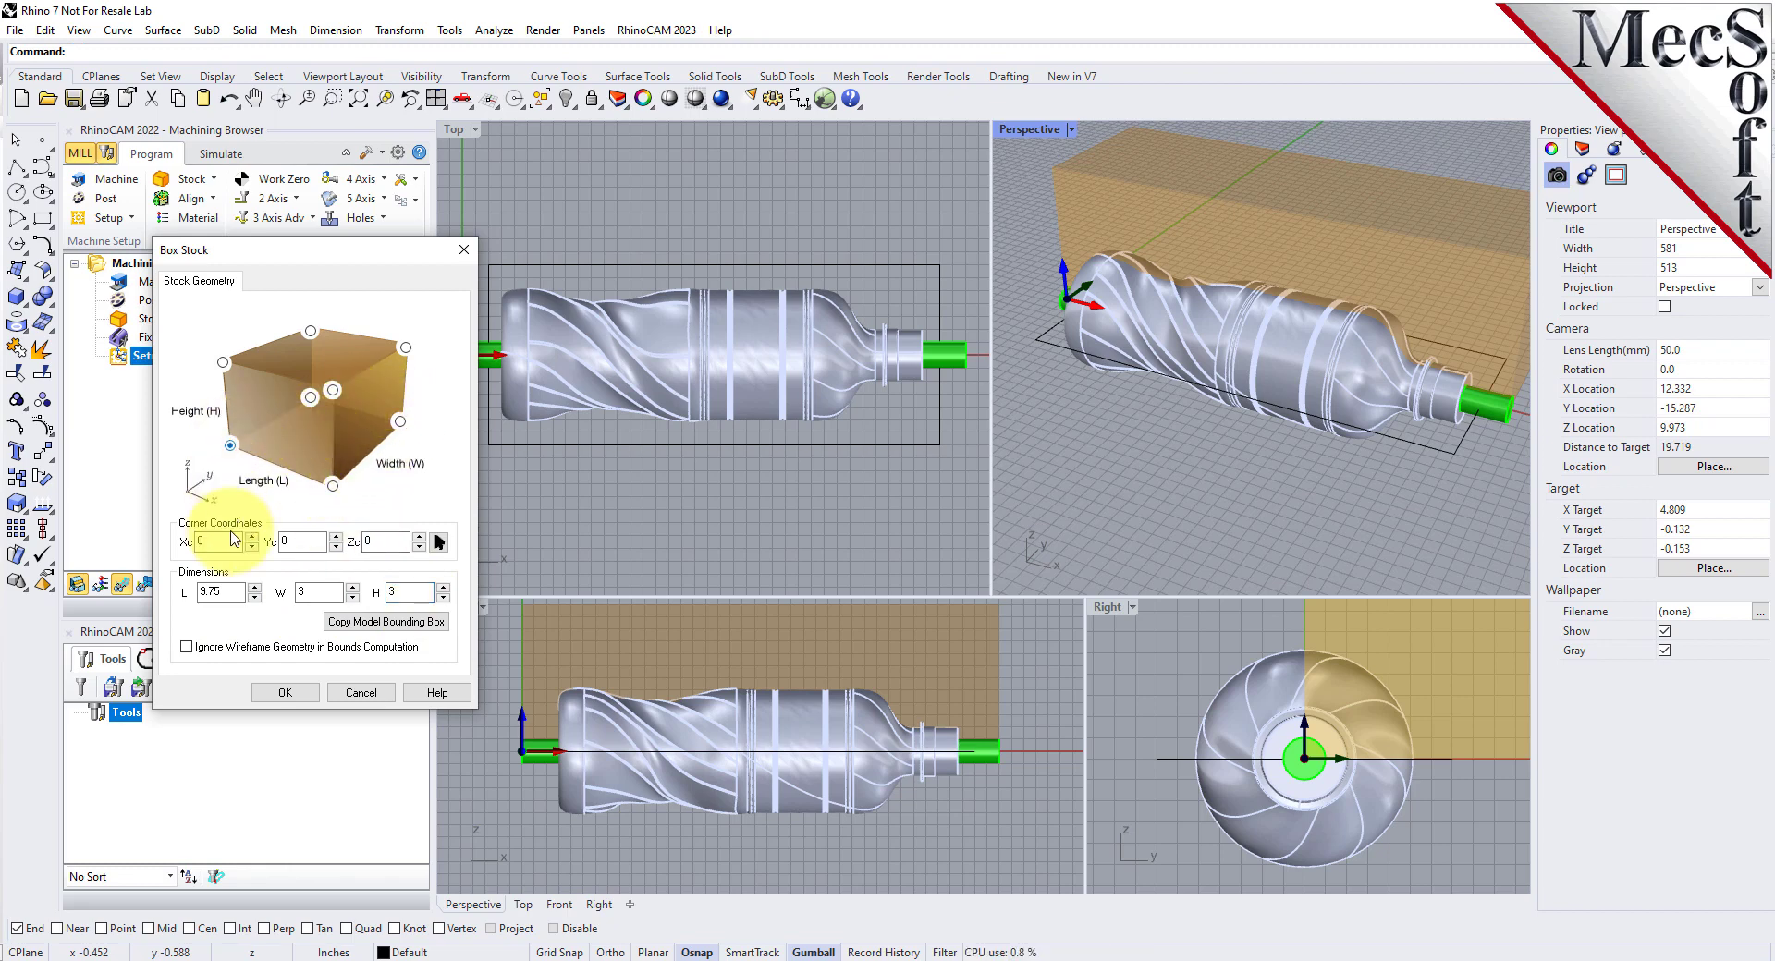
pyautogui.click(283, 695)
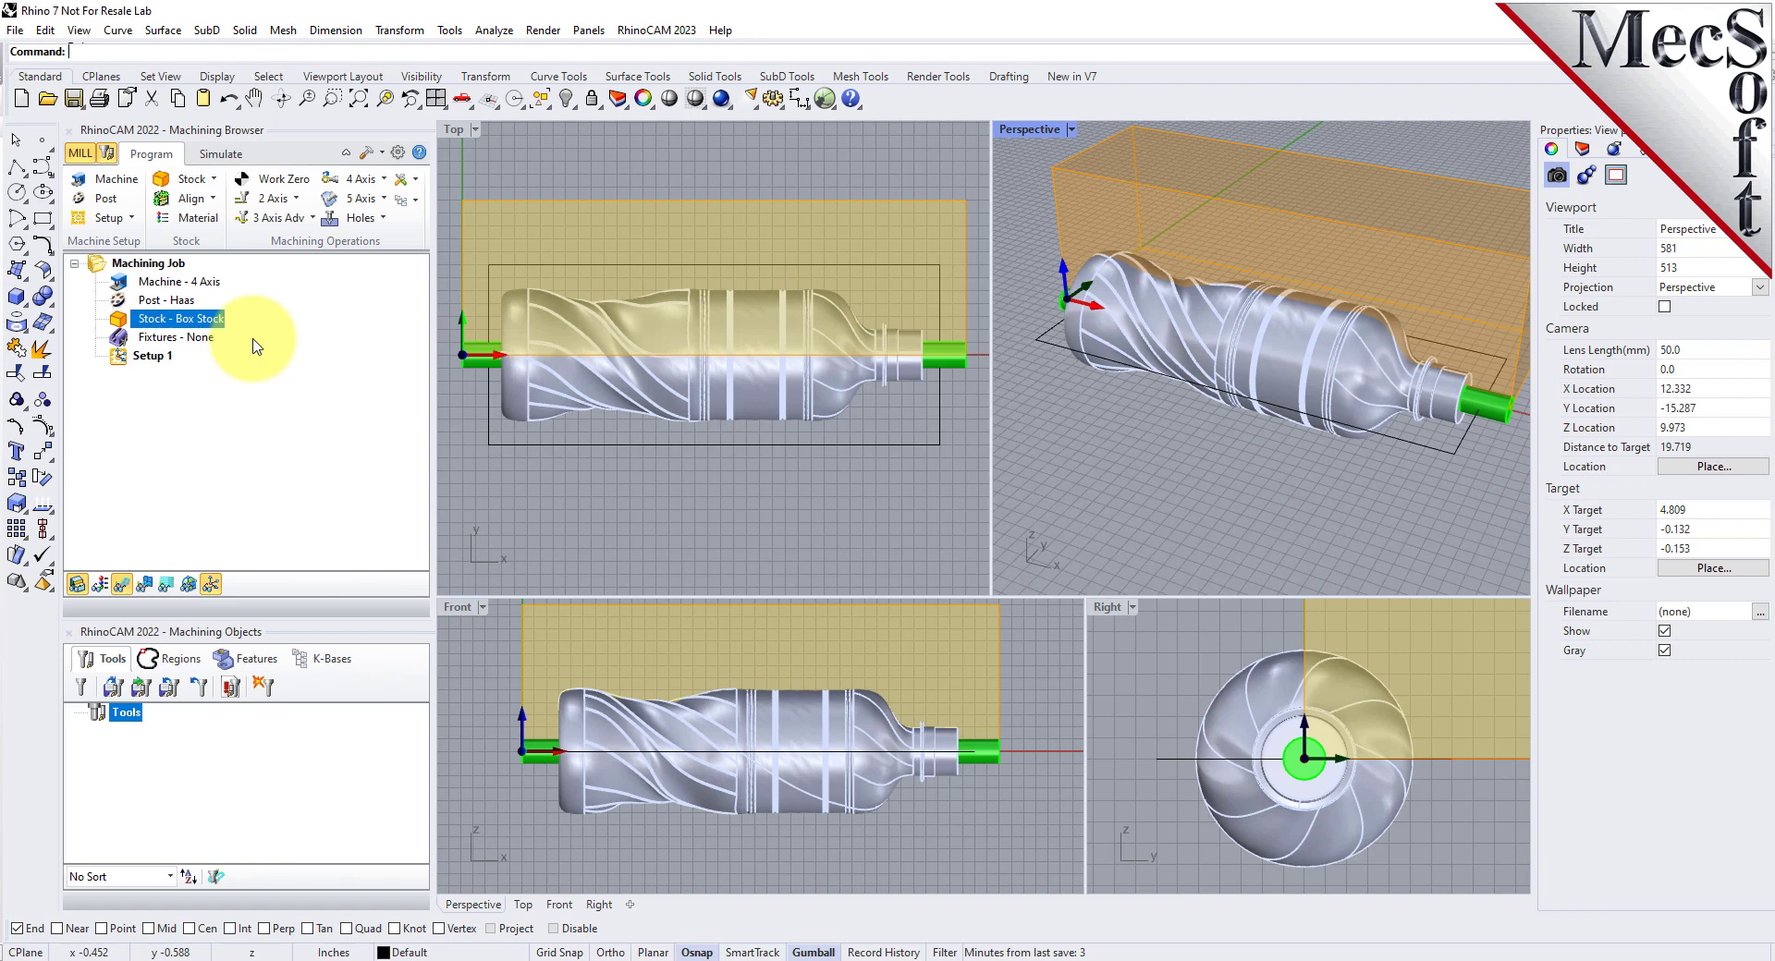
# Step: Examine the box stock's position relative to the bottle, switching the stock display off and on and enlarging the Front and Right views
pyautogui.scroll(-3, 1154, 400)
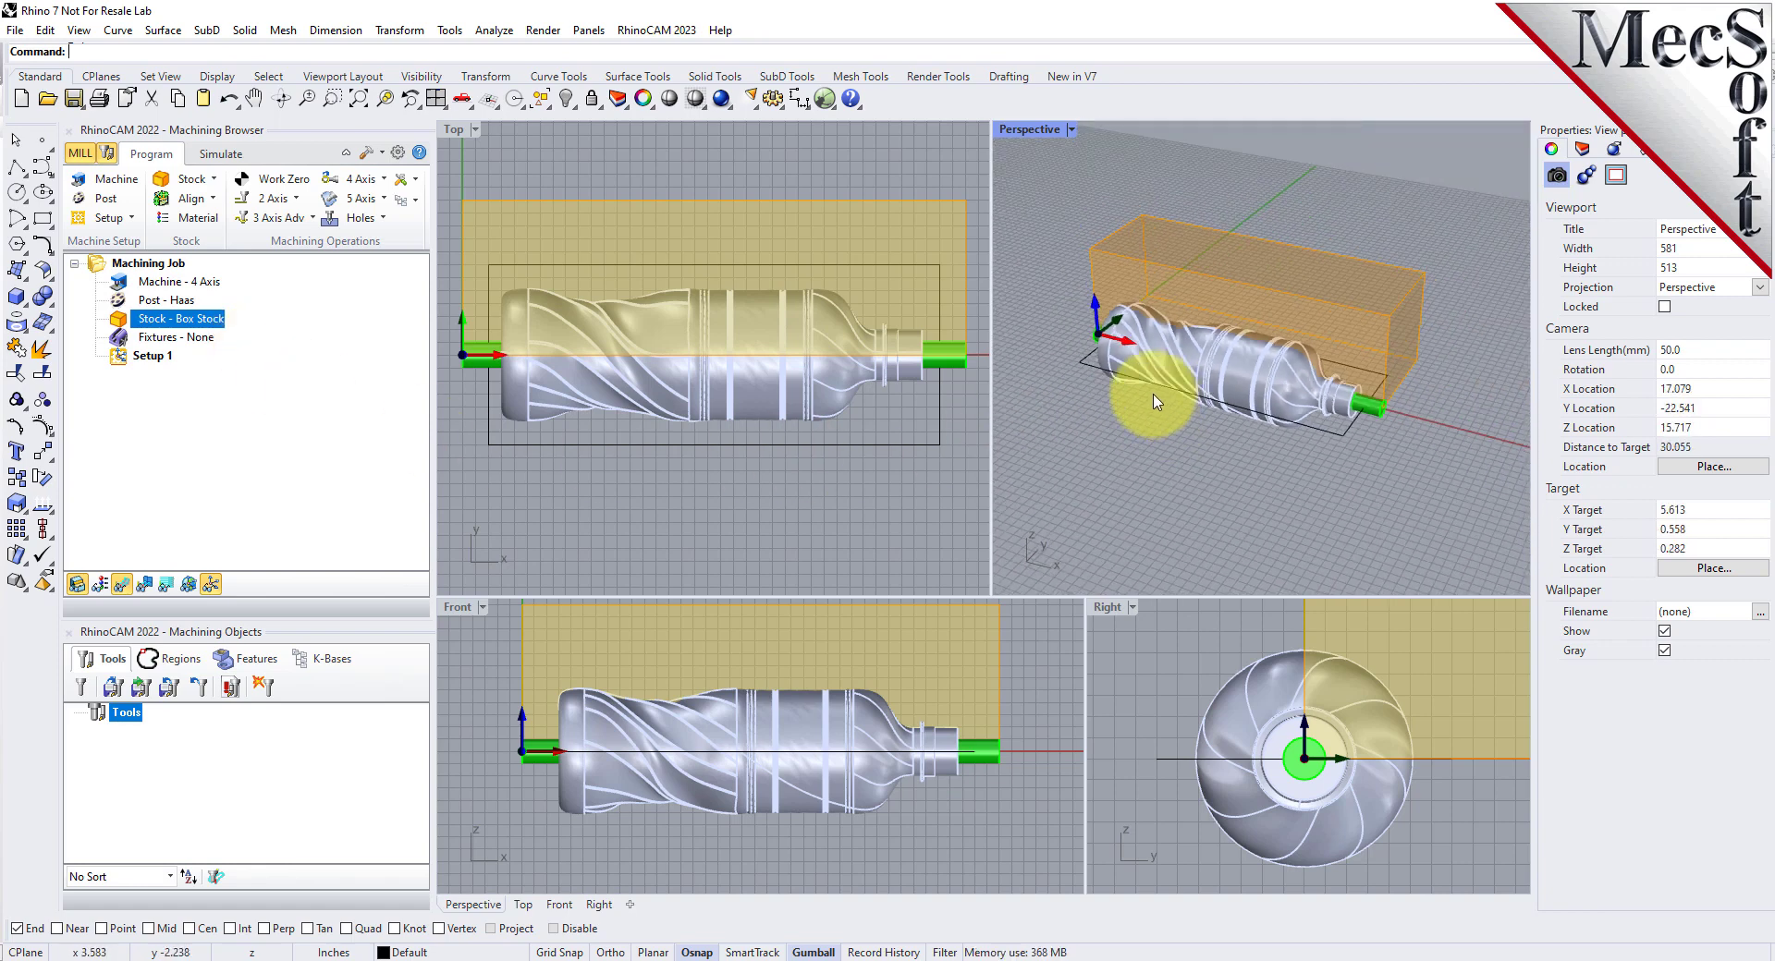
pyautogui.scroll(2, 1154, 400)
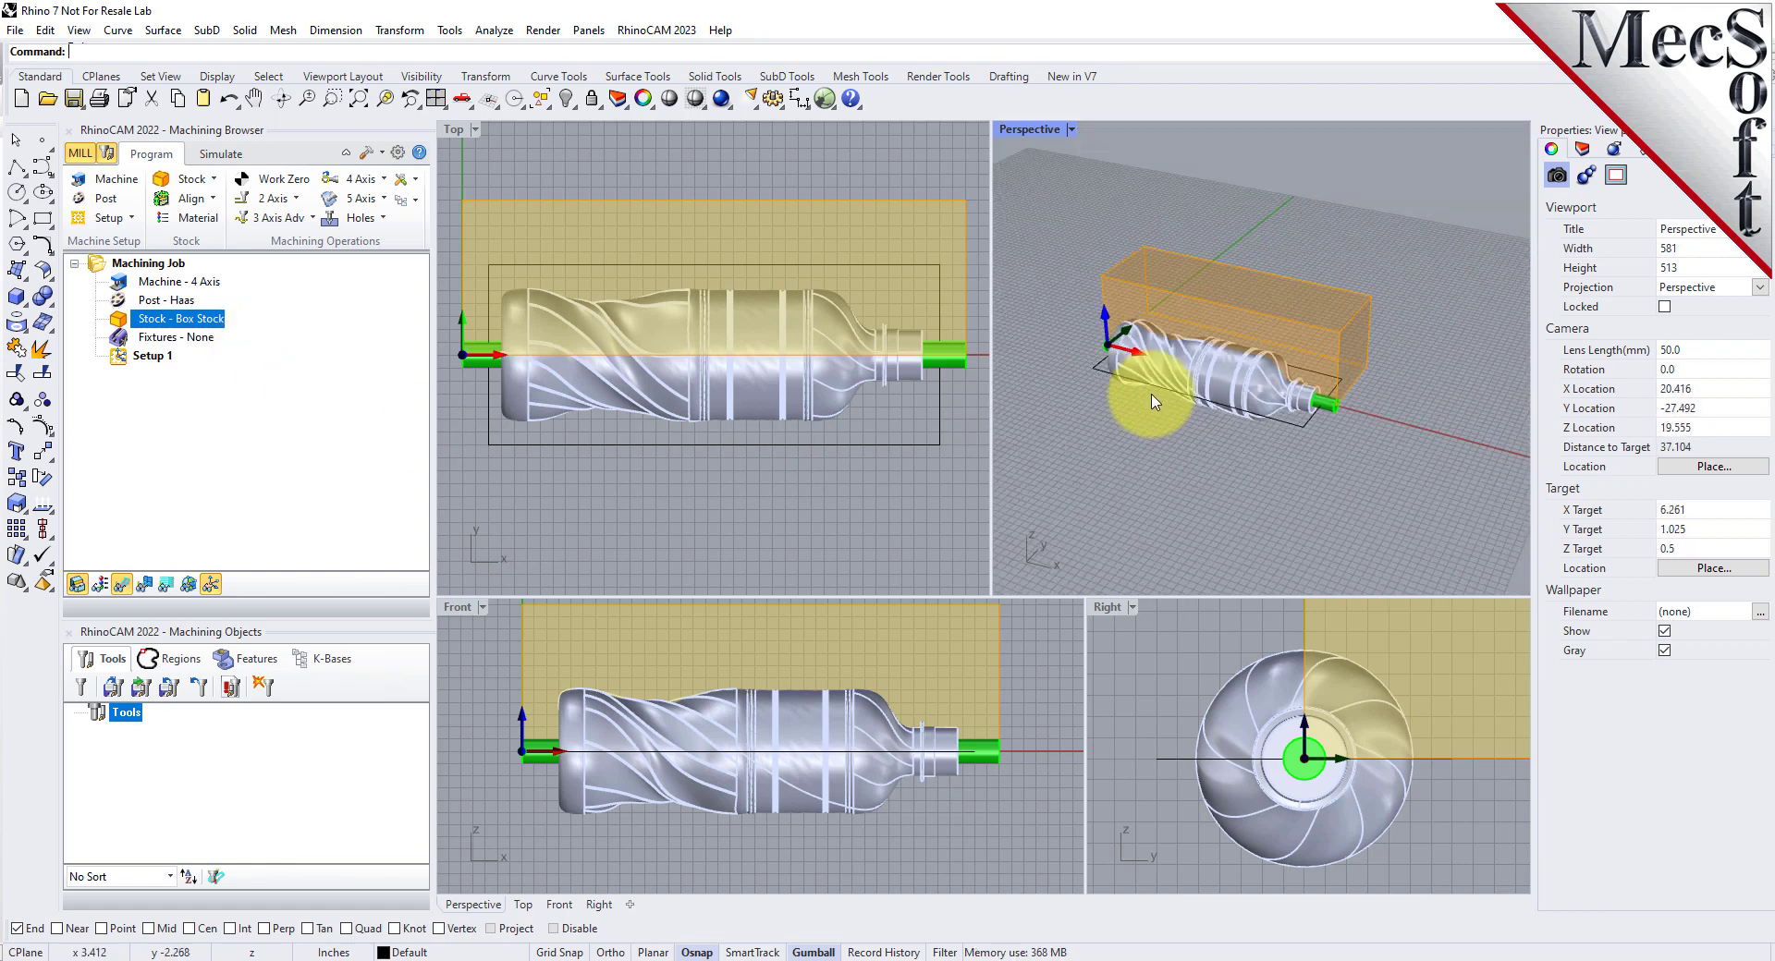
pyautogui.click(75, 592)
pyautogui.click(76, 592)
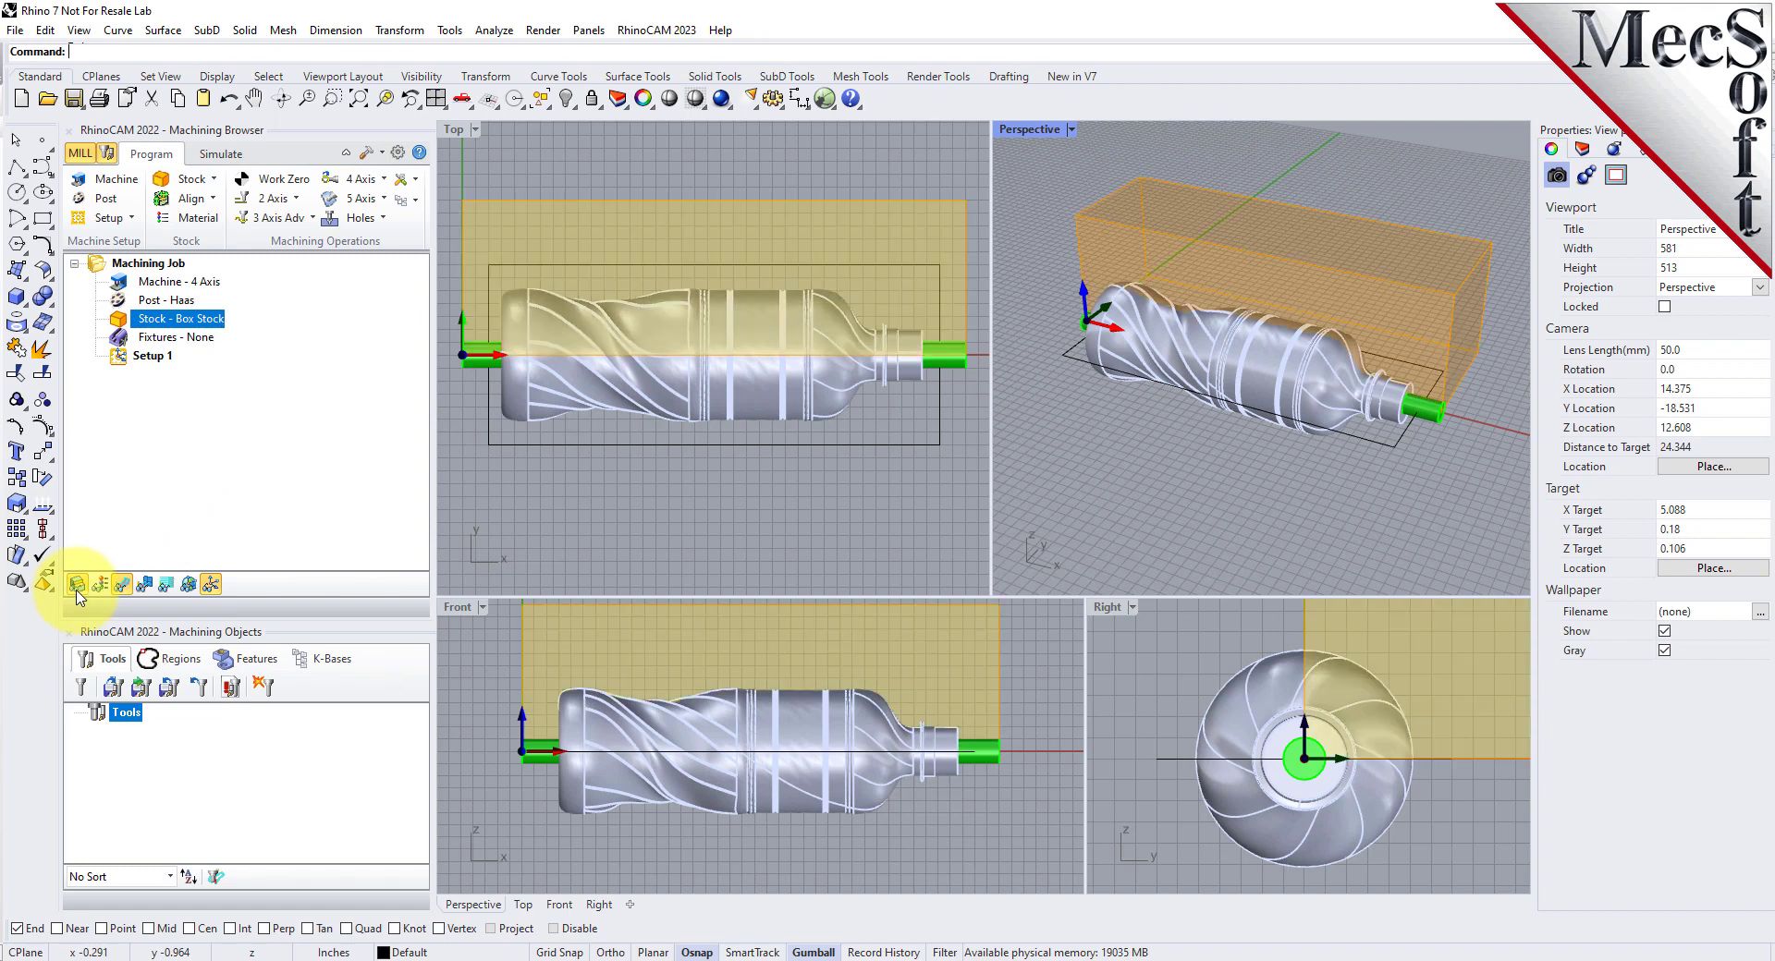
pyautogui.click(78, 591)
pyautogui.click(78, 592)
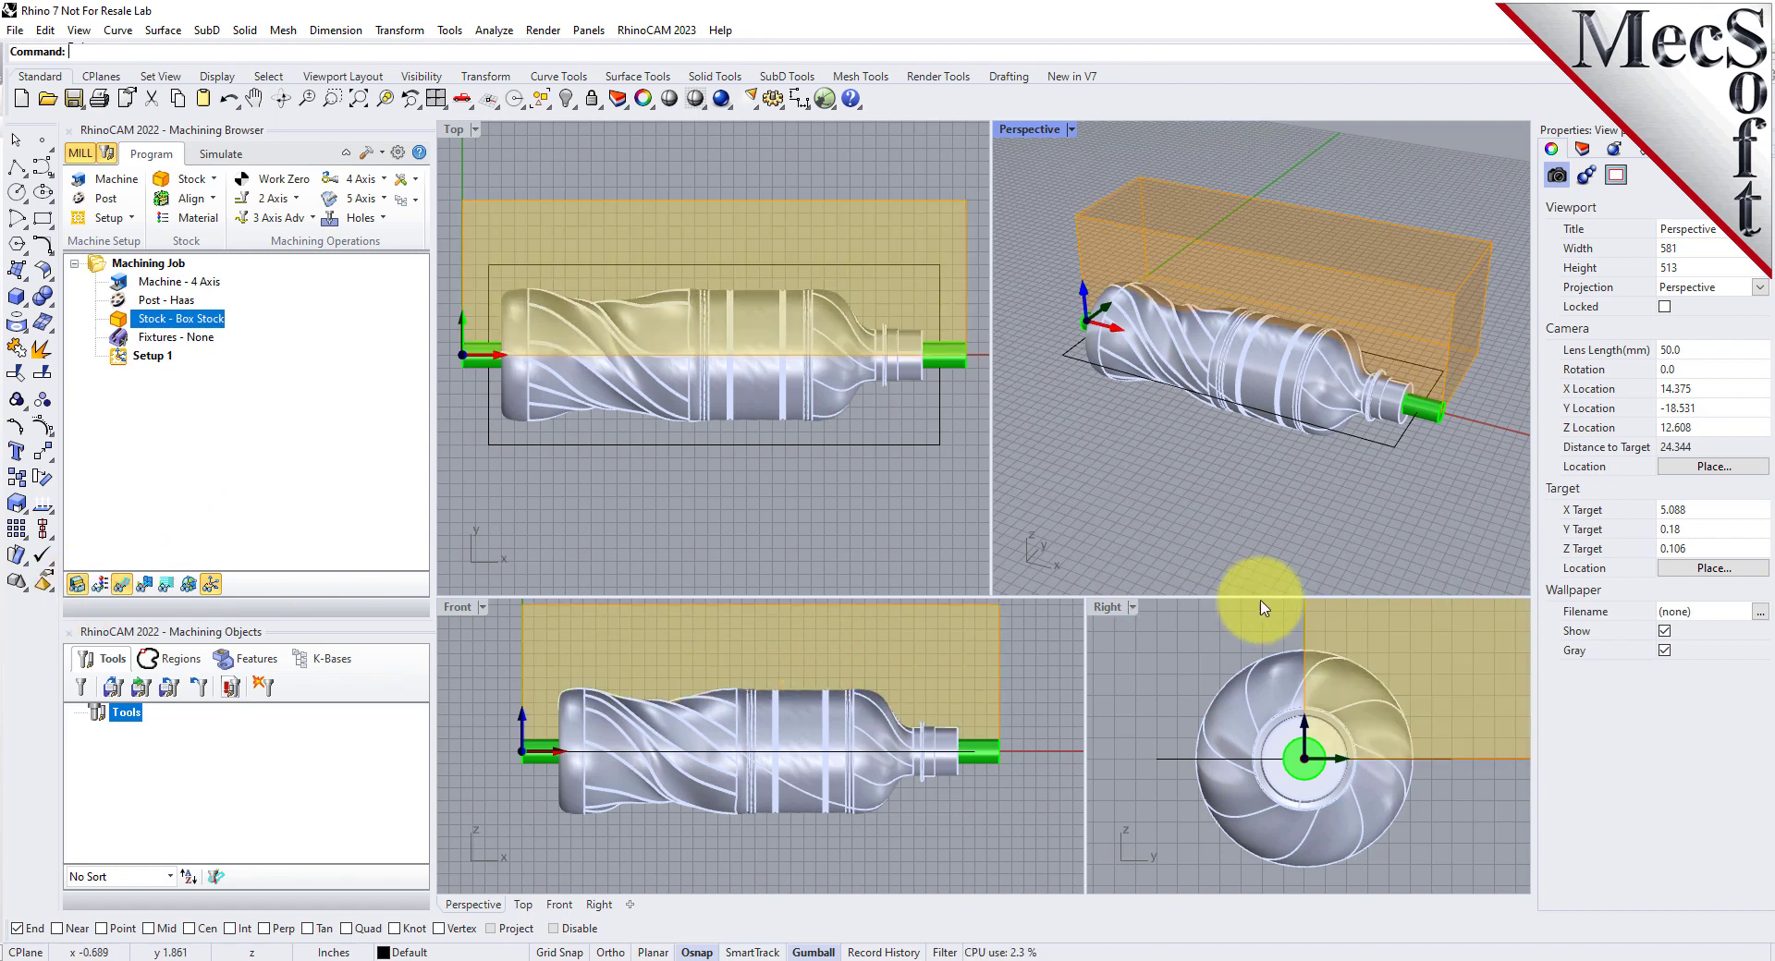
pyautogui.moveTo(1254, 596); pyautogui.dragTo(1257, 515)
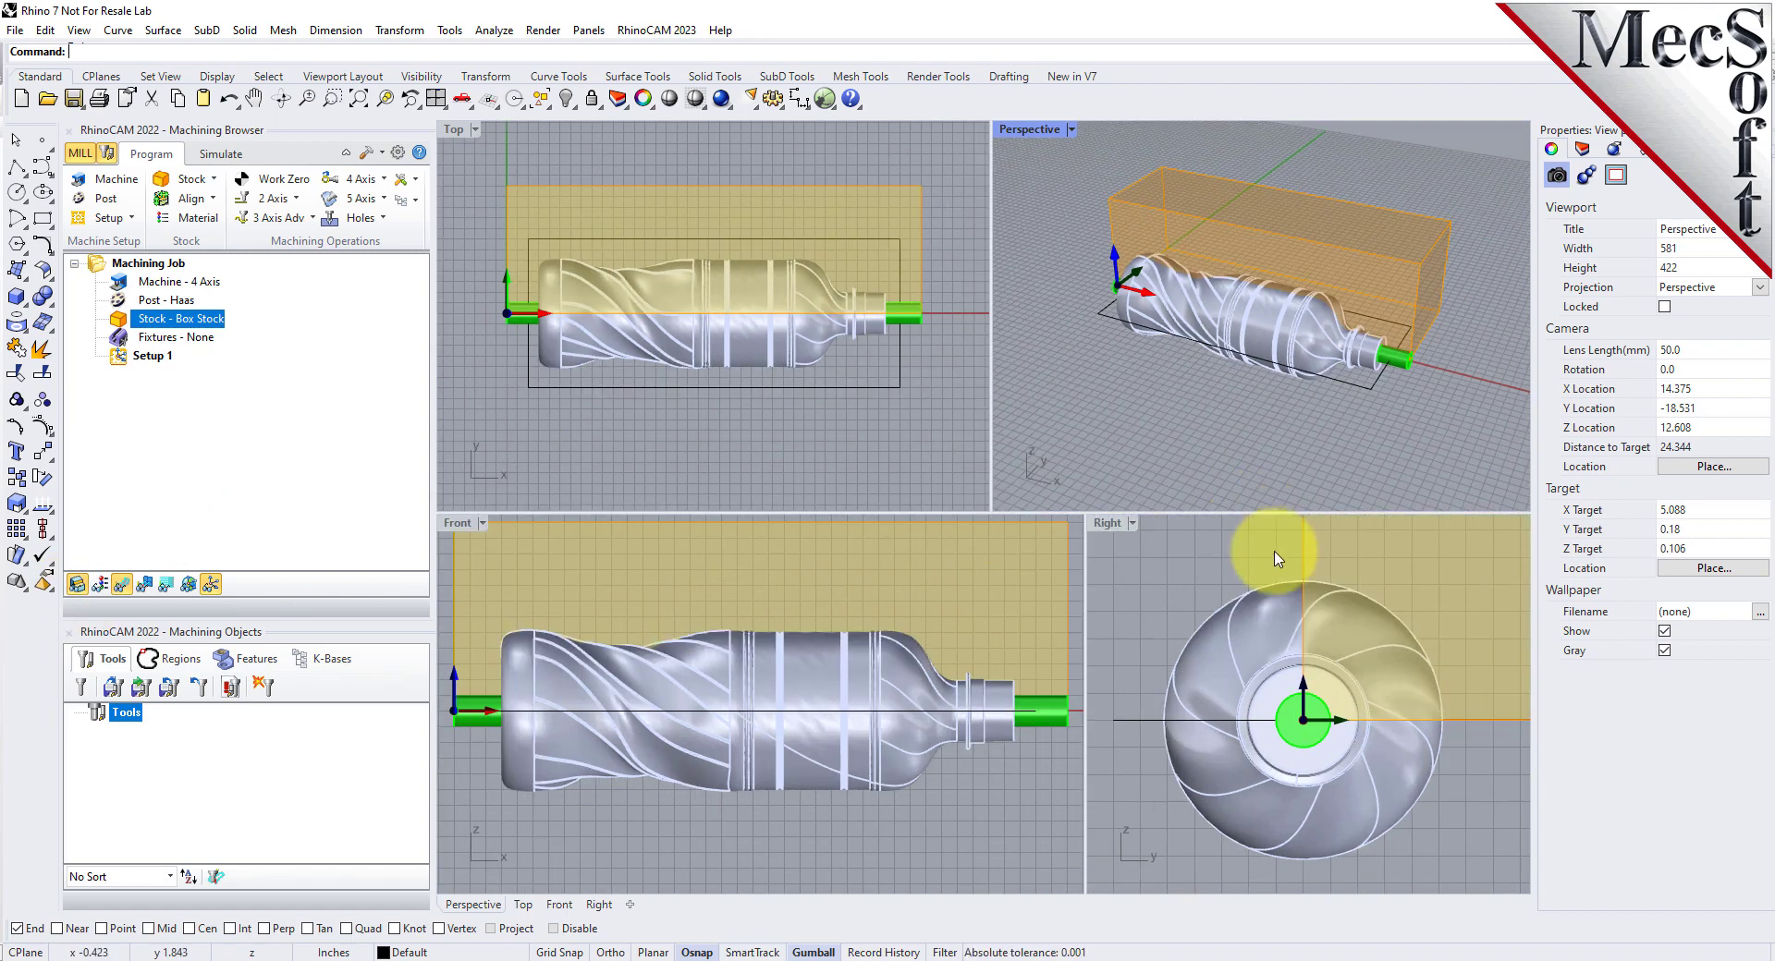
pyautogui.click(1250, 686)
pyautogui.scroll(-3, 1249, 686)
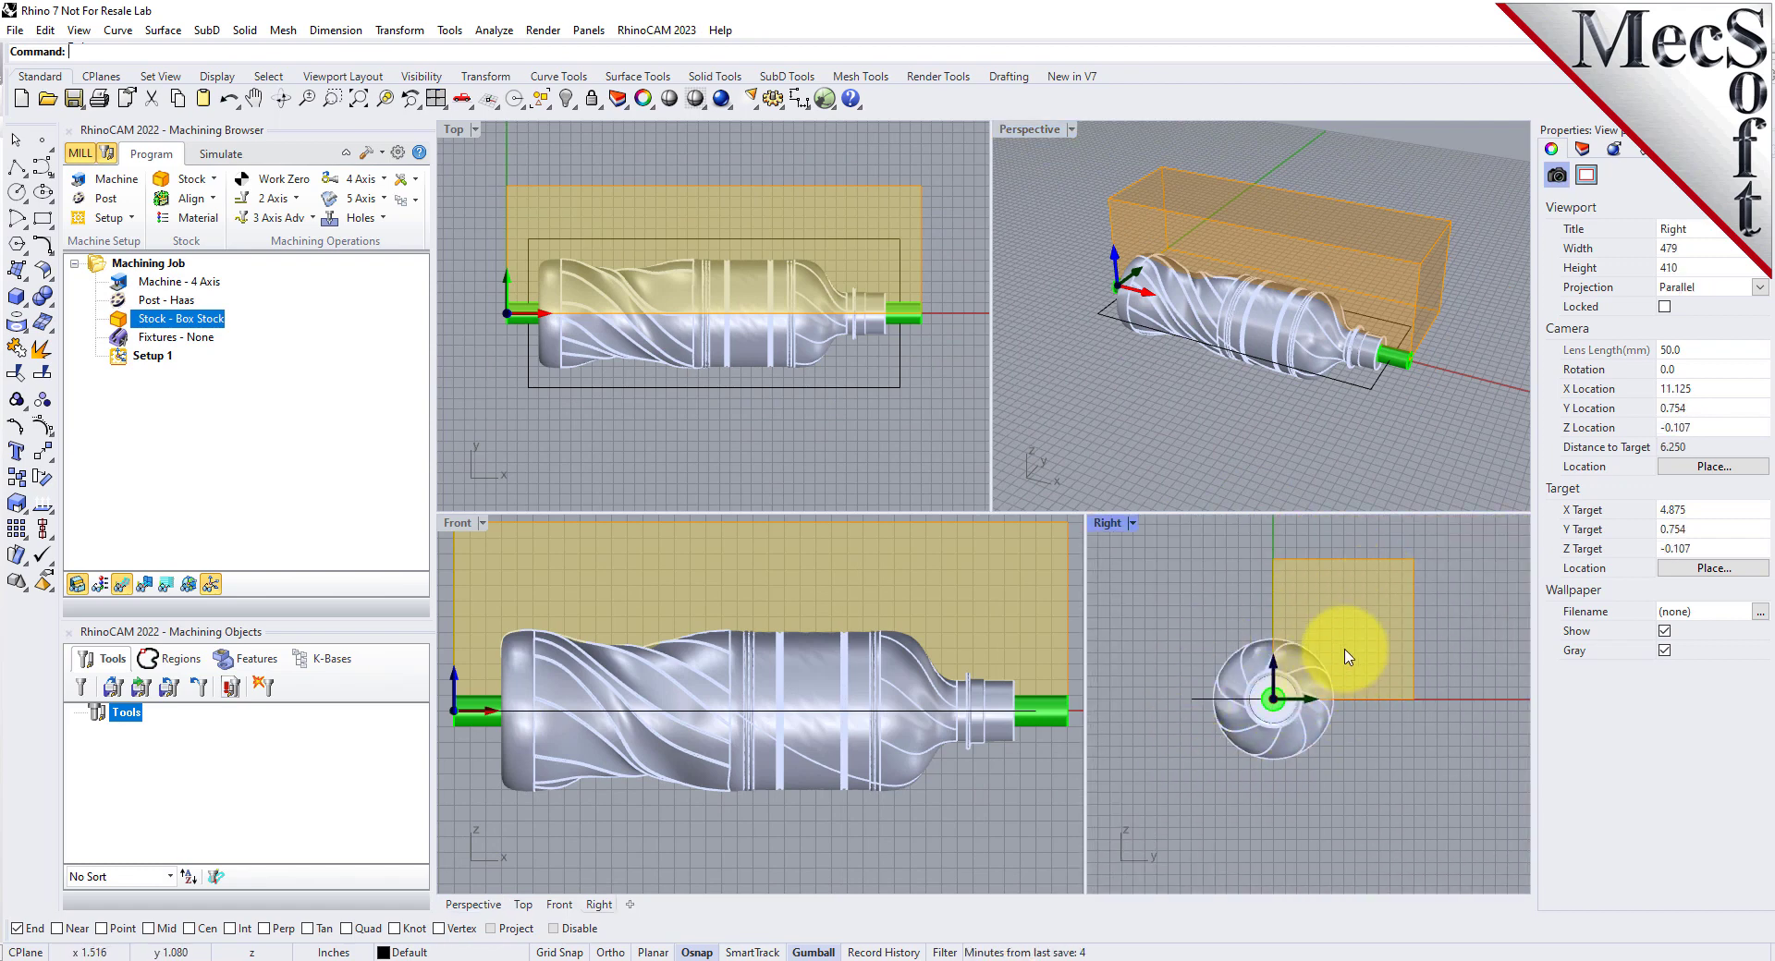
# Step: Align the stock about the part with Center for both the Z and XY alignment, and check it in the Right view
pyautogui.click(211, 200)
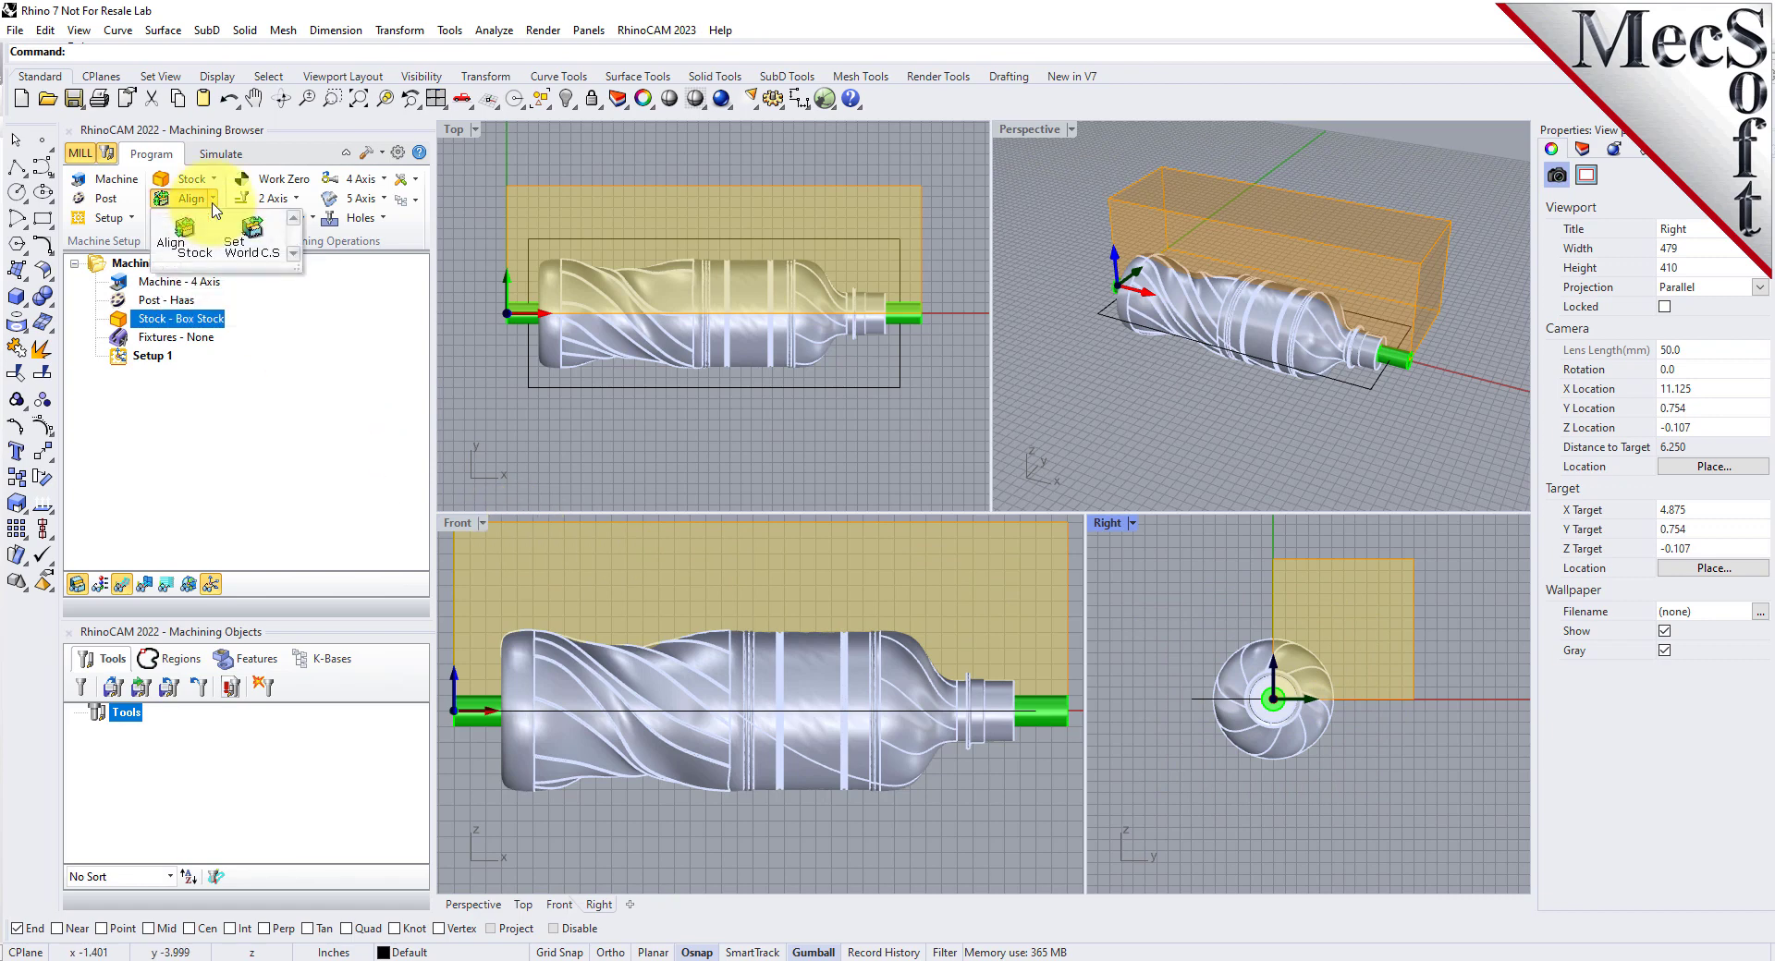
pyautogui.click(211, 248)
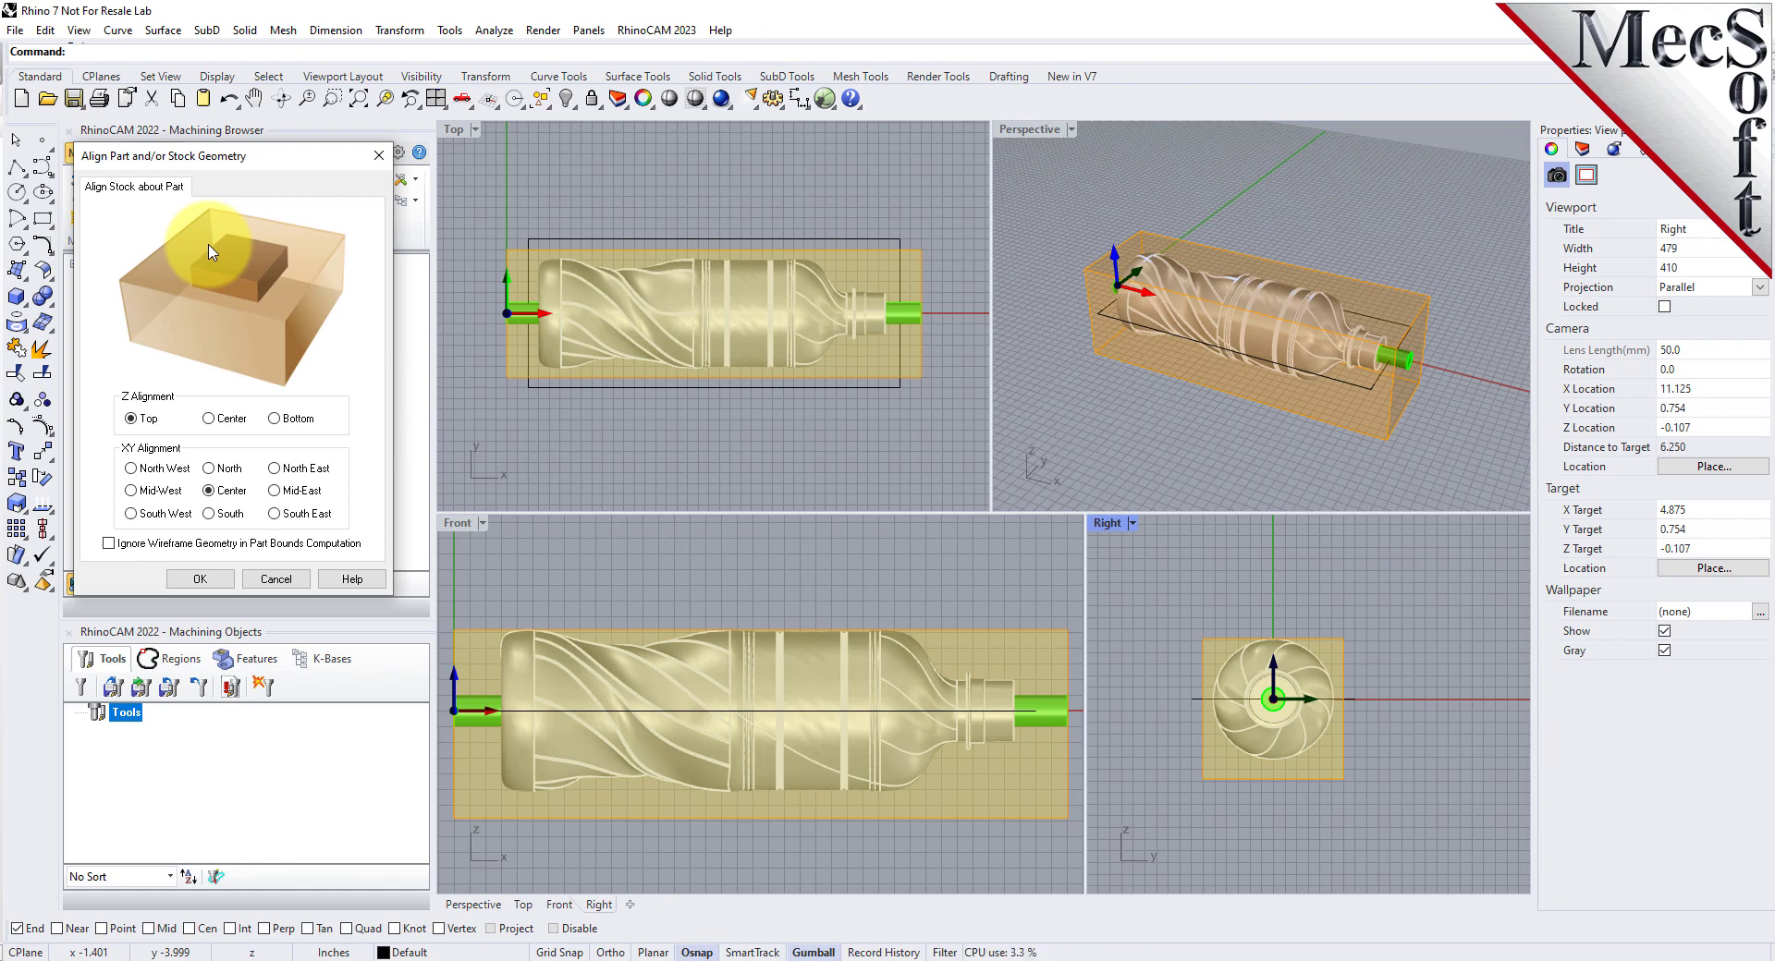
pyautogui.moveTo(264, 165); pyautogui.dragTo(367, 282)
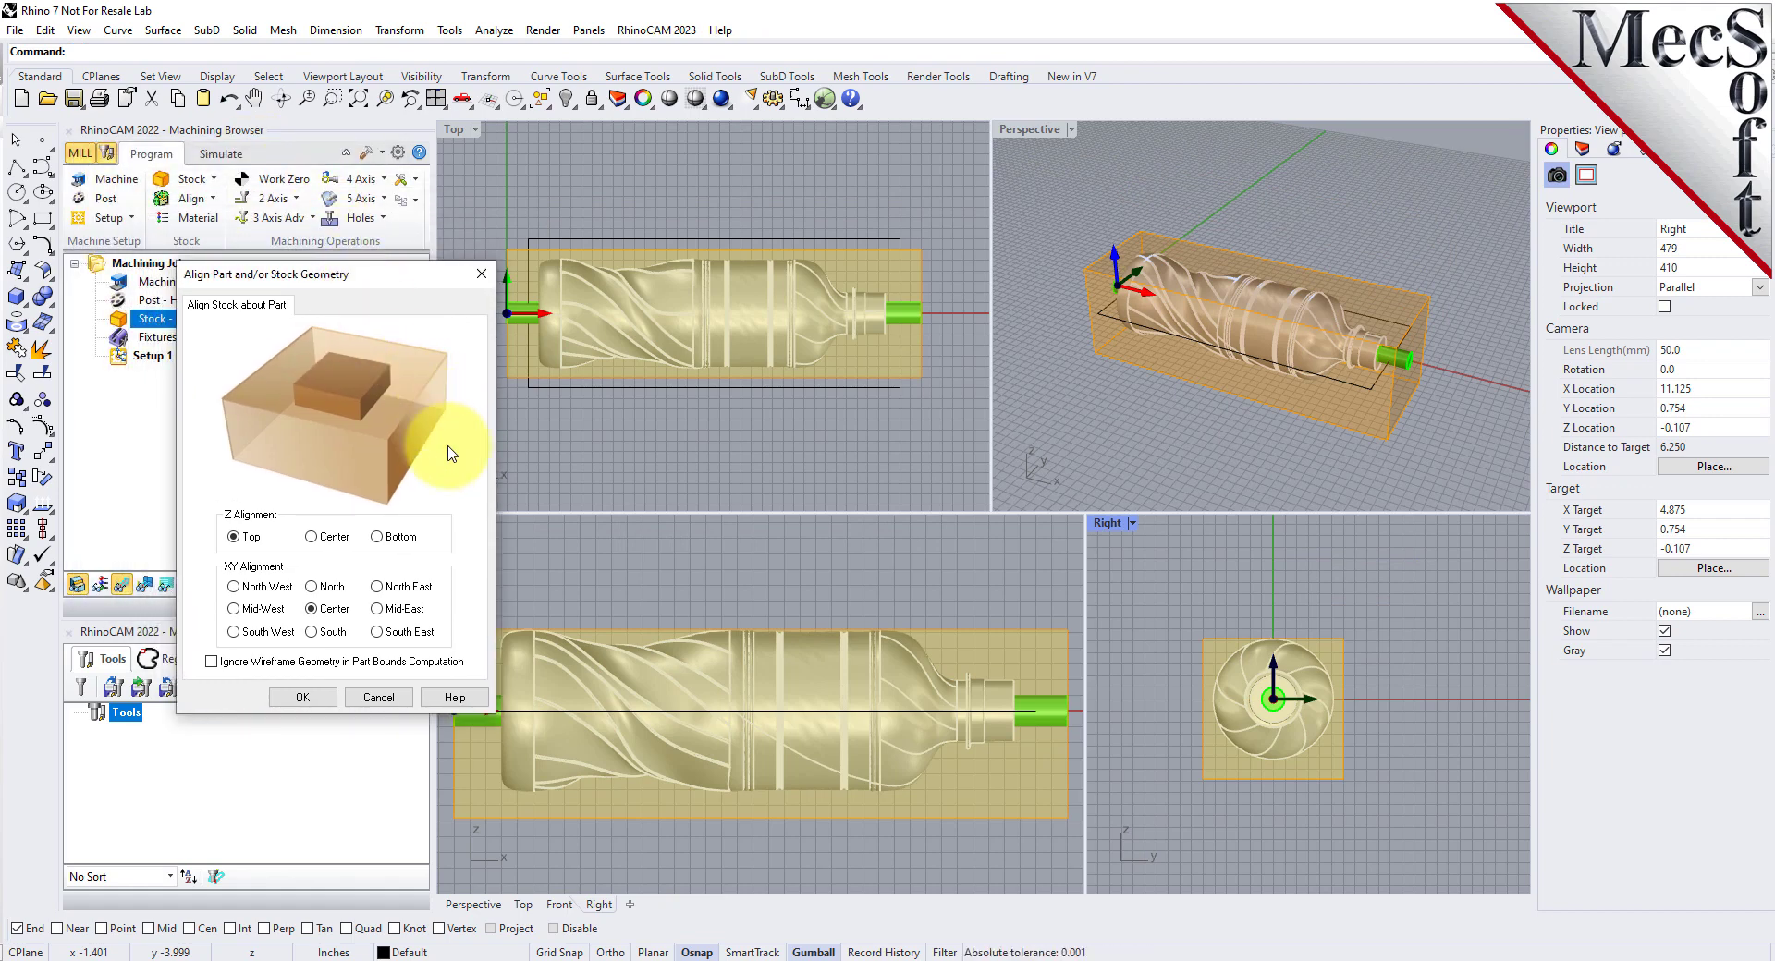
pyautogui.click(312, 537)
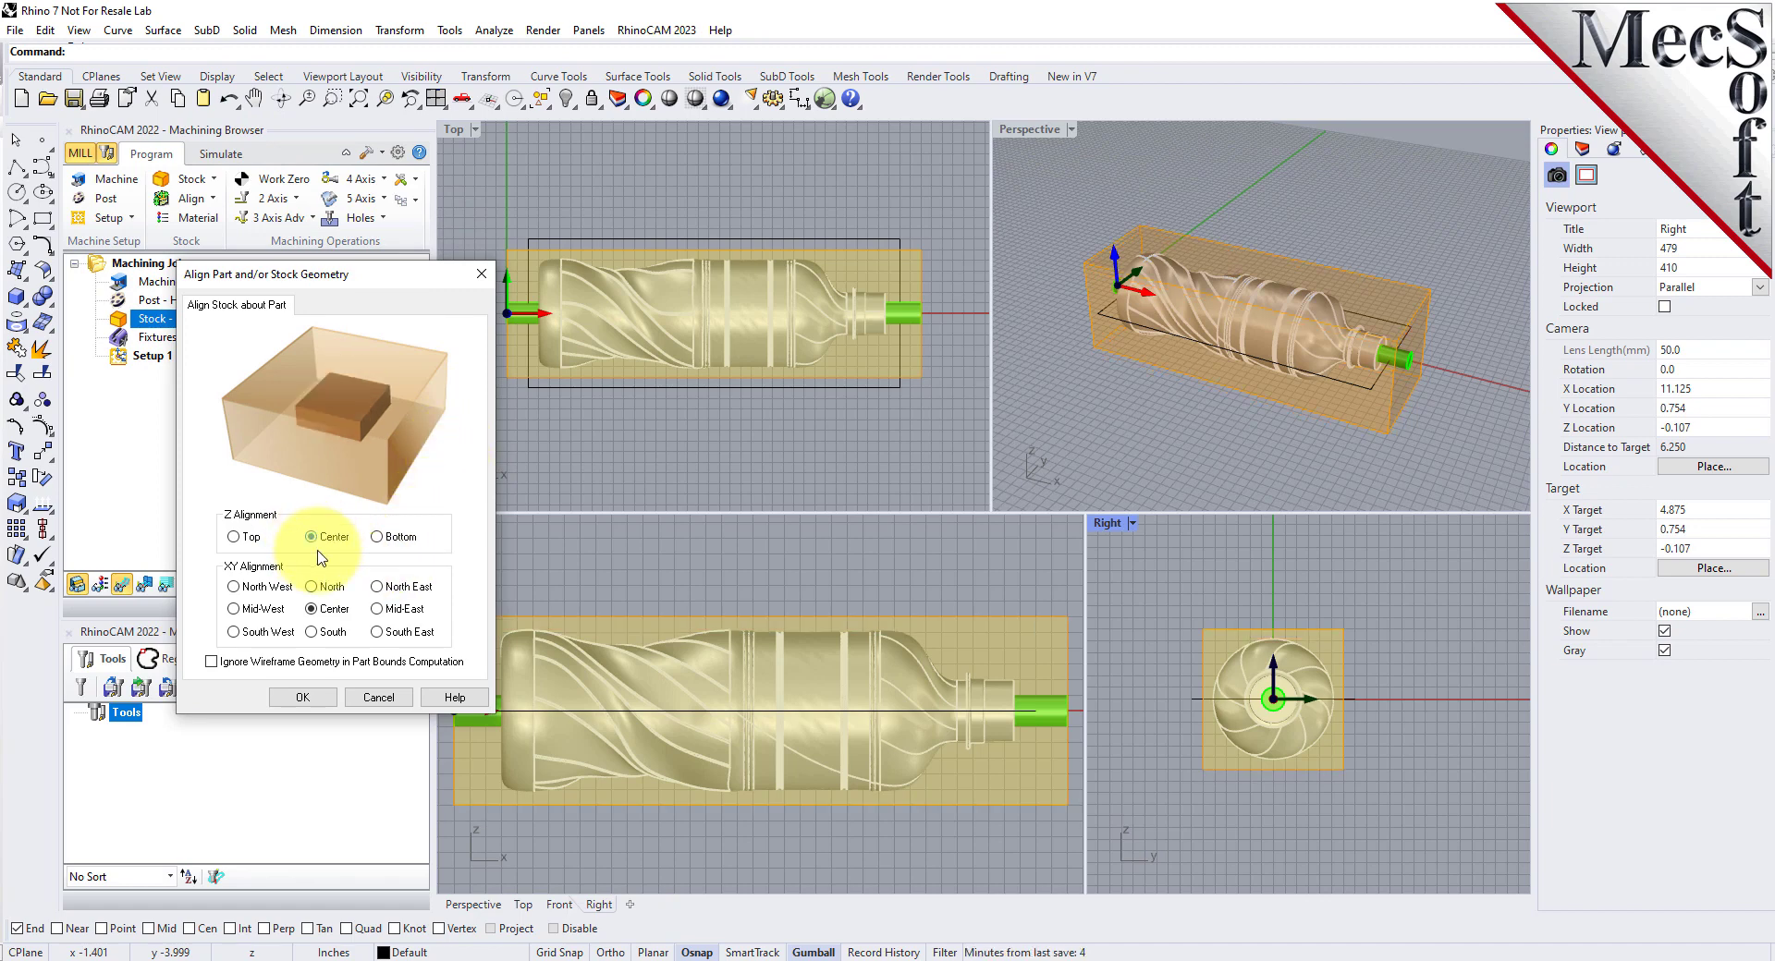
pyautogui.click(305, 698)
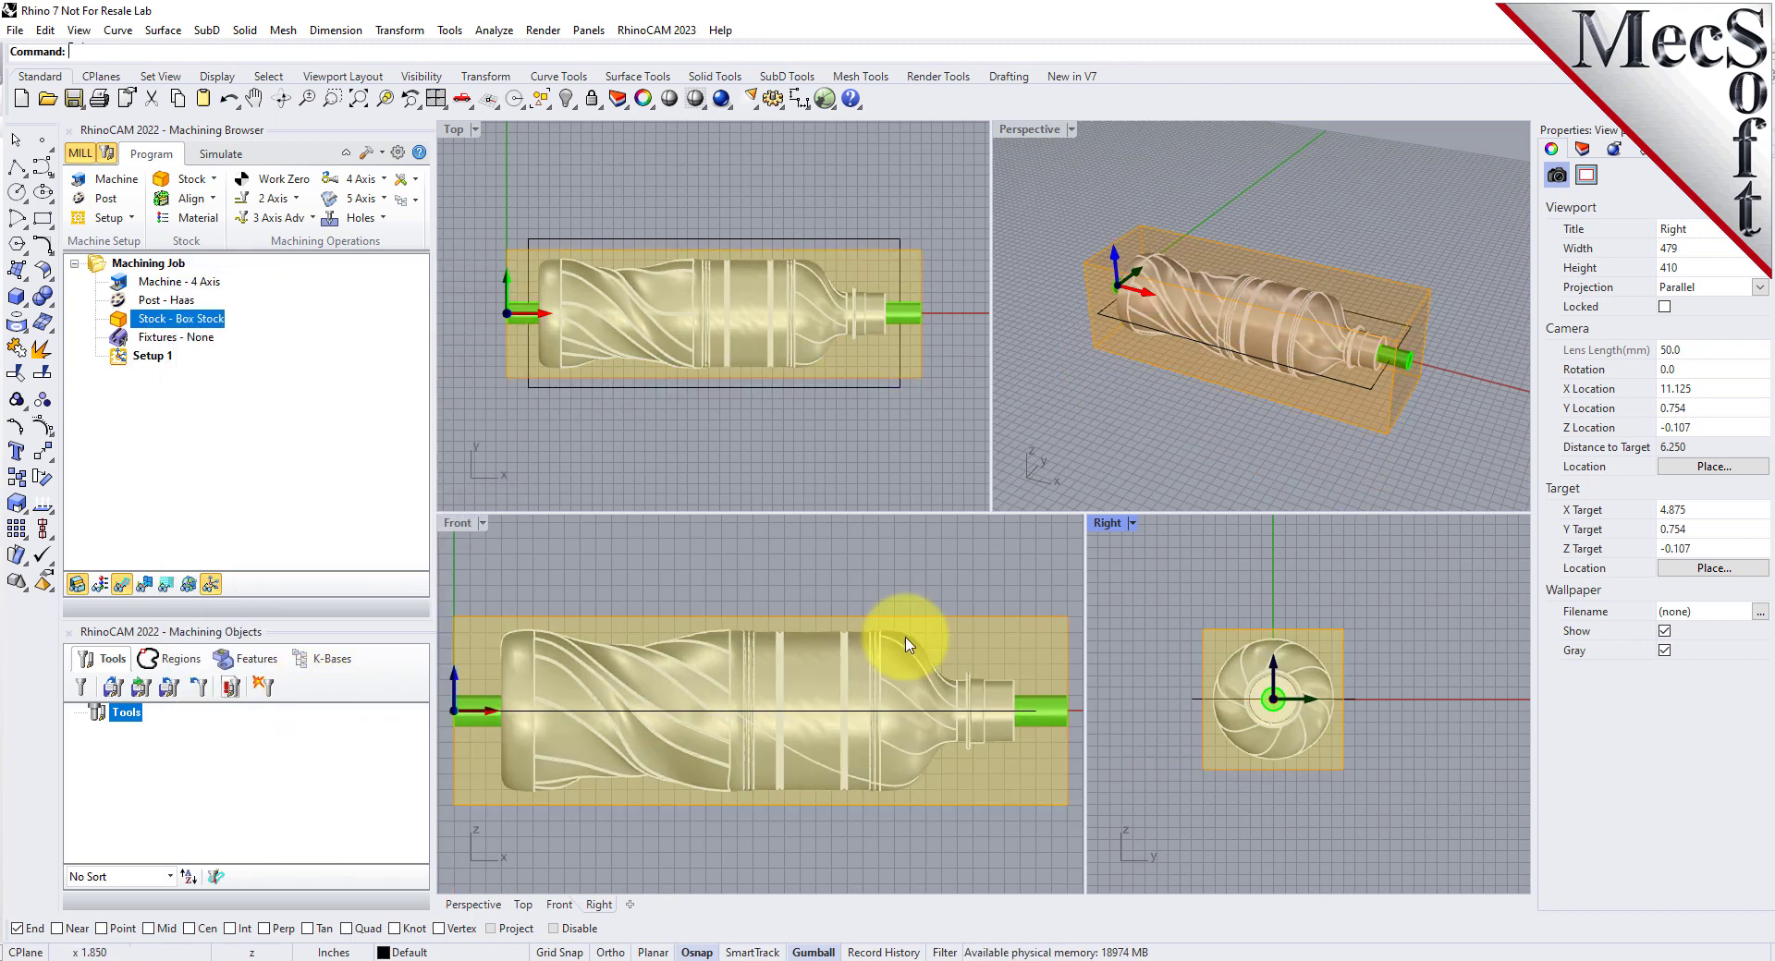
pyautogui.scroll(5, 1299, 689)
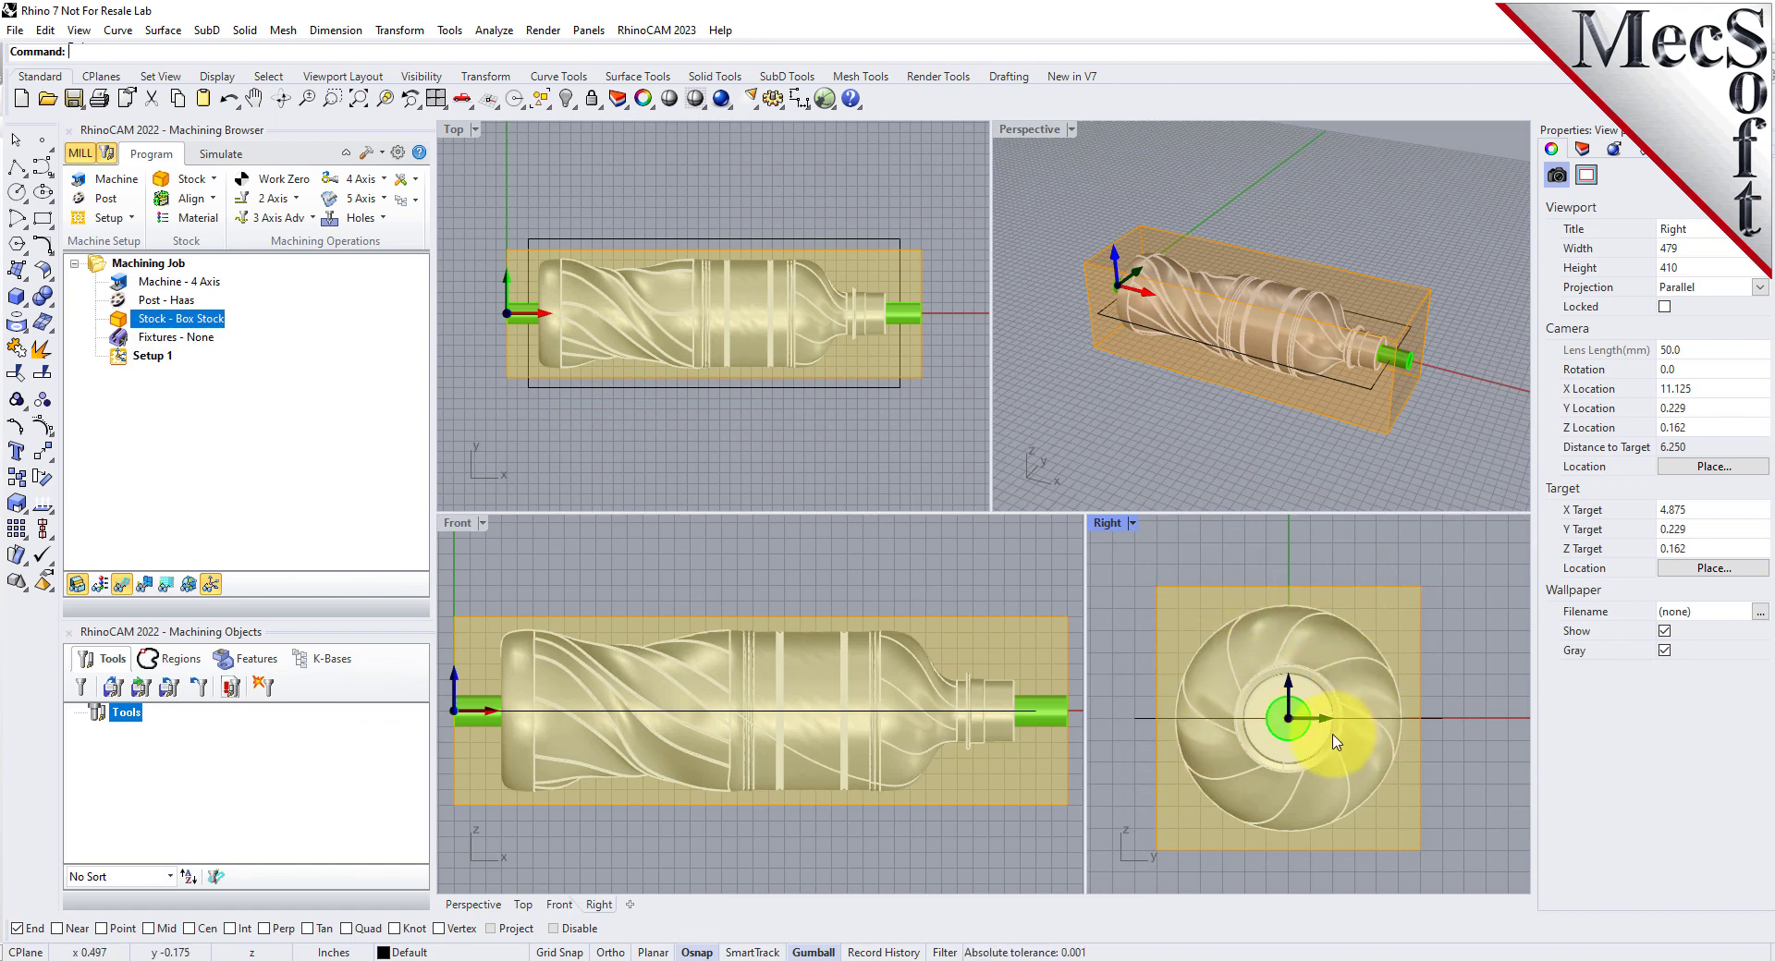
pyautogui.scroll(1, 1354, 735)
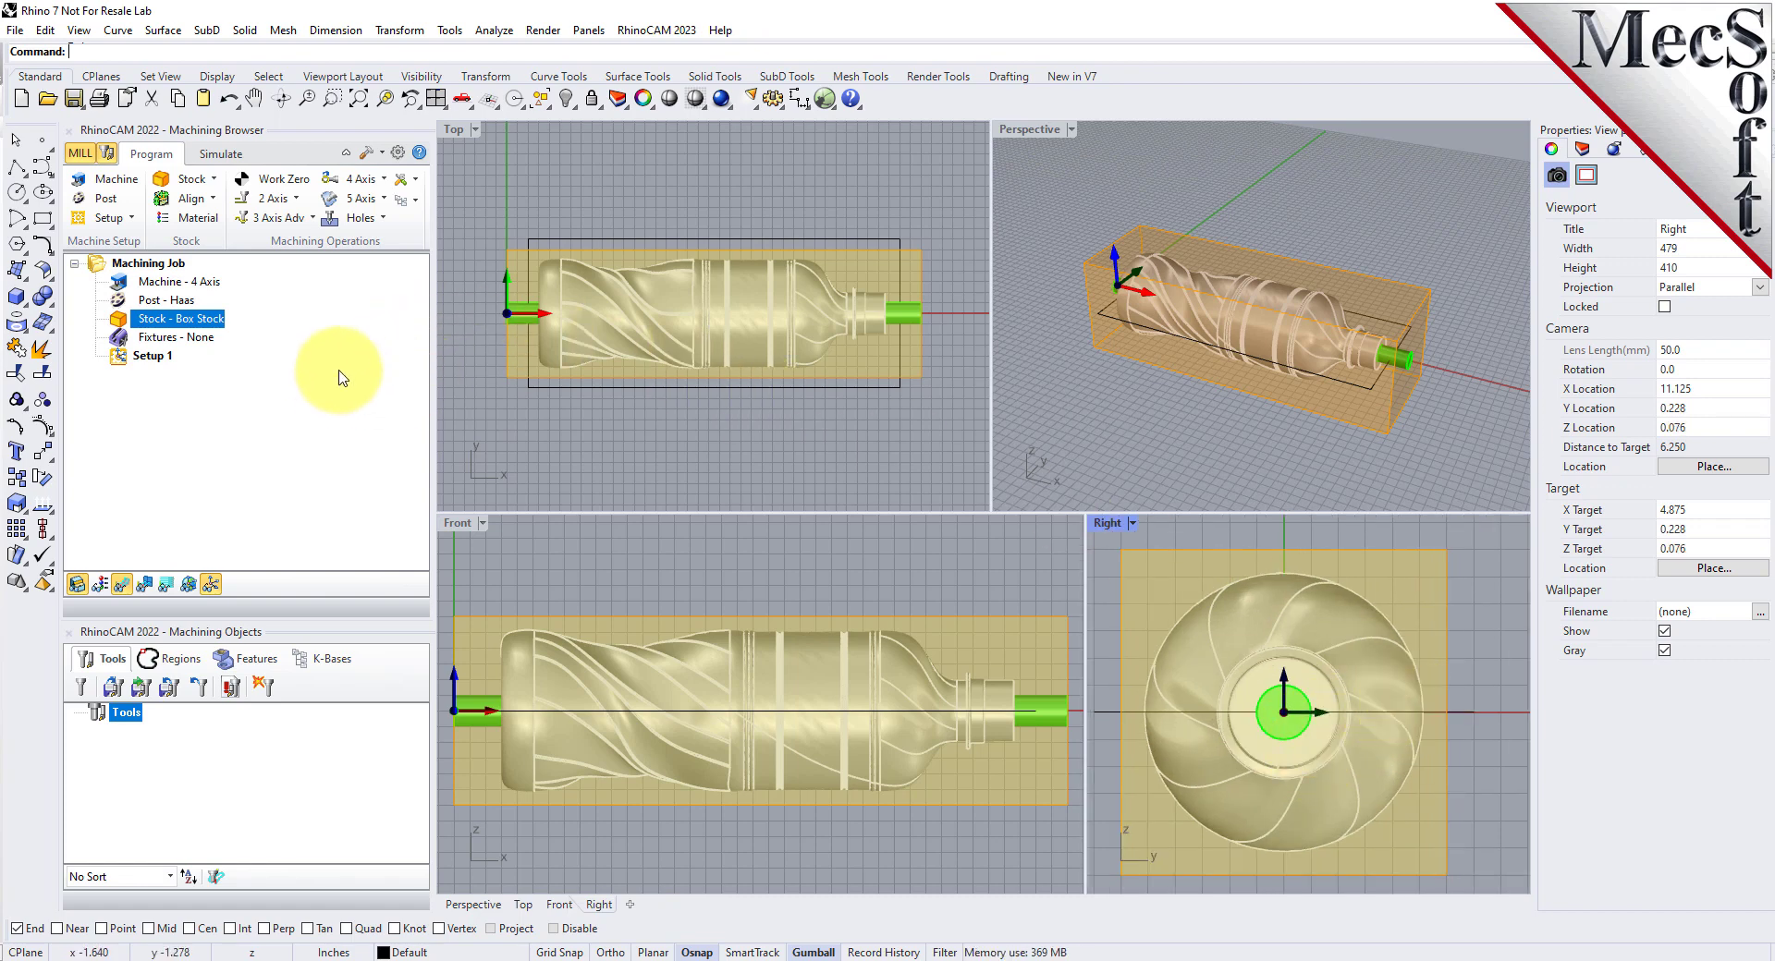
# Step: Set the stock material to WOOD from FeedsSpeedsDataINCH.xml, and turn off the material texture display
pyautogui.click(212, 224)
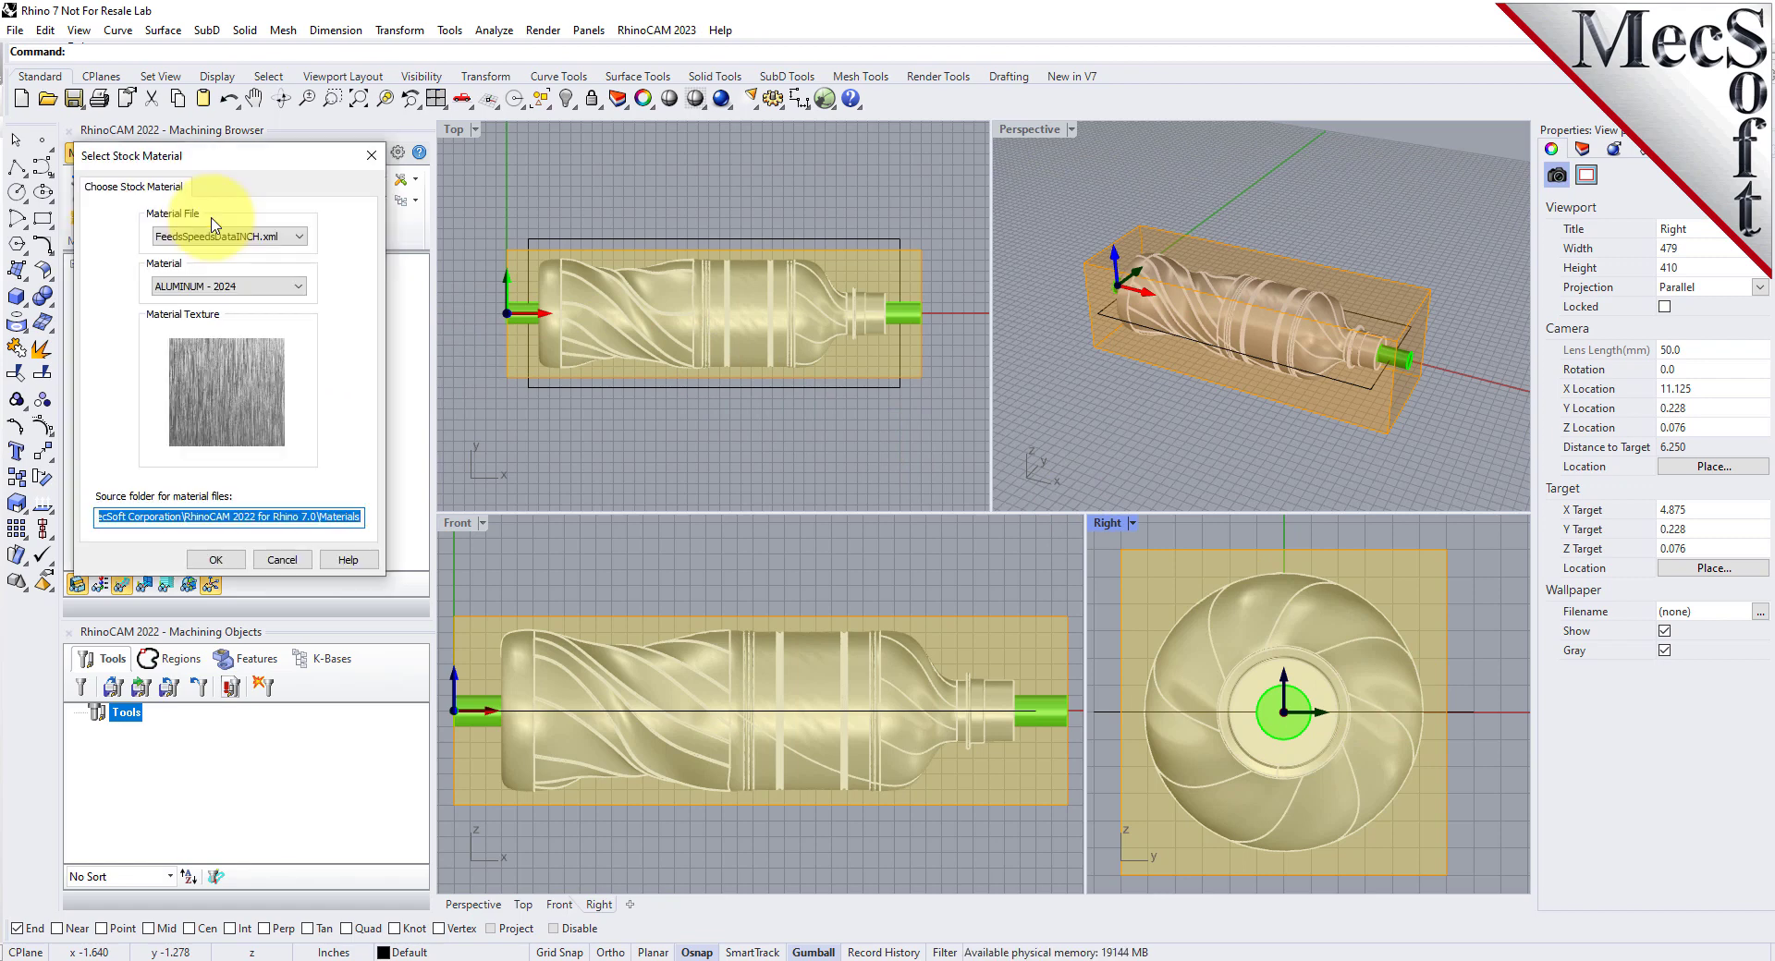
pyautogui.click(277, 287)
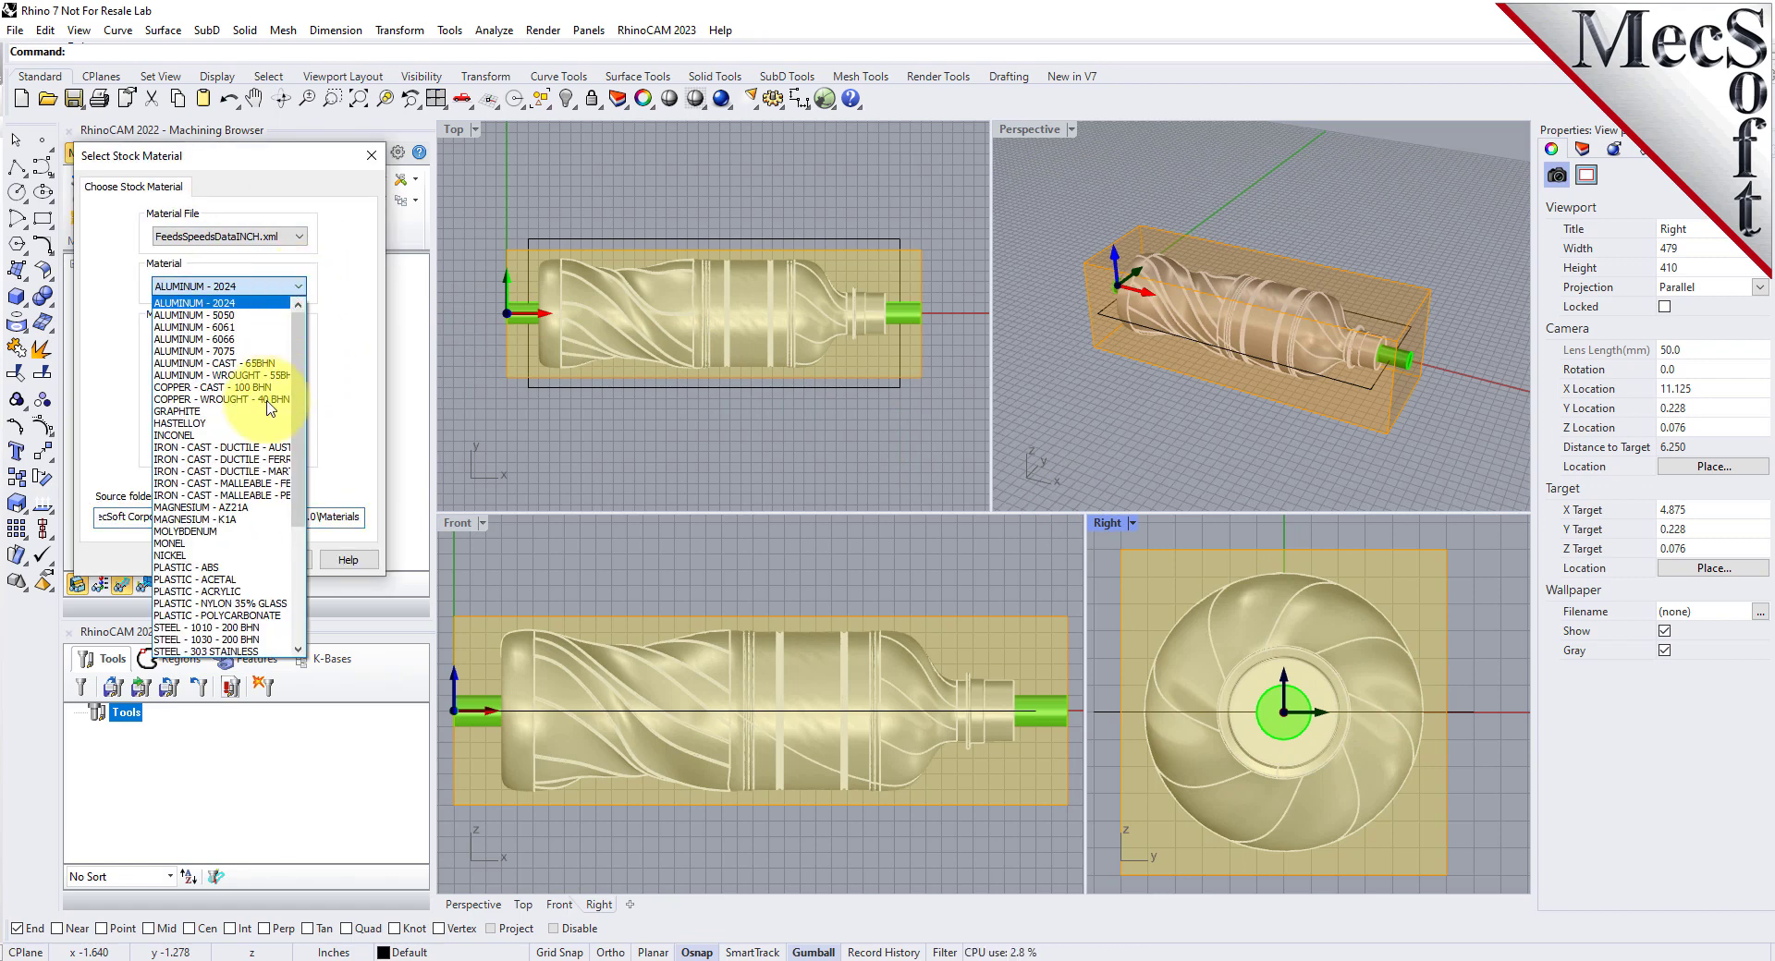
pyautogui.scroll(-5, 269, 407)
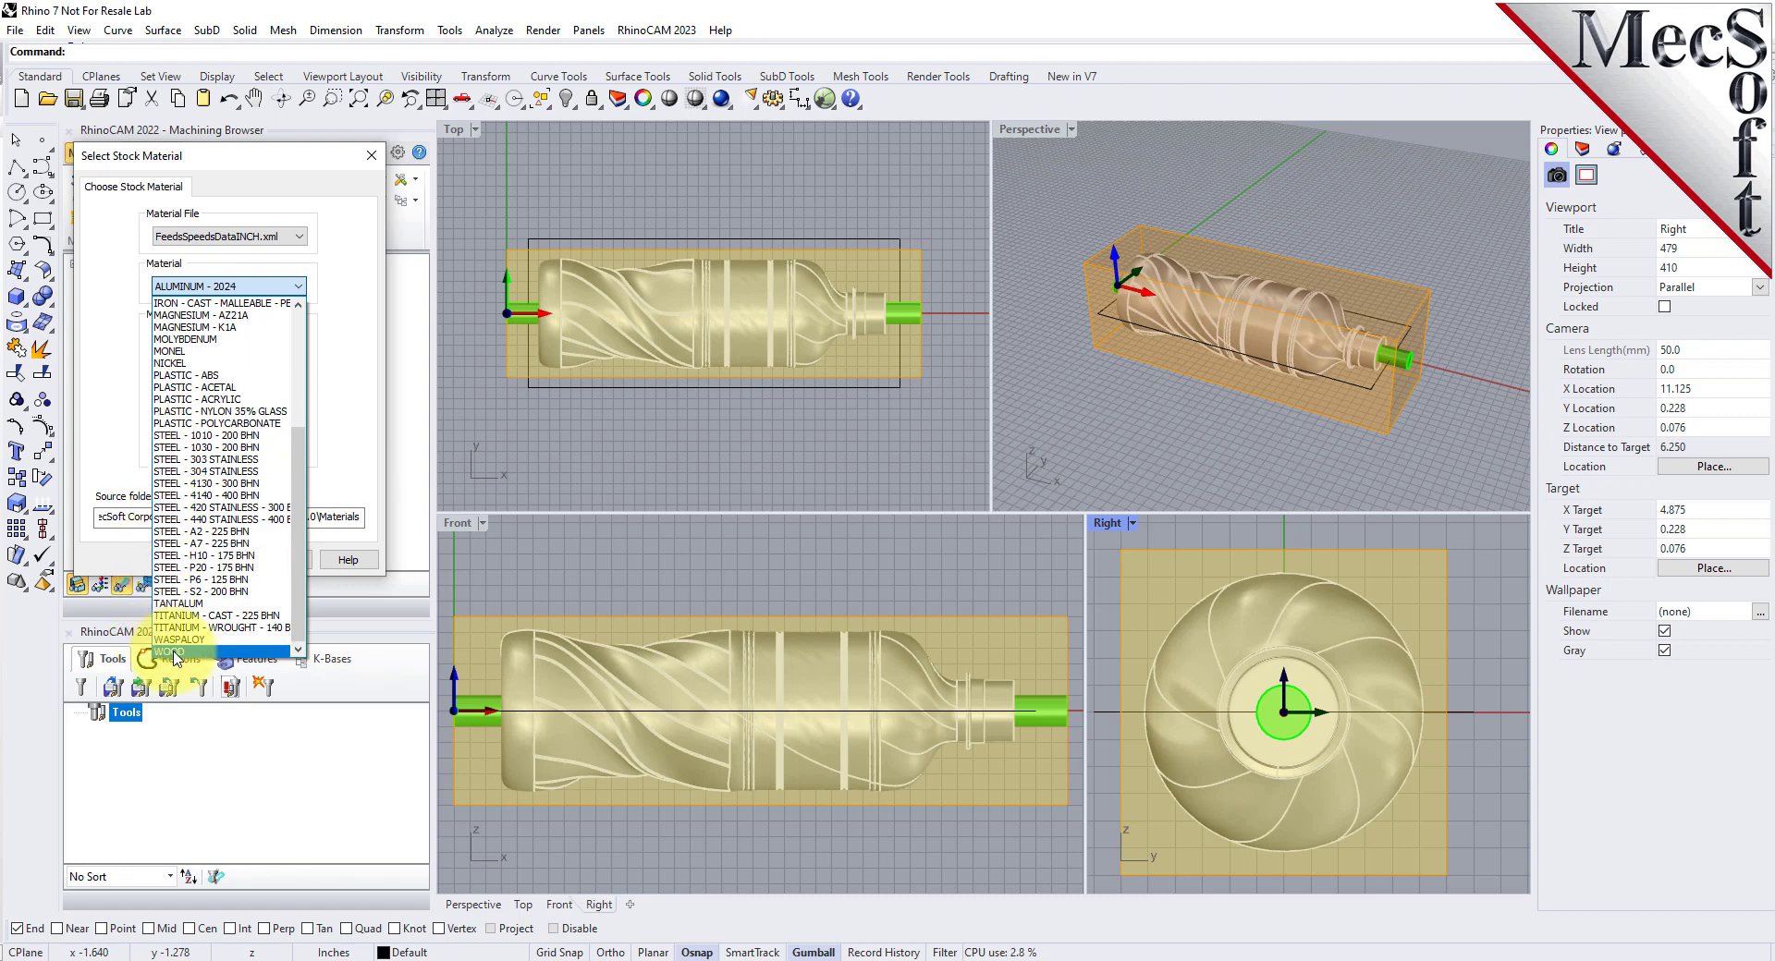
pyautogui.click(173, 651)
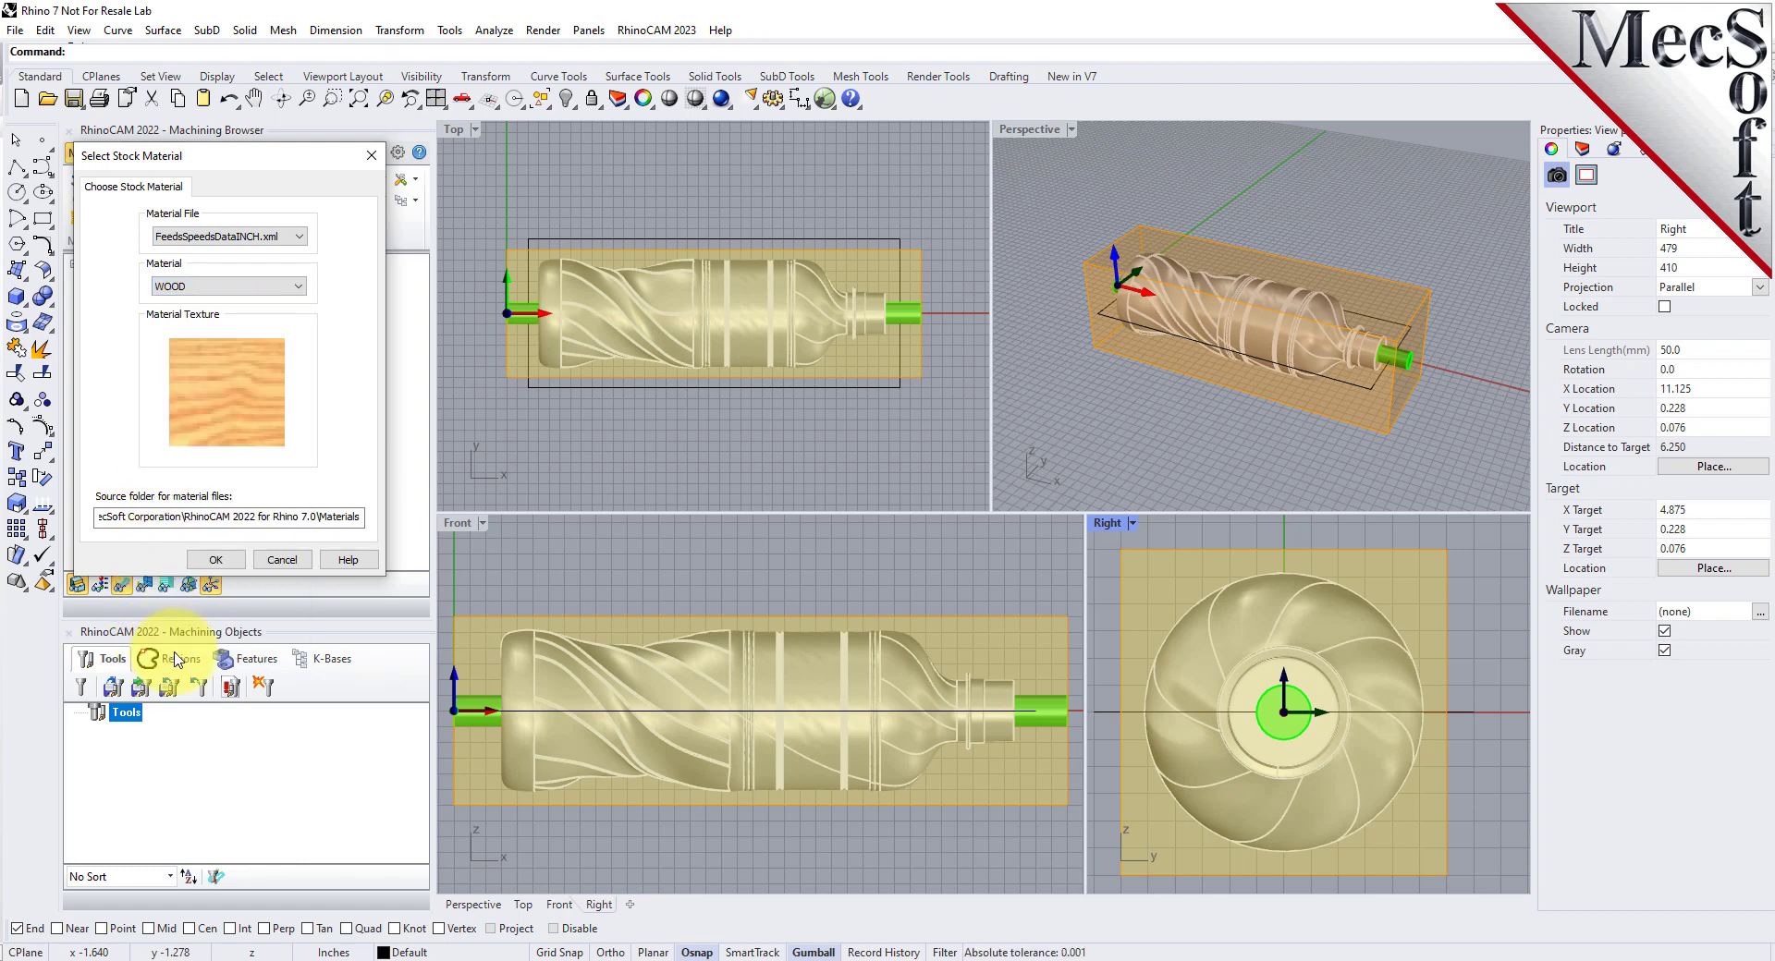
pyautogui.click(215, 560)
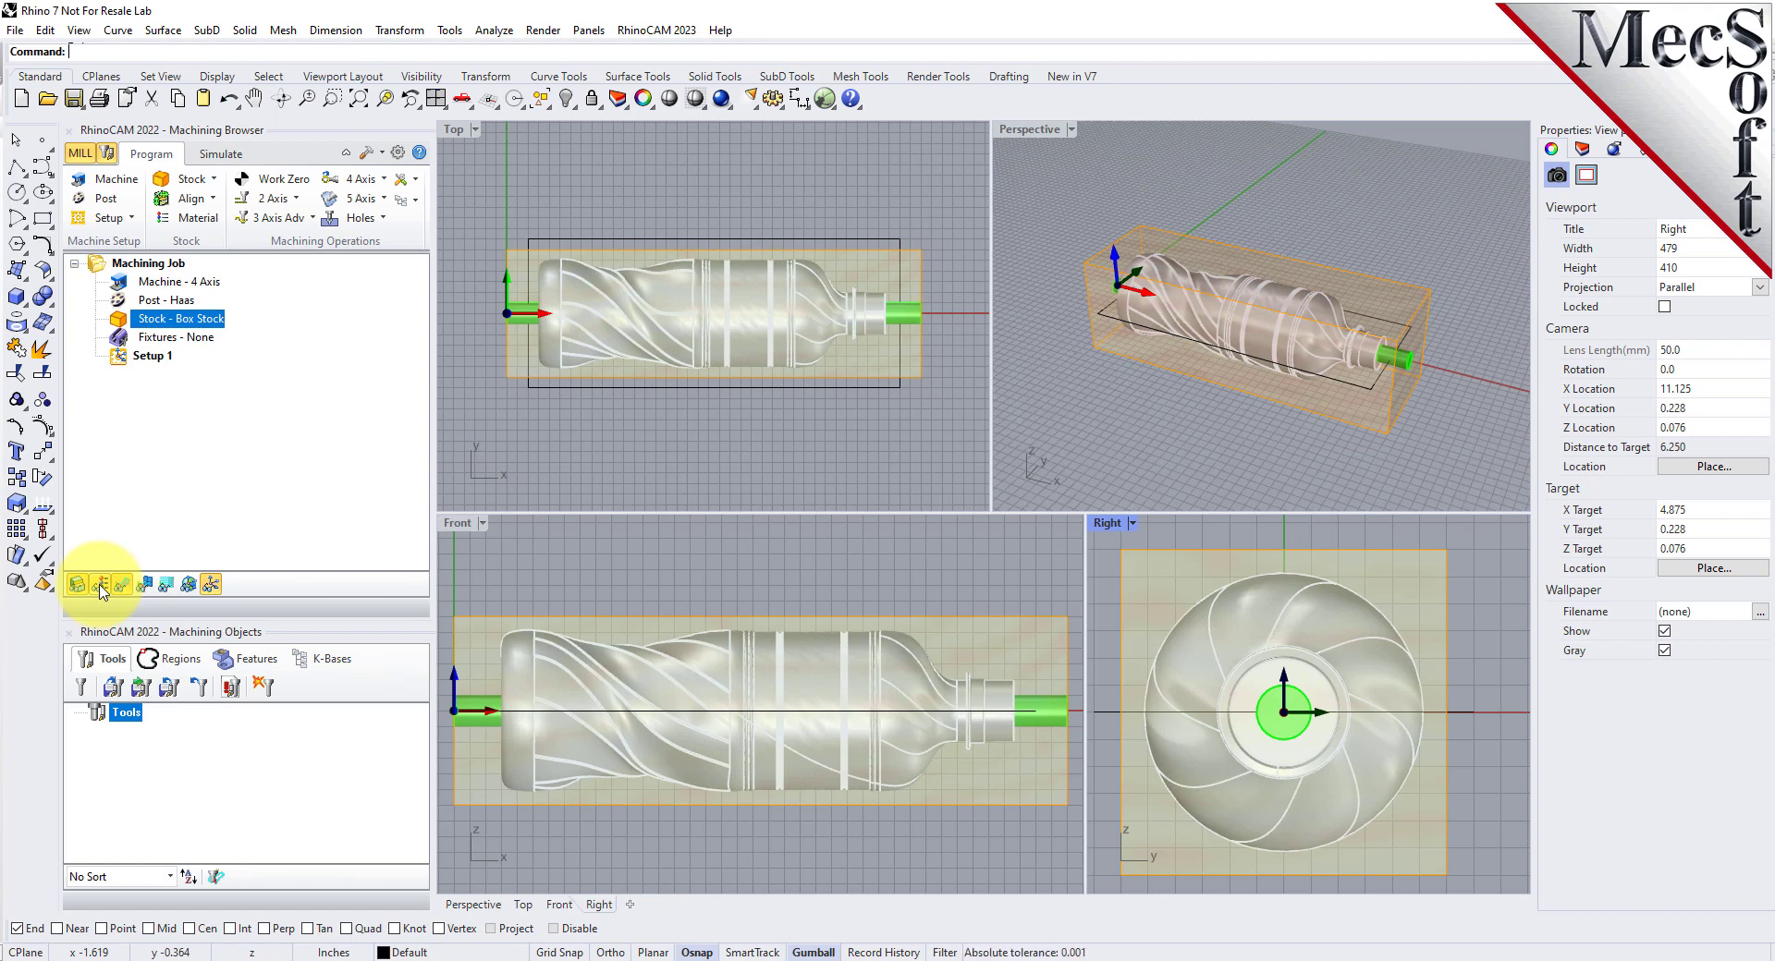
pyautogui.click(100, 585)
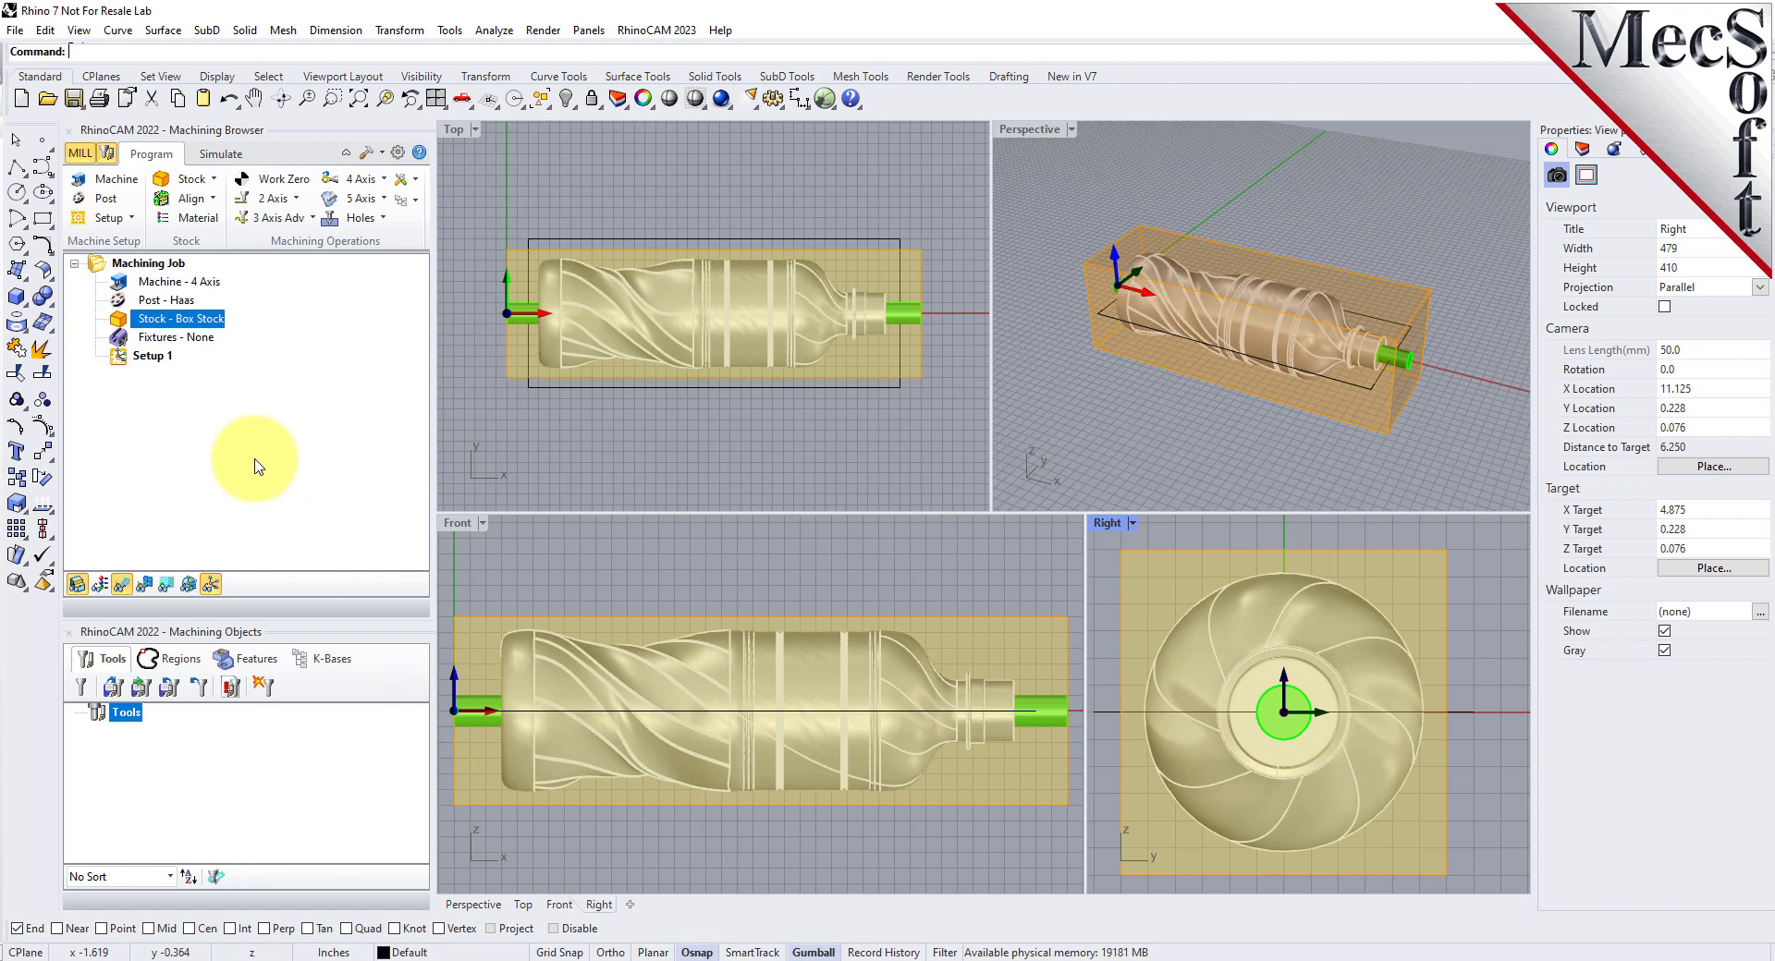
# Step: Load the tools from the 4AxisIntroductionTutorial.vkb knowledge base file into the session
pyautogui.click(113, 687)
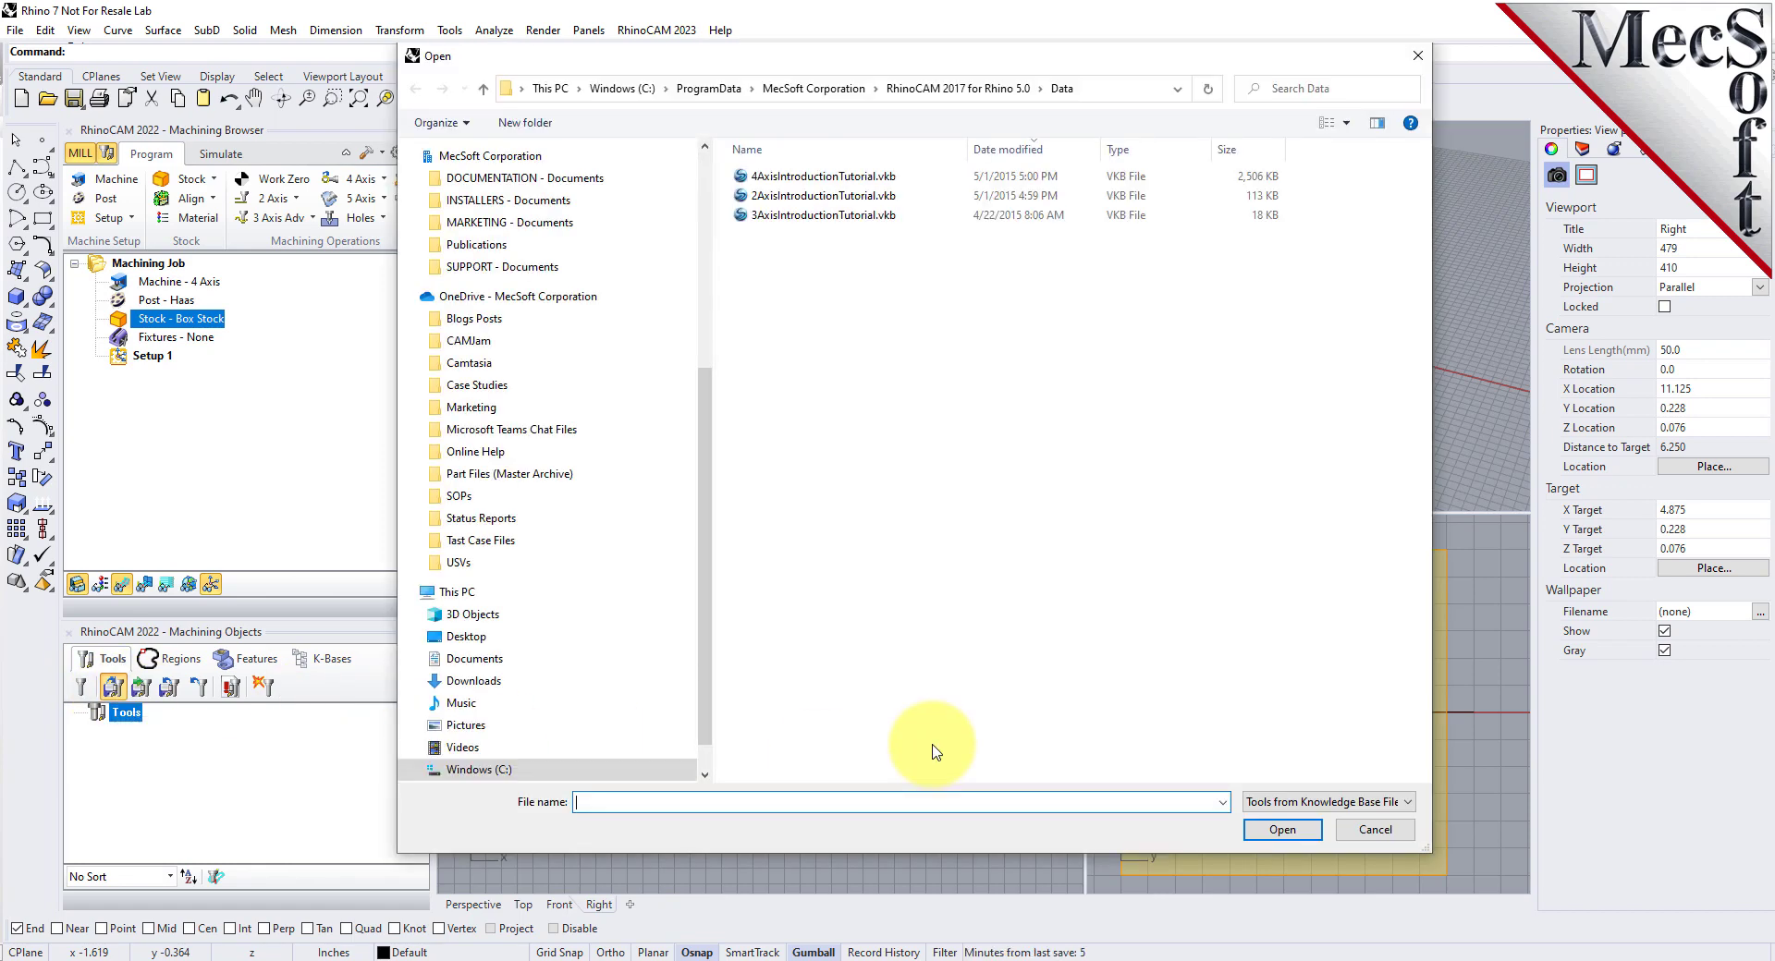
pyautogui.moveTo(931, 854); pyautogui.dragTo(963, 364)
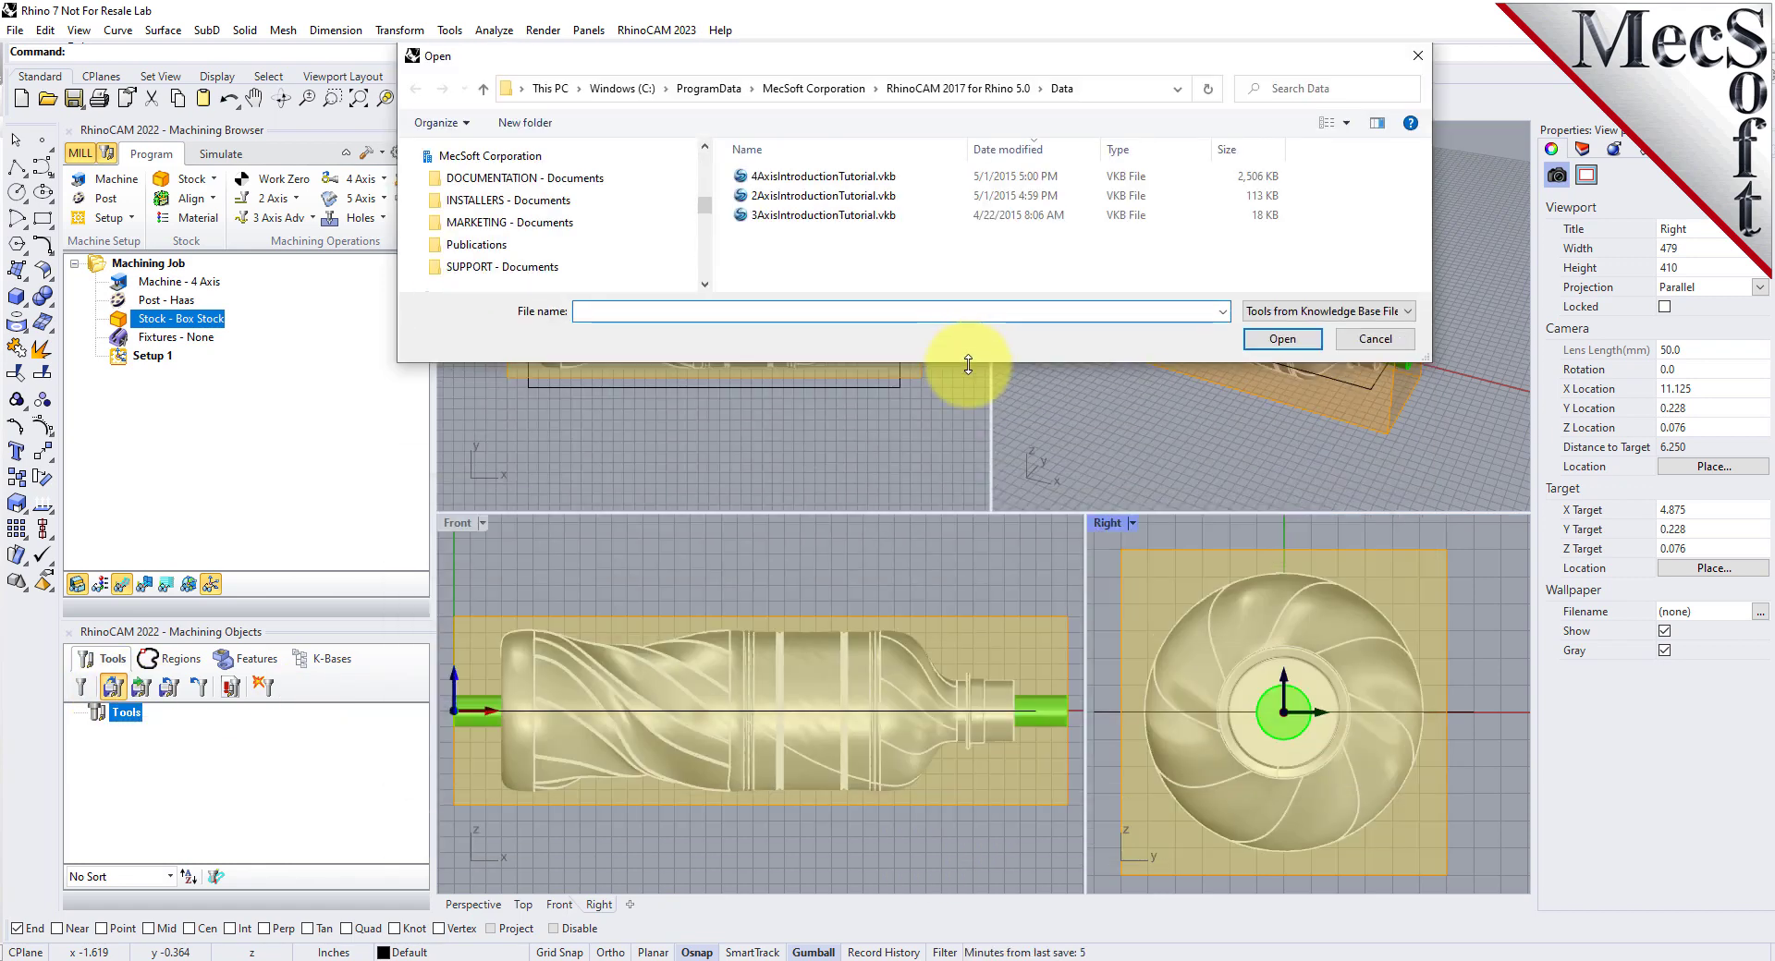
pyautogui.click(817, 177)
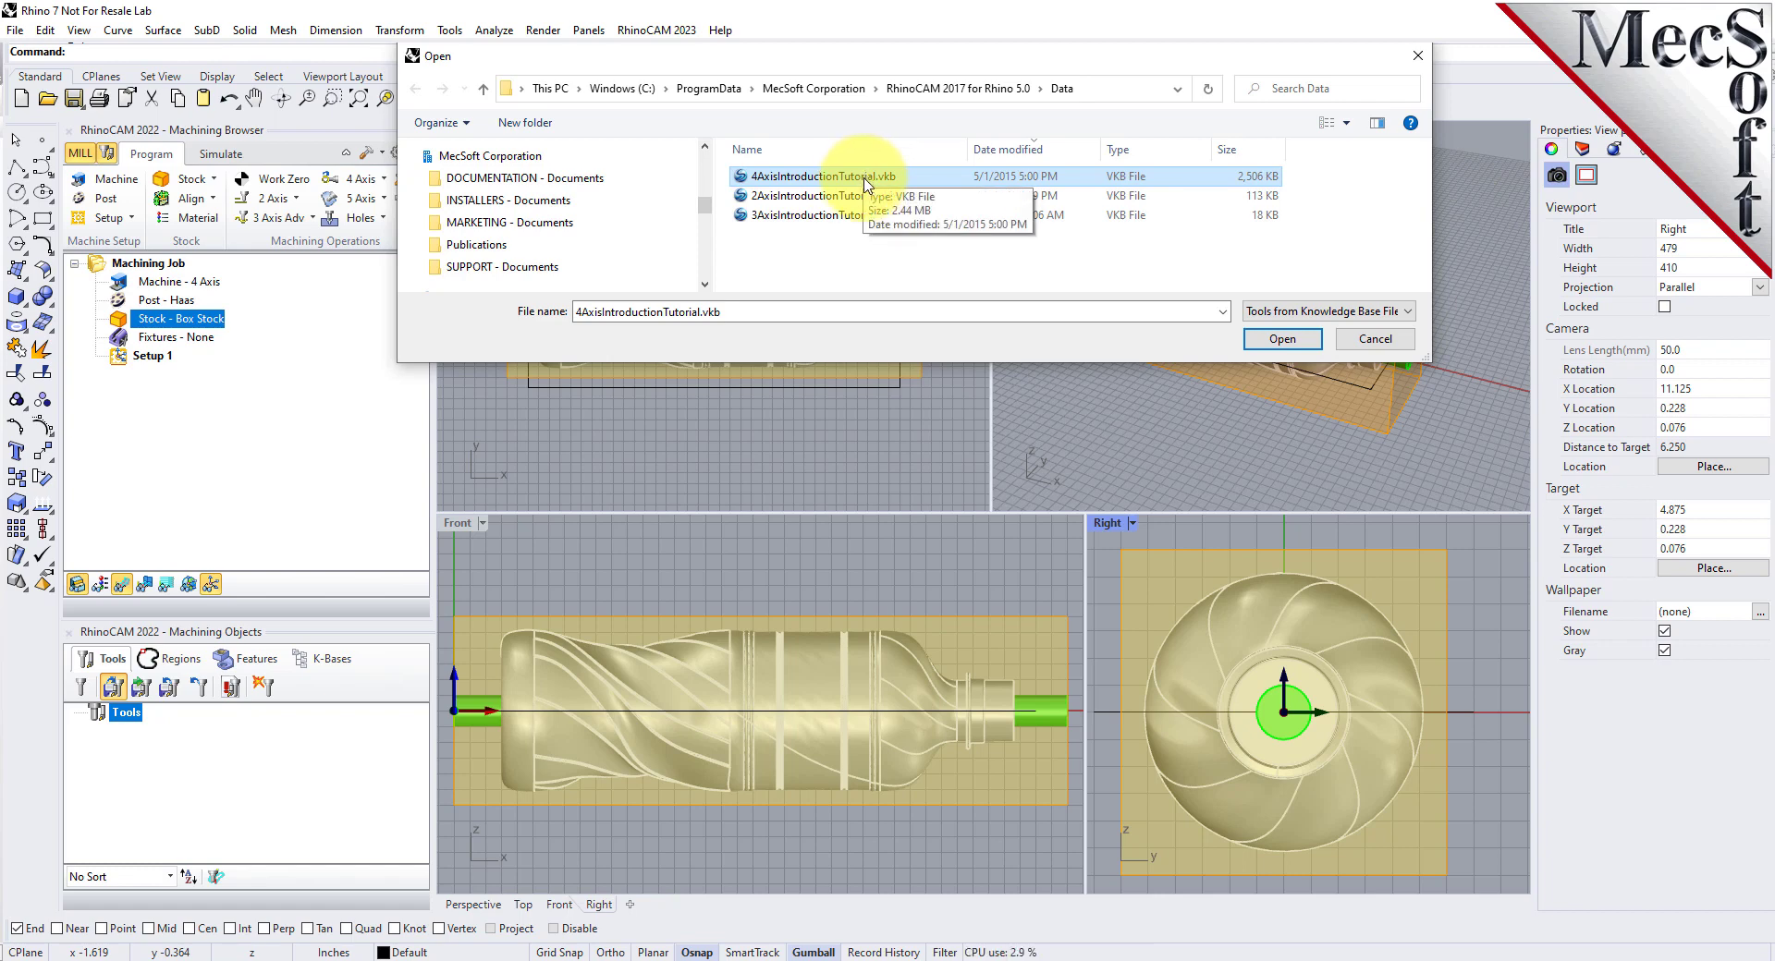
pyautogui.click(1302, 342)
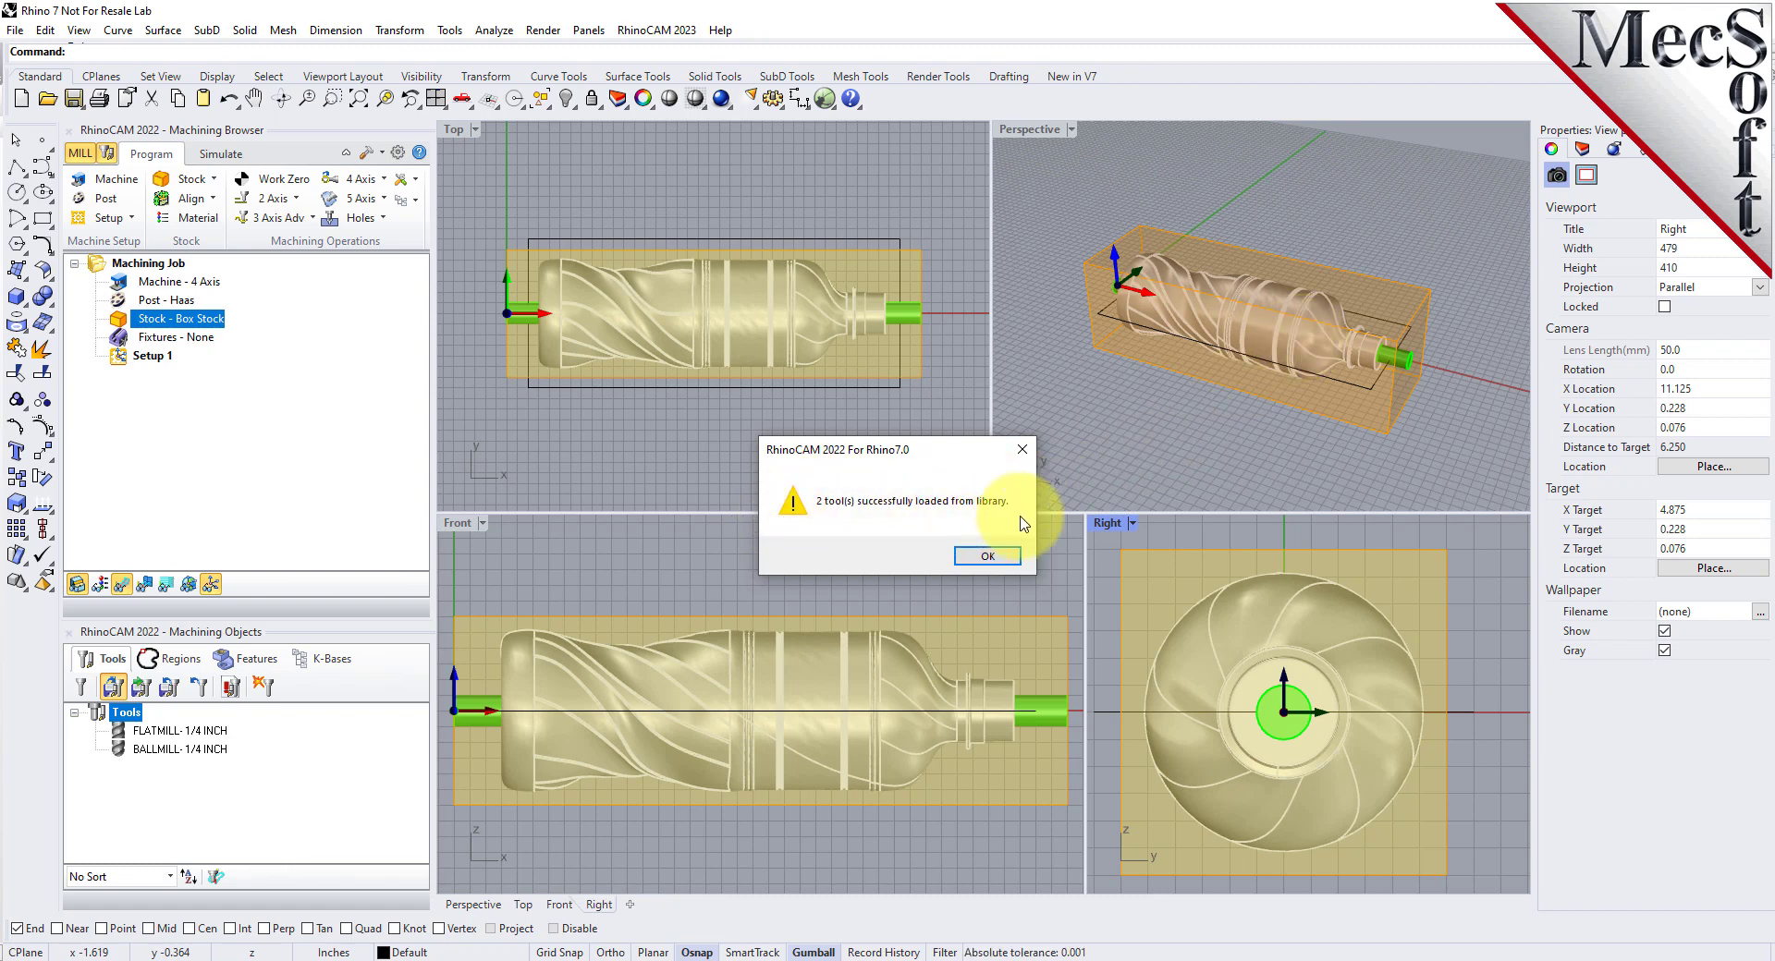
pyautogui.click(987, 556)
# Step: Examine the loaded FLATMILL-1/4 INCH and BALLMILL-1/4 INCH tools, including their geometry, properties, feeds and speeds
pyautogui.click(163, 731)
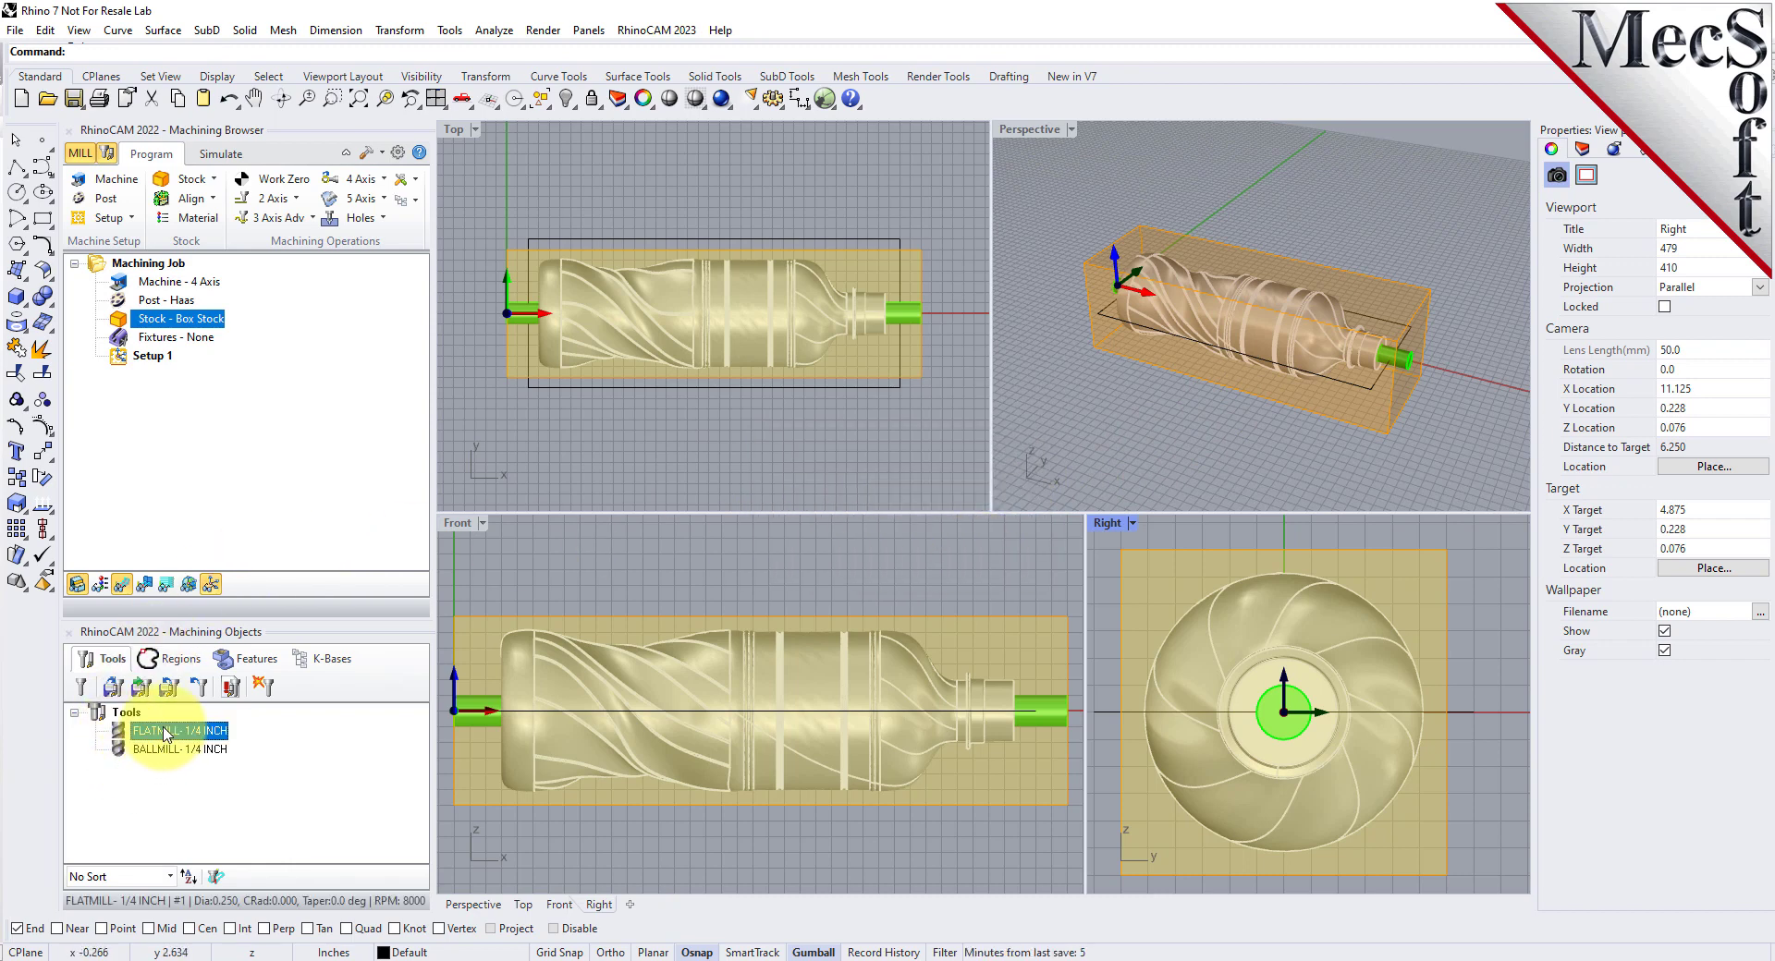
pyautogui.keyDown('shift'); pyautogui.click(169, 750); pyautogui.keyUp('shift')
pyautogui.click(175, 733)
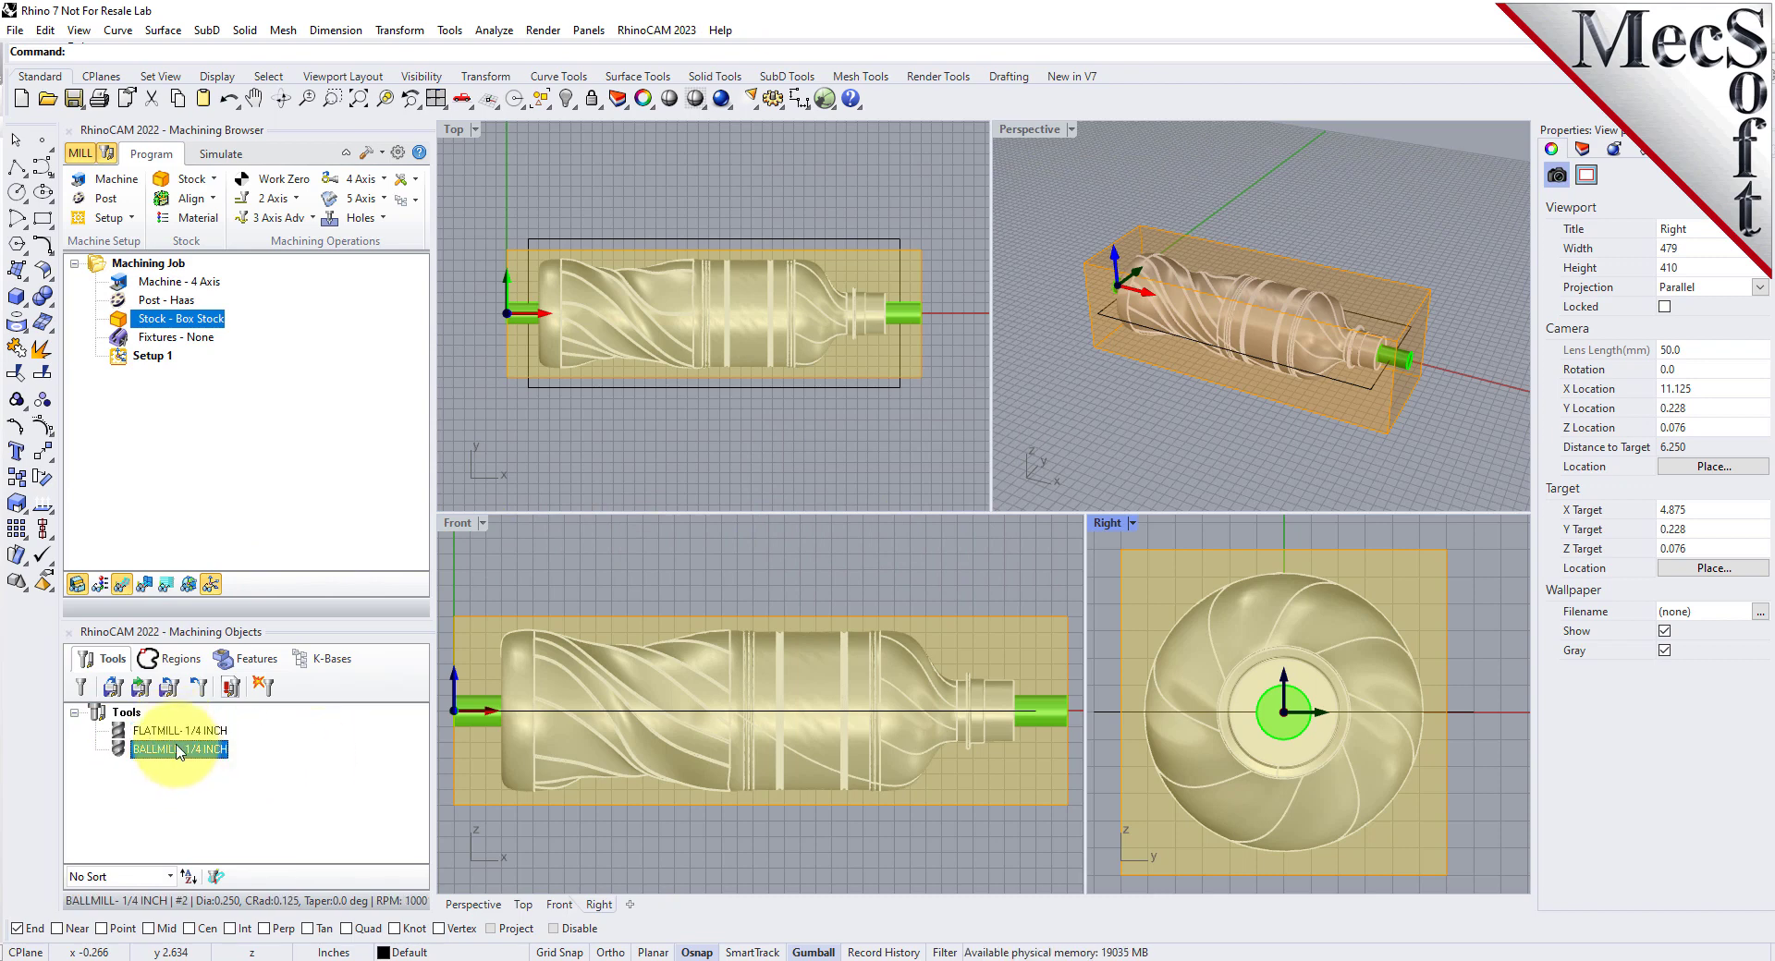
pyautogui.click(122, 750)
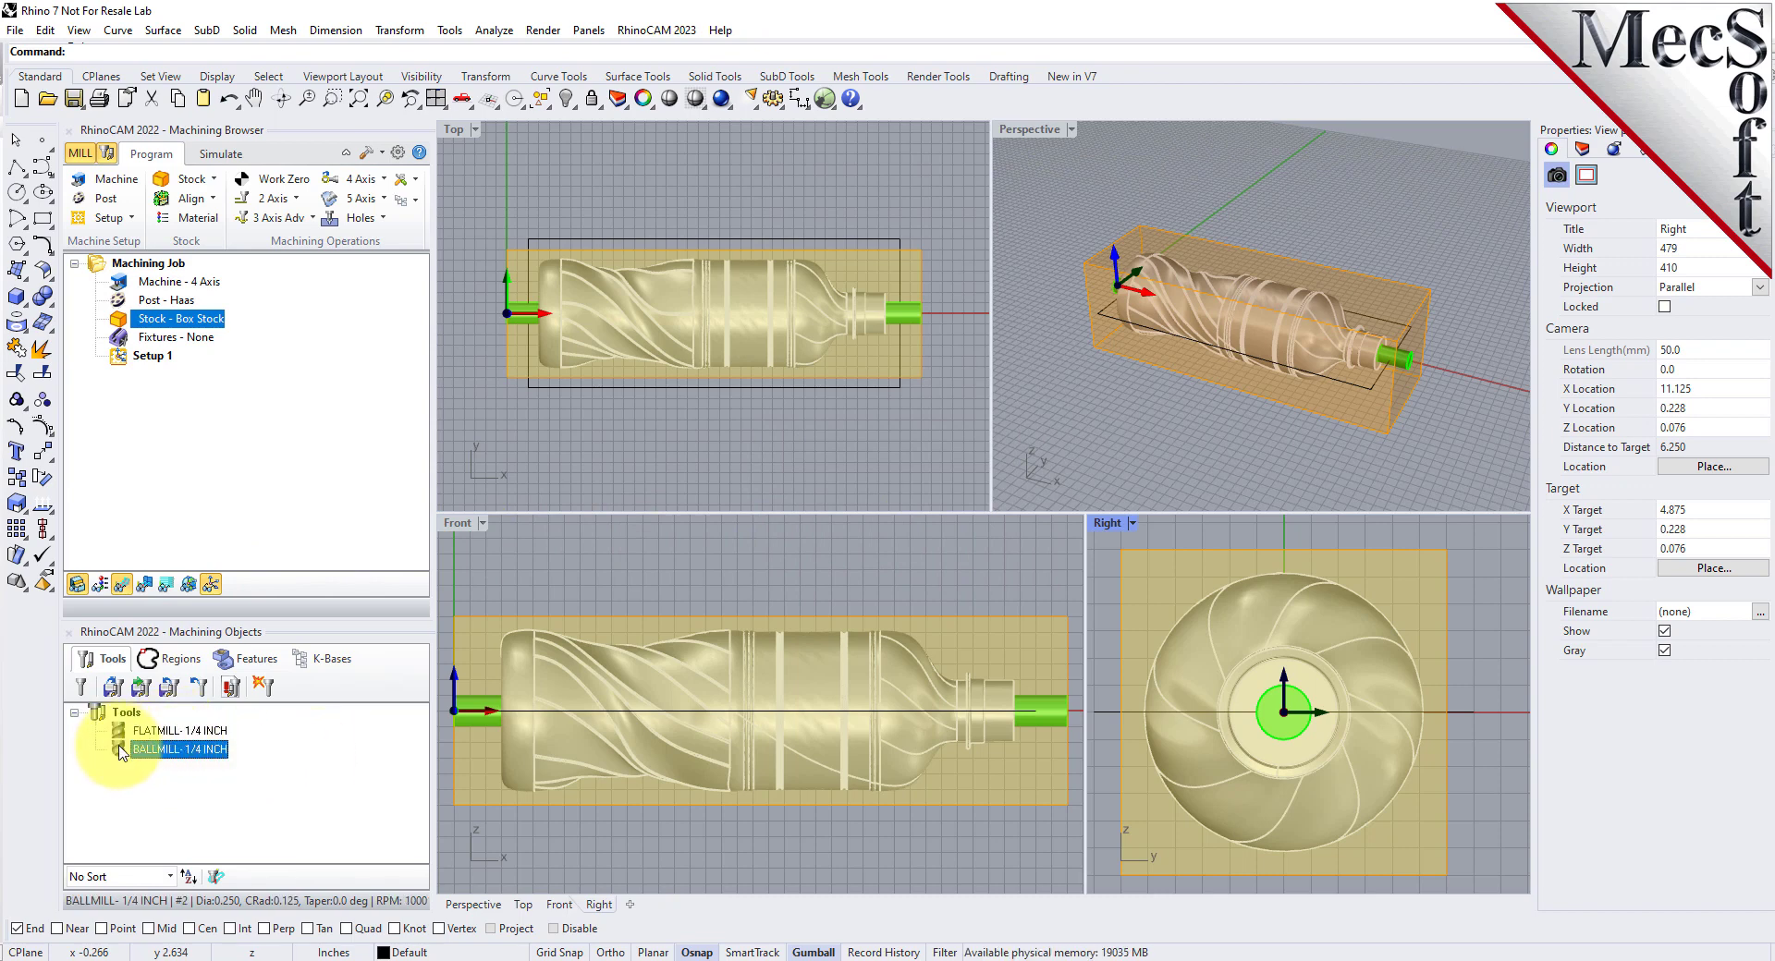
pyautogui.doubleClick(120, 751)
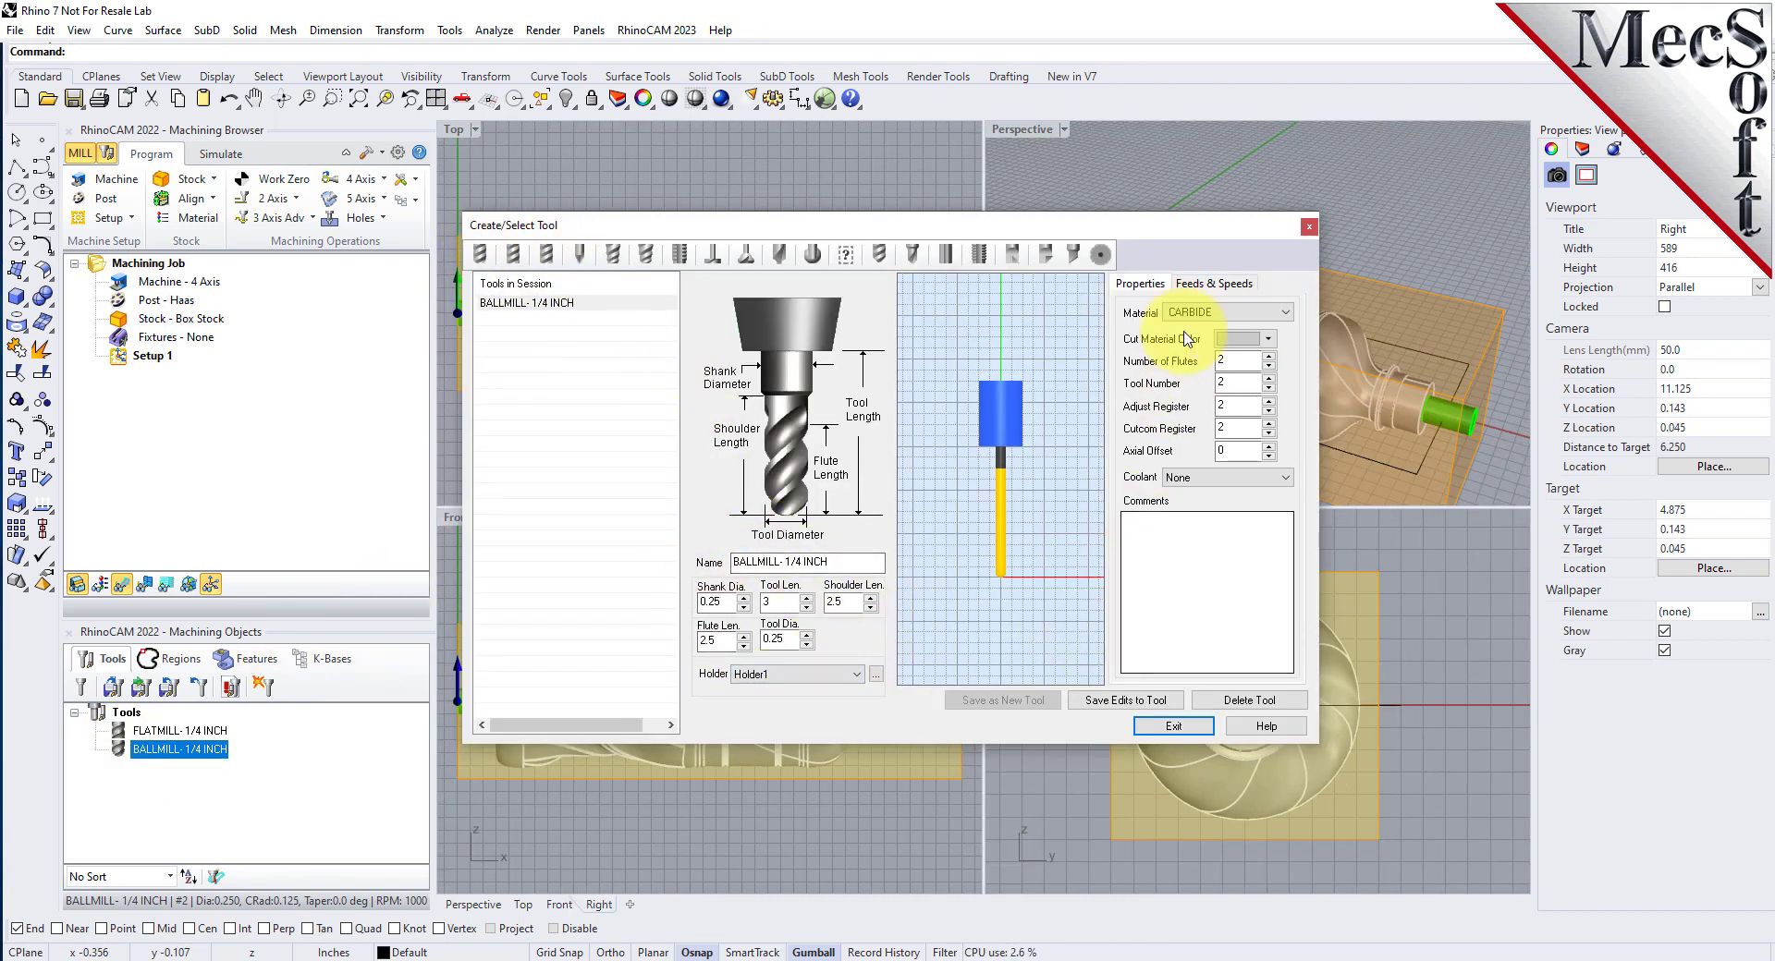
pyautogui.click(1209, 287)
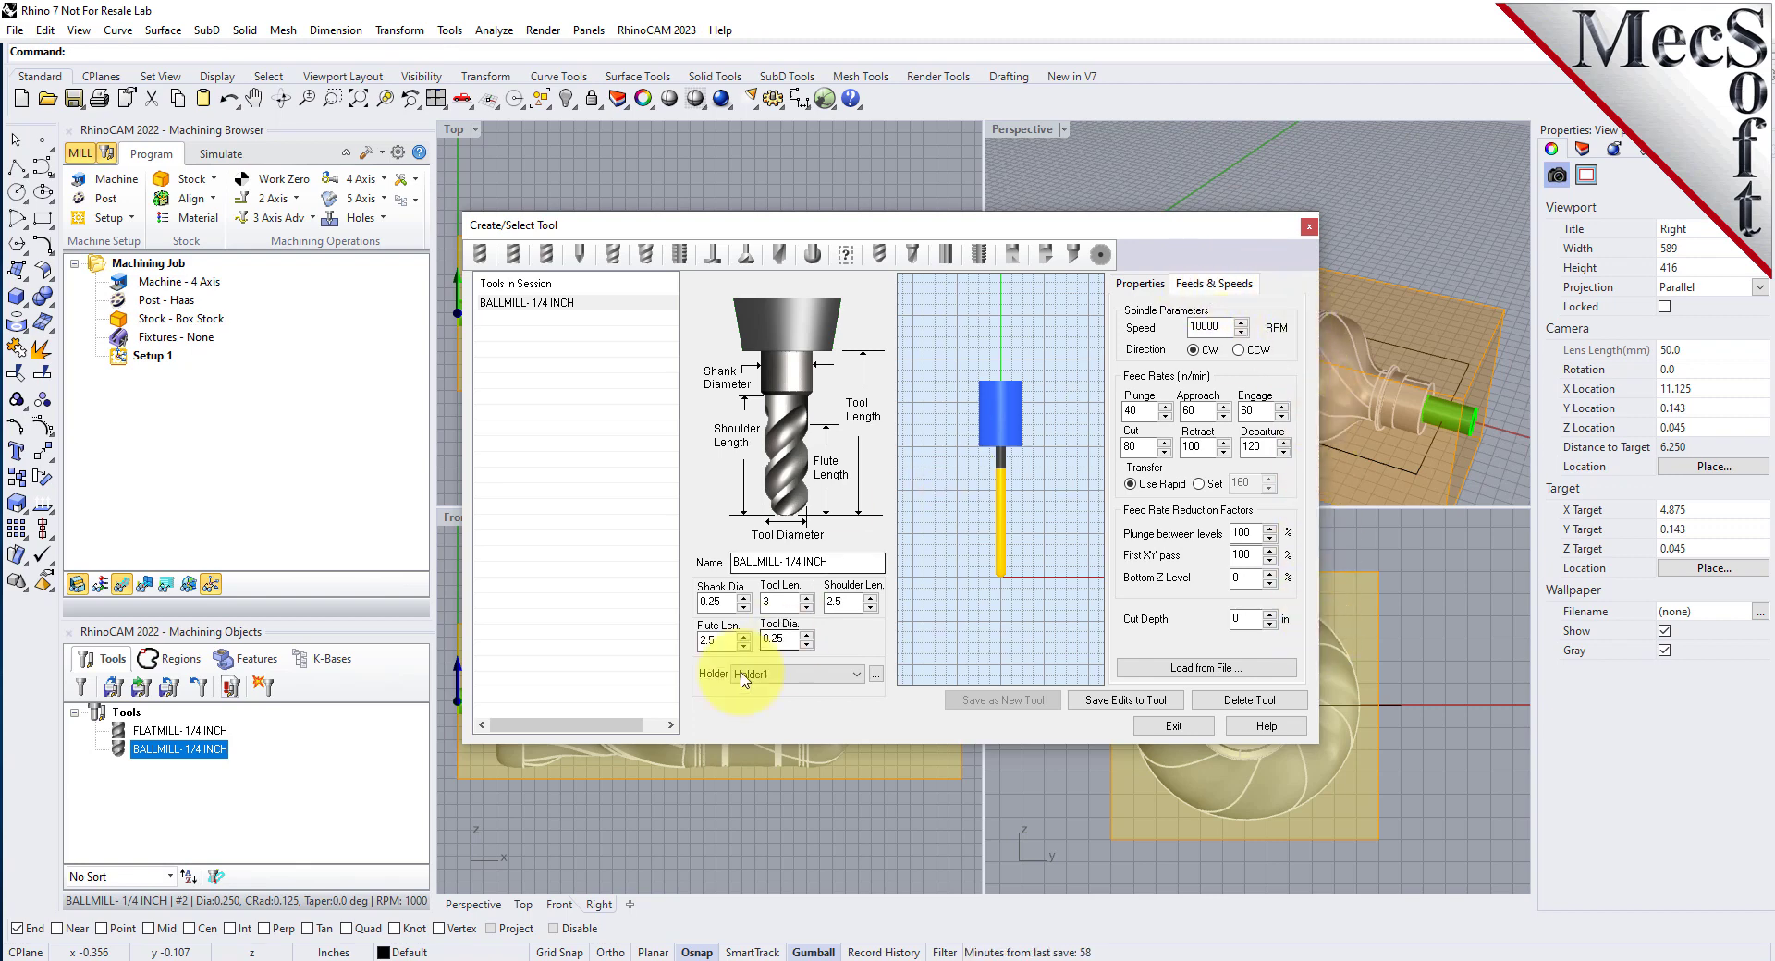
pyautogui.click(514, 261)
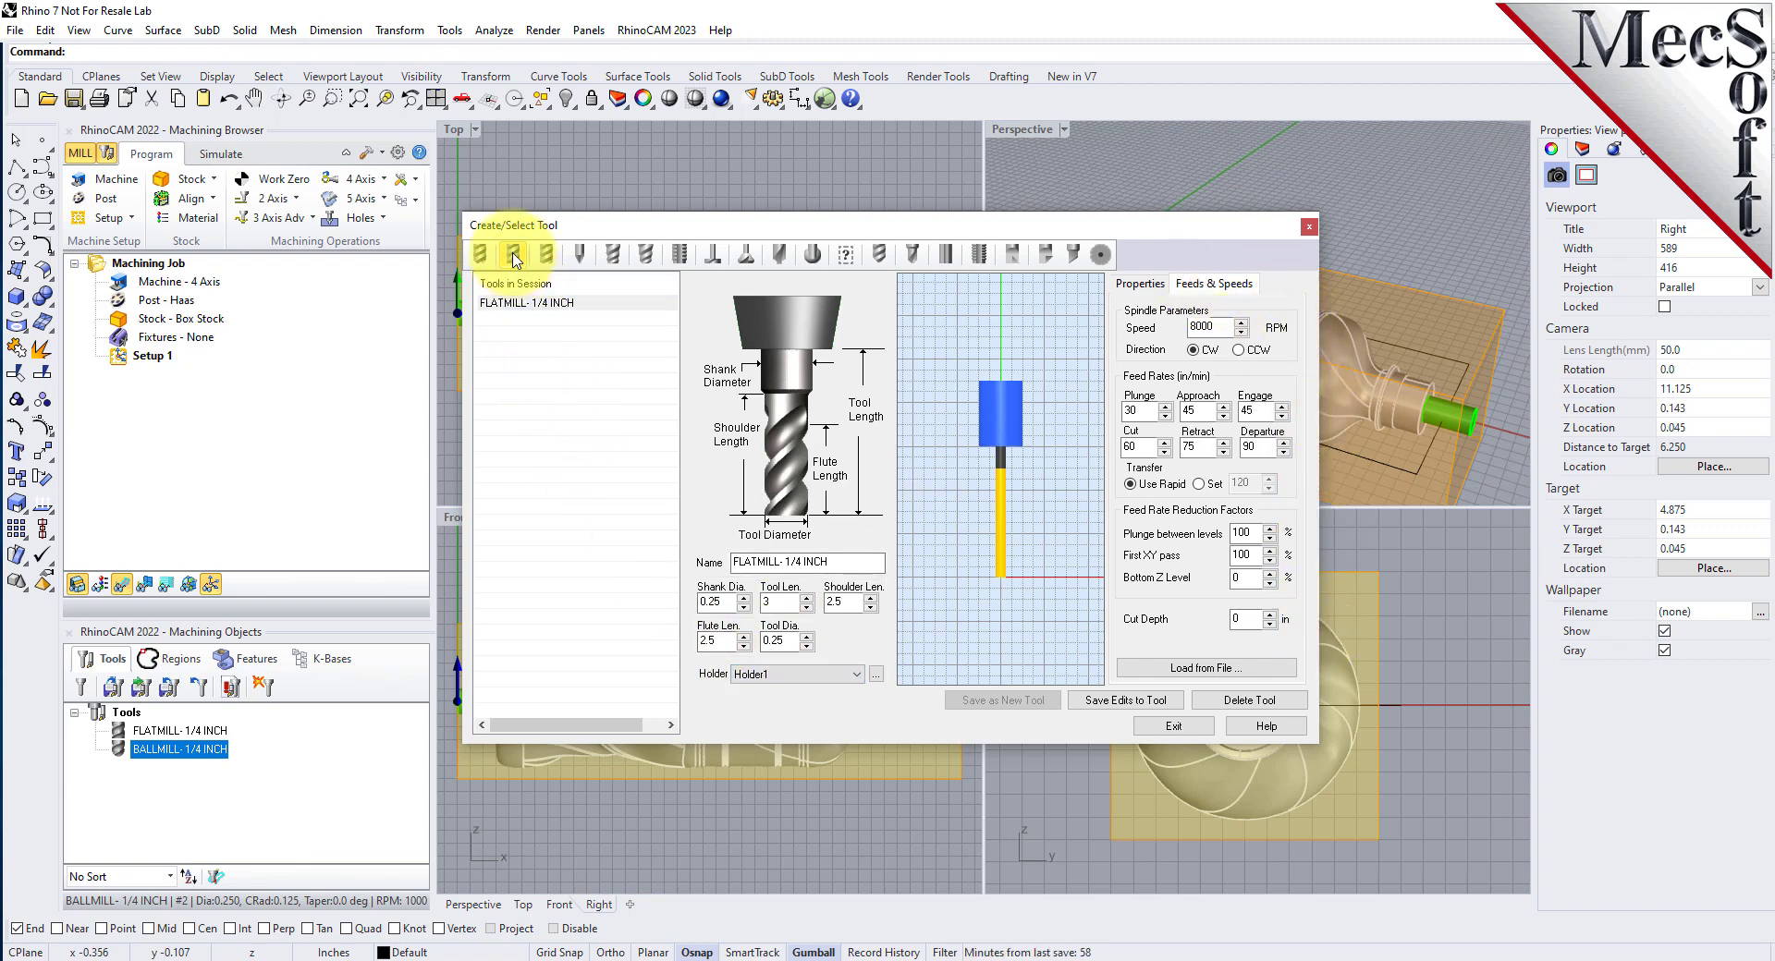
pyautogui.click(522, 303)
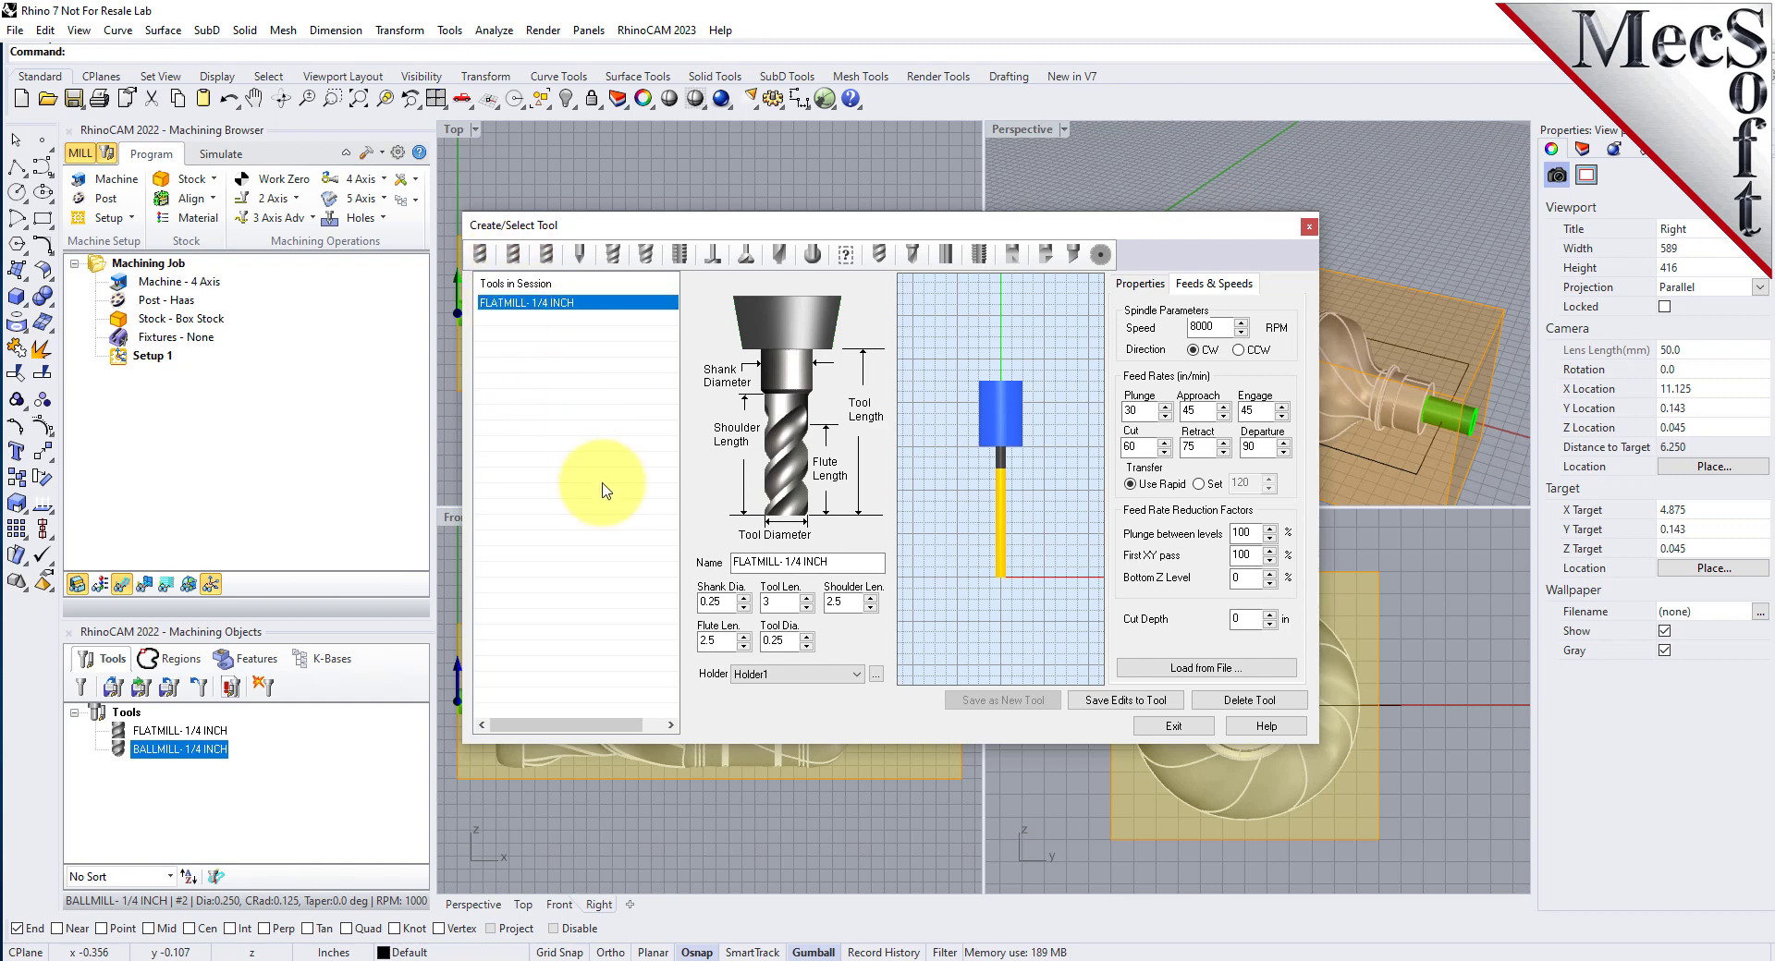
pyautogui.click(480, 254)
pyautogui.click(540, 305)
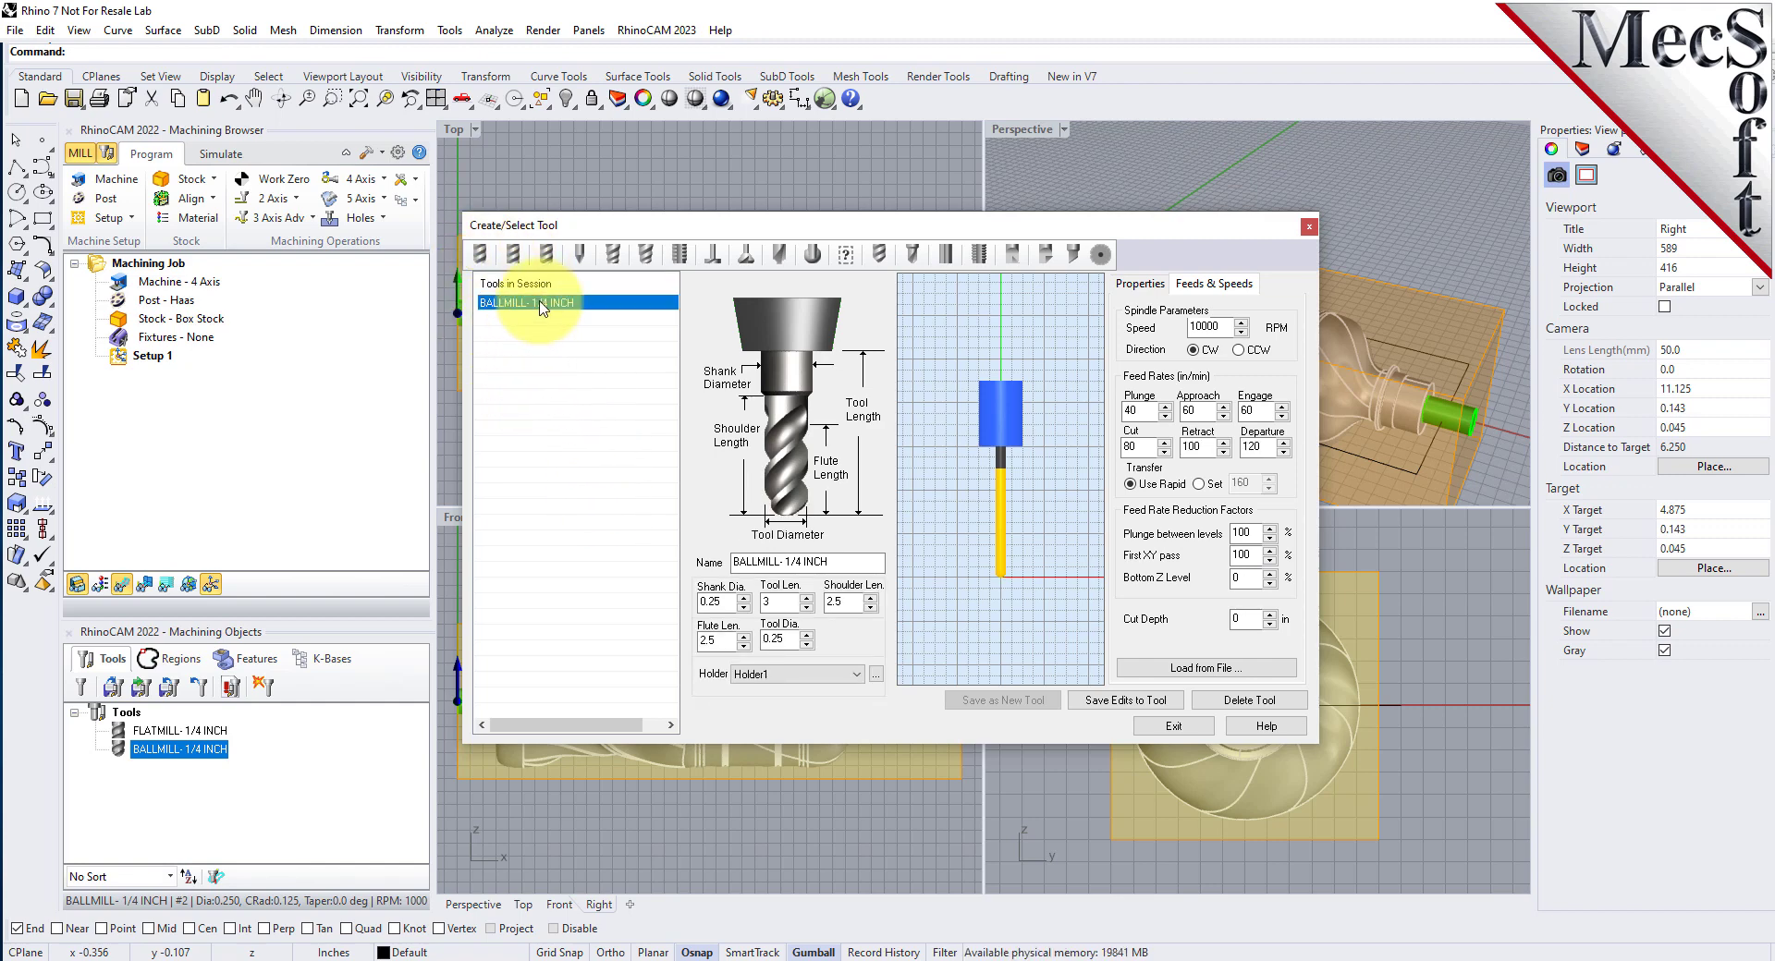
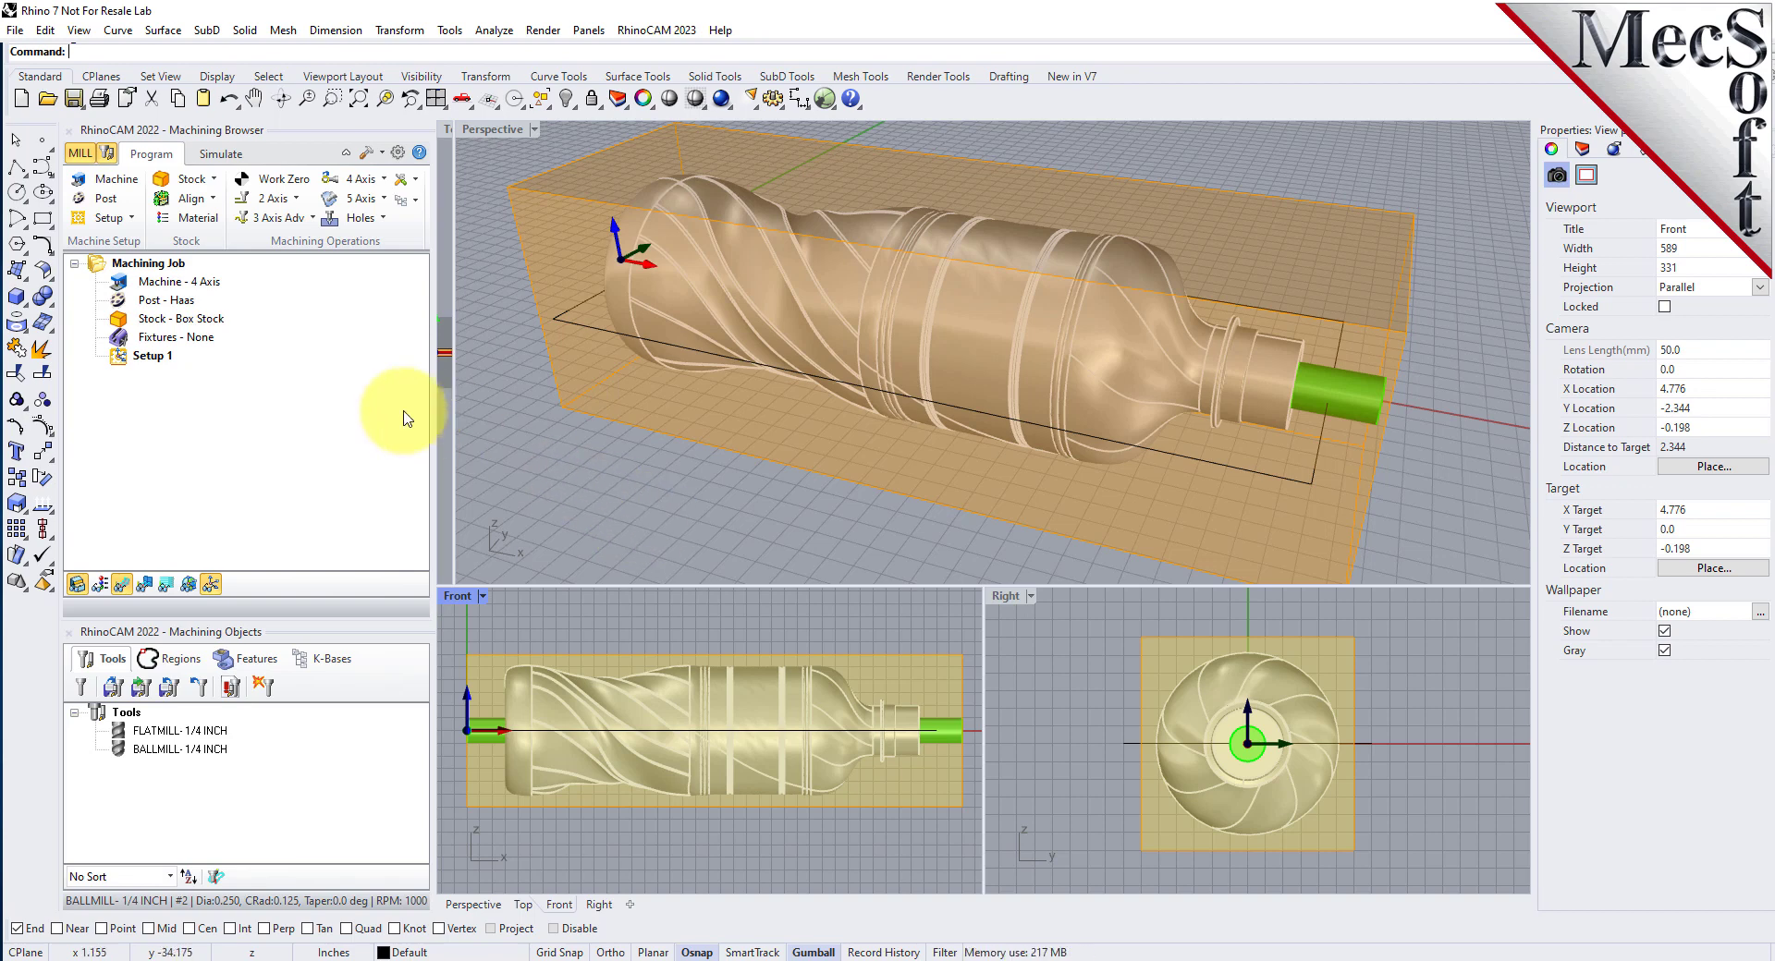
# Step: Start a Horizontal Roughing operation under Setup 1 and select the rectangular curve around the bottle as its part region
pyautogui.click(129, 357)
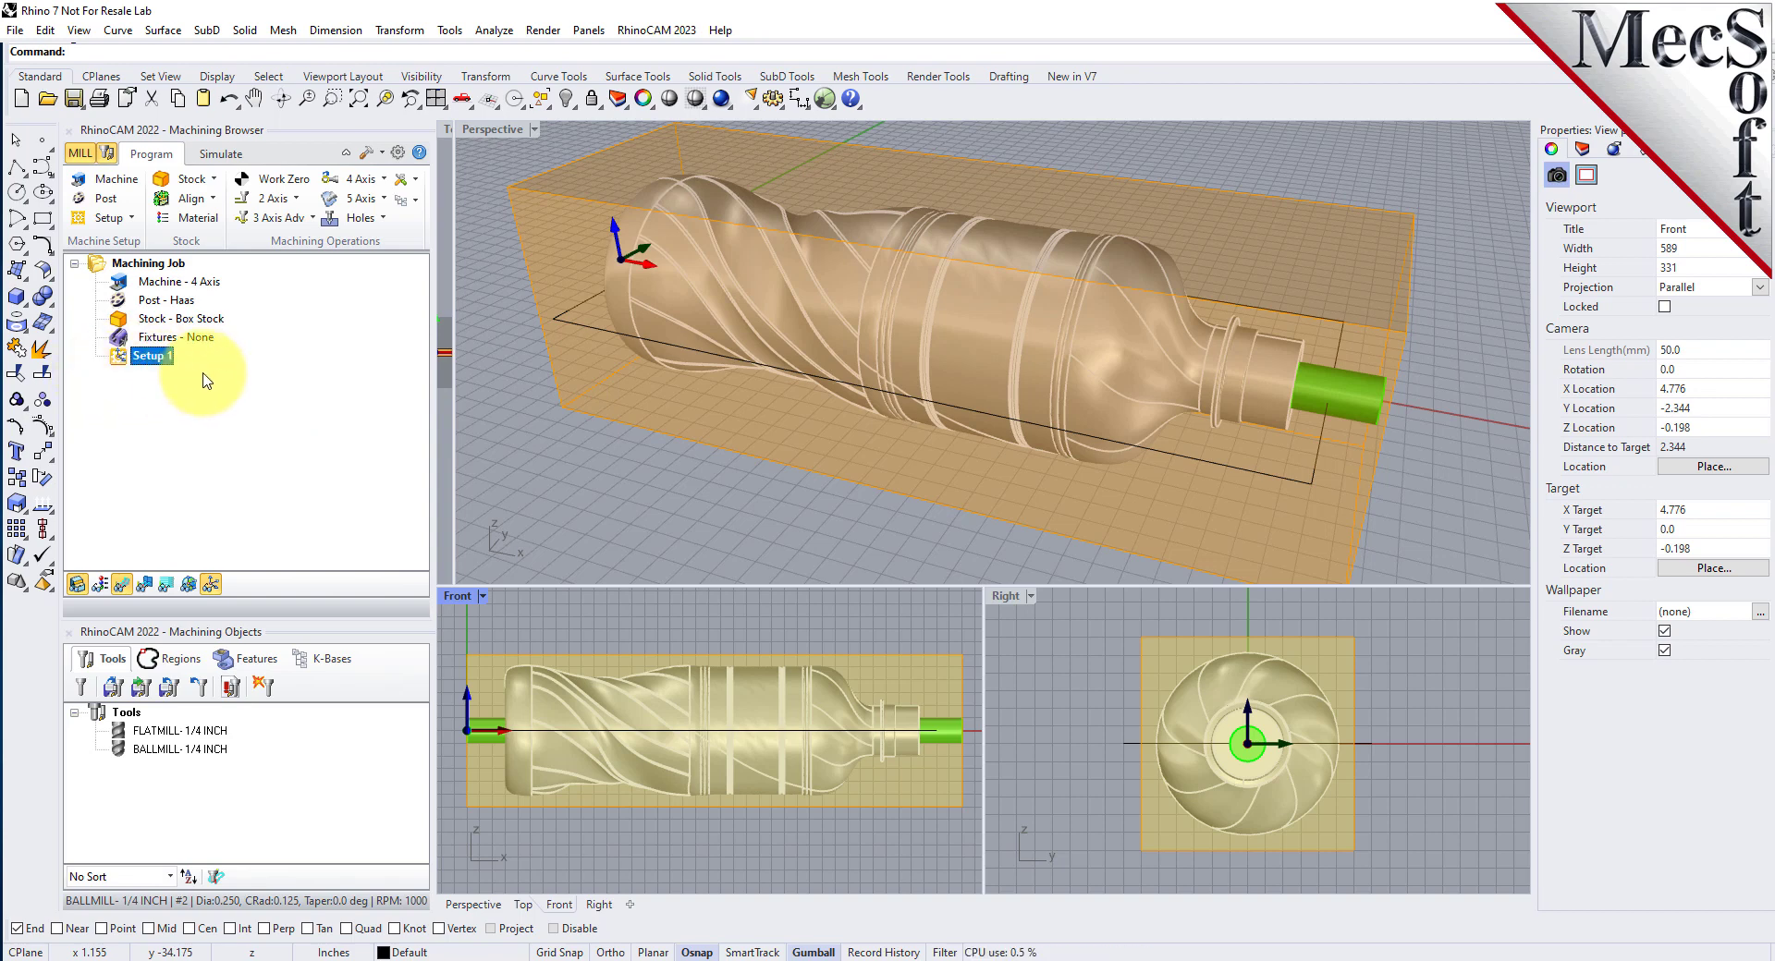
pyautogui.click(297, 220)
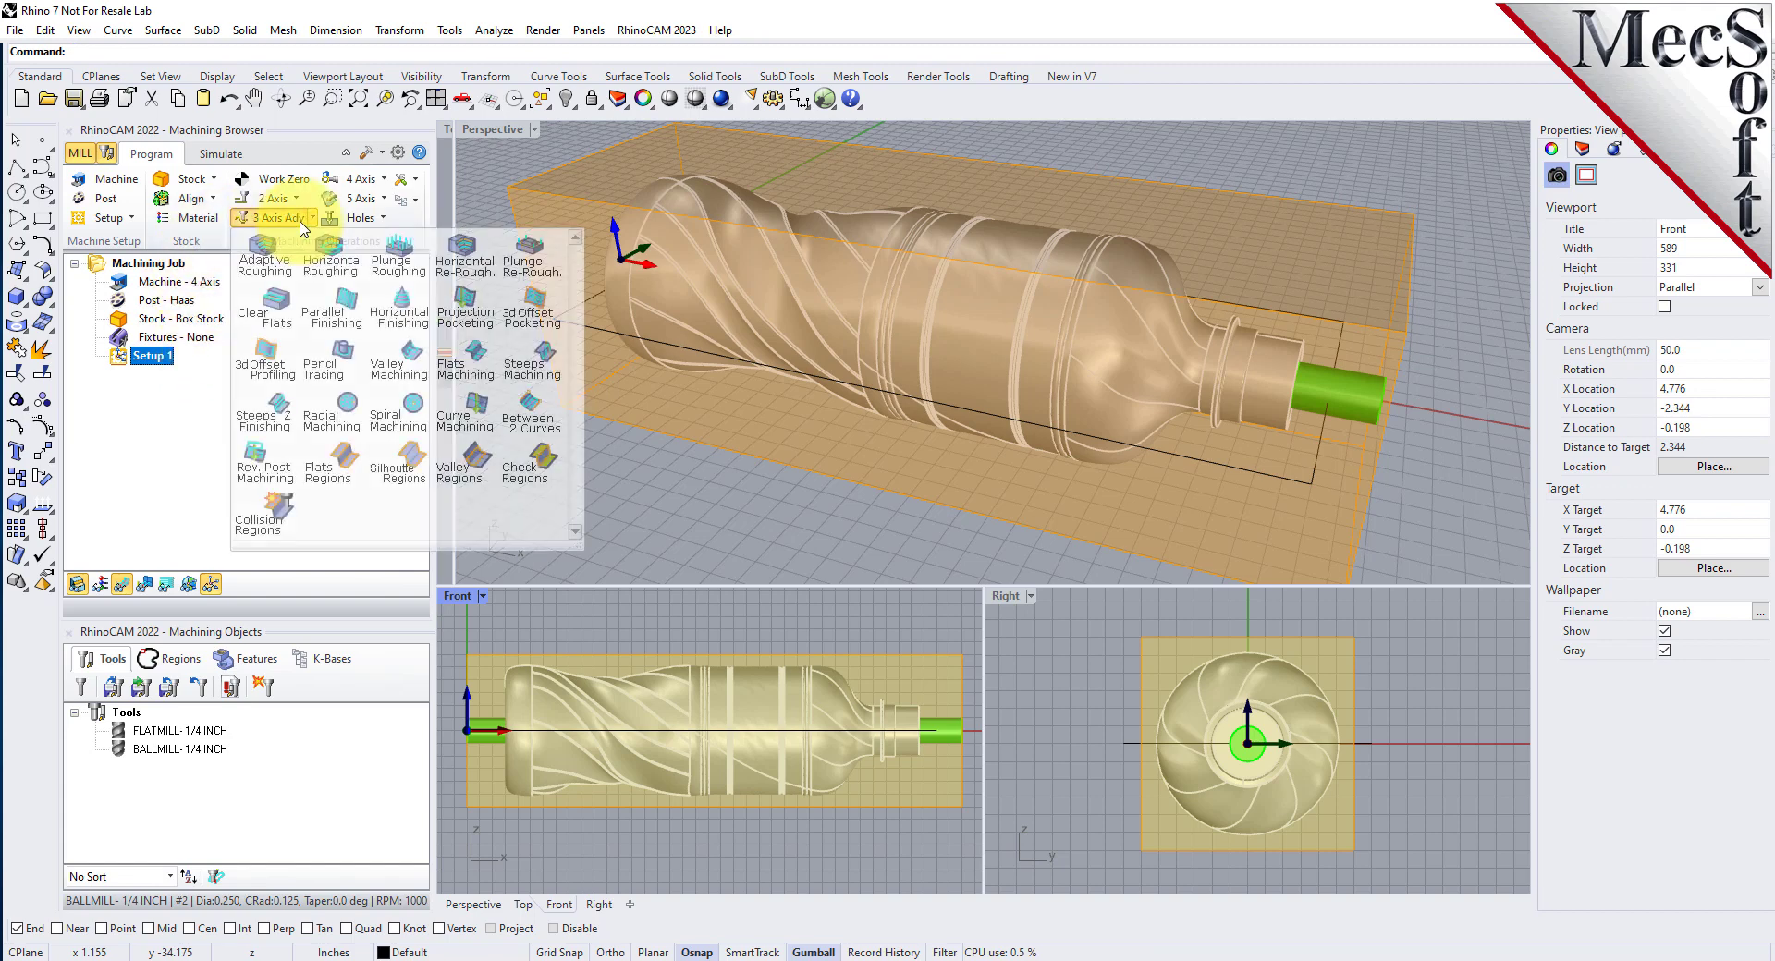
pyautogui.click(342, 271)
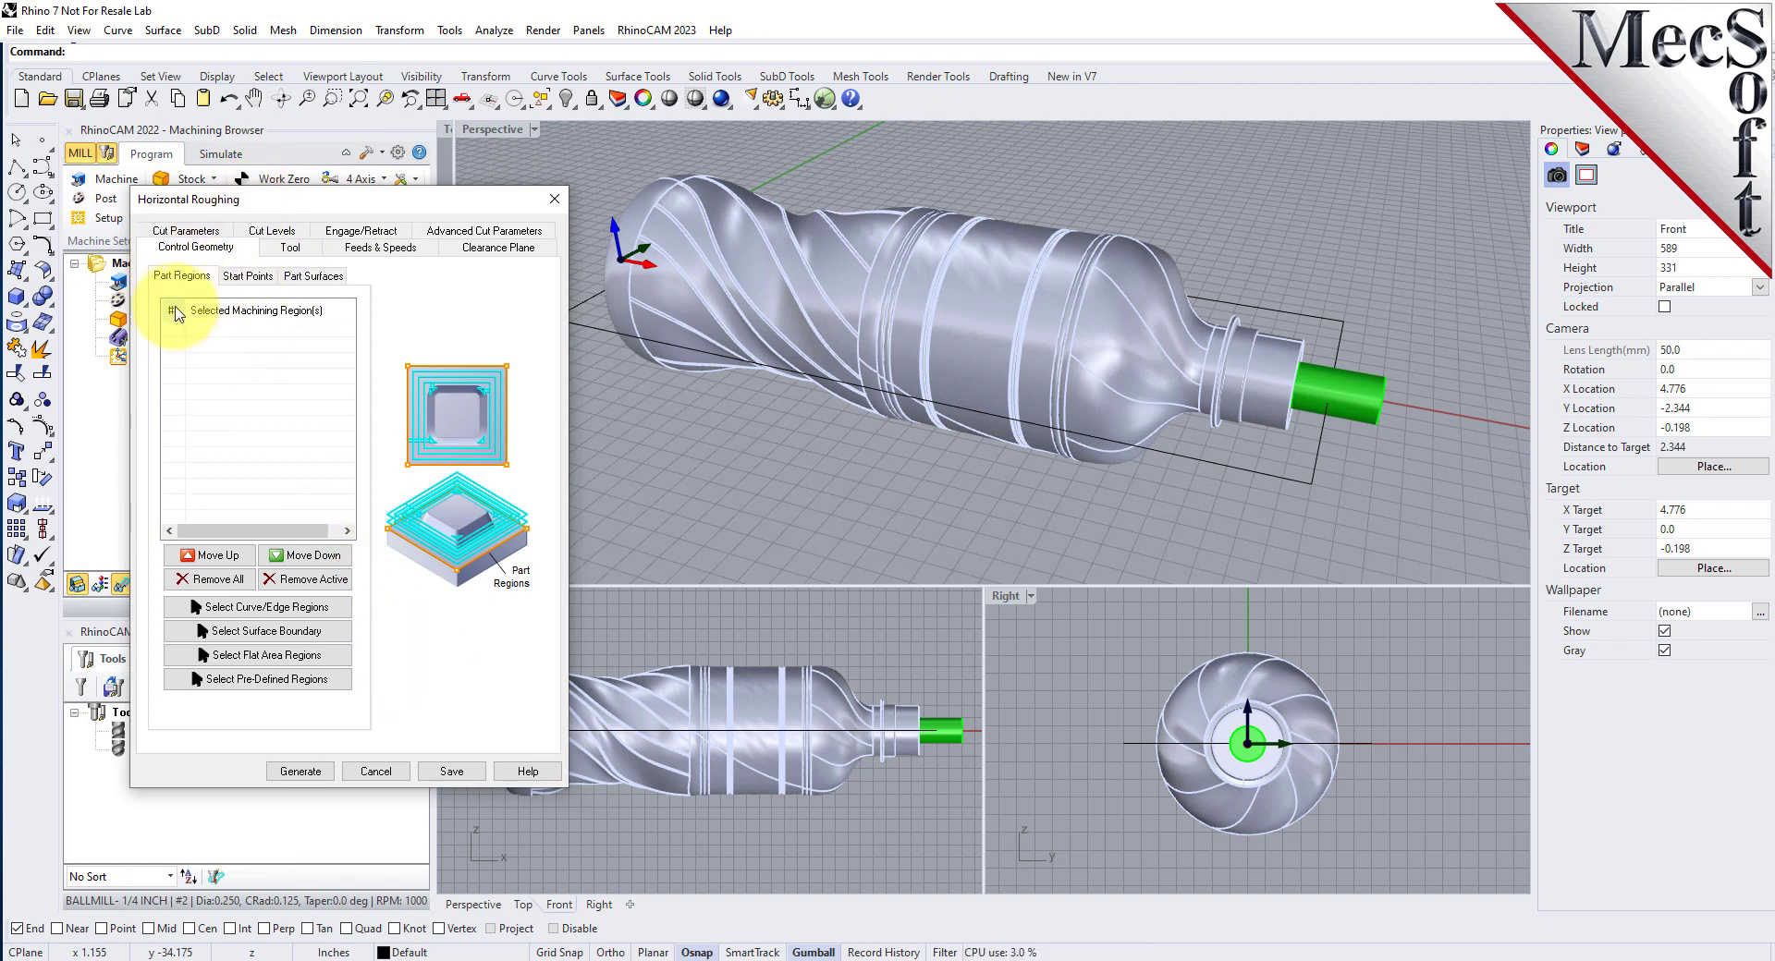
pyautogui.click(238, 277)
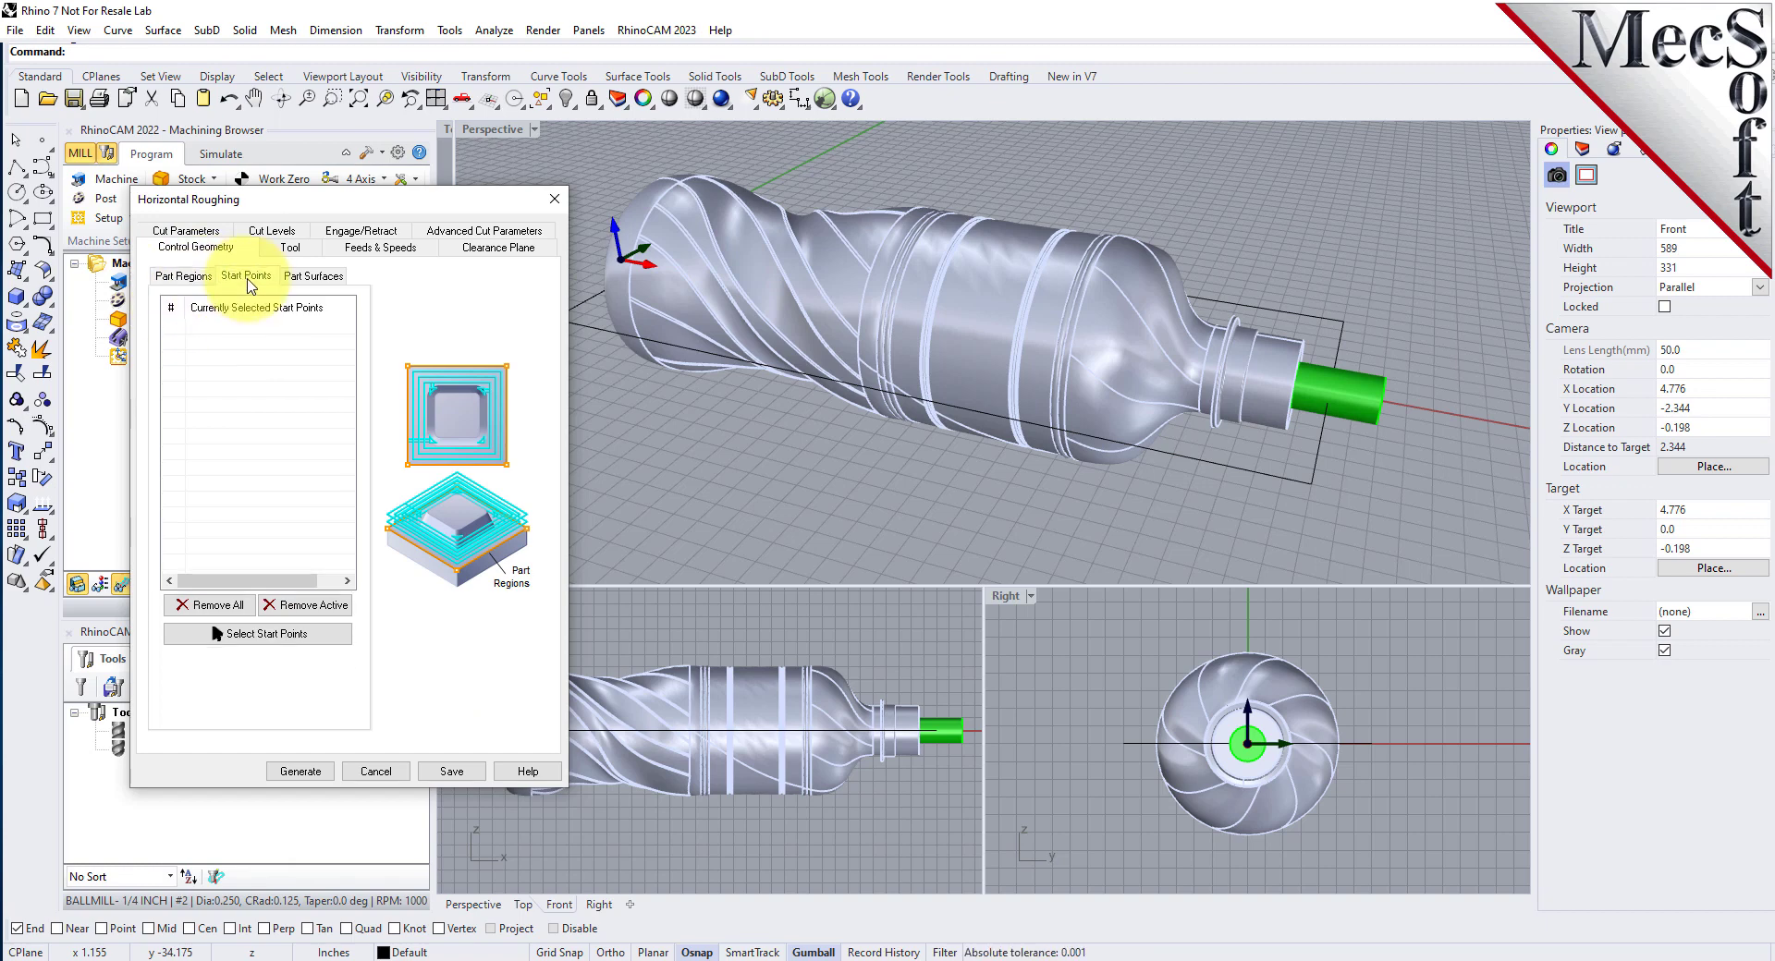
pyautogui.click(312, 276)
pyautogui.click(196, 277)
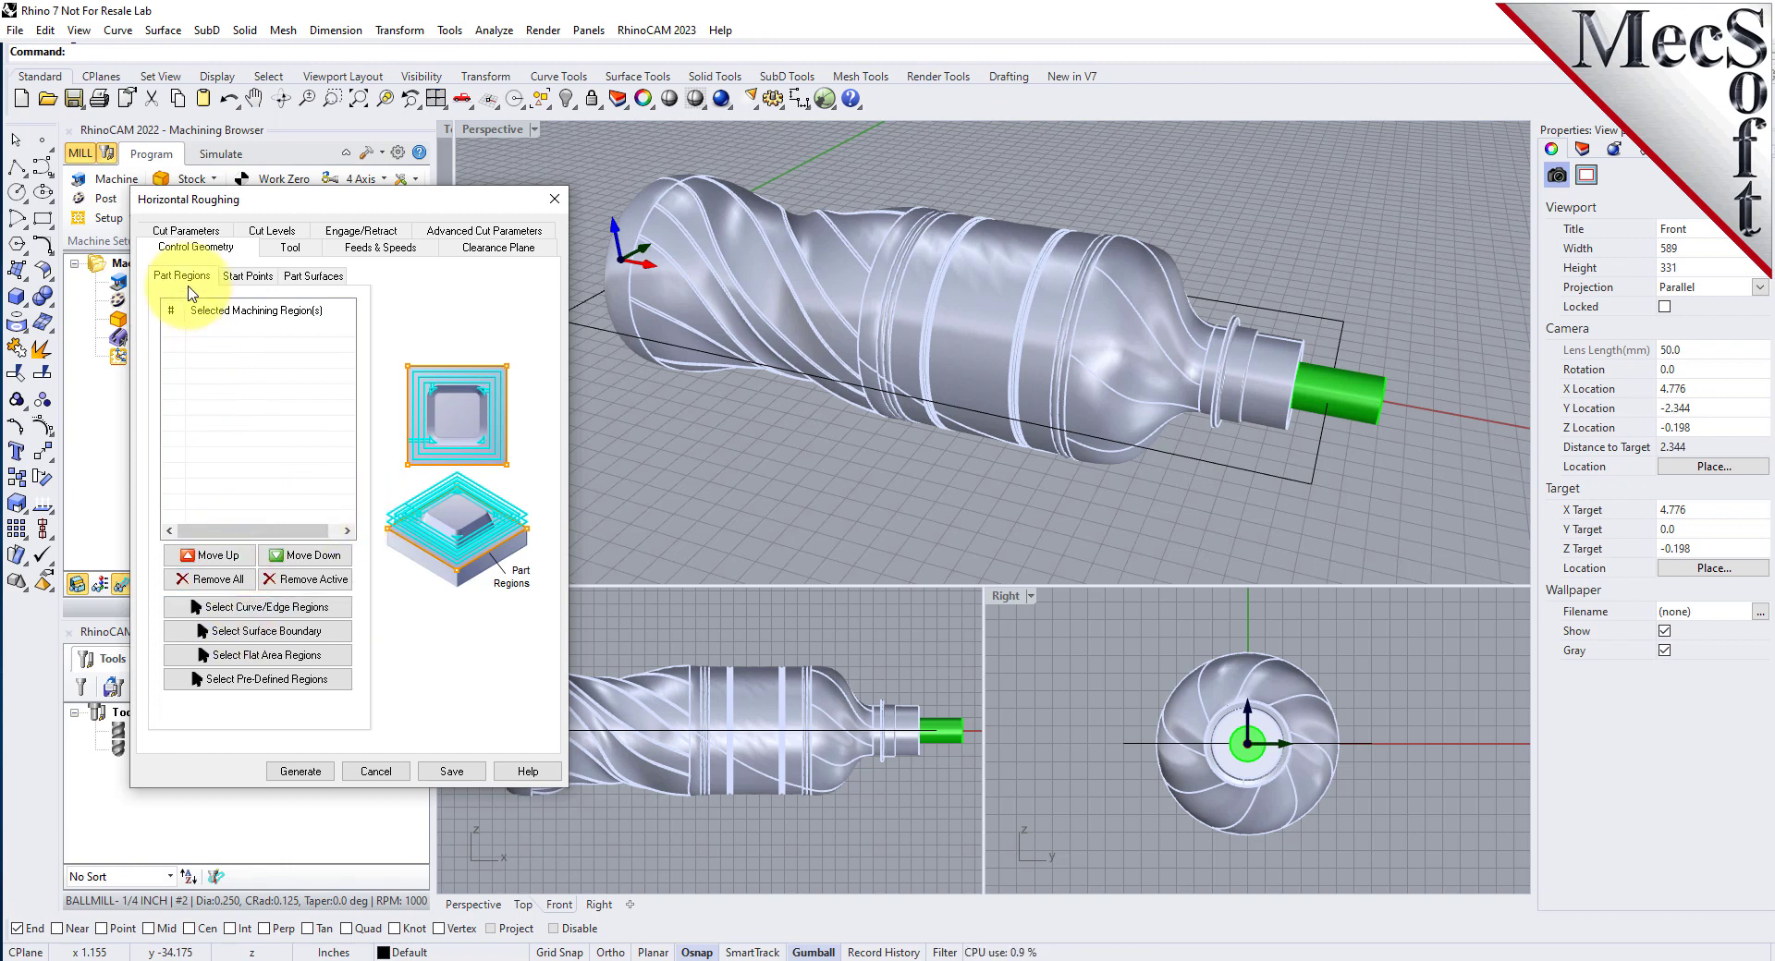
pyautogui.click(334, 610)
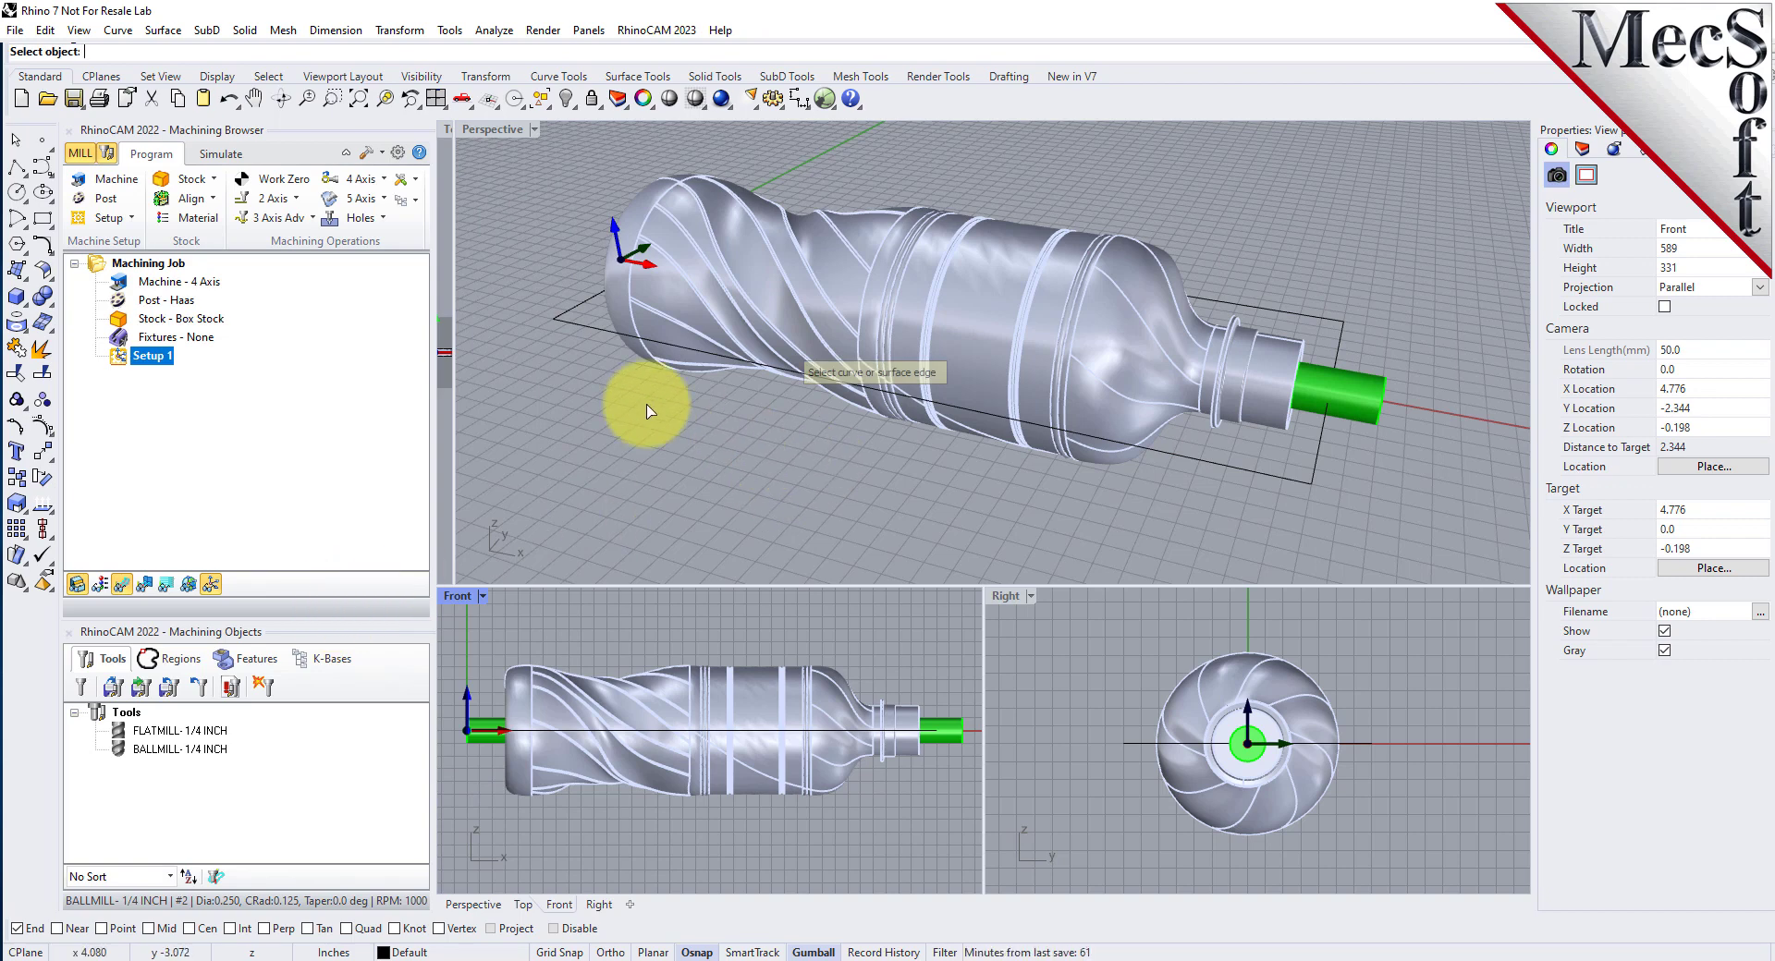
pyautogui.click(582, 324)
pyautogui.press('Return')
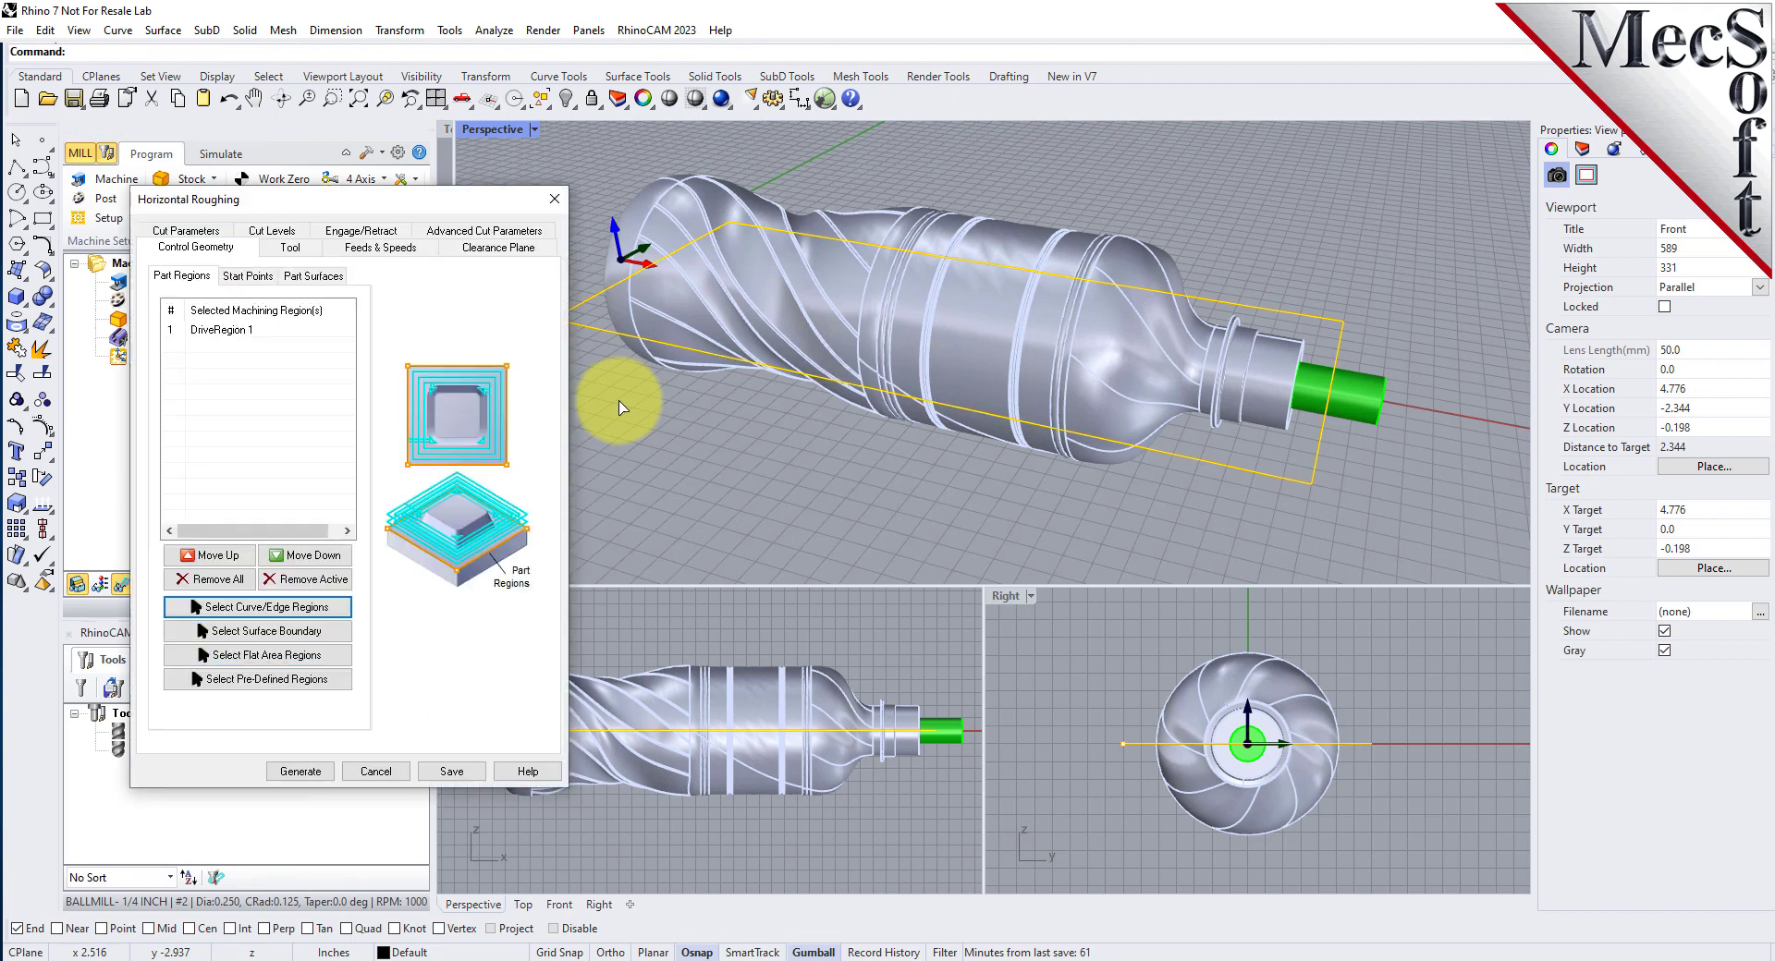
# Step: Highlight the selected machining region and check its outline around the bottle in the Perspective view
pyautogui.click(245, 333)
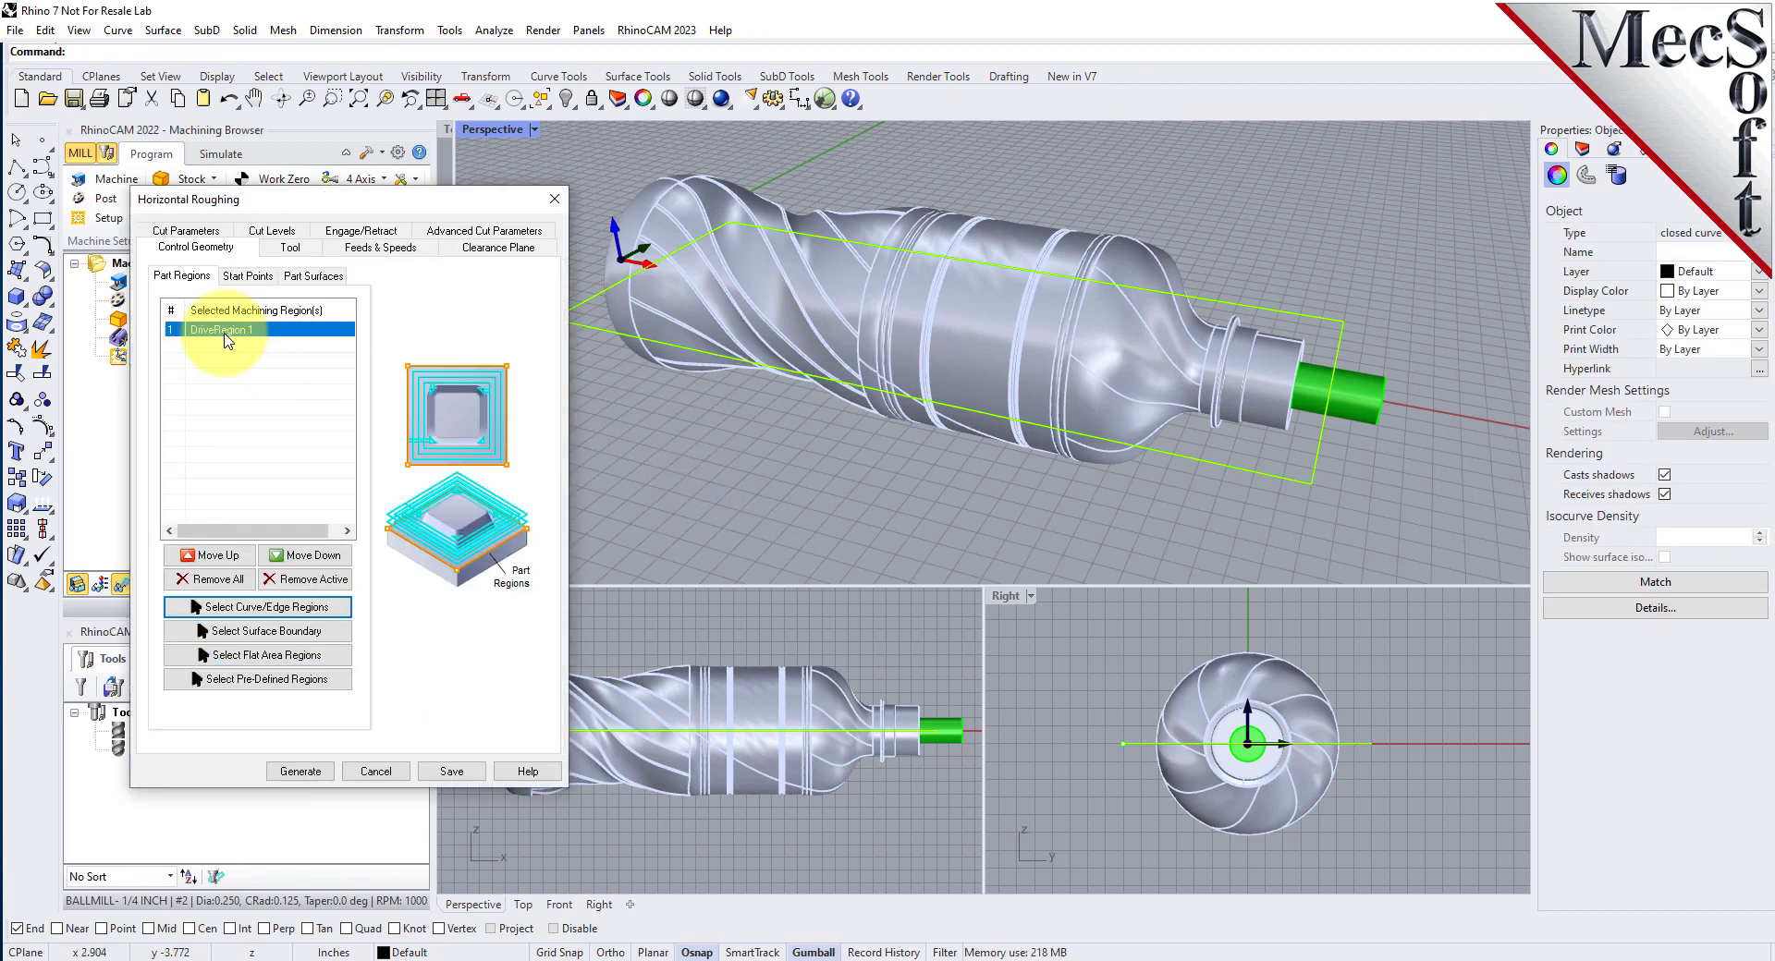
pyautogui.click(718, 451)
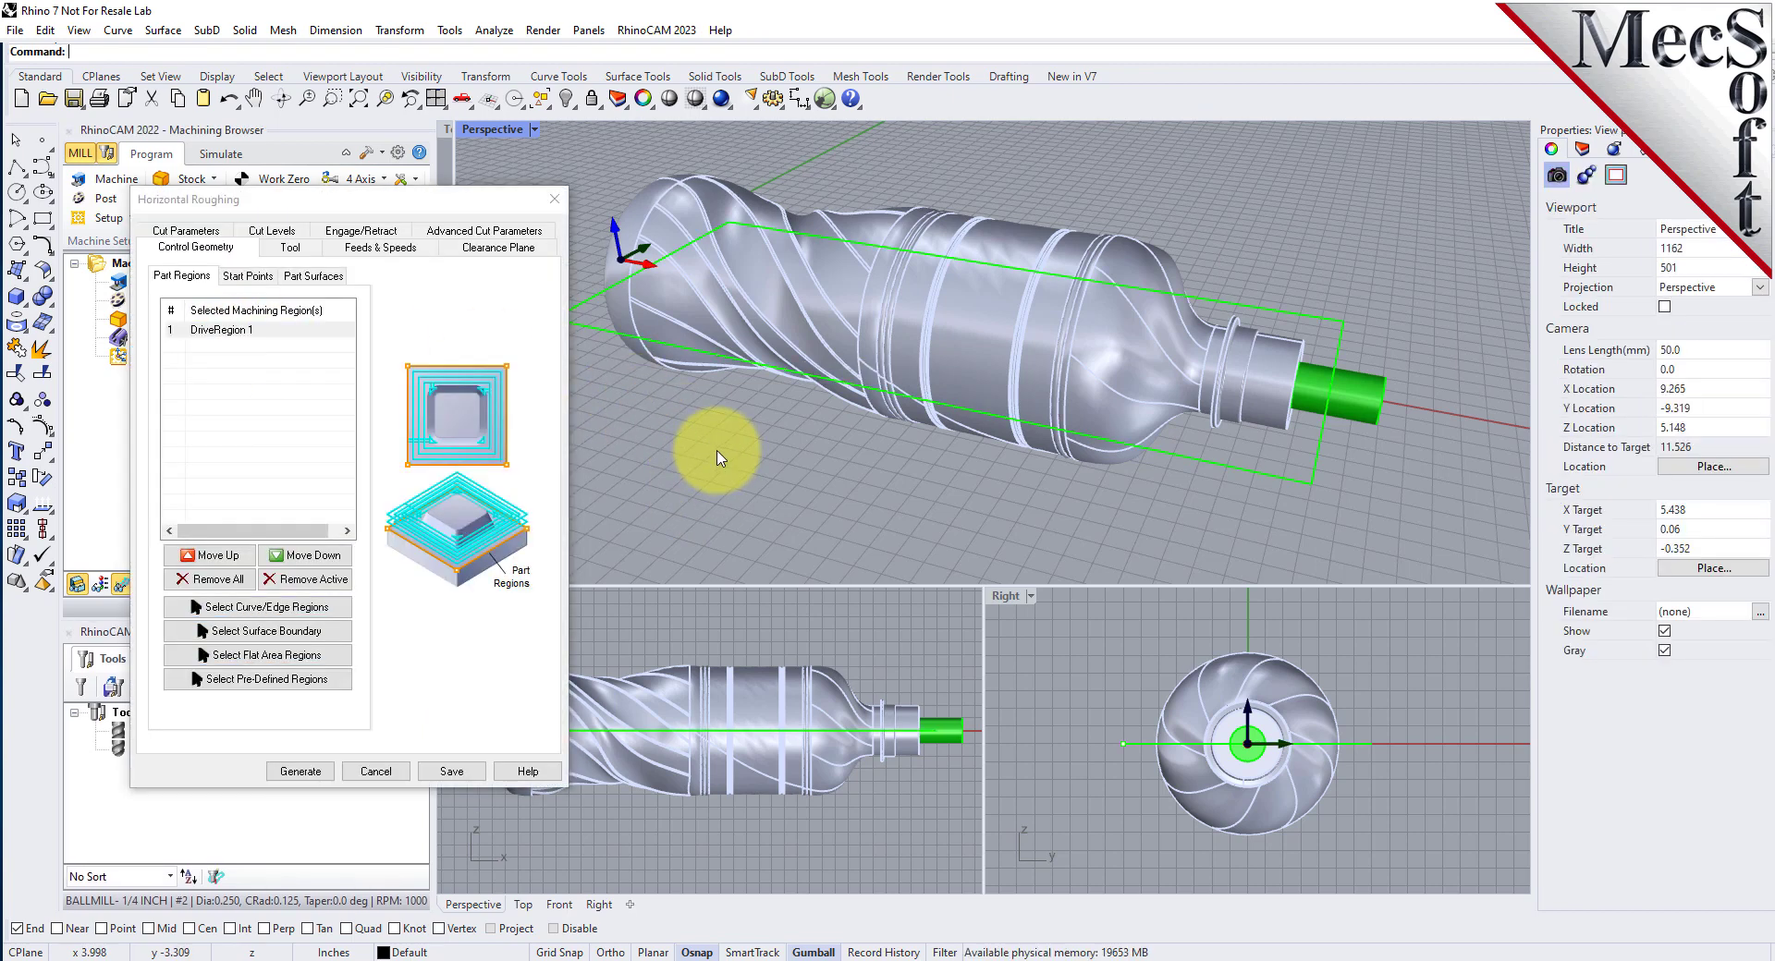
pyautogui.click(239, 340)
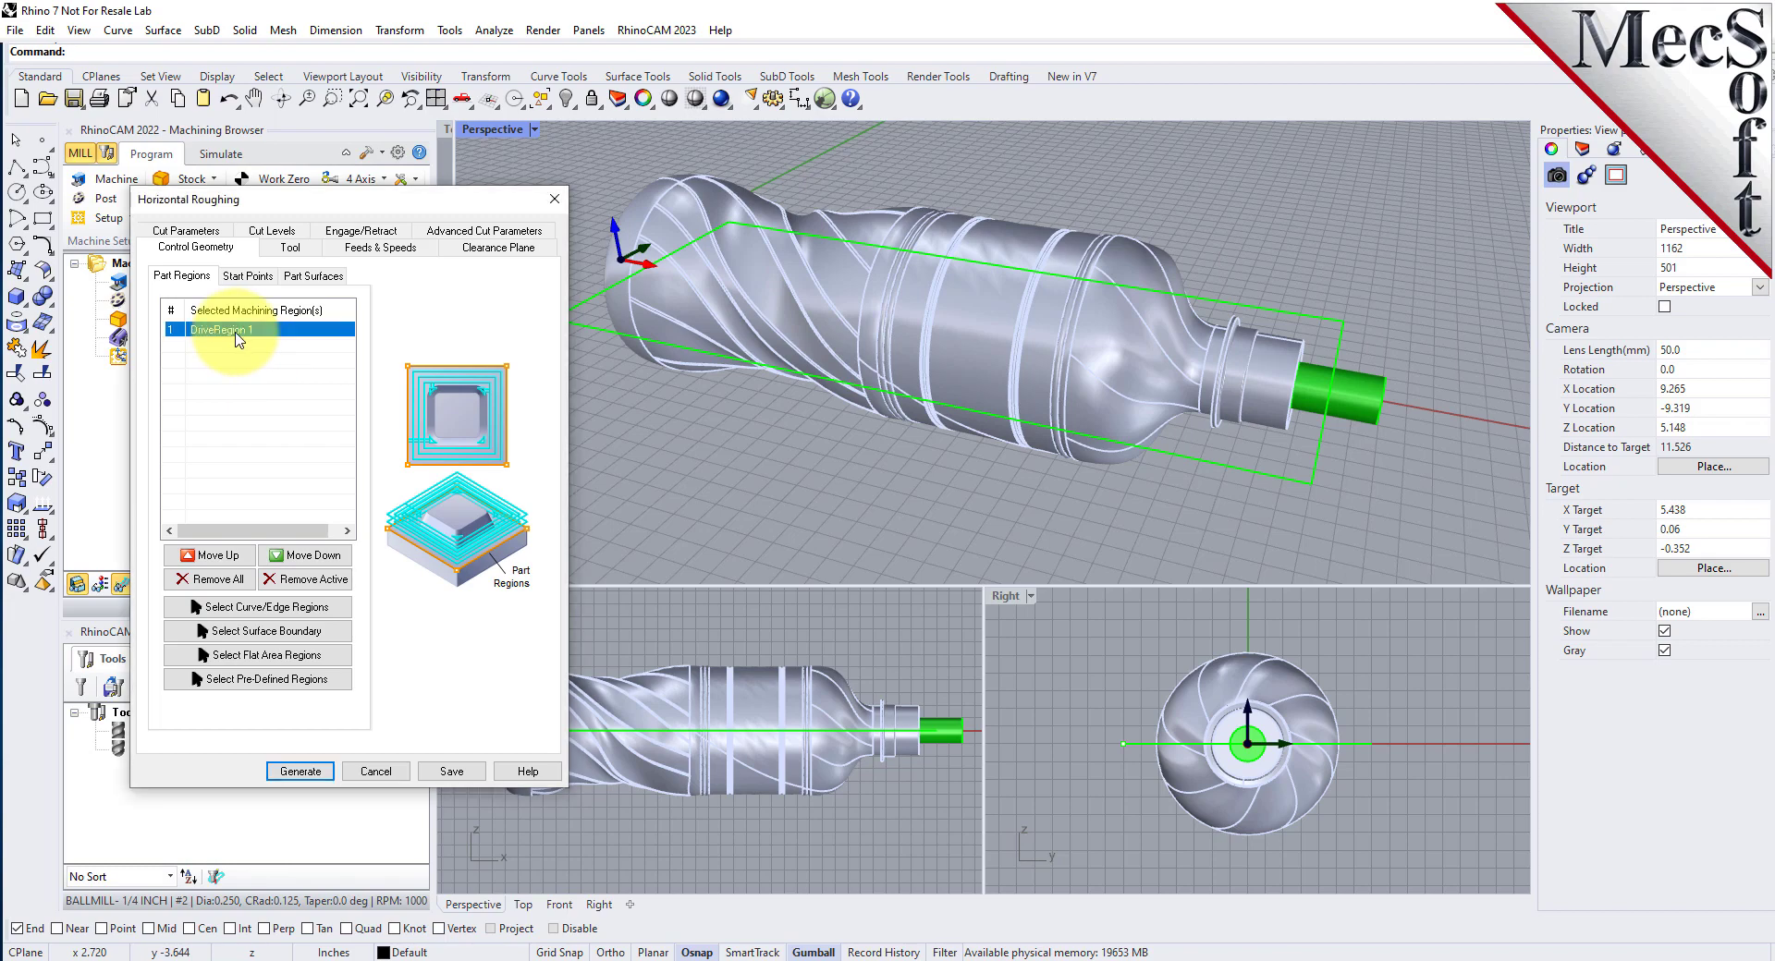
pyautogui.moveTo(824, 319); pyautogui.dragTo(901, 330, button='right')
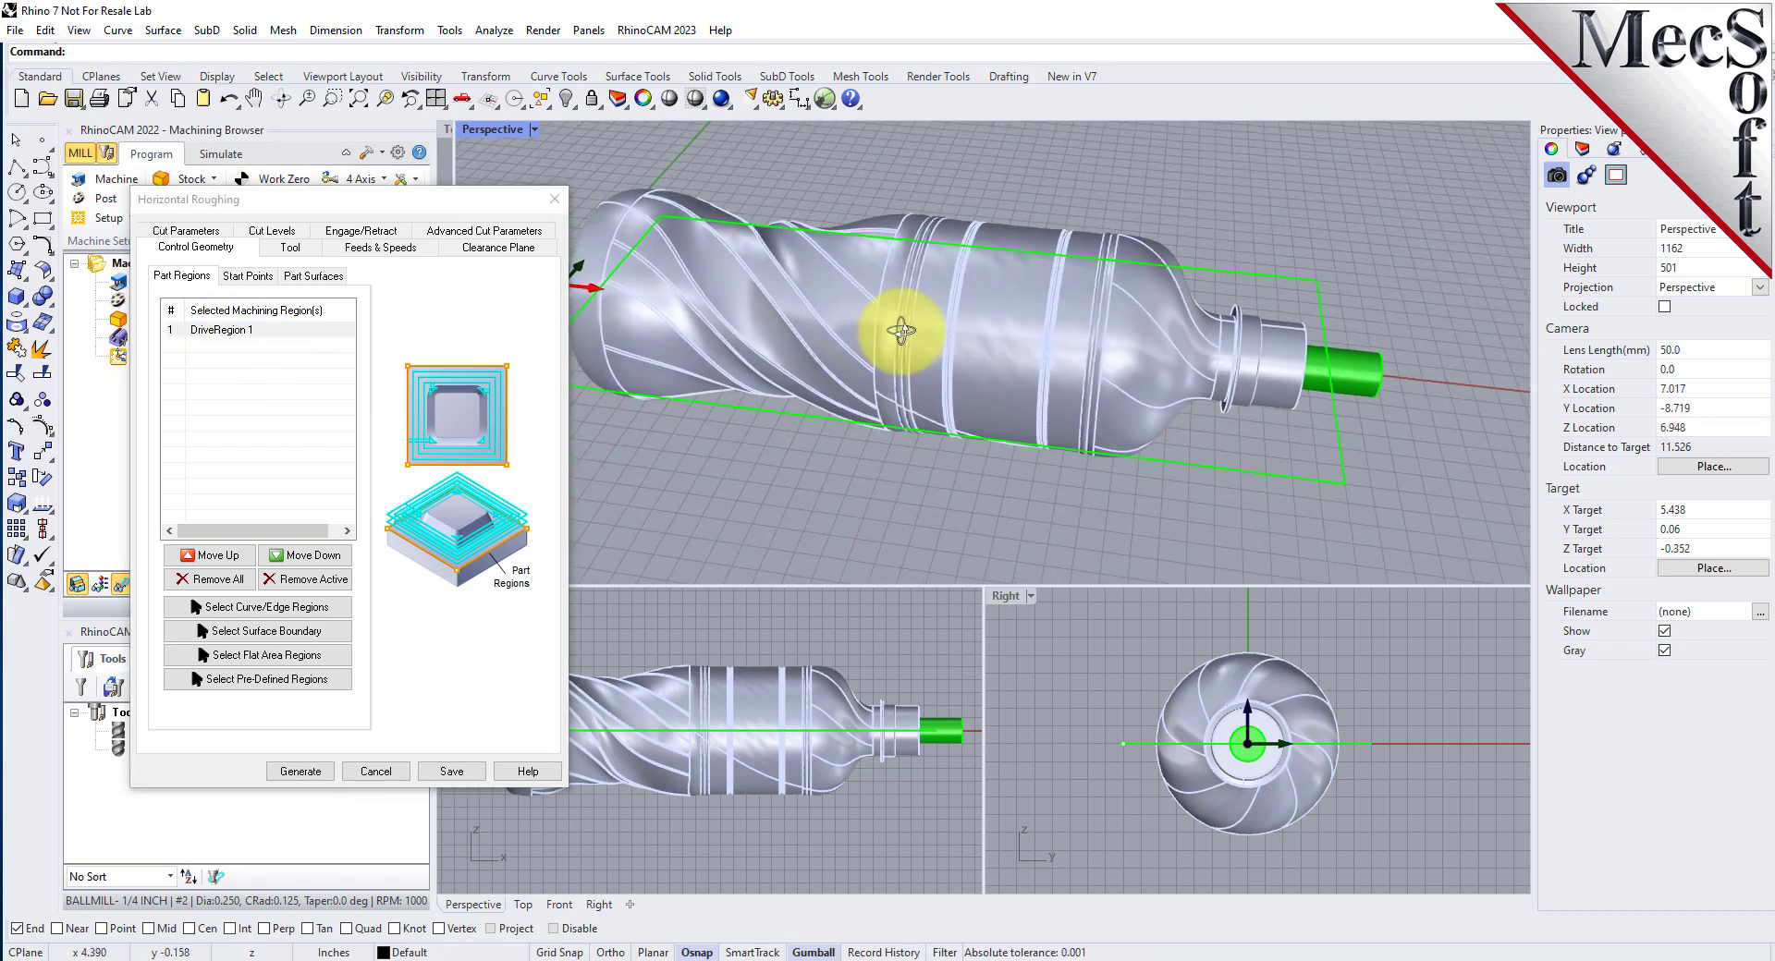
pyautogui.moveTo(399, 205); pyautogui.dragTo(359, 214)
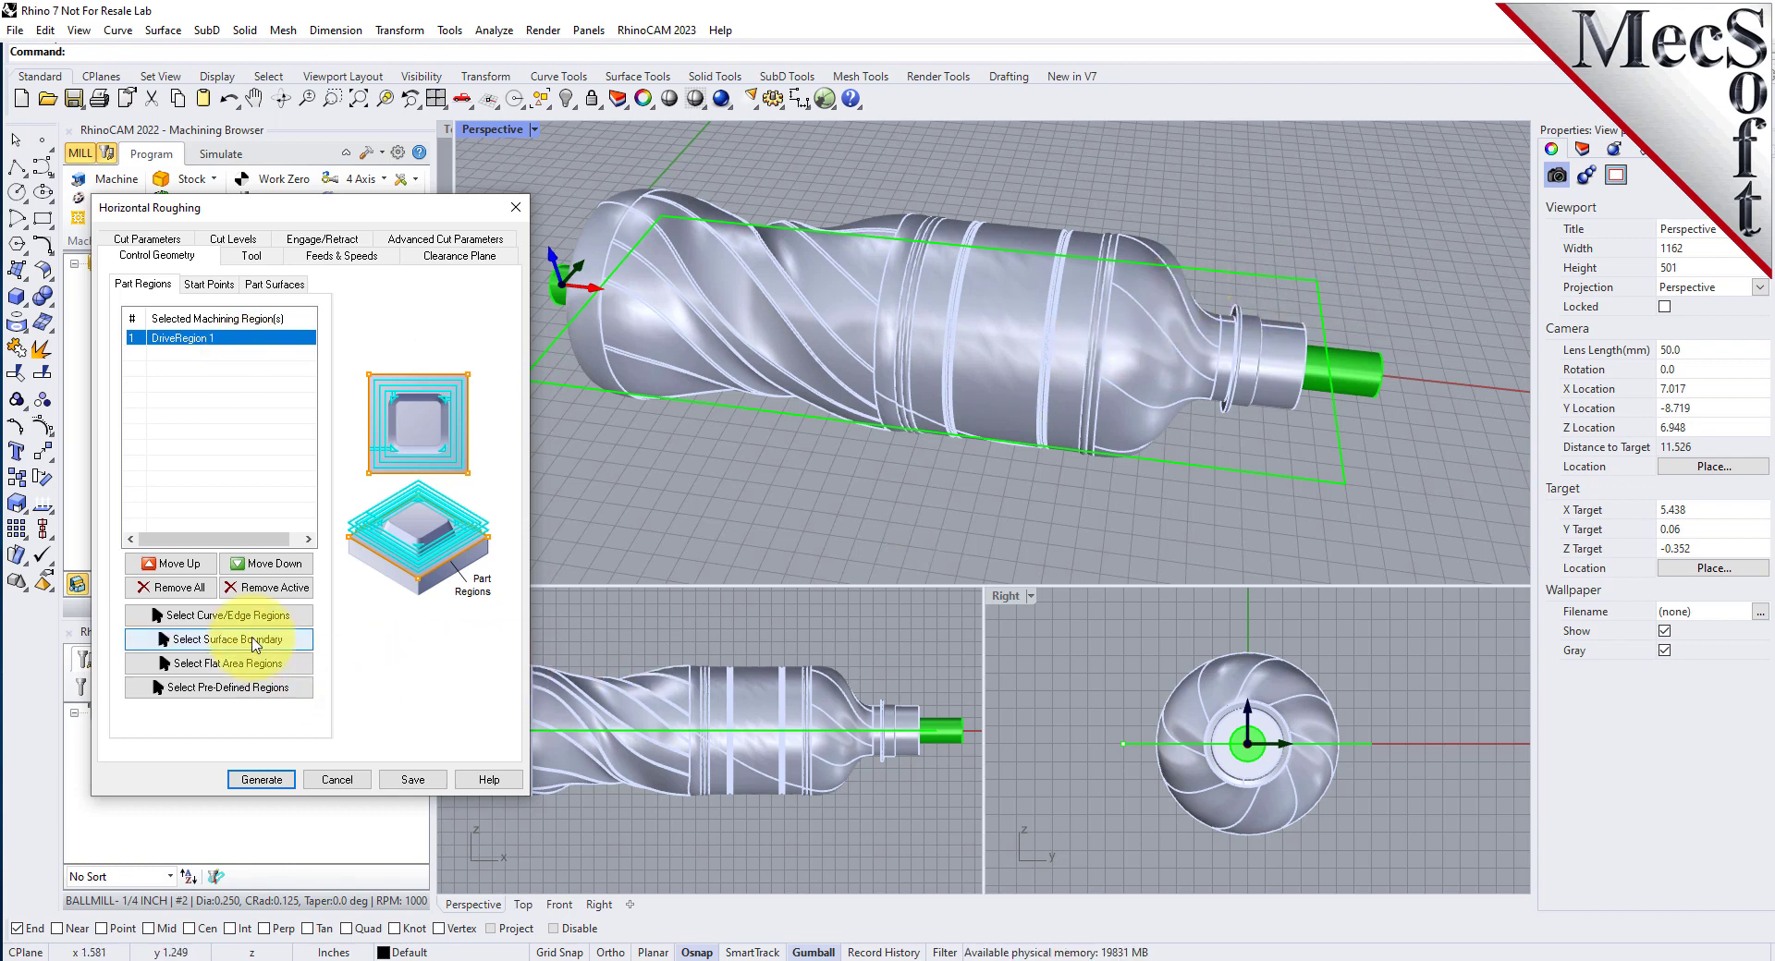
# Step: Assign the FLATMILL-1/4 INCH tool to the roughing operation and load the feeds and speeds from the tool
pyautogui.click(250, 255)
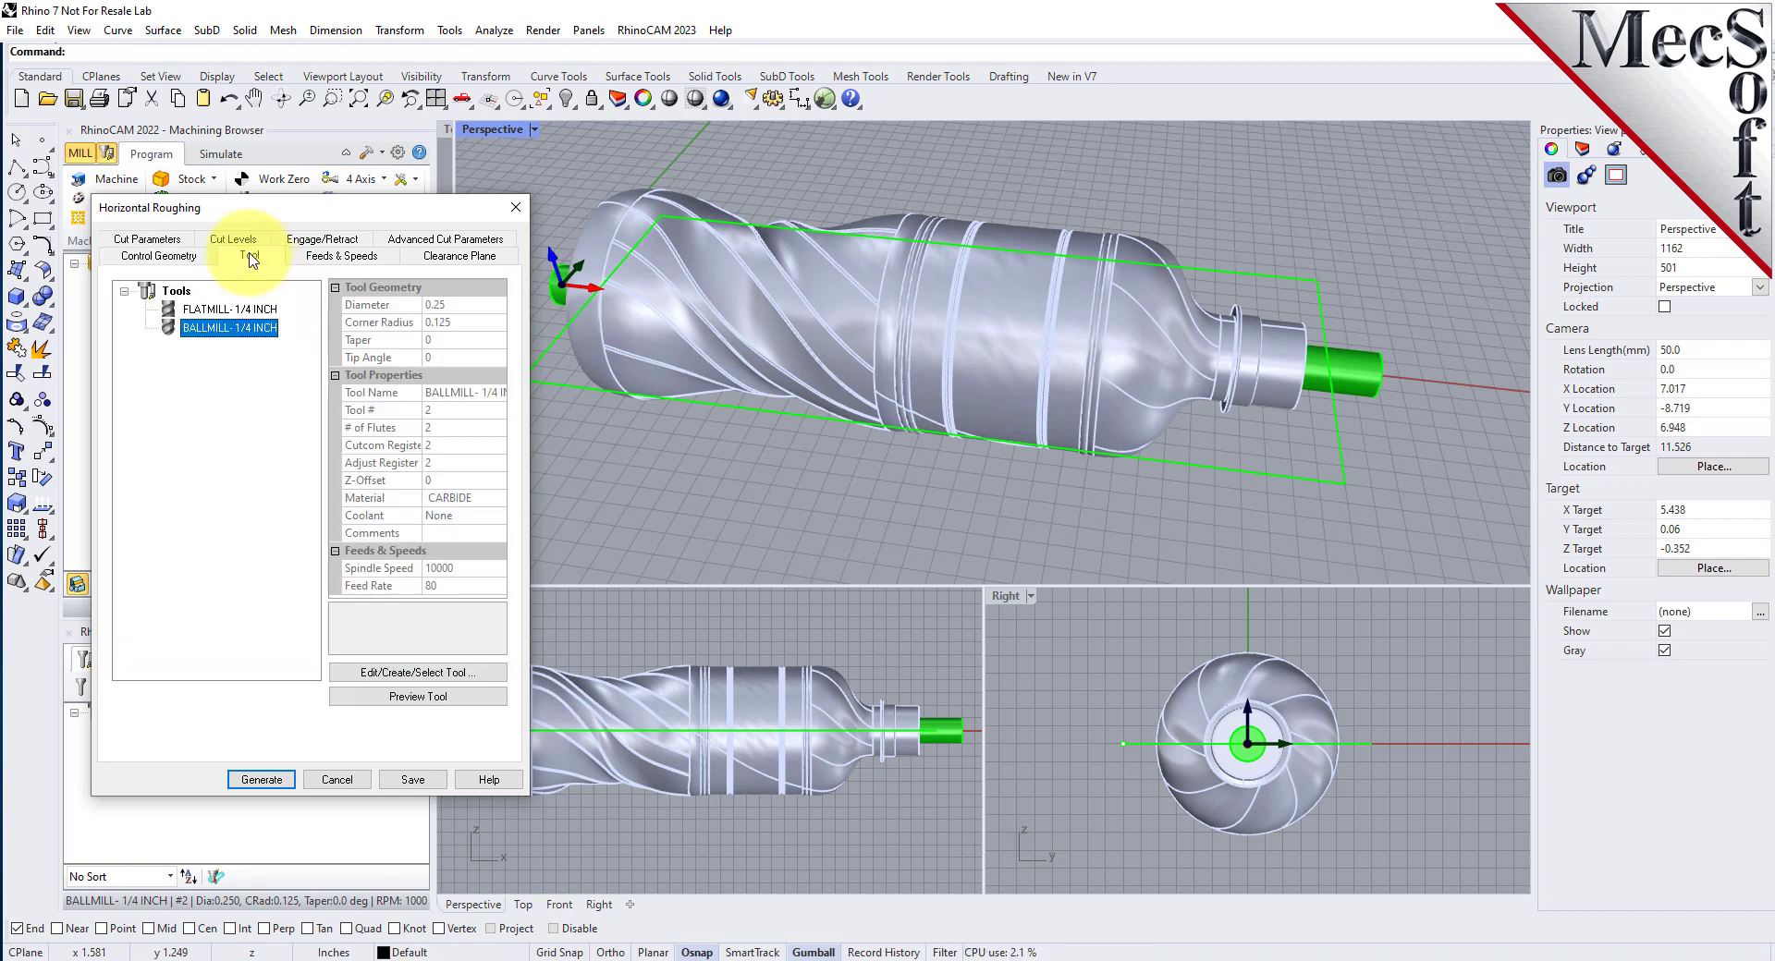
pyautogui.click(228, 310)
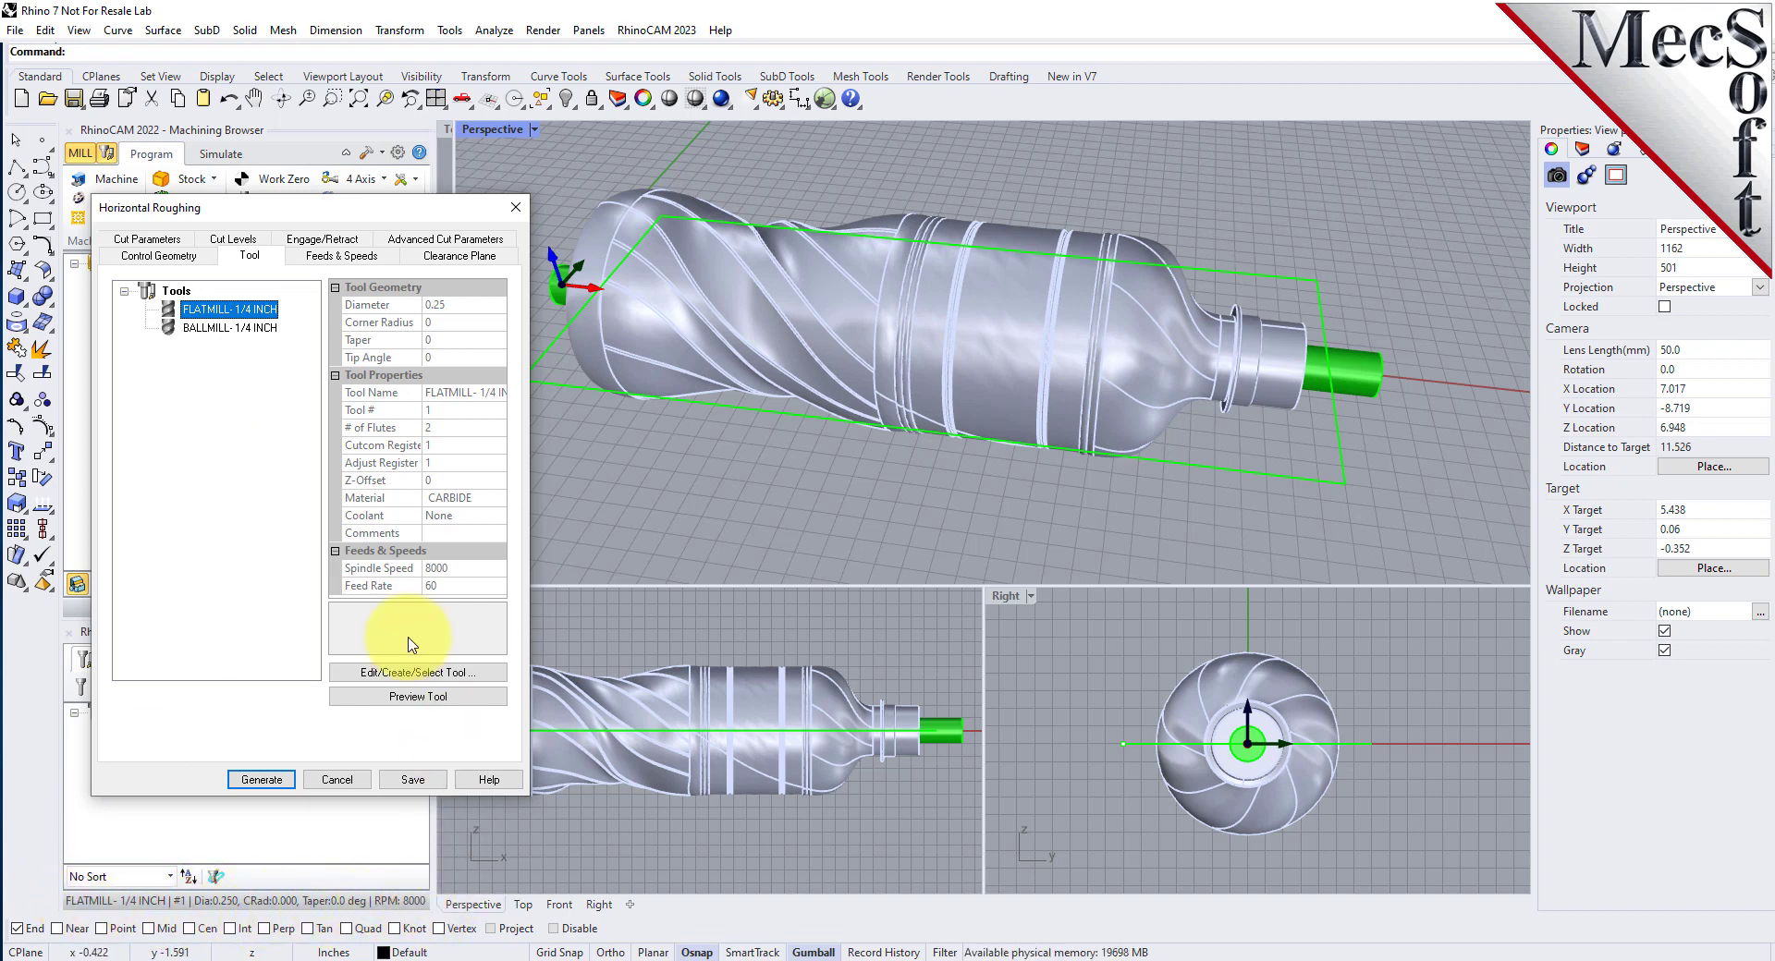
pyautogui.click(342, 256)
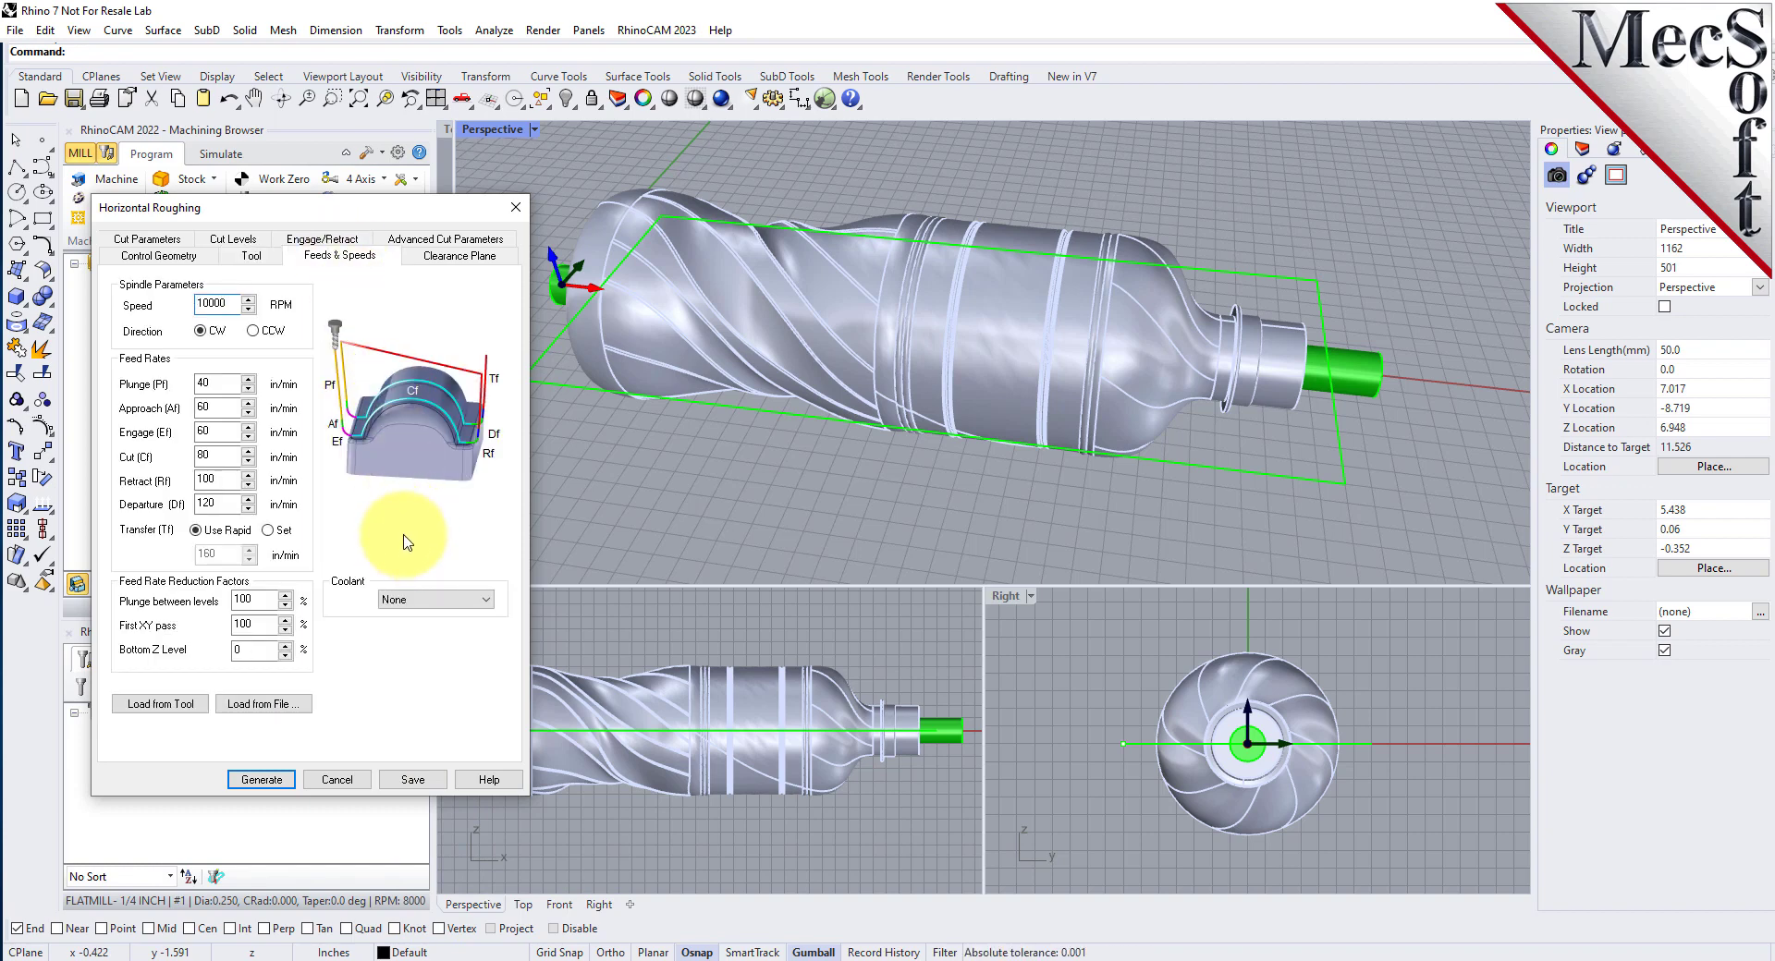
pyautogui.click(190, 710)
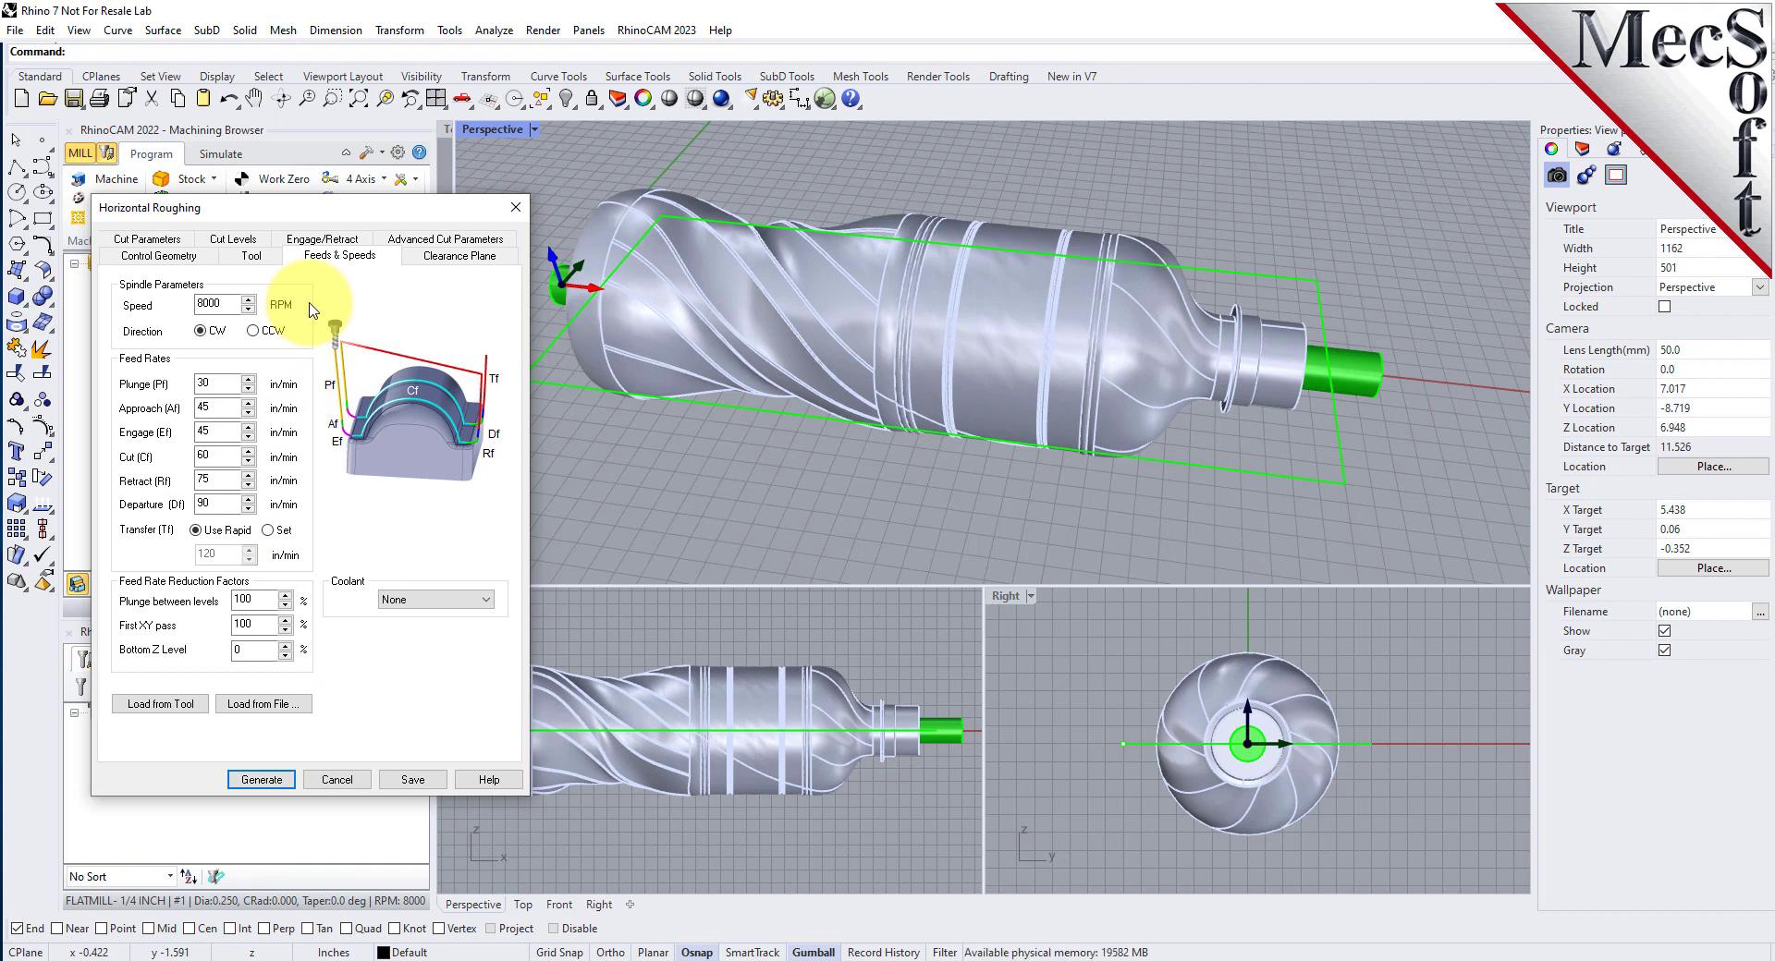
# Step: Examine the roughing operation's clearance plane settings and the plane's position above the bottle
pyautogui.click(462, 255)
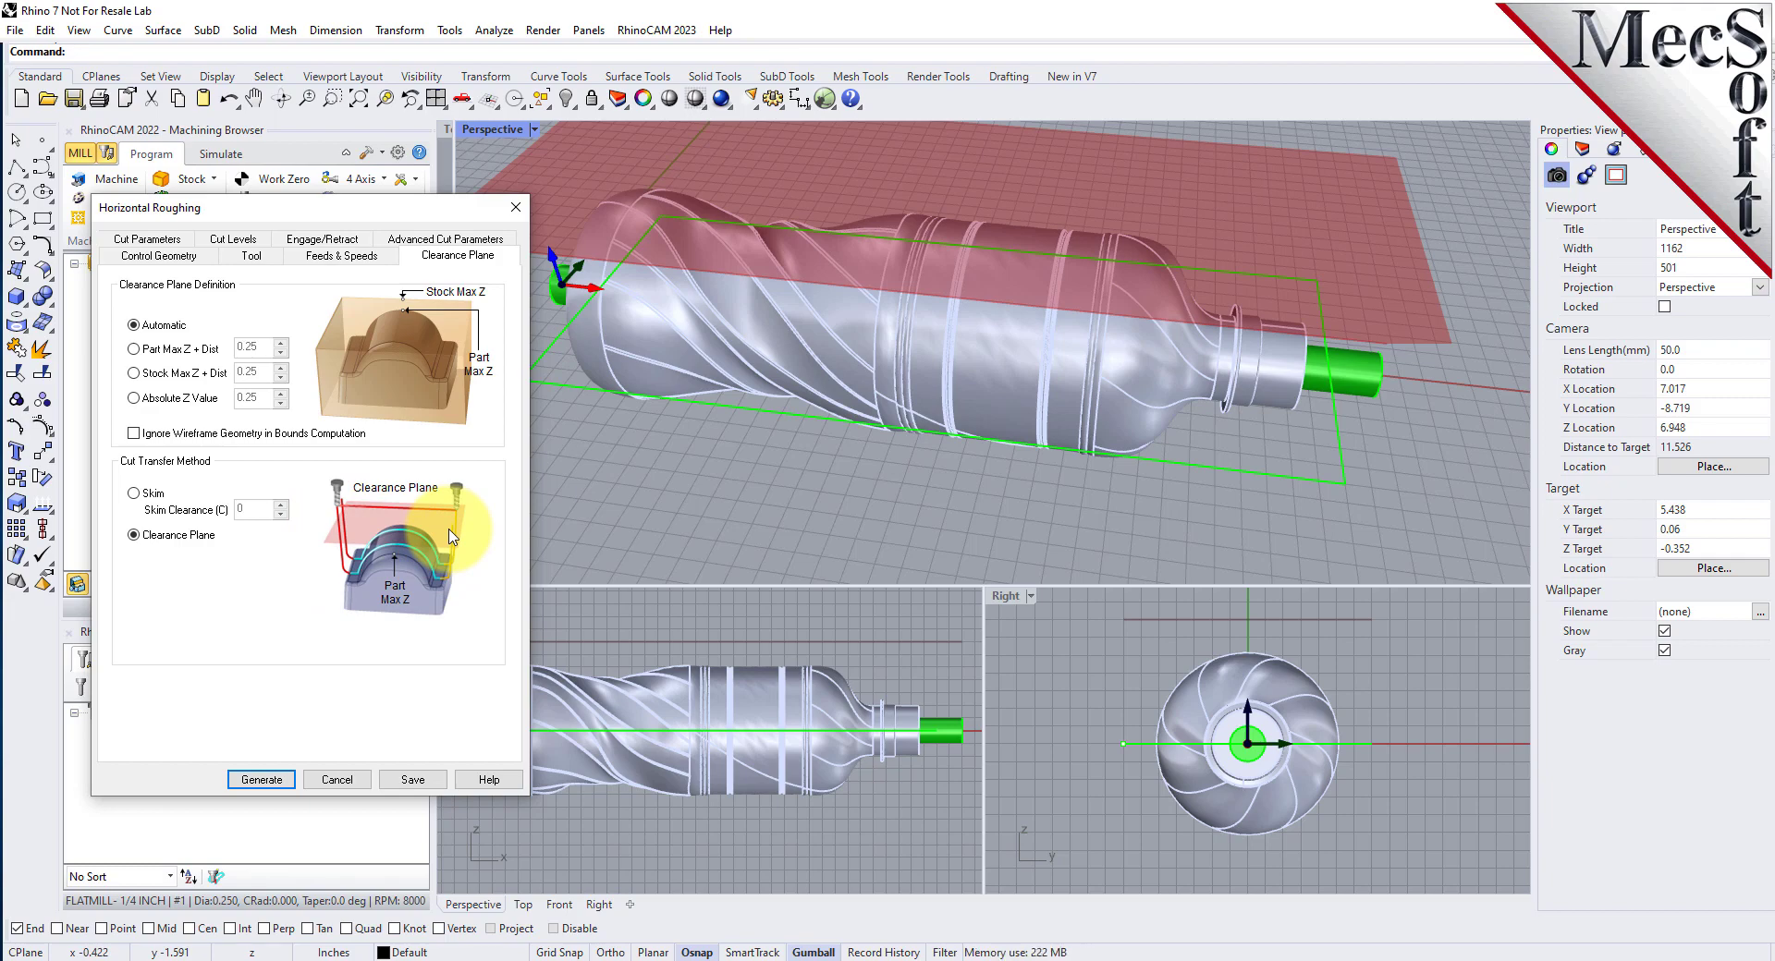
pyautogui.moveTo(843, 317); pyautogui.dragTo(843, 68, button='right')
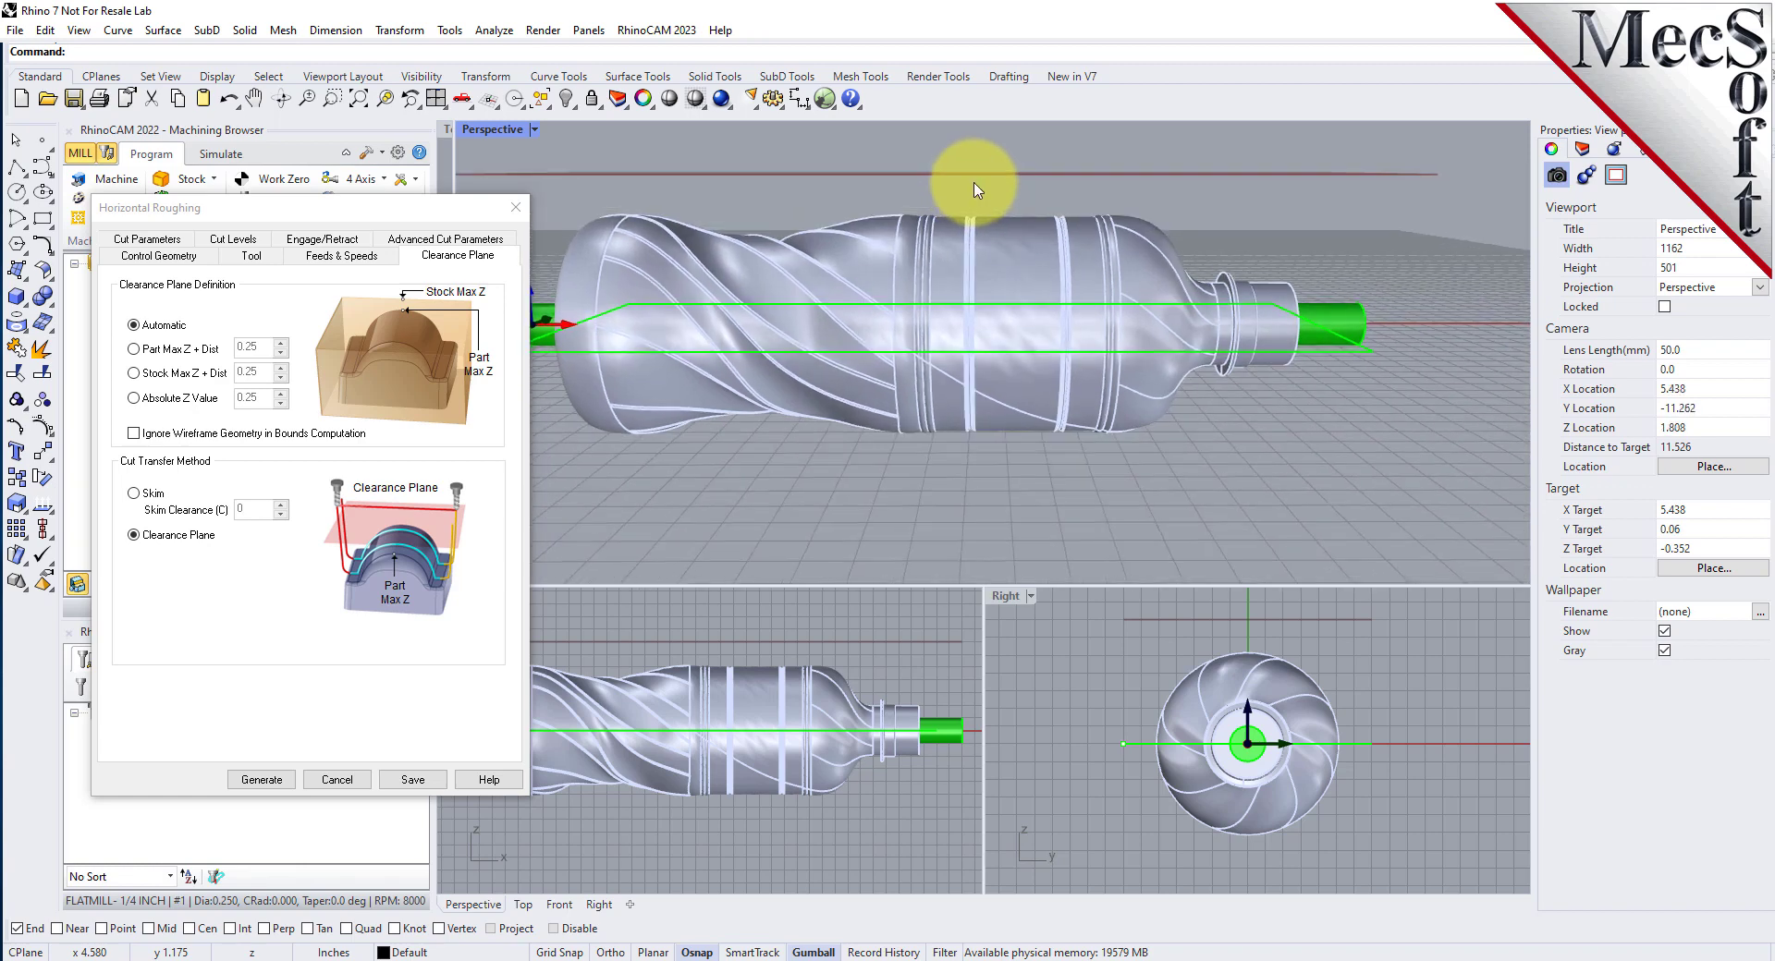
pyautogui.moveTo(836, 188); pyautogui.dragTo(1100, 356, button='right')
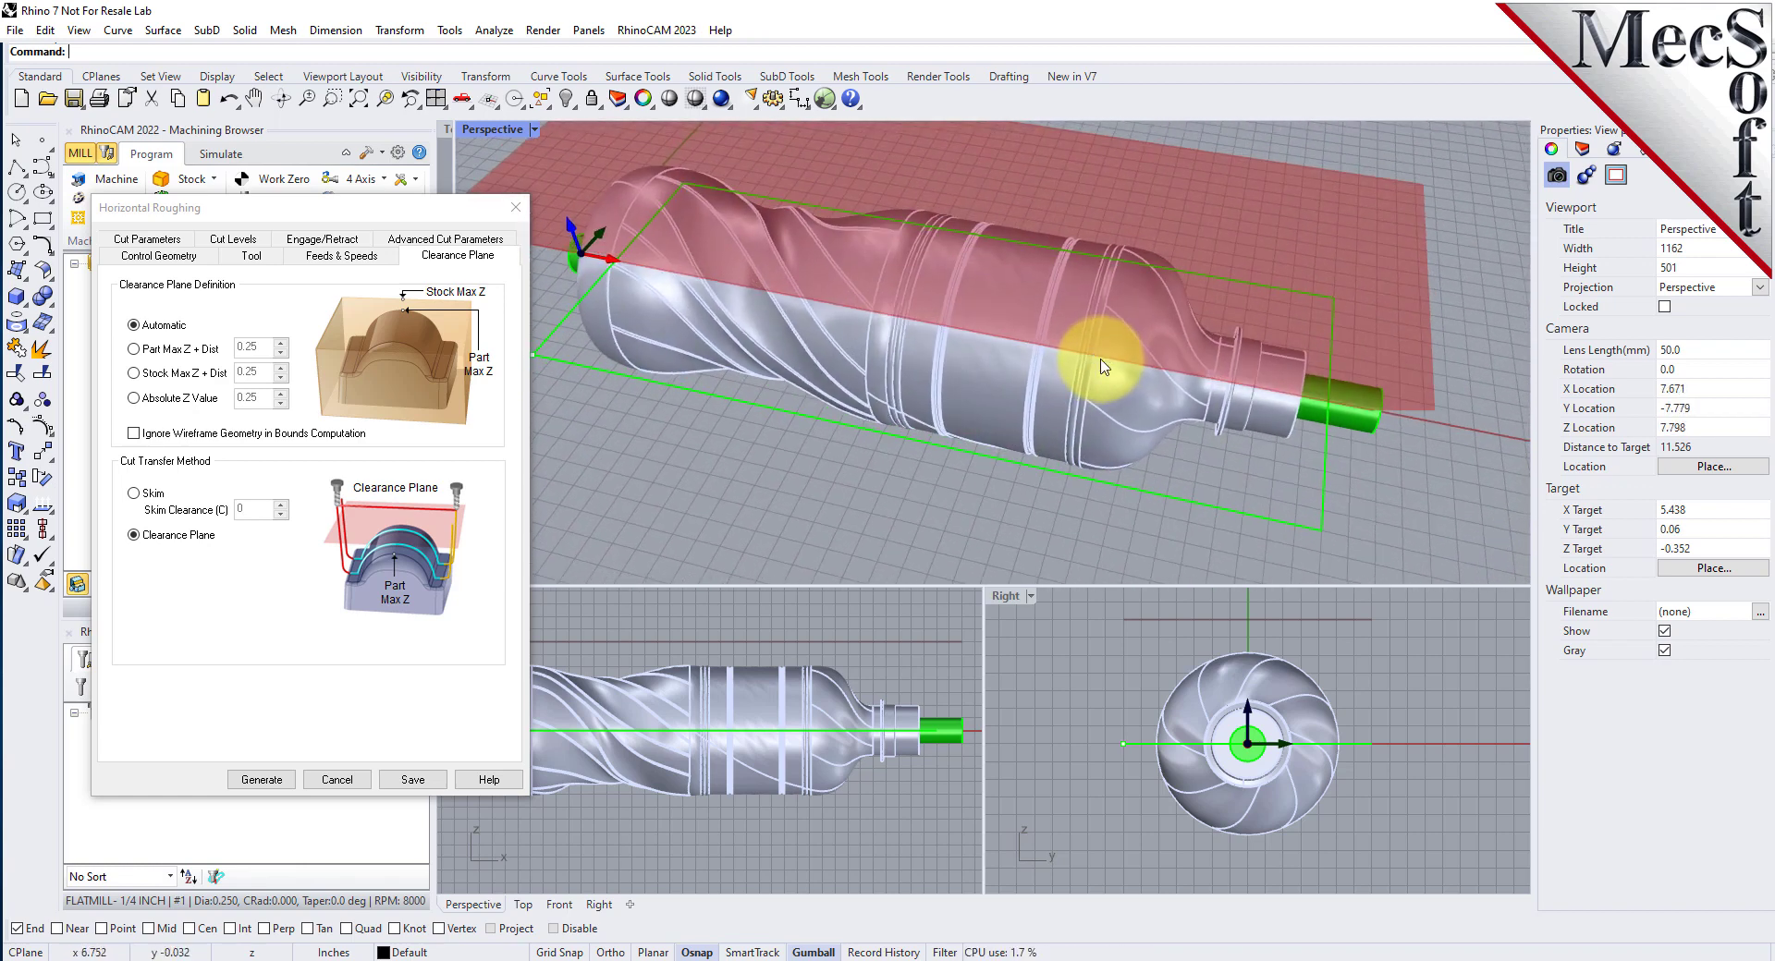
# Step: Review the roughing tolerances and stock allowance, and set the stepover distance to 40% of the tool diameter
pyautogui.click(150, 240)
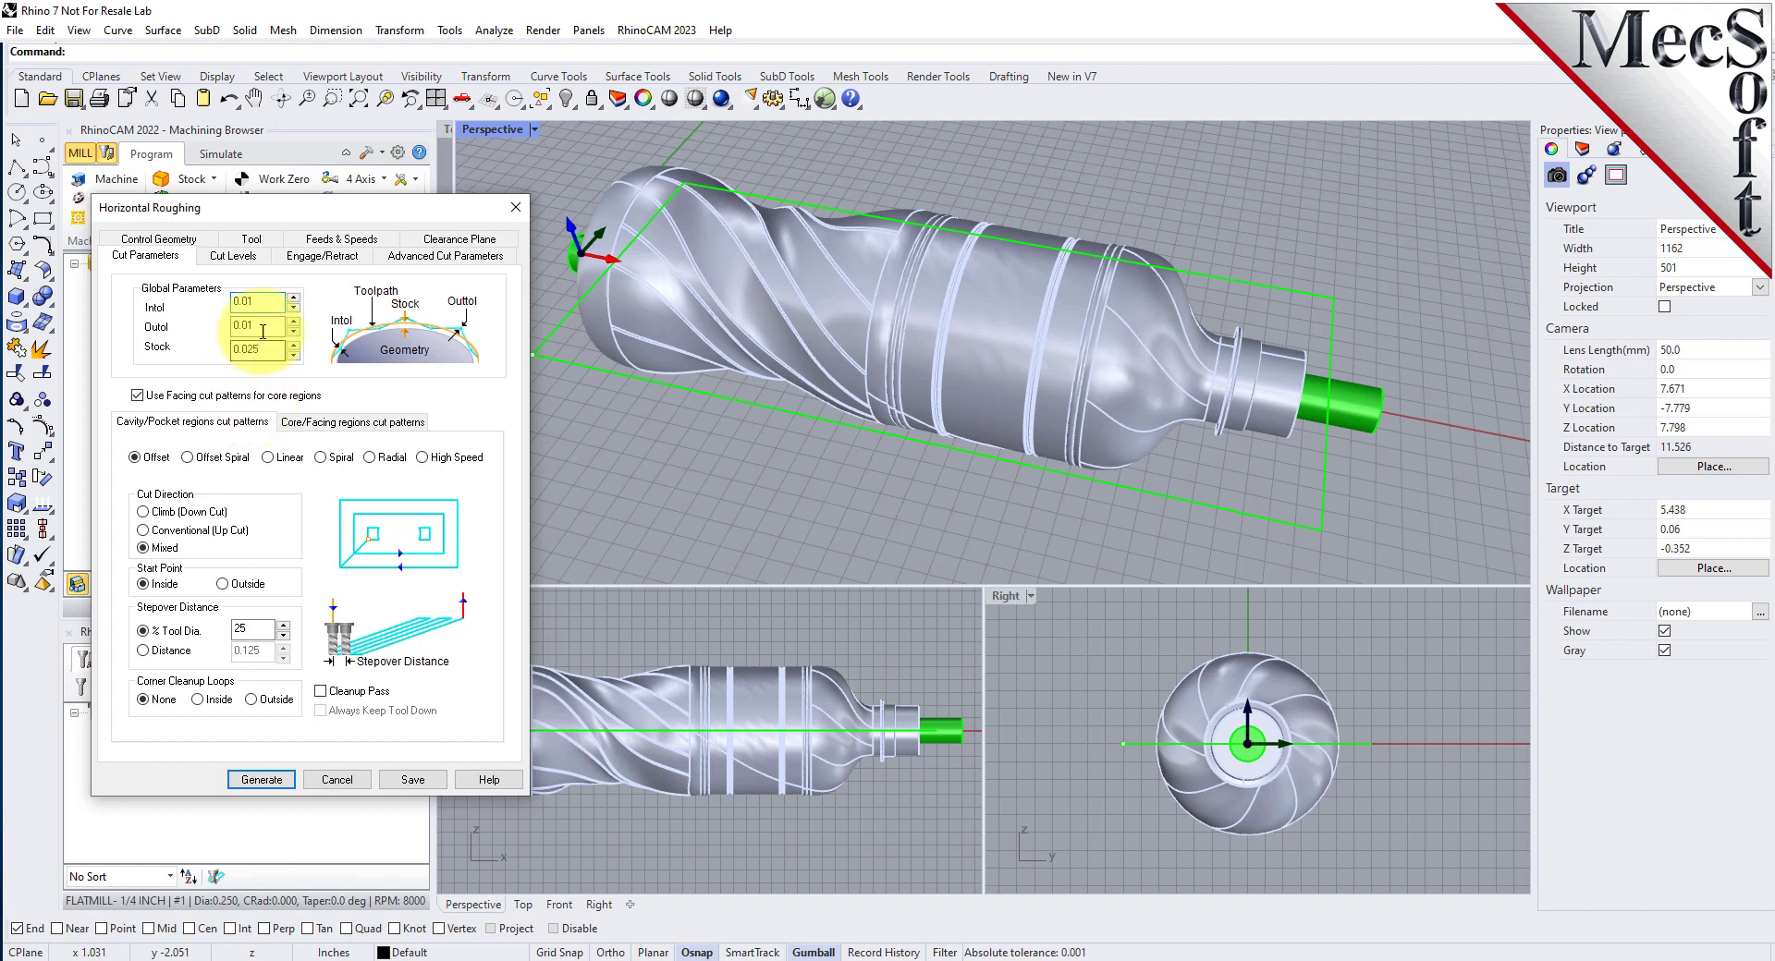
pyautogui.press('Tab')
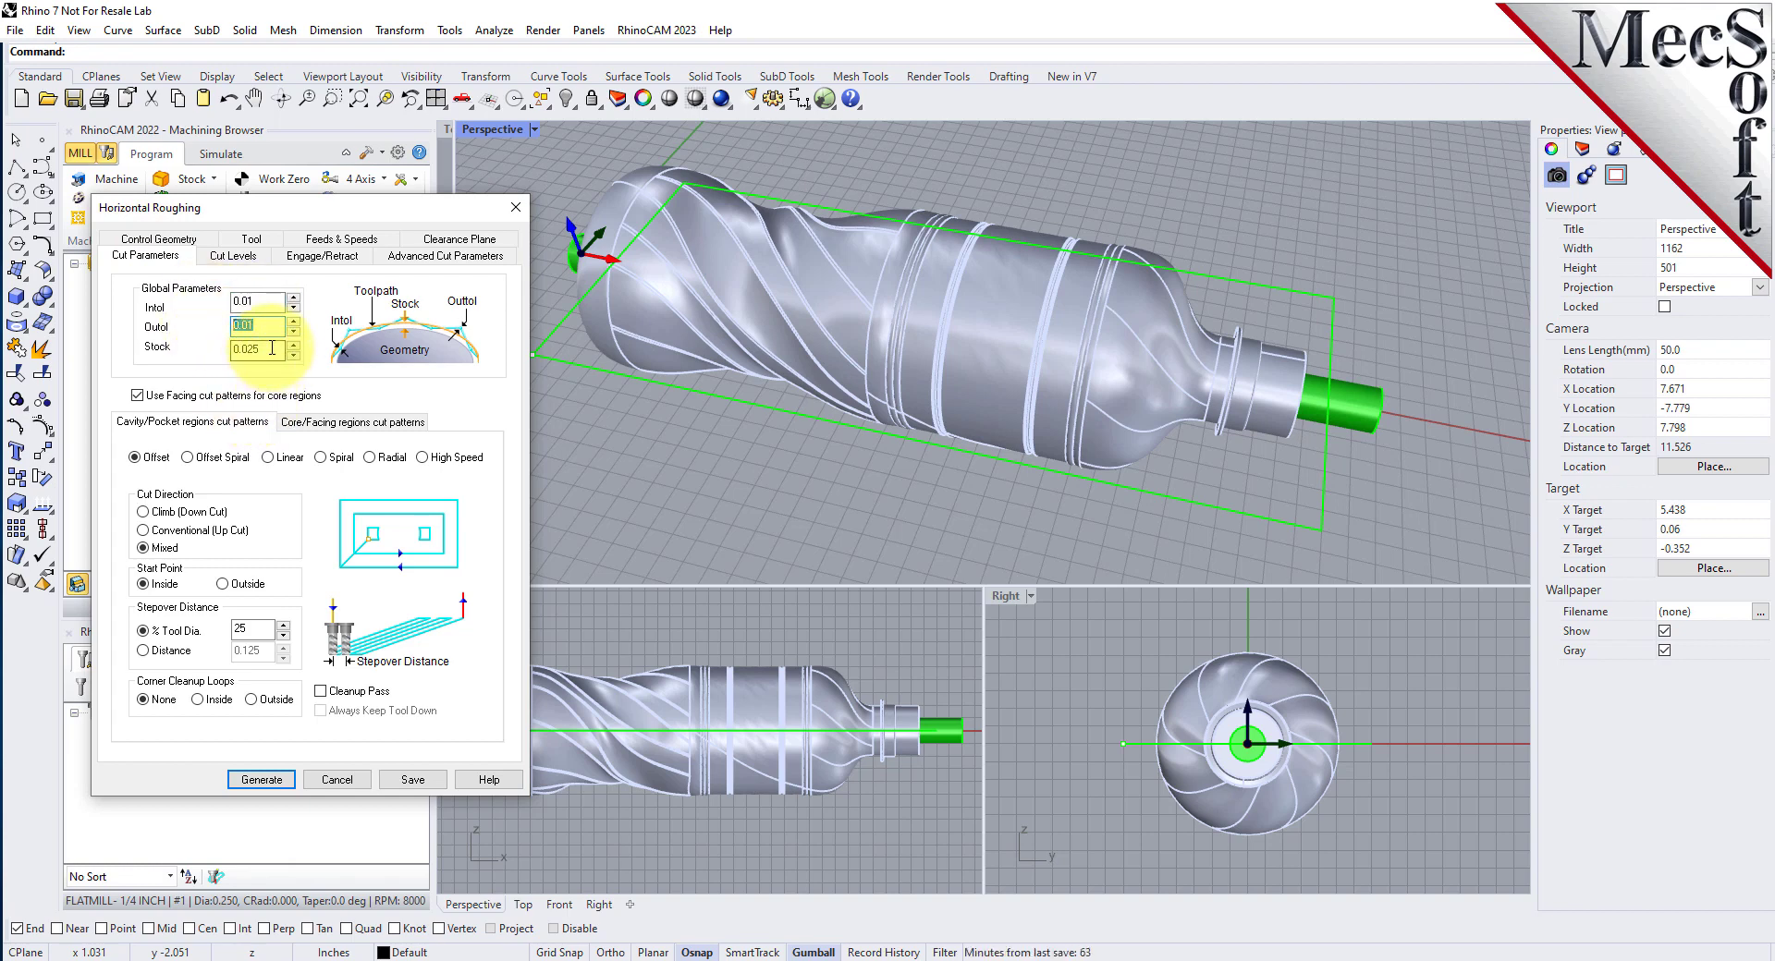
pyautogui.press('Tab')
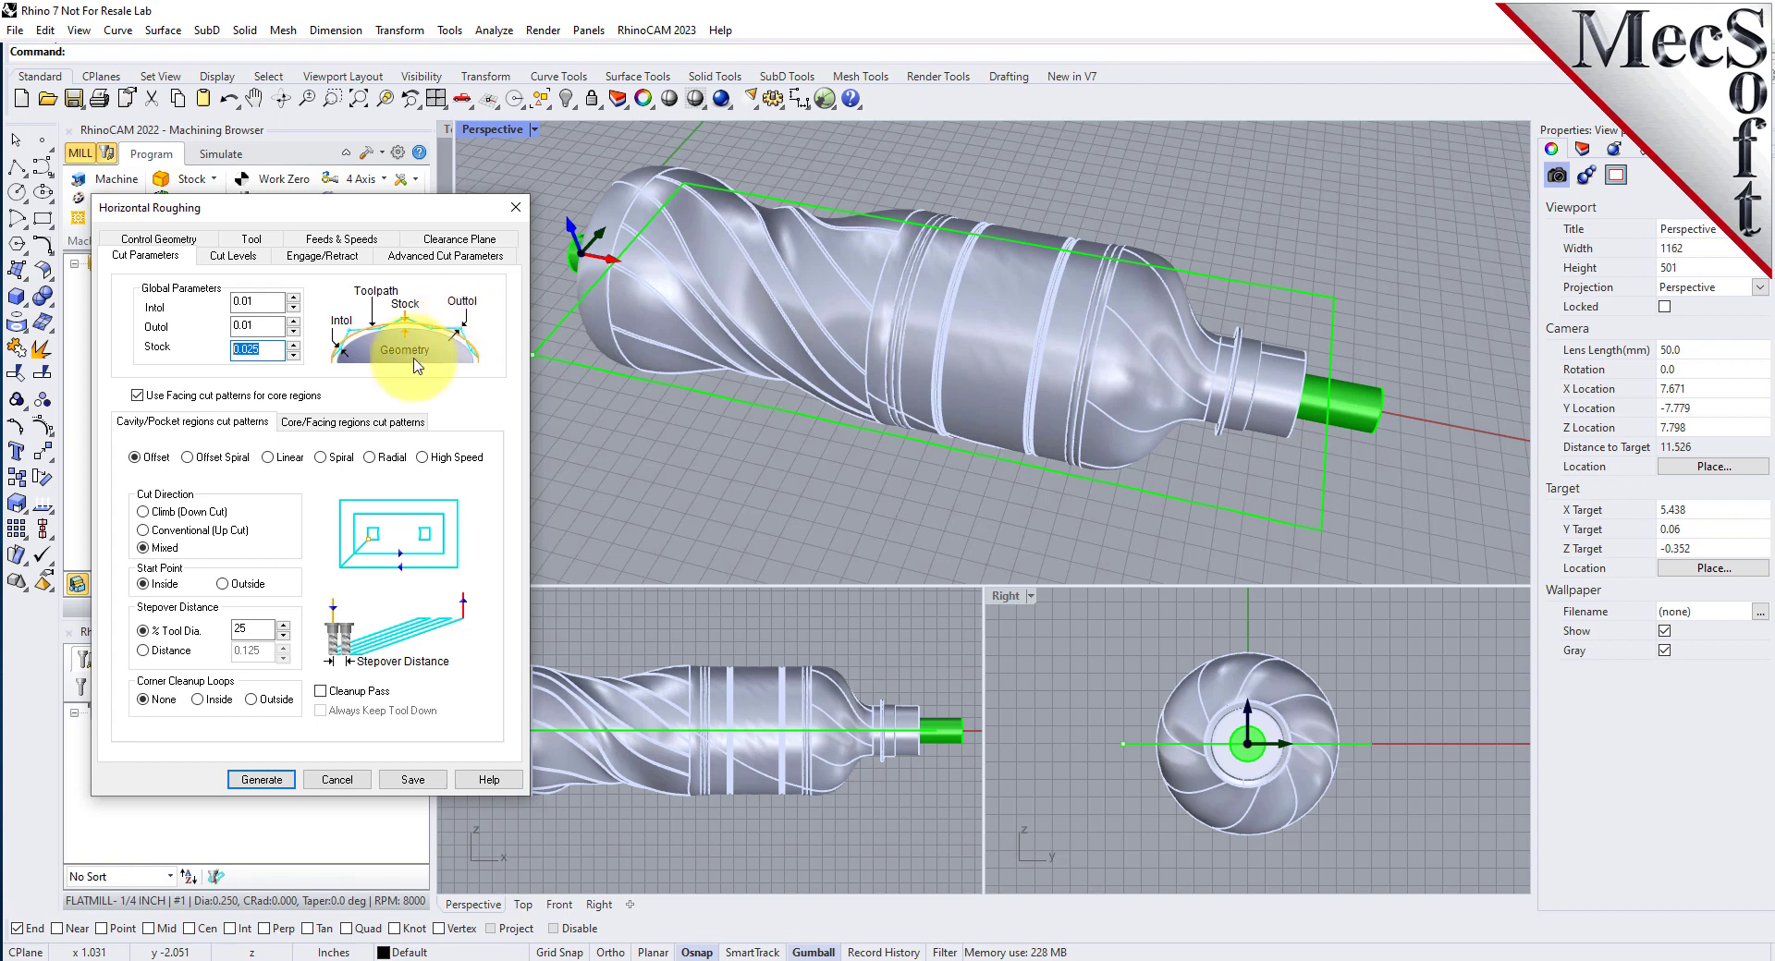
pyautogui.doubleClick(246, 628)
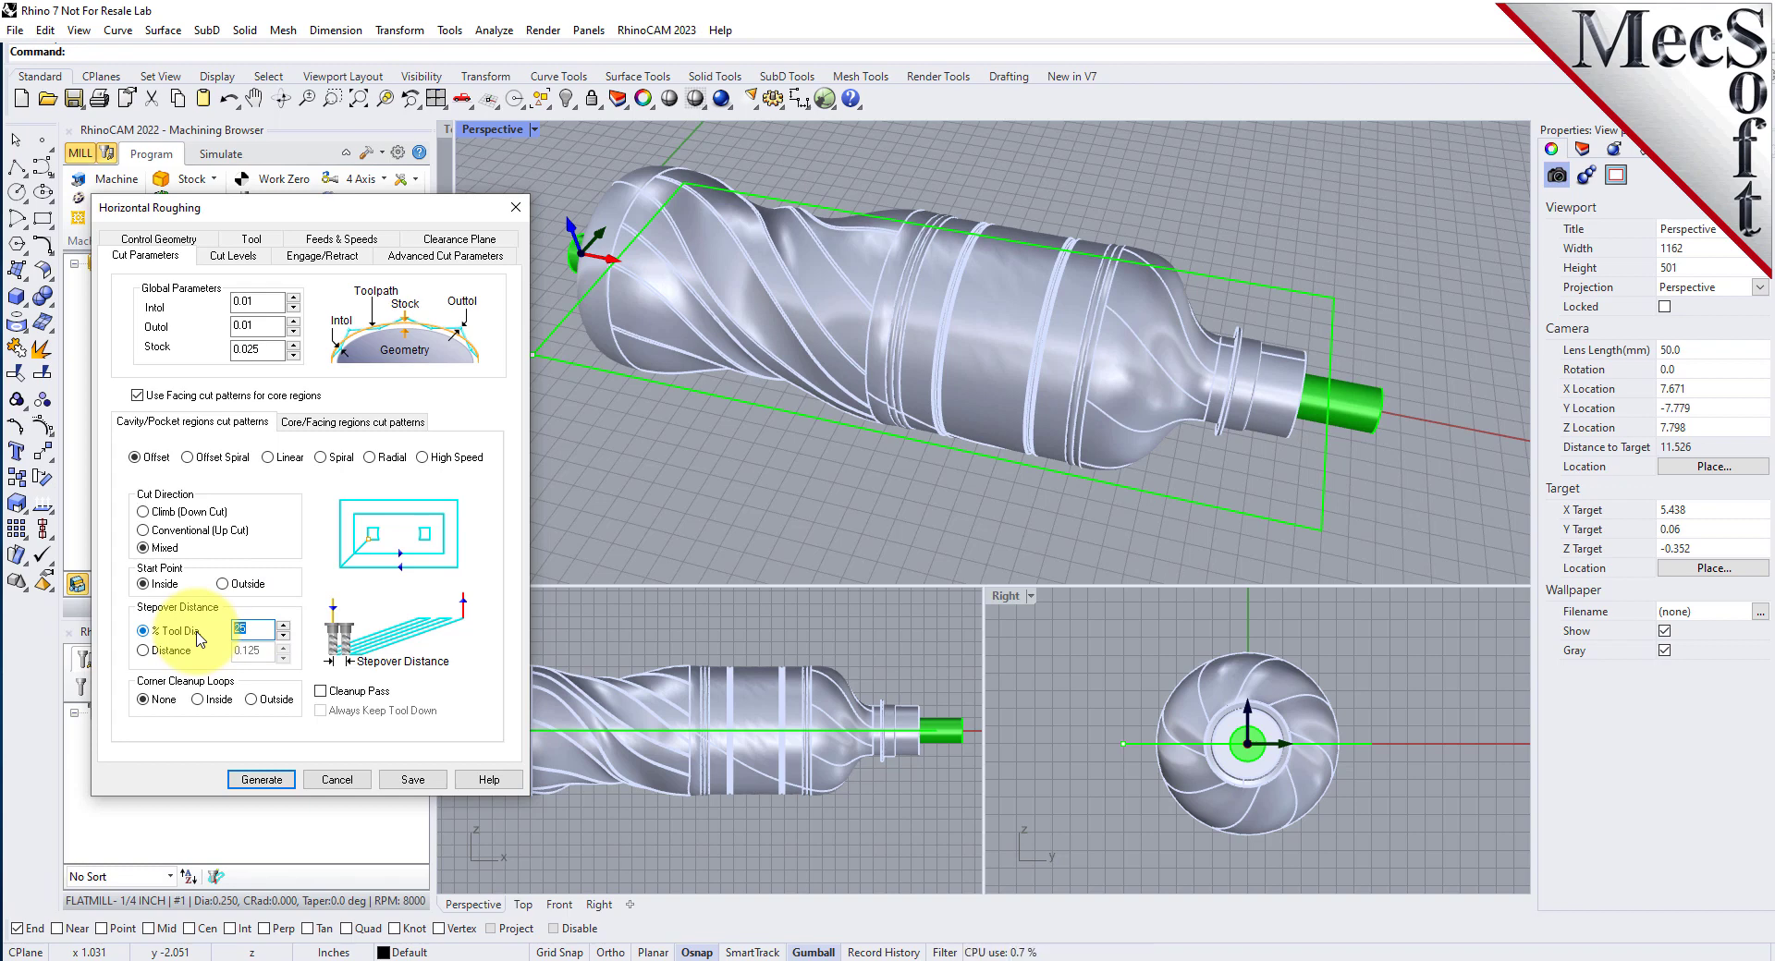
pyautogui.write('40')
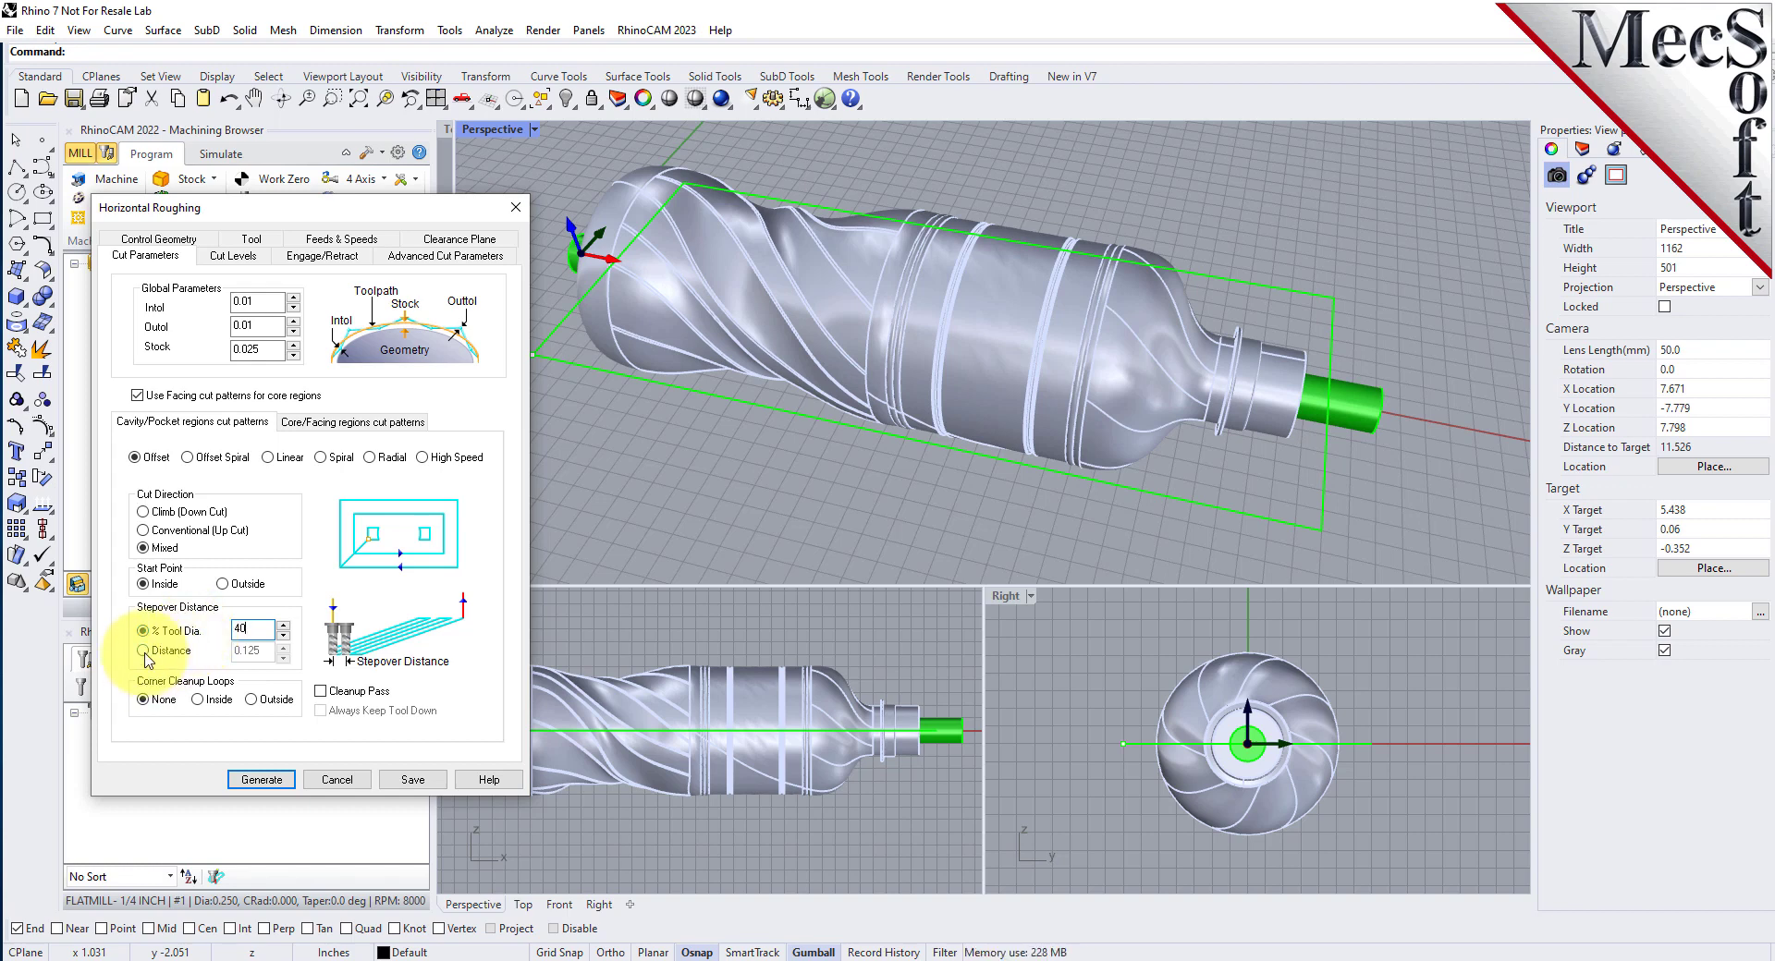
# Step: Examine the roughing operation's stepdown control and compare it with the cut pattern settings
pyautogui.click(233, 255)
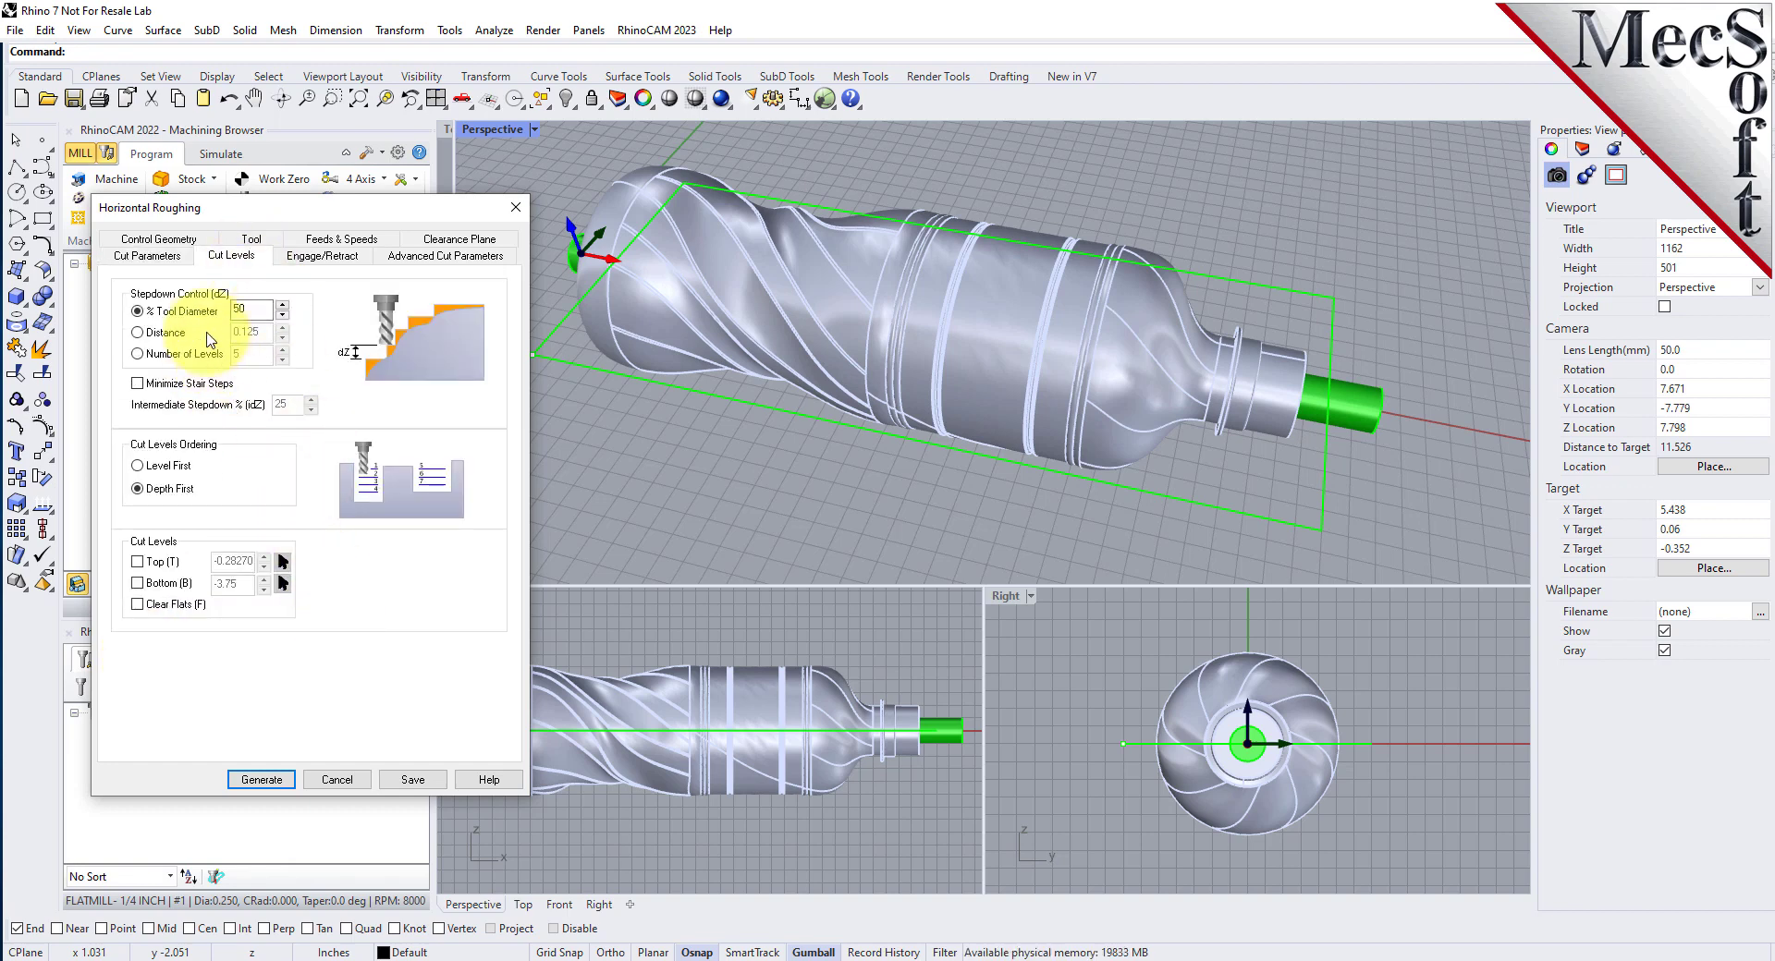
pyautogui.doubleClick(250, 309)
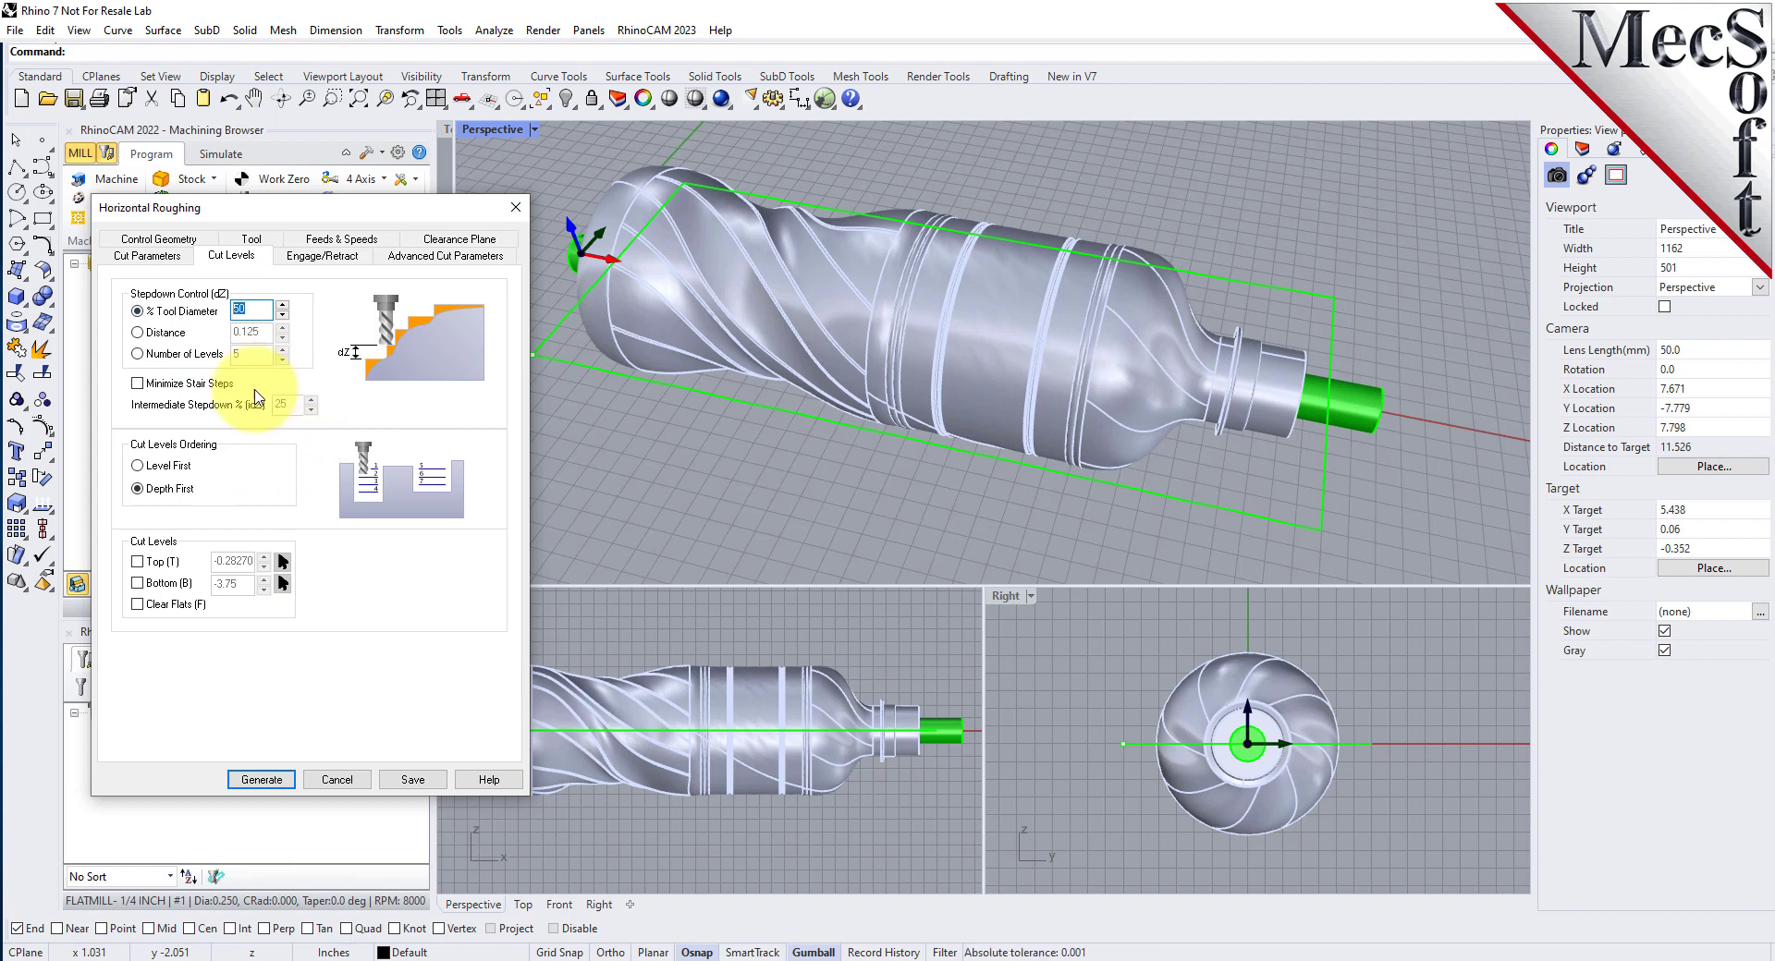
pyautogui.click(147, 255)
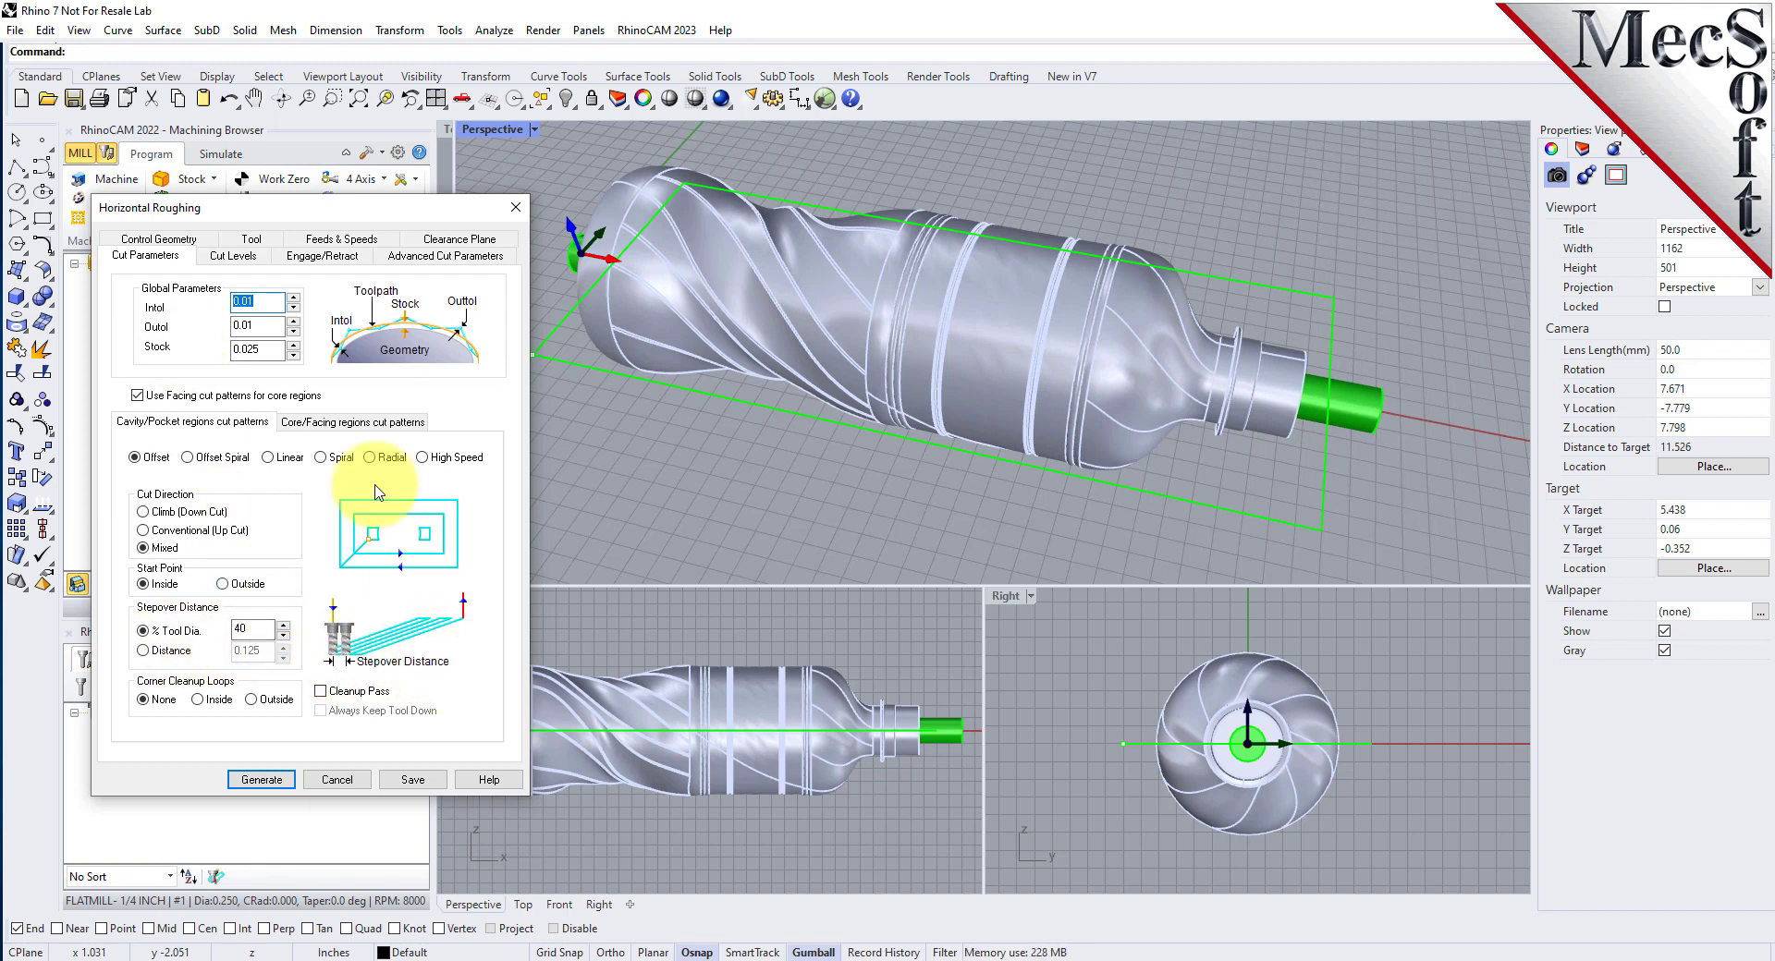
# Step: Enable the bottom cut level for the roughing operation and set it to 0
pyautogui.click(232, 255)
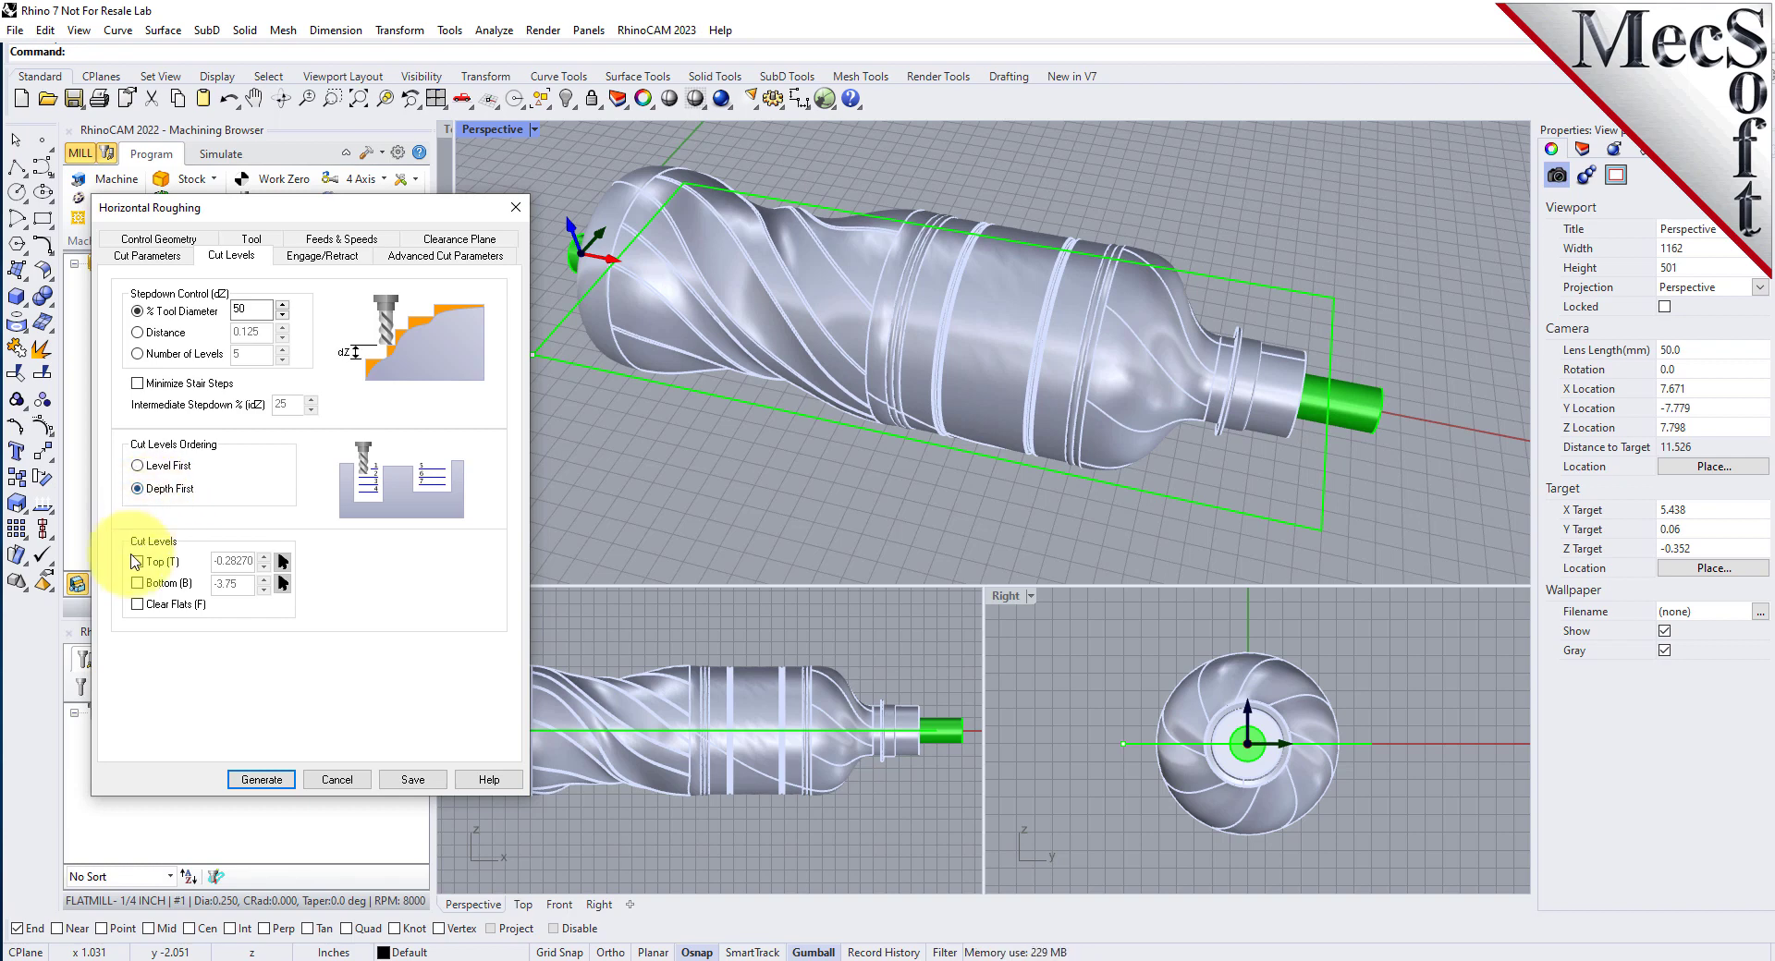
pyautogui.click(137, 583)
pyautogui.doubleClick(247, 584)
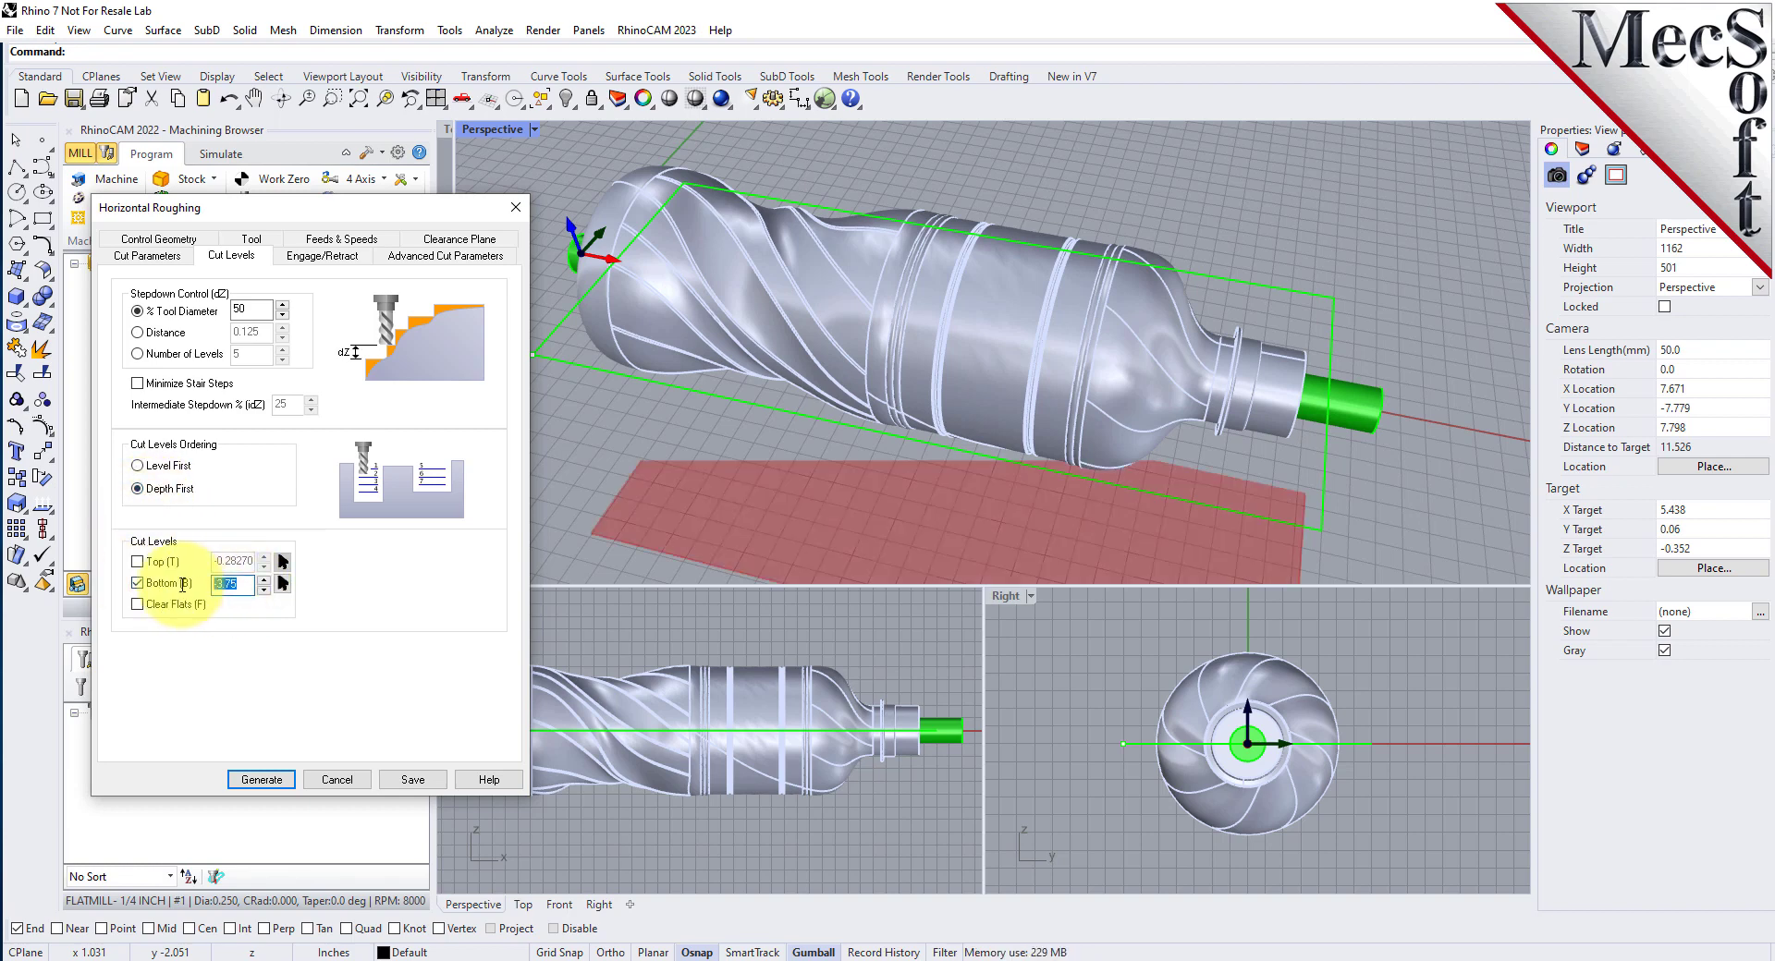
pyautogui.write('0')
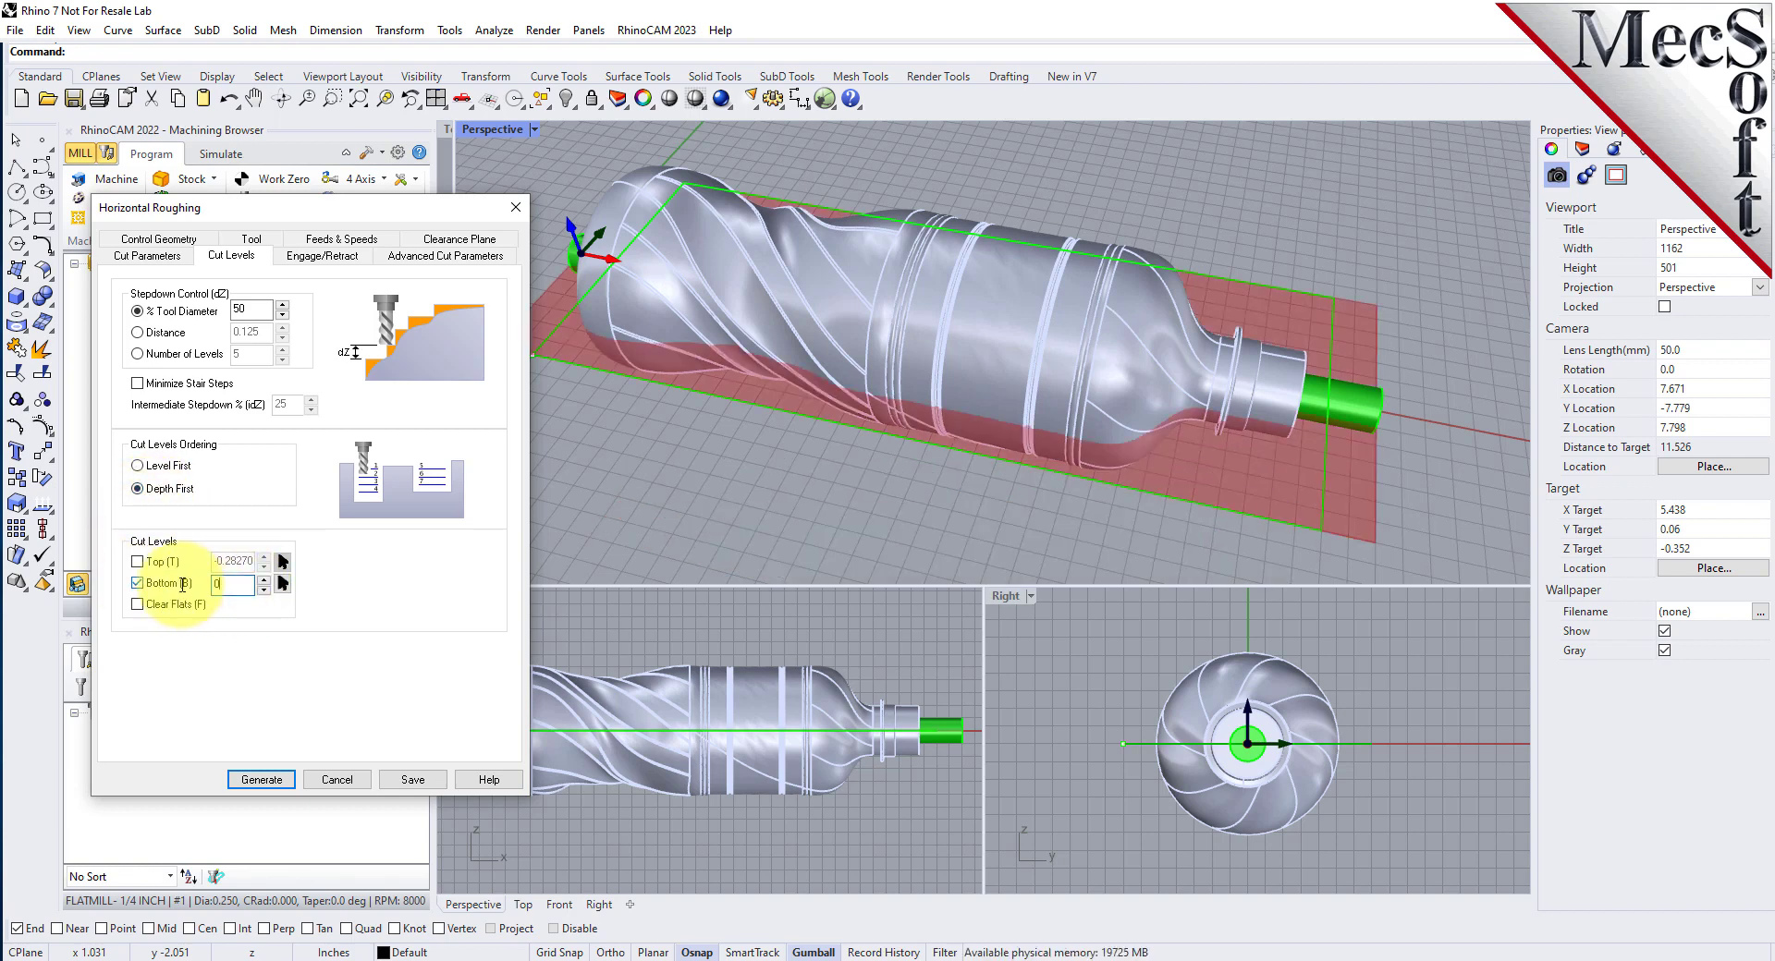
# Step: Check the bottom cut level plane against the bottle in the Perspective view and re-enter 0 as the bottom level
pyautogui.moveTo(1101, 467); pyautogui.dragTo(1161, 329, button='right')
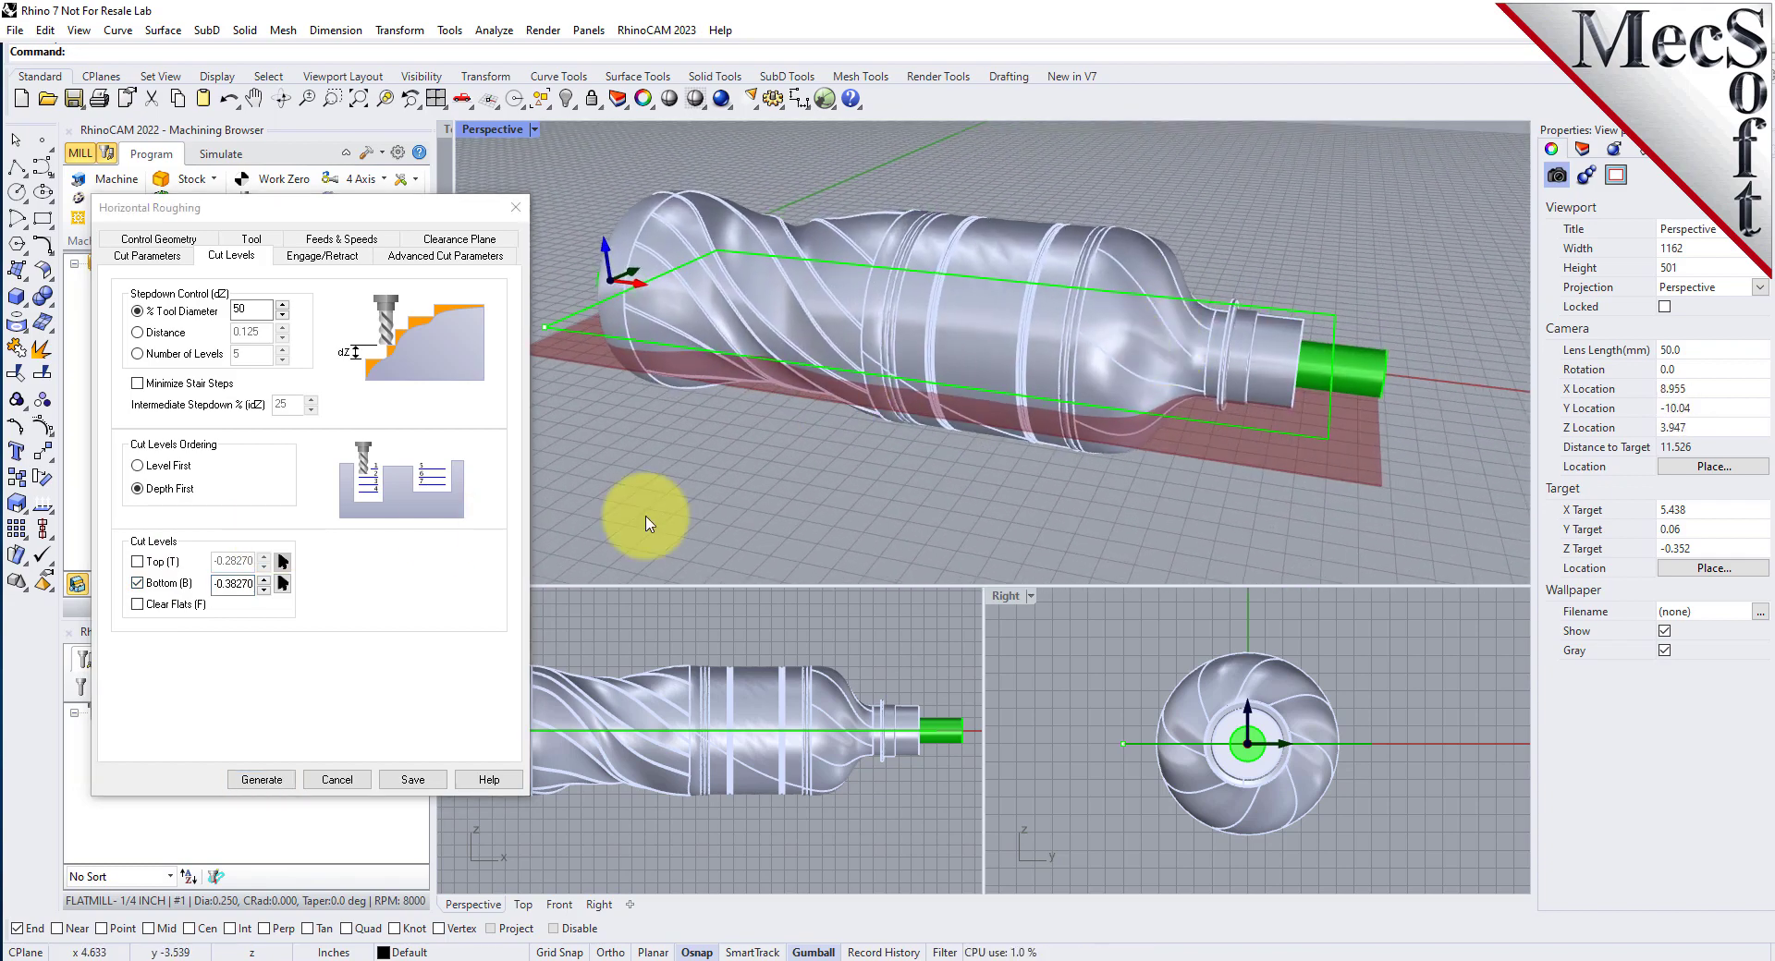
pyautogui.click(219, 581)
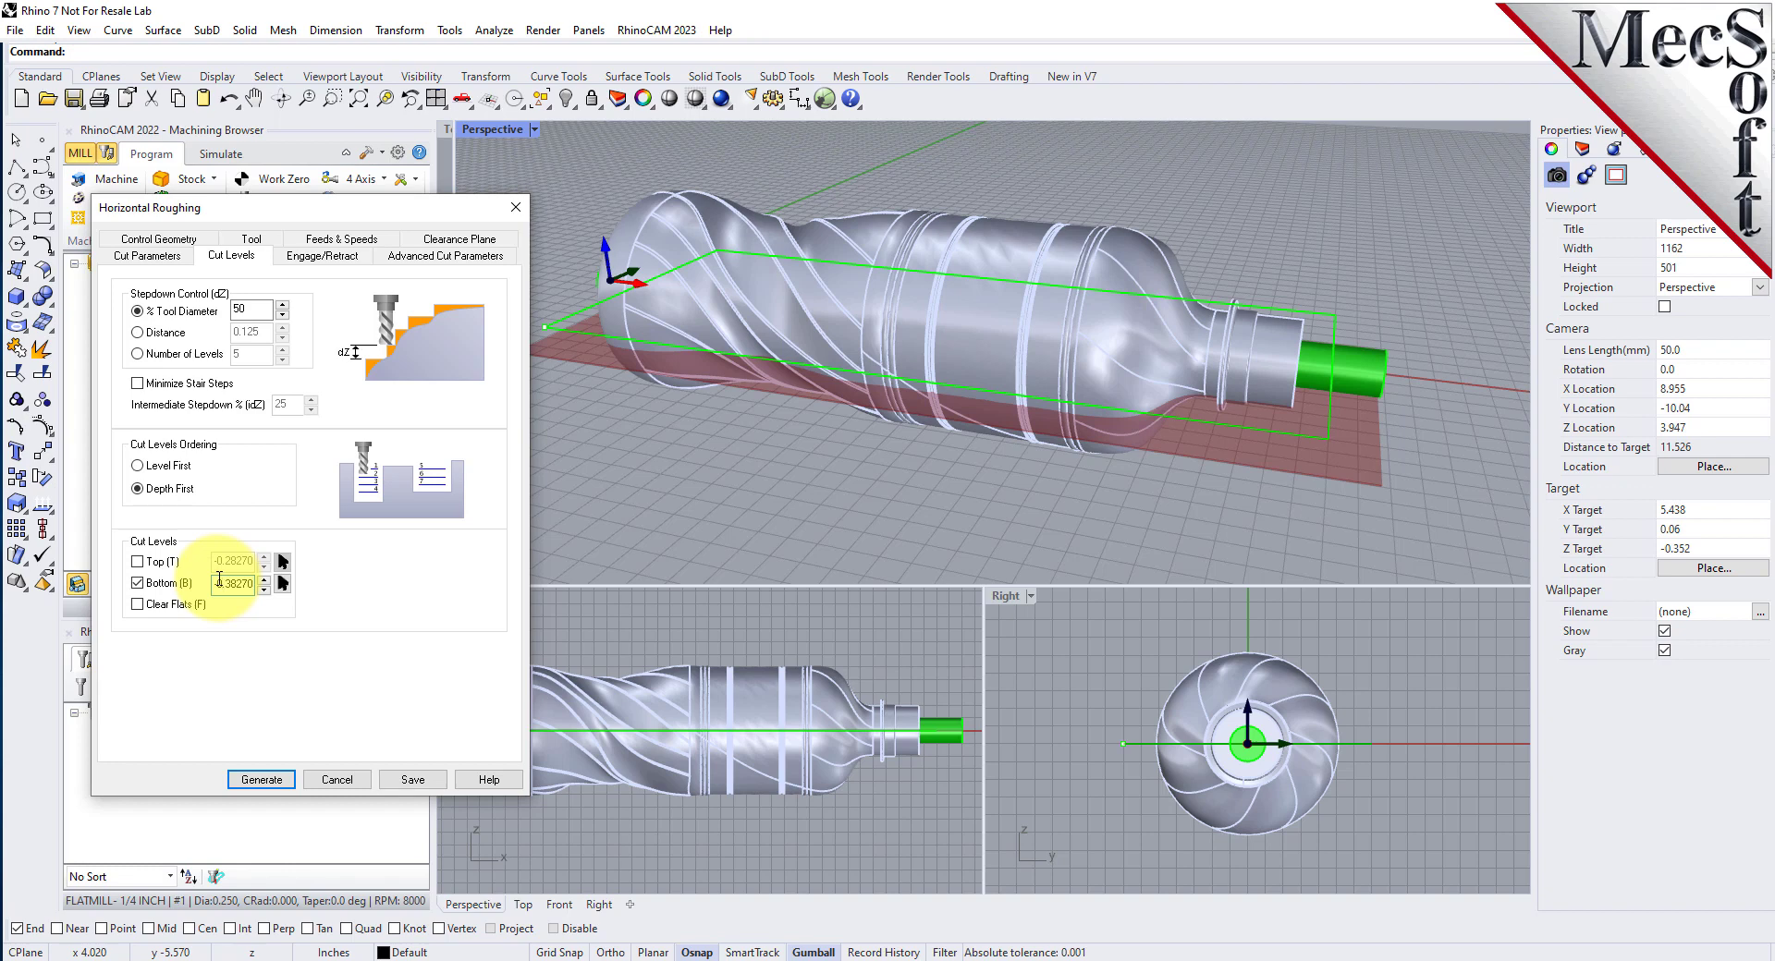
pyautogui.click(219, 582)
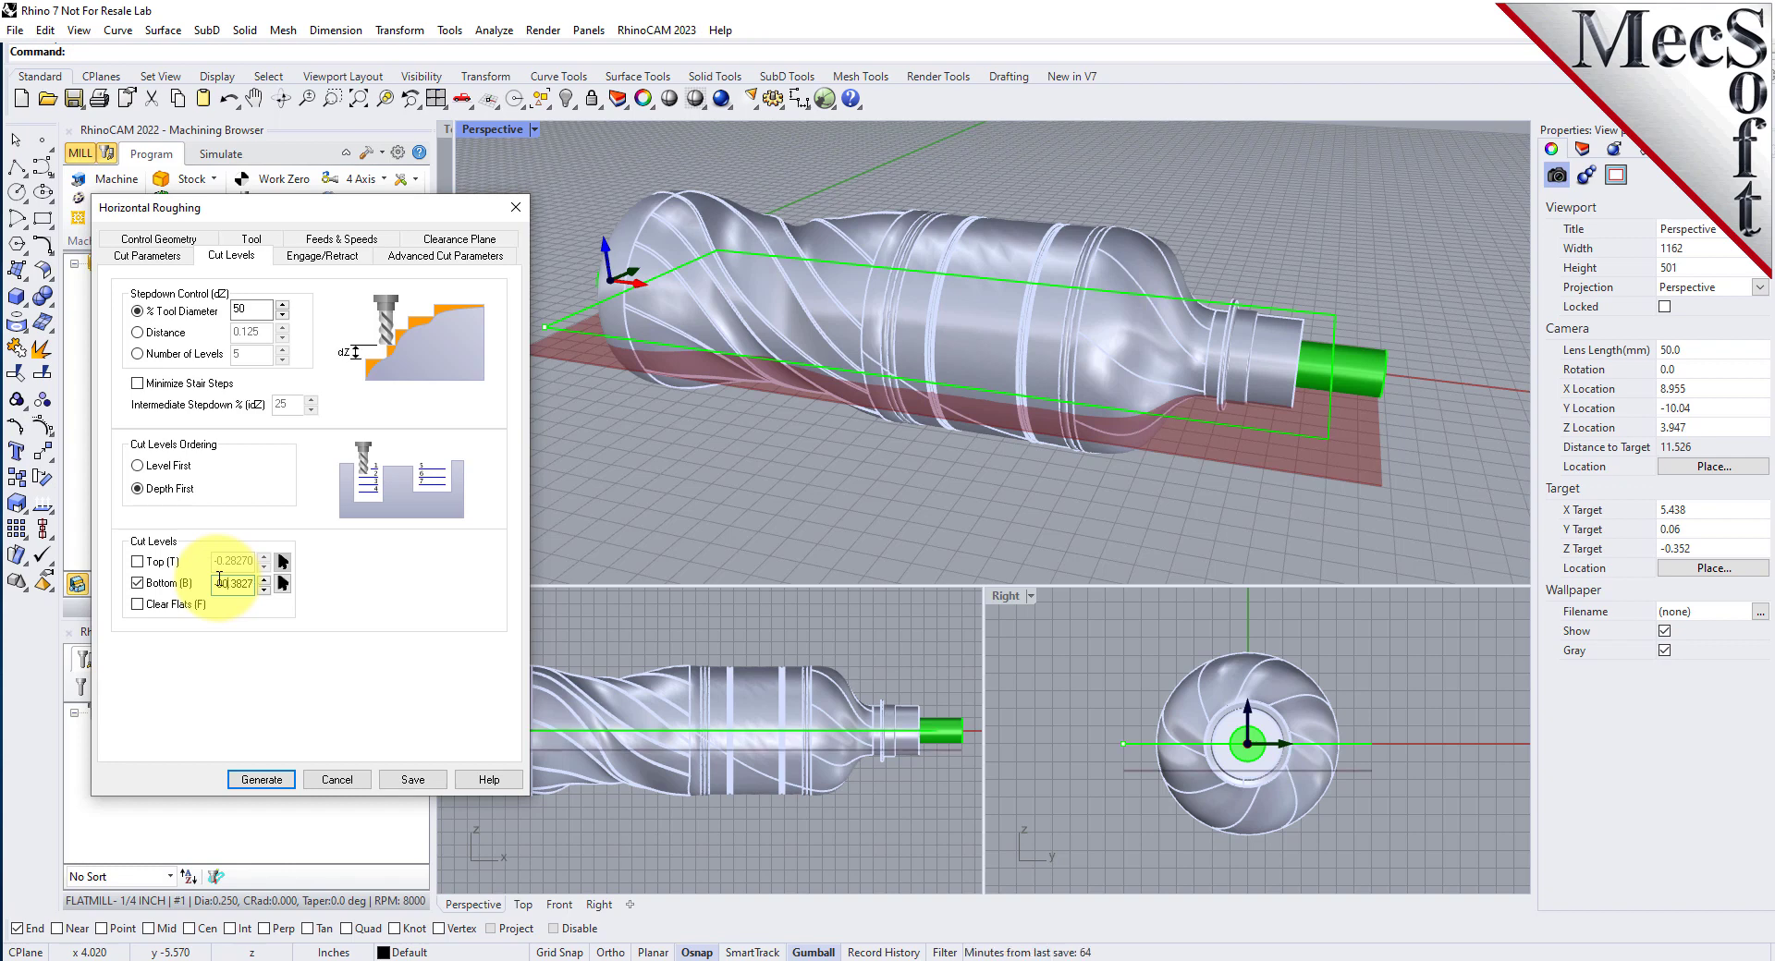
pyautogui.press('Delete')
pyautogui.press('Delete')
pyautogui.press('Delete')
pyautogui.press('Delete')
pyautogui.press('Delete')
pyautogui.press('Delete')
pyautogui.press('Delete')
pyautogui.press('Delete')
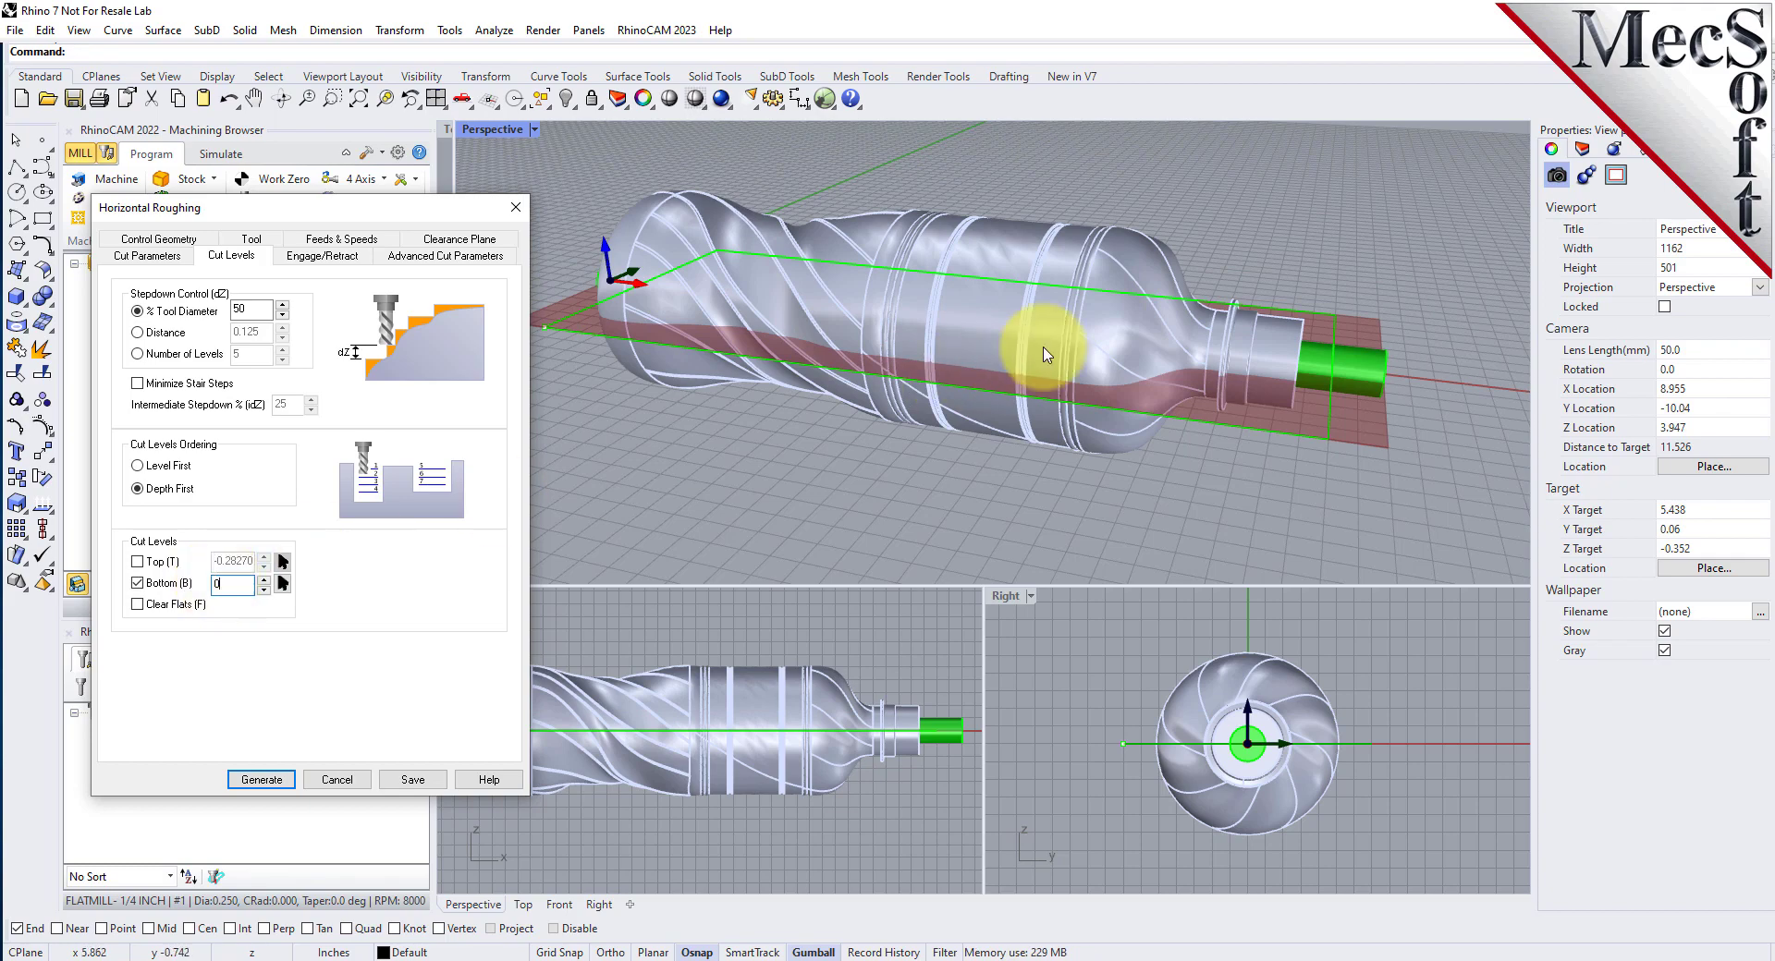
pyautogui.moveTo(1050, 337)
pyautogui.mouseDown(button='right')
pyautogui.moveTo(725, 436)
pyautogui.moveTo(449, 287)
pyautogui.moveTo(1053, 323)
pyautogui.mouseUp(button='right')
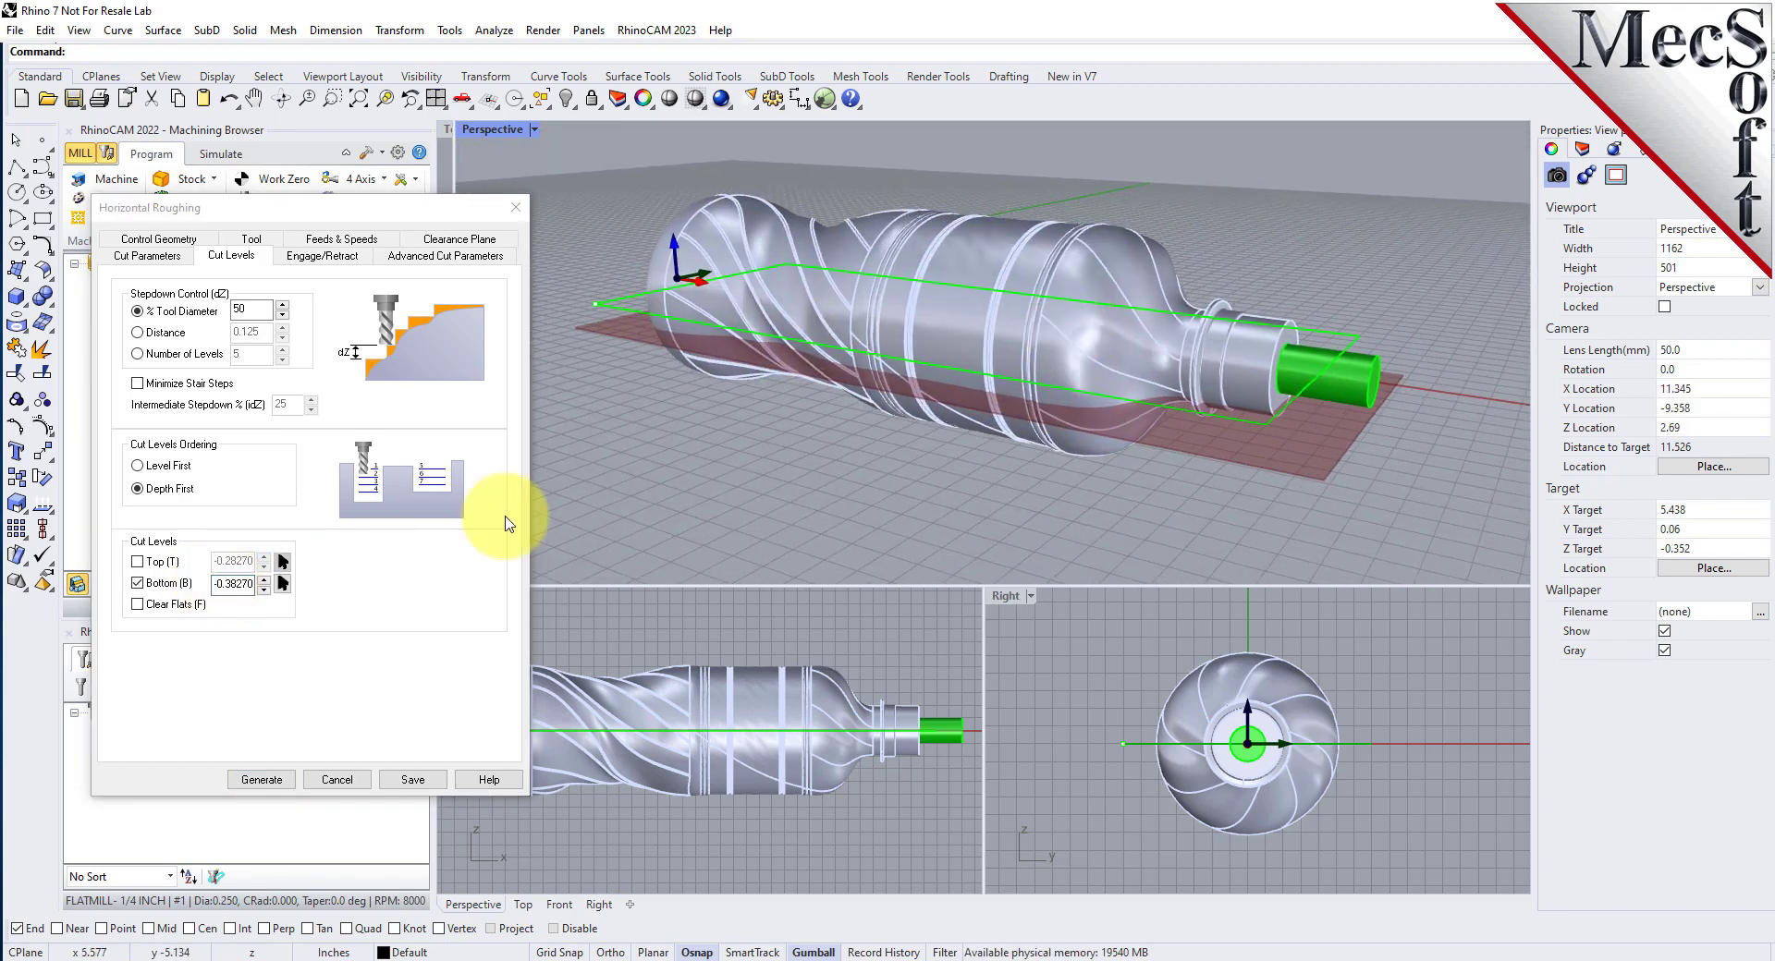
pyautogui.moveTo(218, 584); pyautogui.dragTo(327, 578)
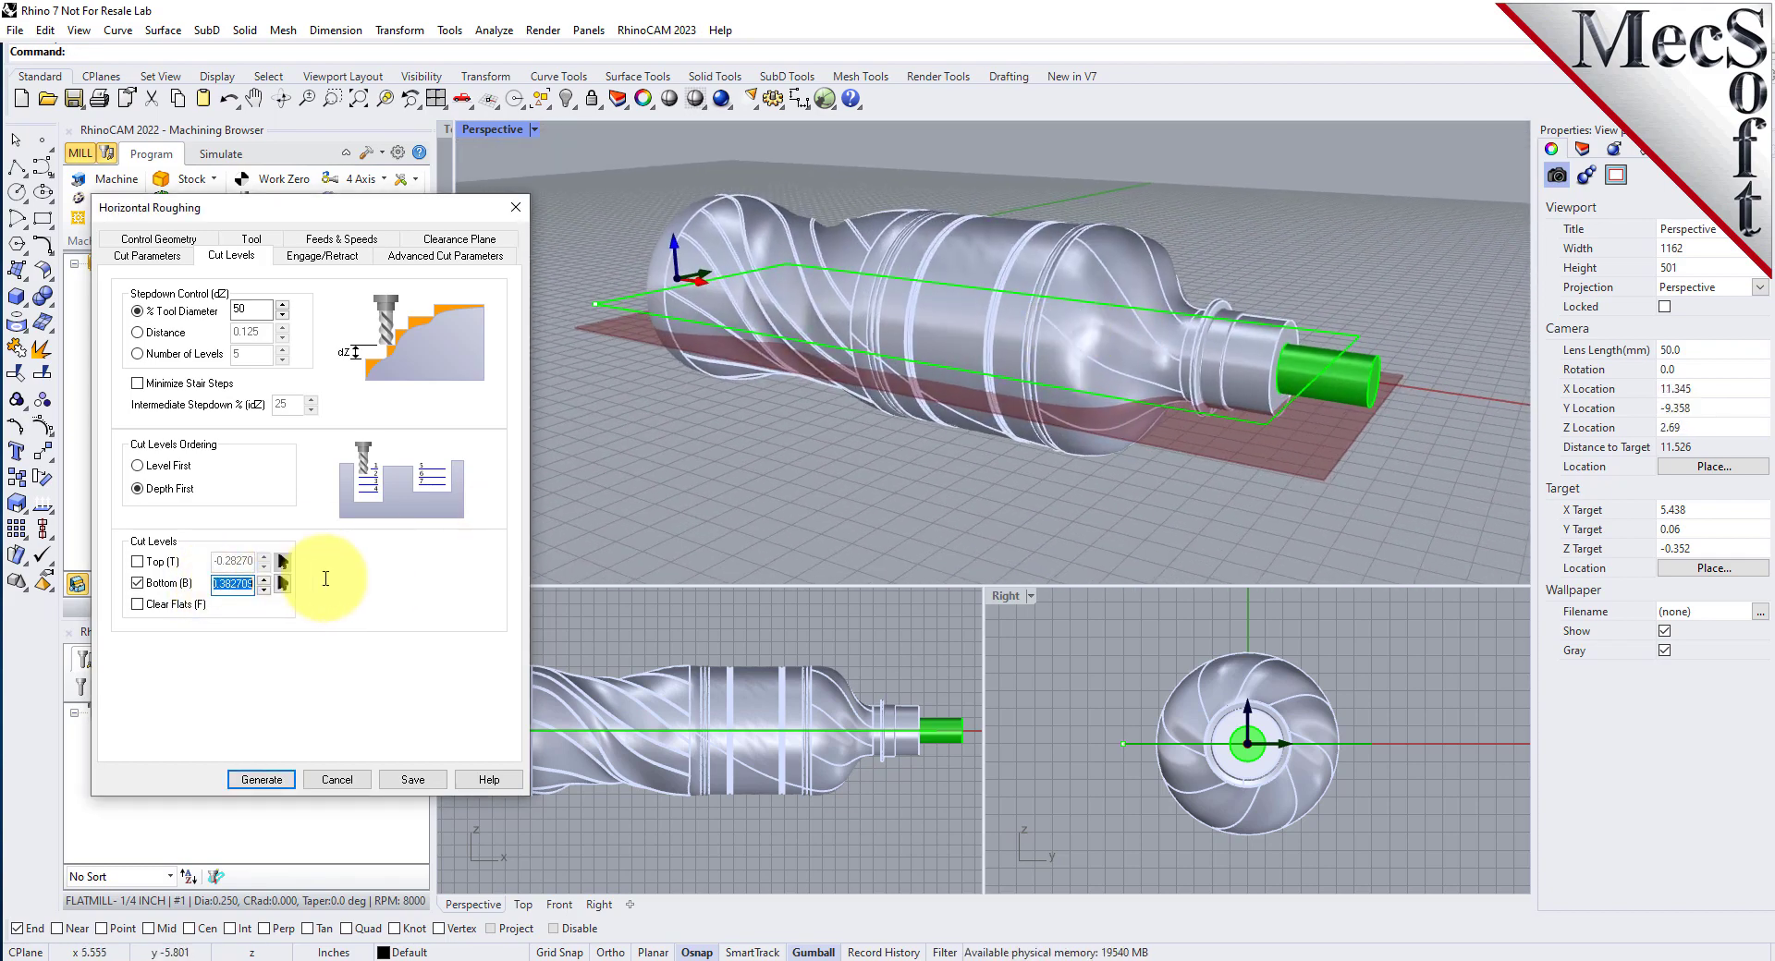
pyautogui.write('0')
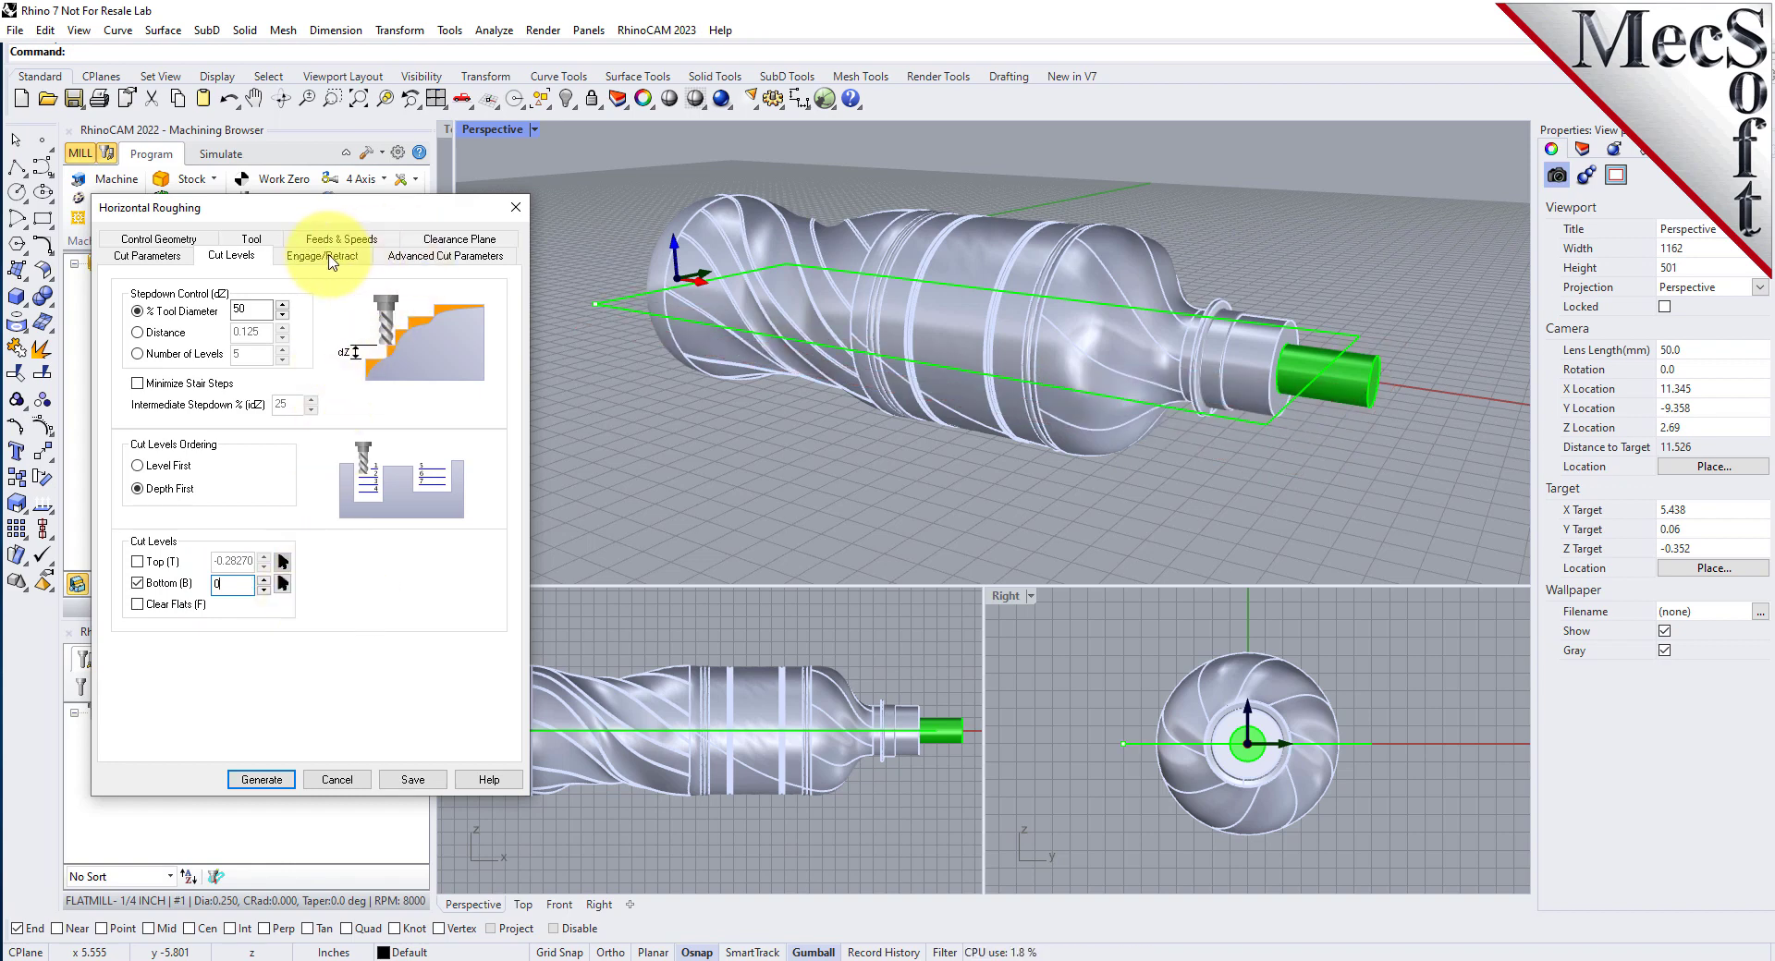
# Step: Set the engage/retract ramp in material to Path and keep Linear Extension for engagement in air
pyautogui.click(325, 256)
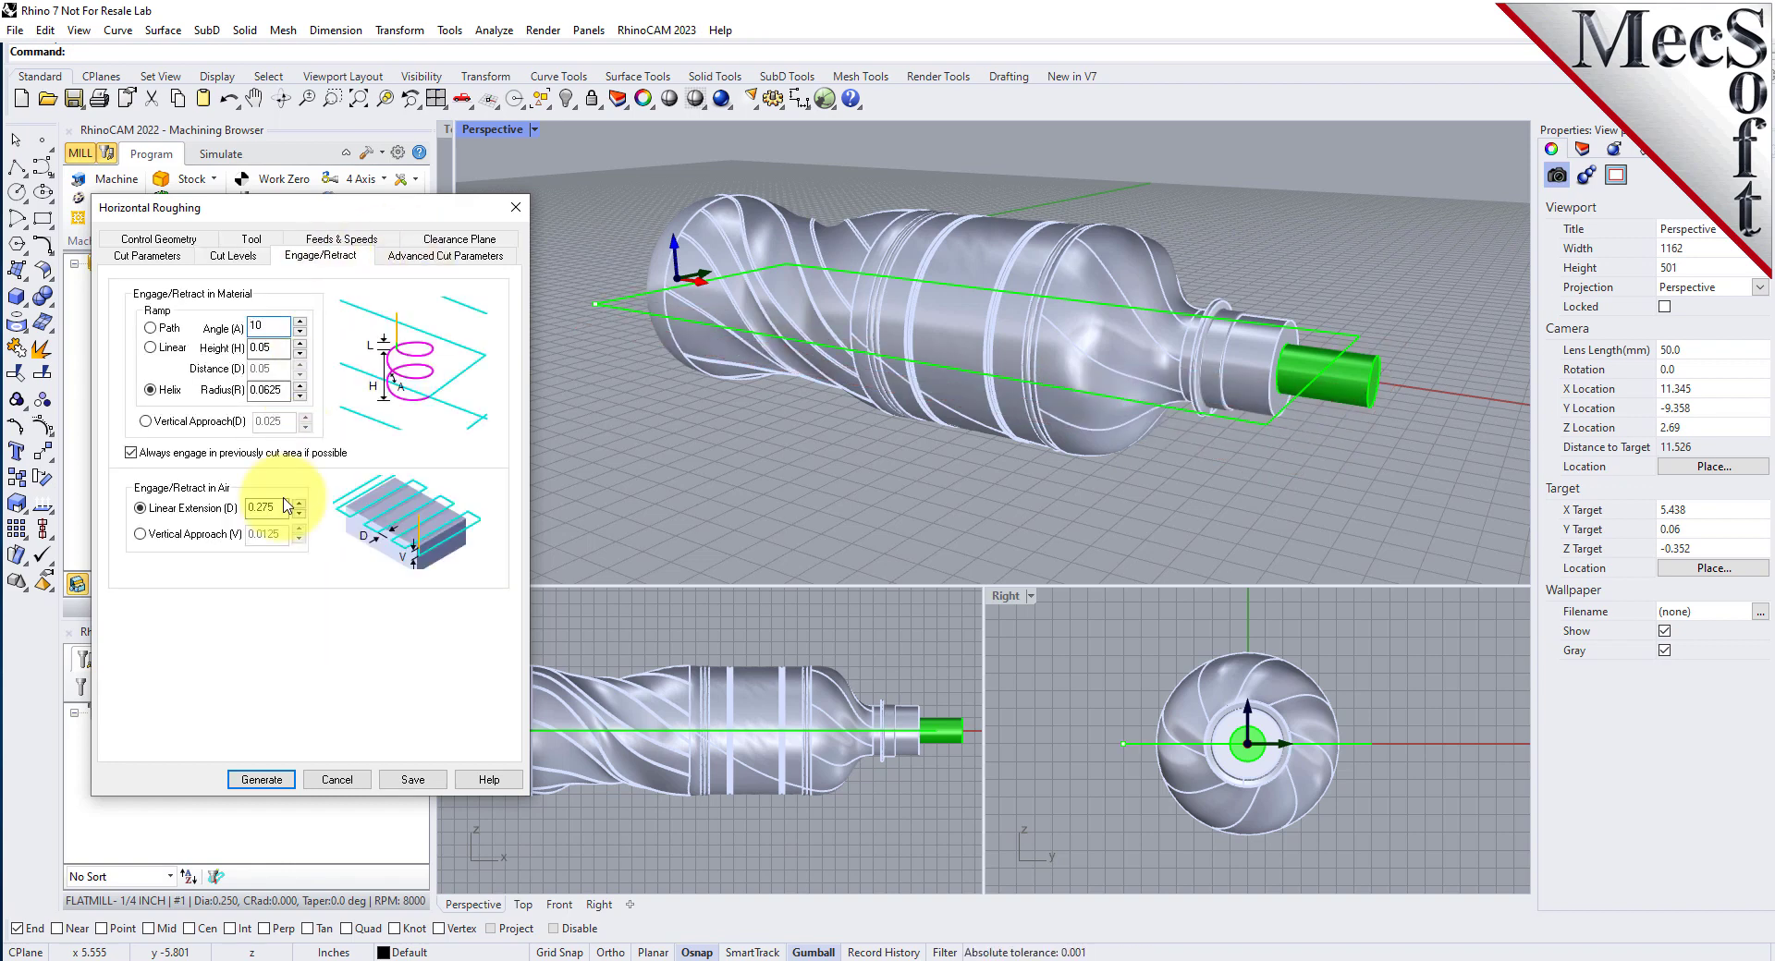
pyautogui.click(149, 328)
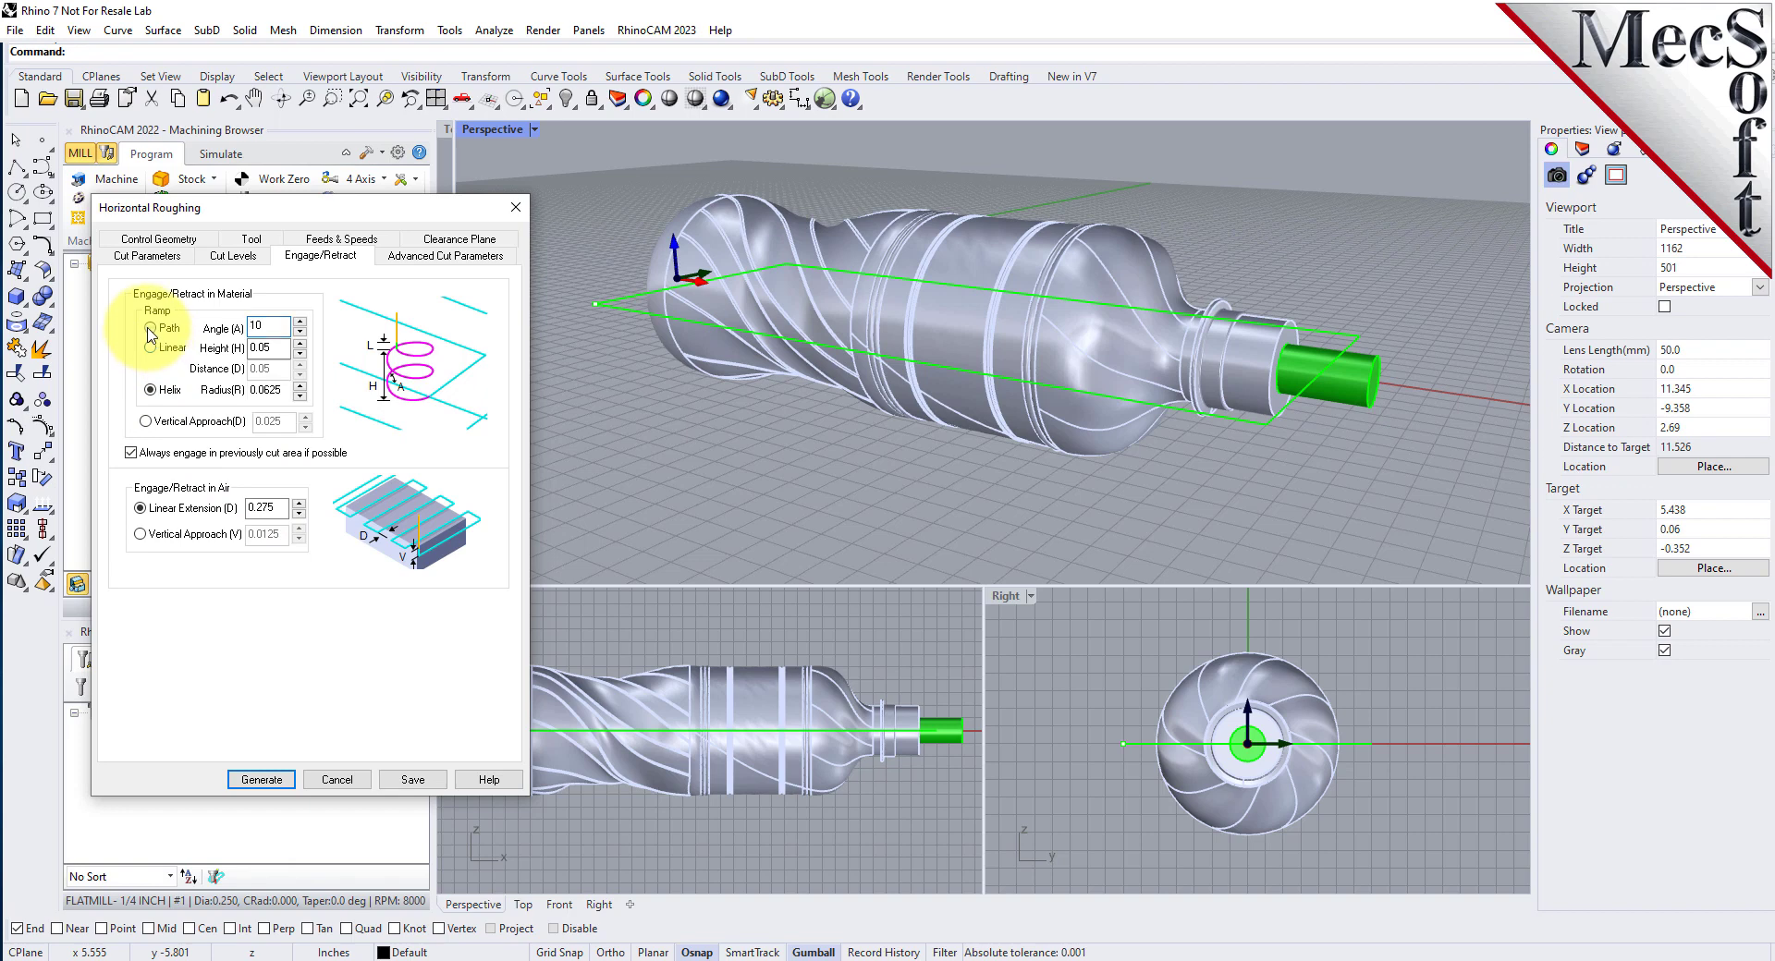
pyautogui.doubleClick(251, 326)
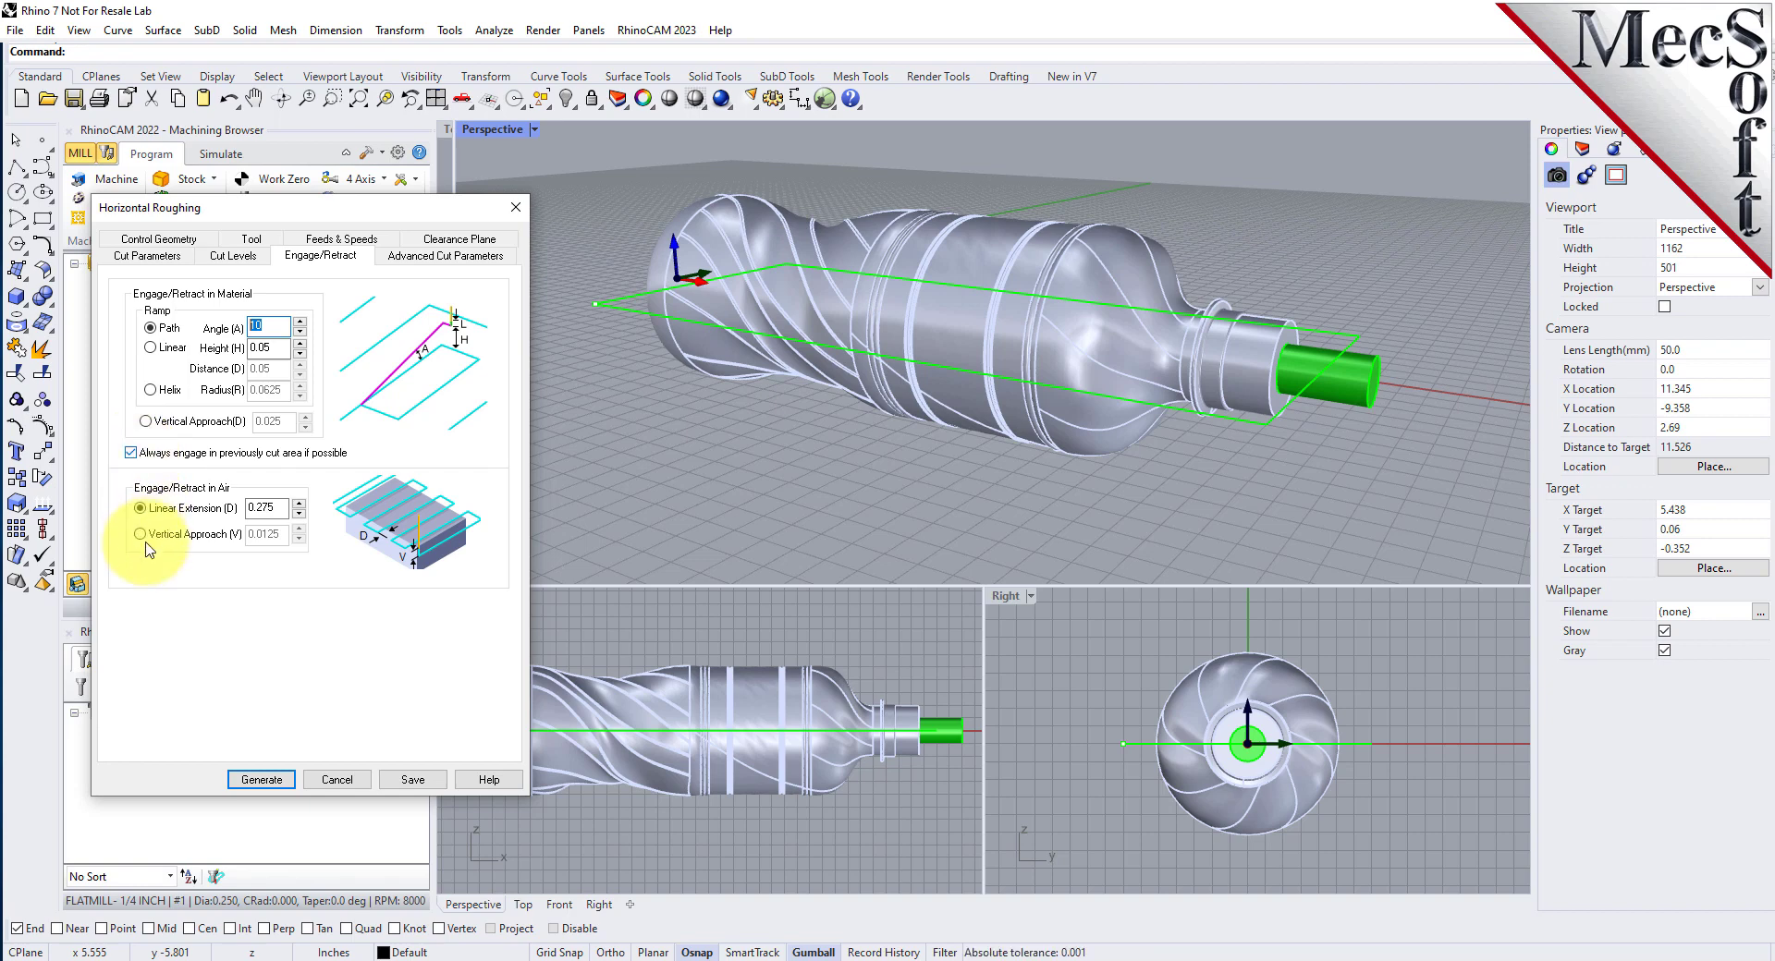
pyautogui.click(140, 509)
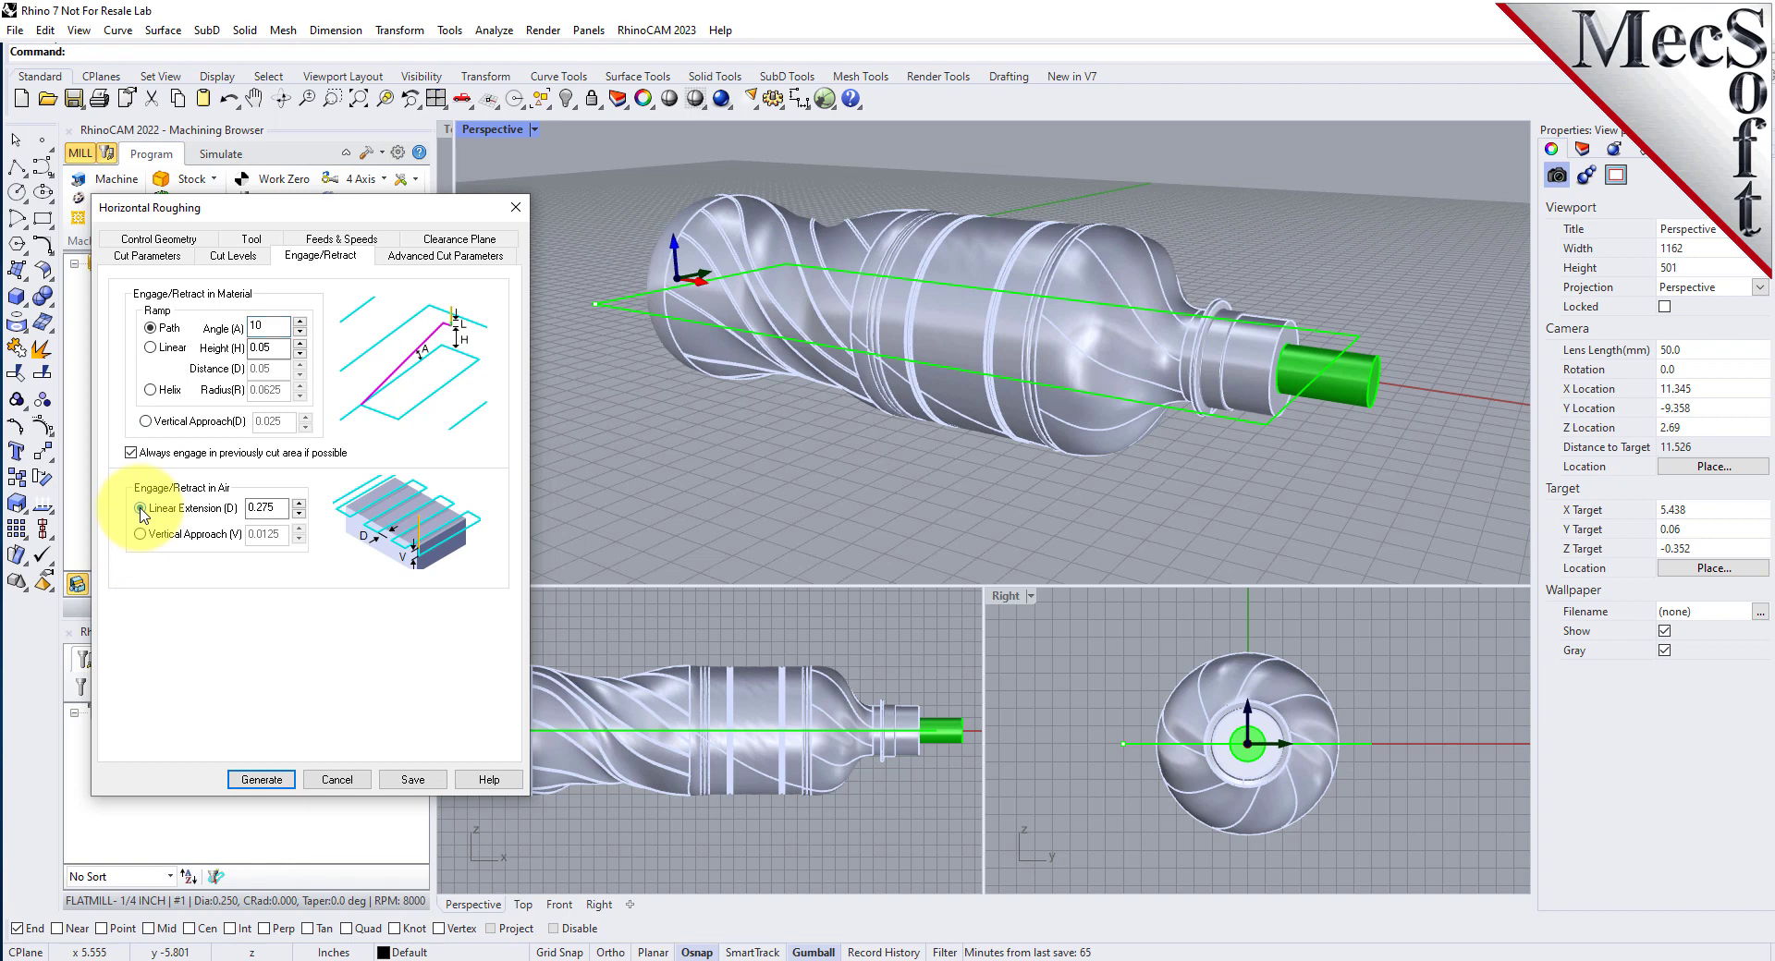
pyautogui.doubleClick(280, 507)
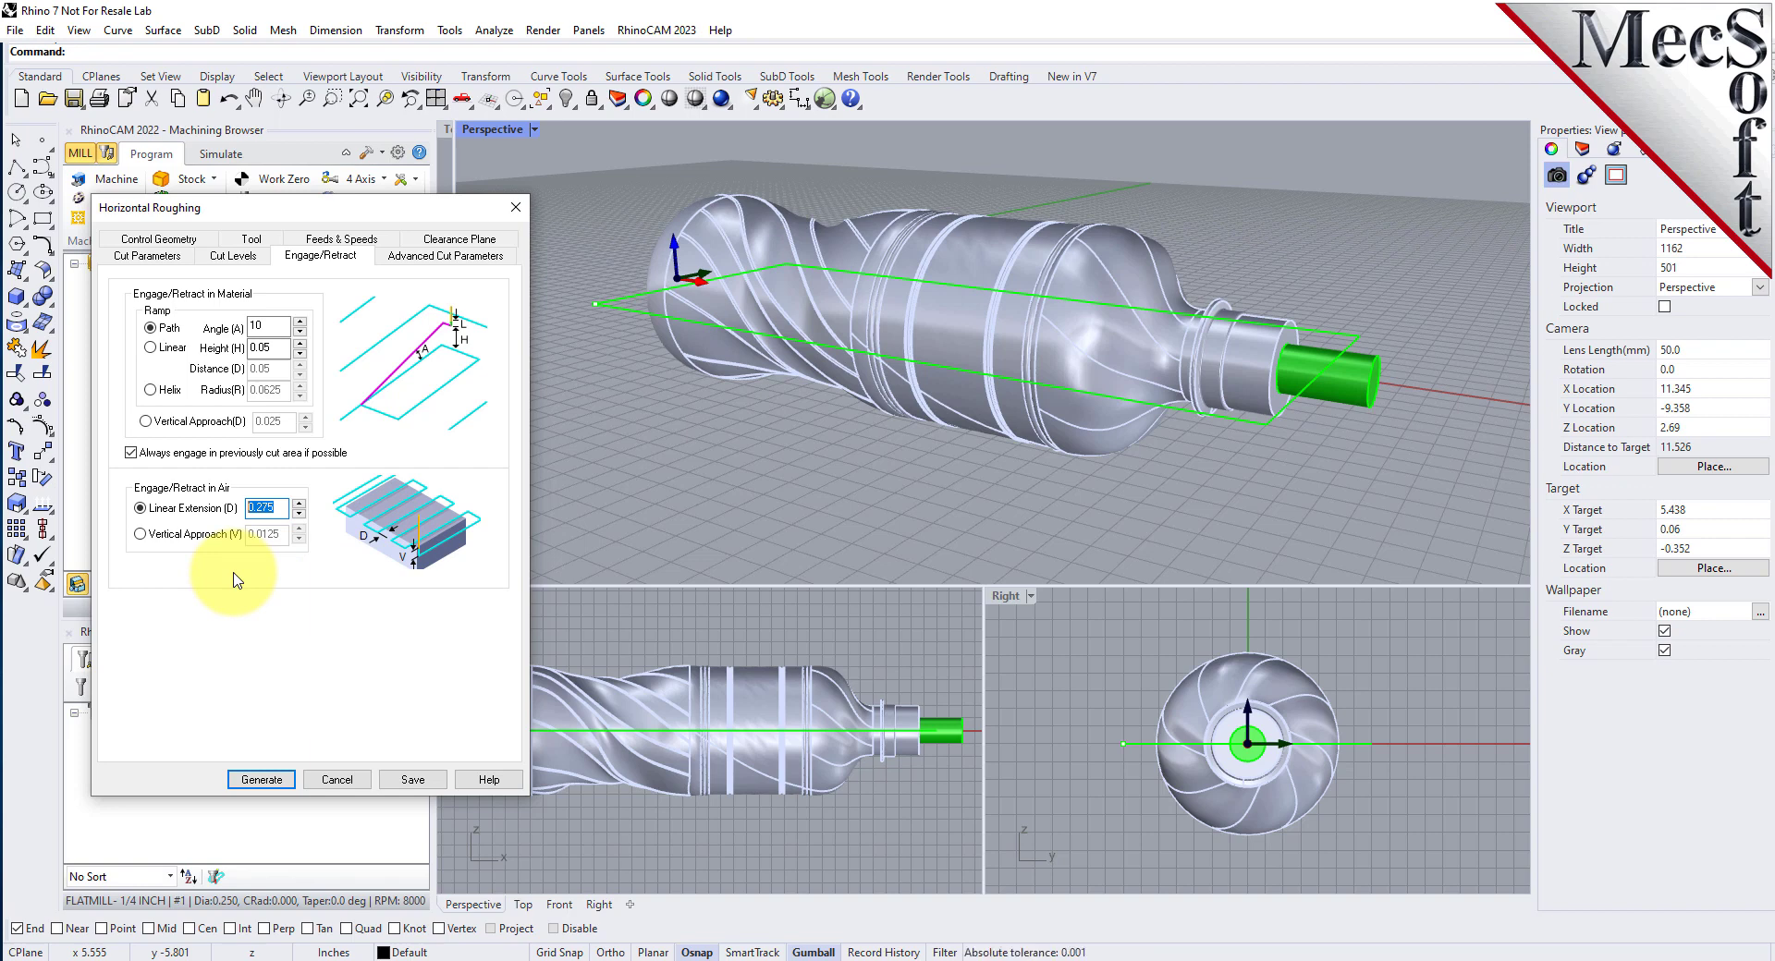
# Step: Generate the Horizontal Roughing toolpath and inspect it over the bottle, toggling the toolpath display off and on
pyautogui.click(262, 779)
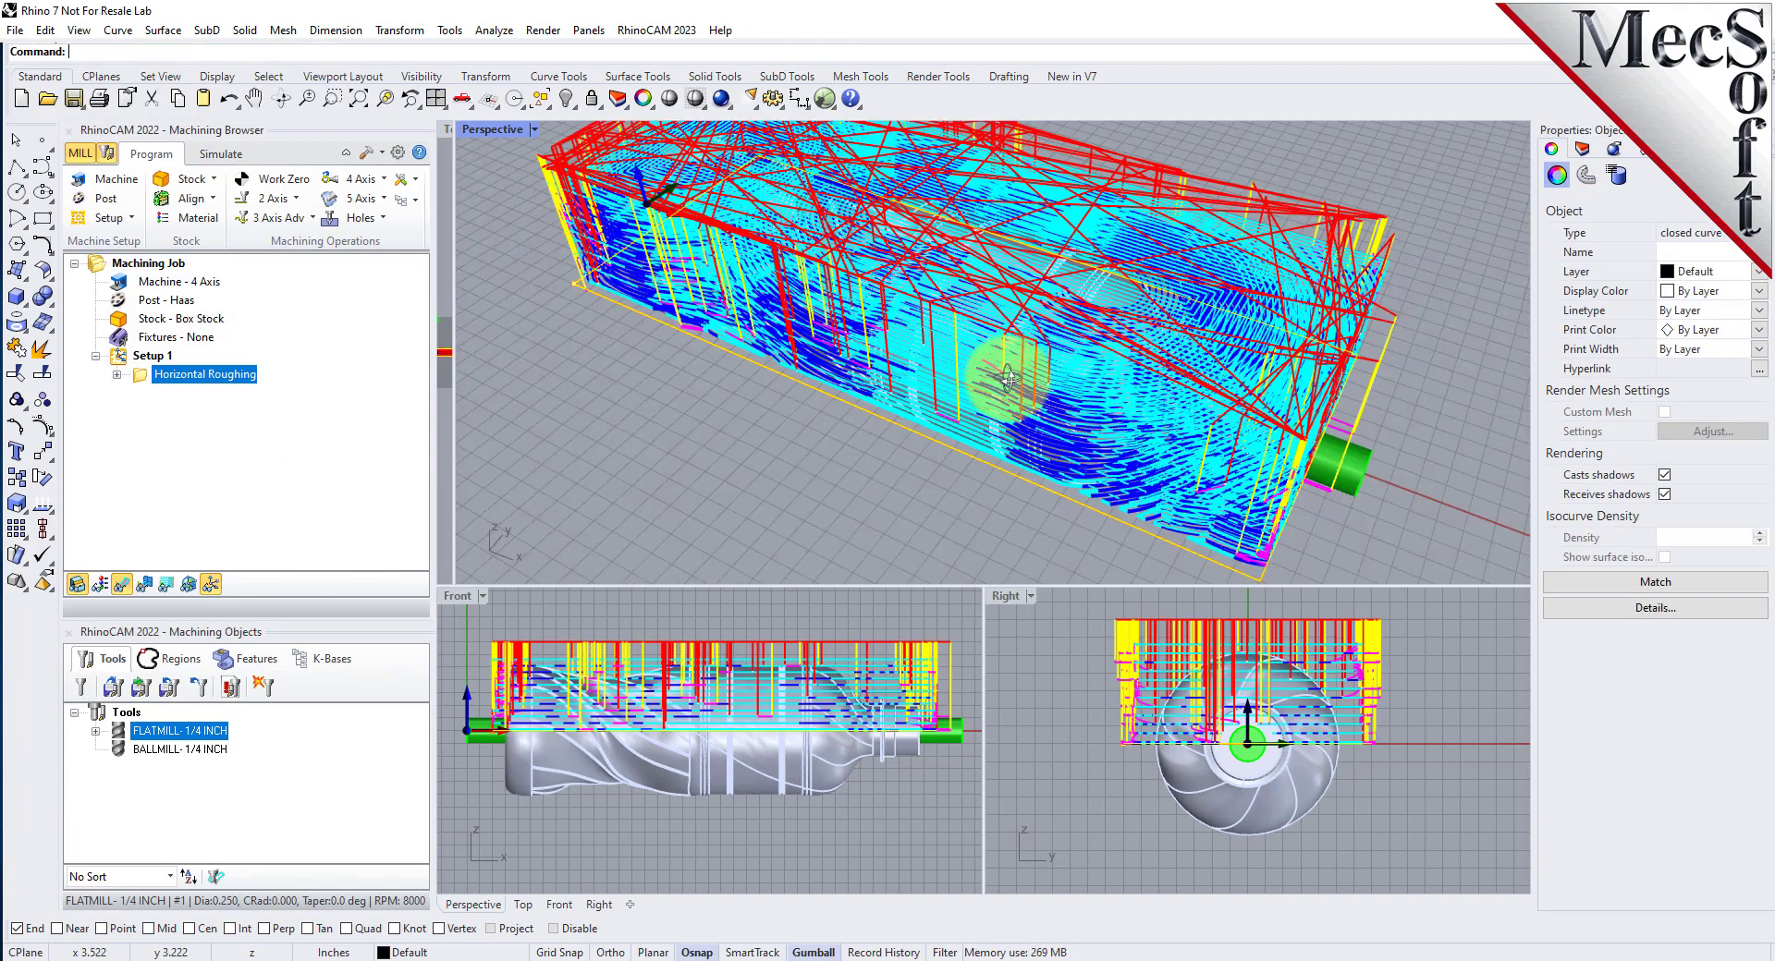
pyautogui.moveTo(1008, 377); pyautogui.dragTo(1019, 277, button='right')
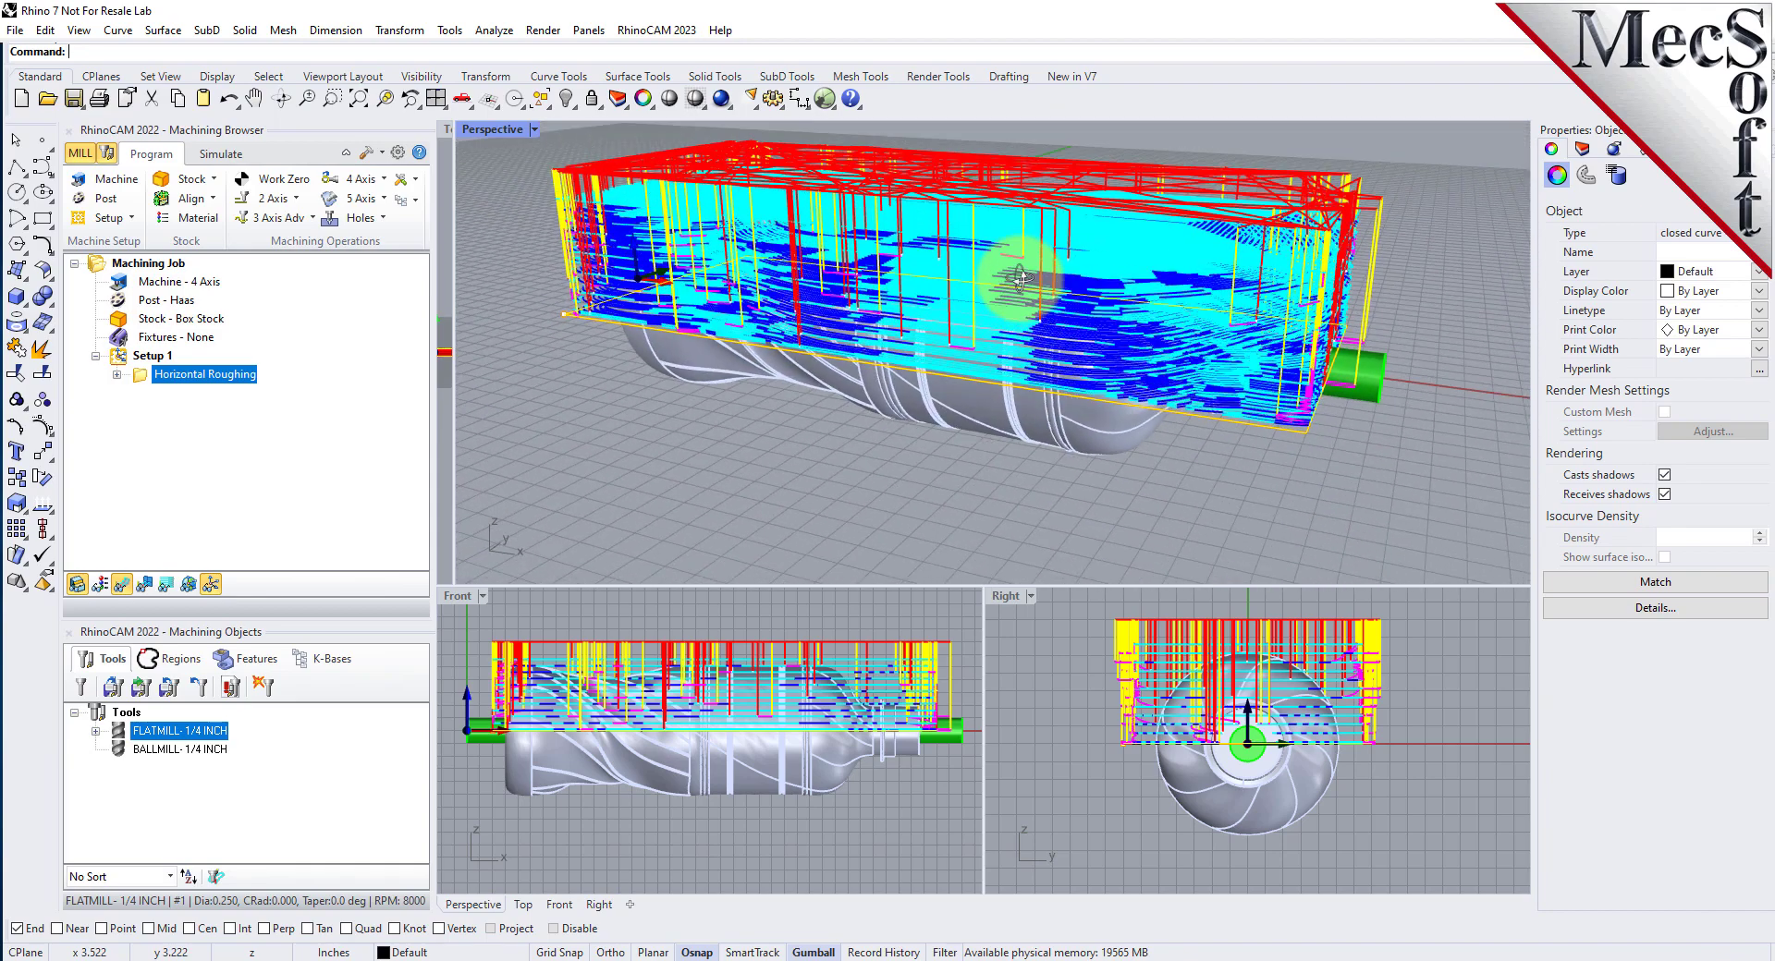
pyautogui.click(123, 586)
pyautogui.click(123, 586)
pyautogui.click(123, 586)
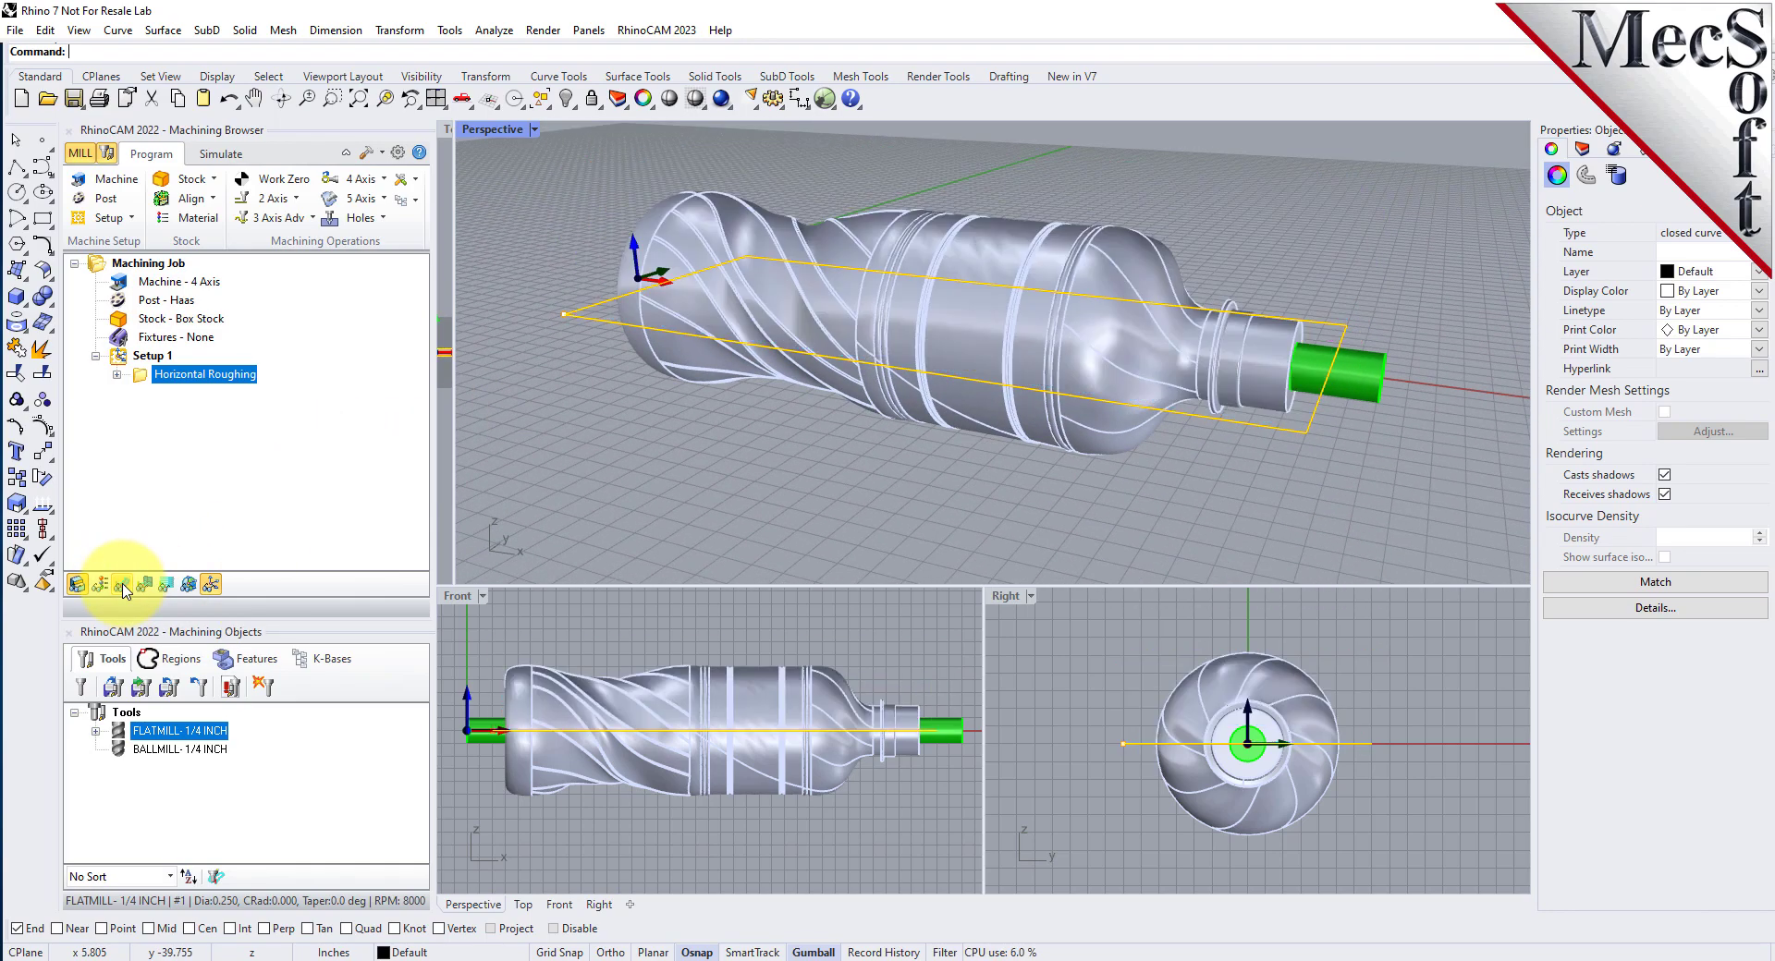
pyautogui.click(123, 586)
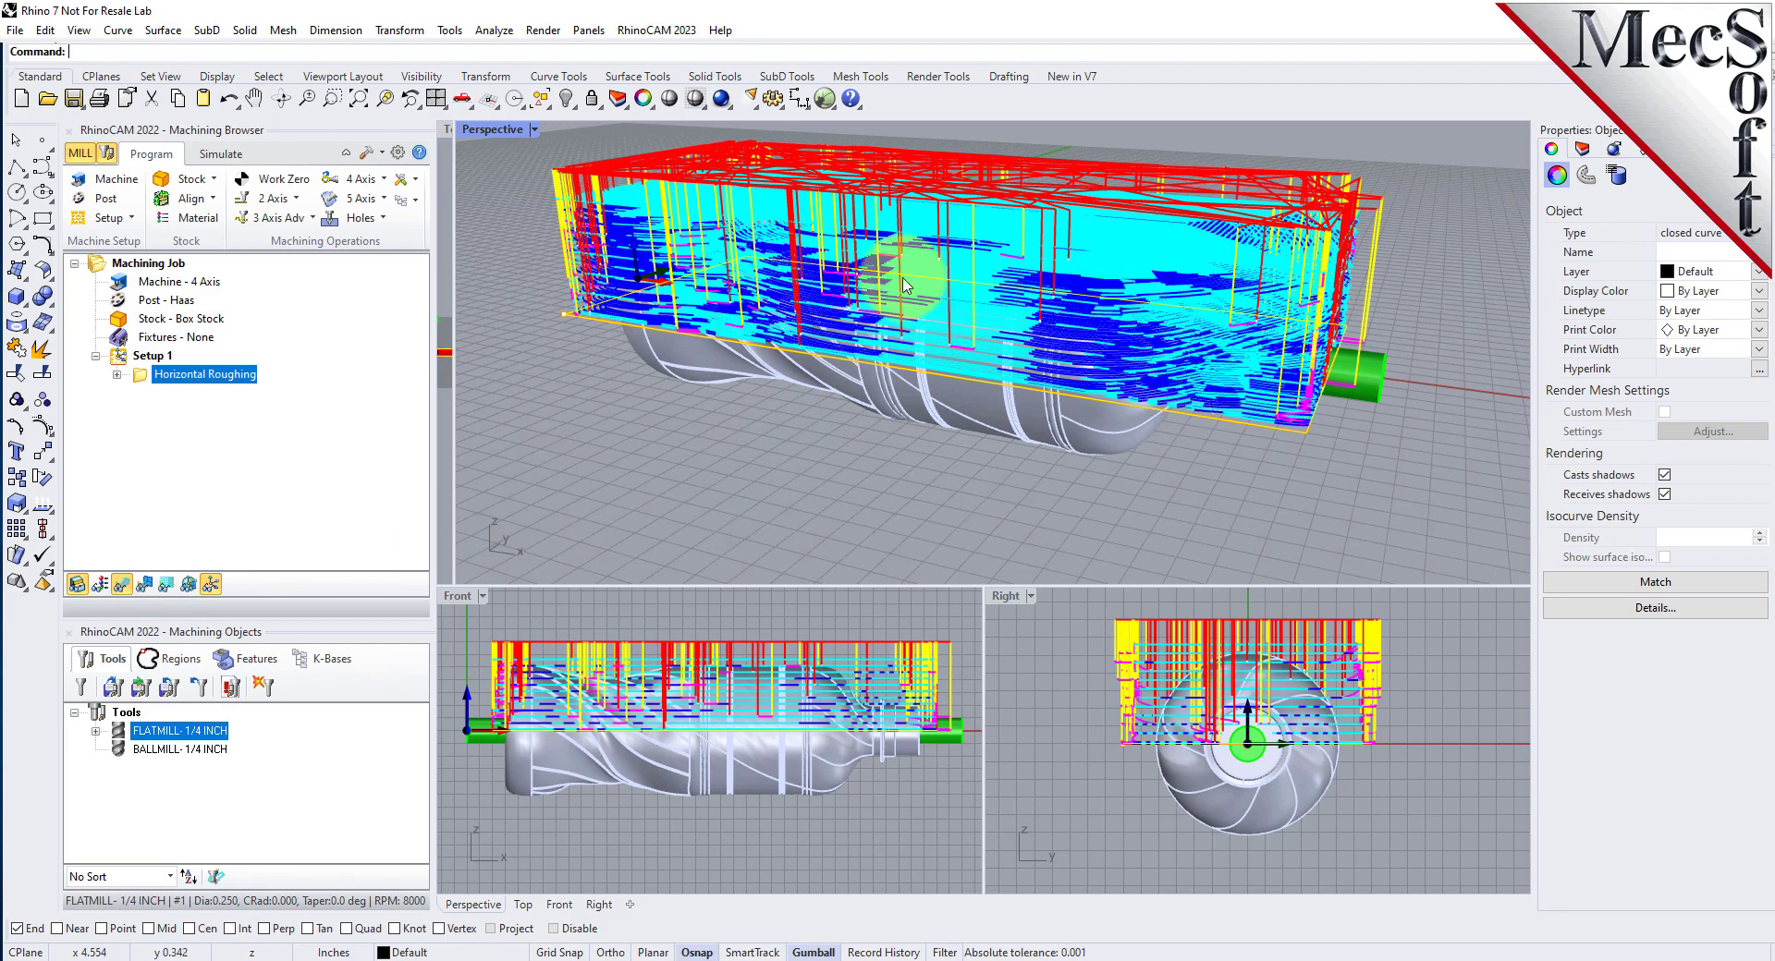
pyautogui.click(253, 98)
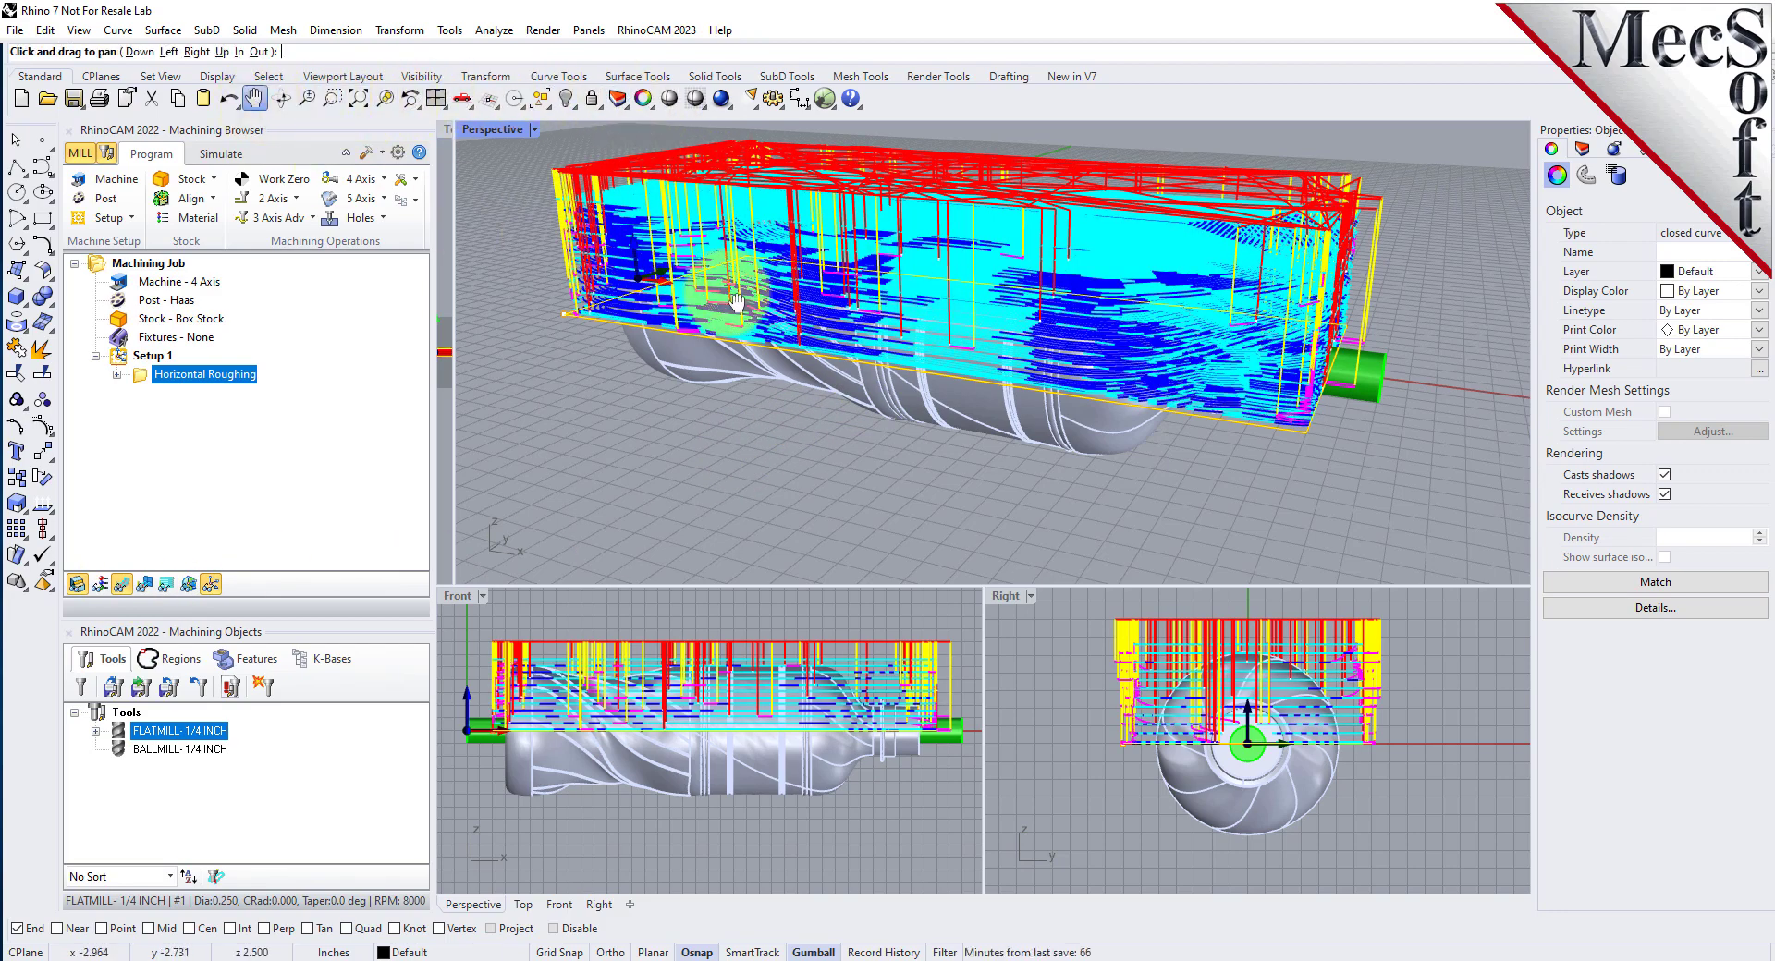
pyautogui.moveTo(737, 300); pyautogui.dragTo(799, 379)
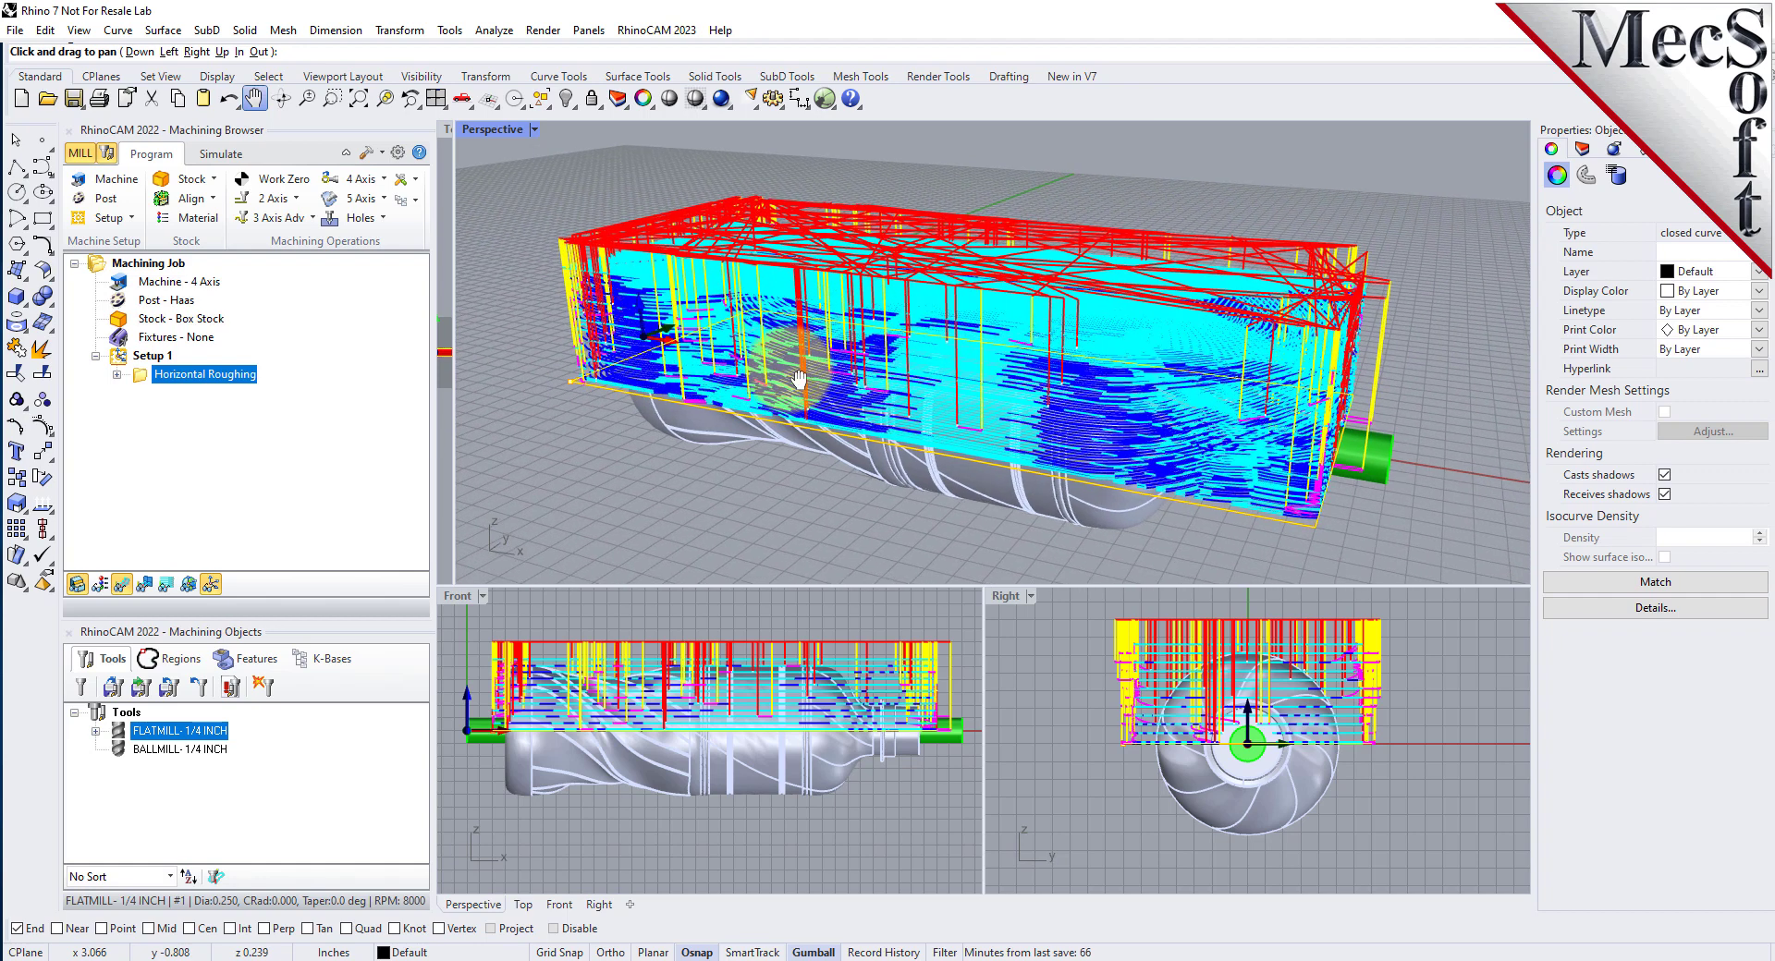
pyautogui.press('Escape')
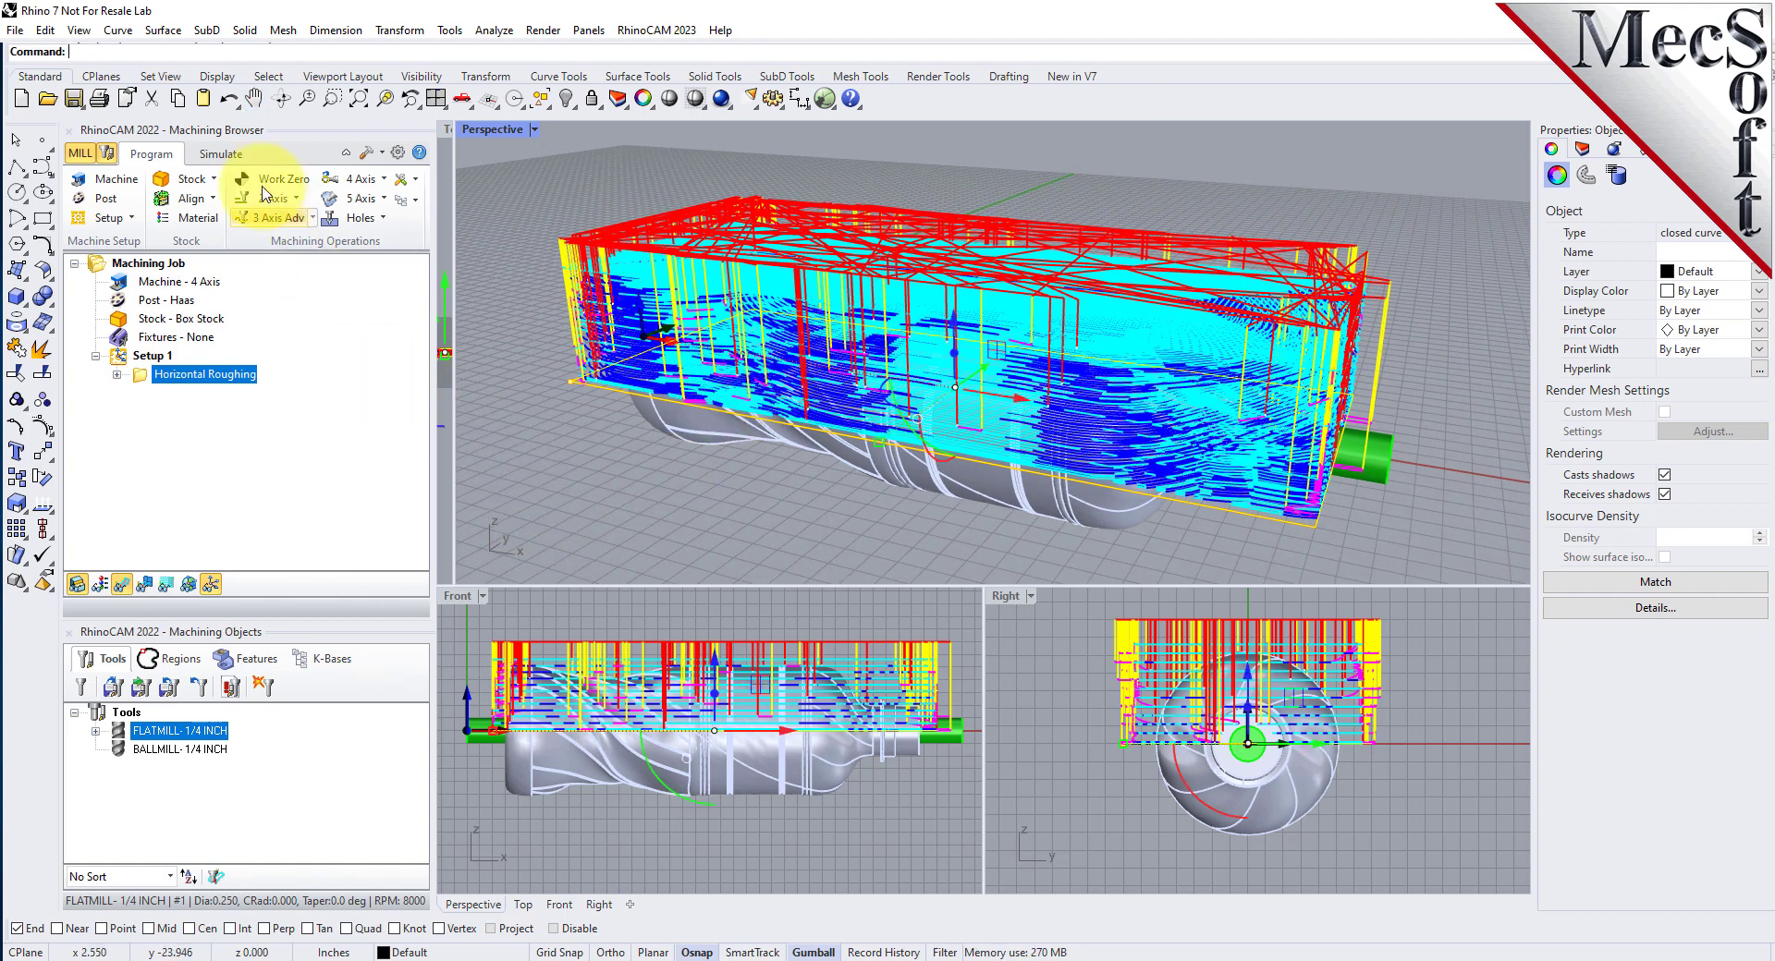
# Step: Use the Polygonal Model for the cutting simulation and set the simulation accuracy to Fine
pyautogui.click(221, 153)
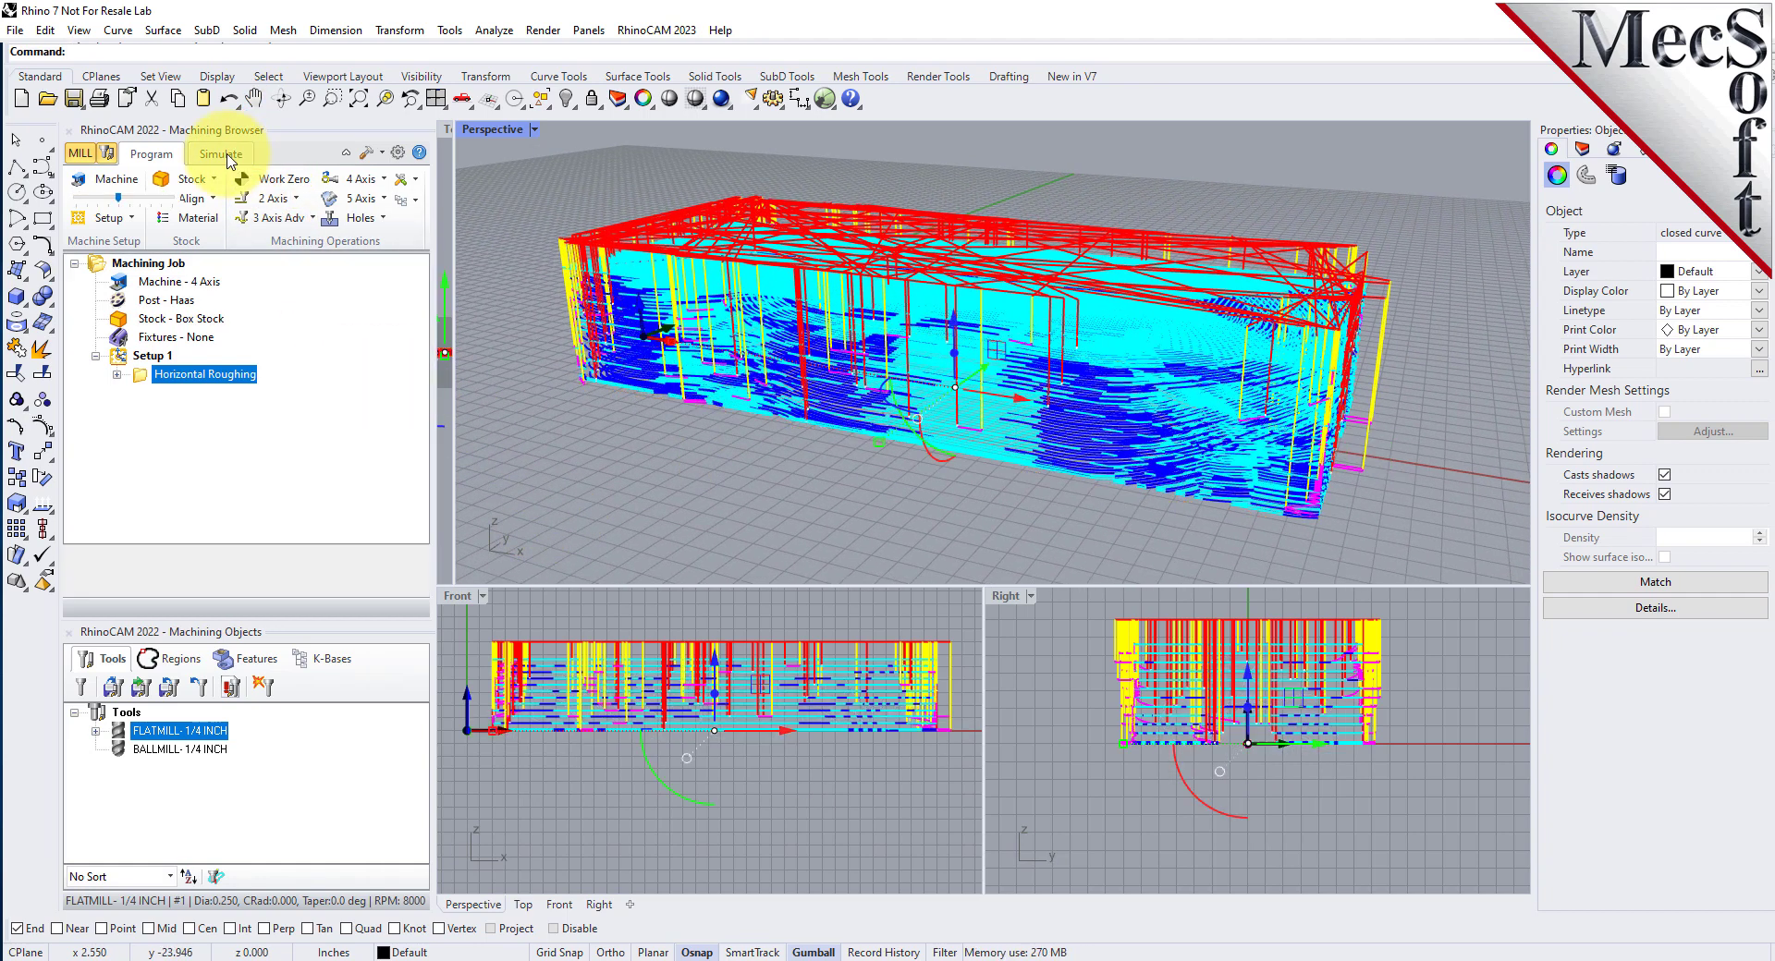
pyautogui.click(622, 485)
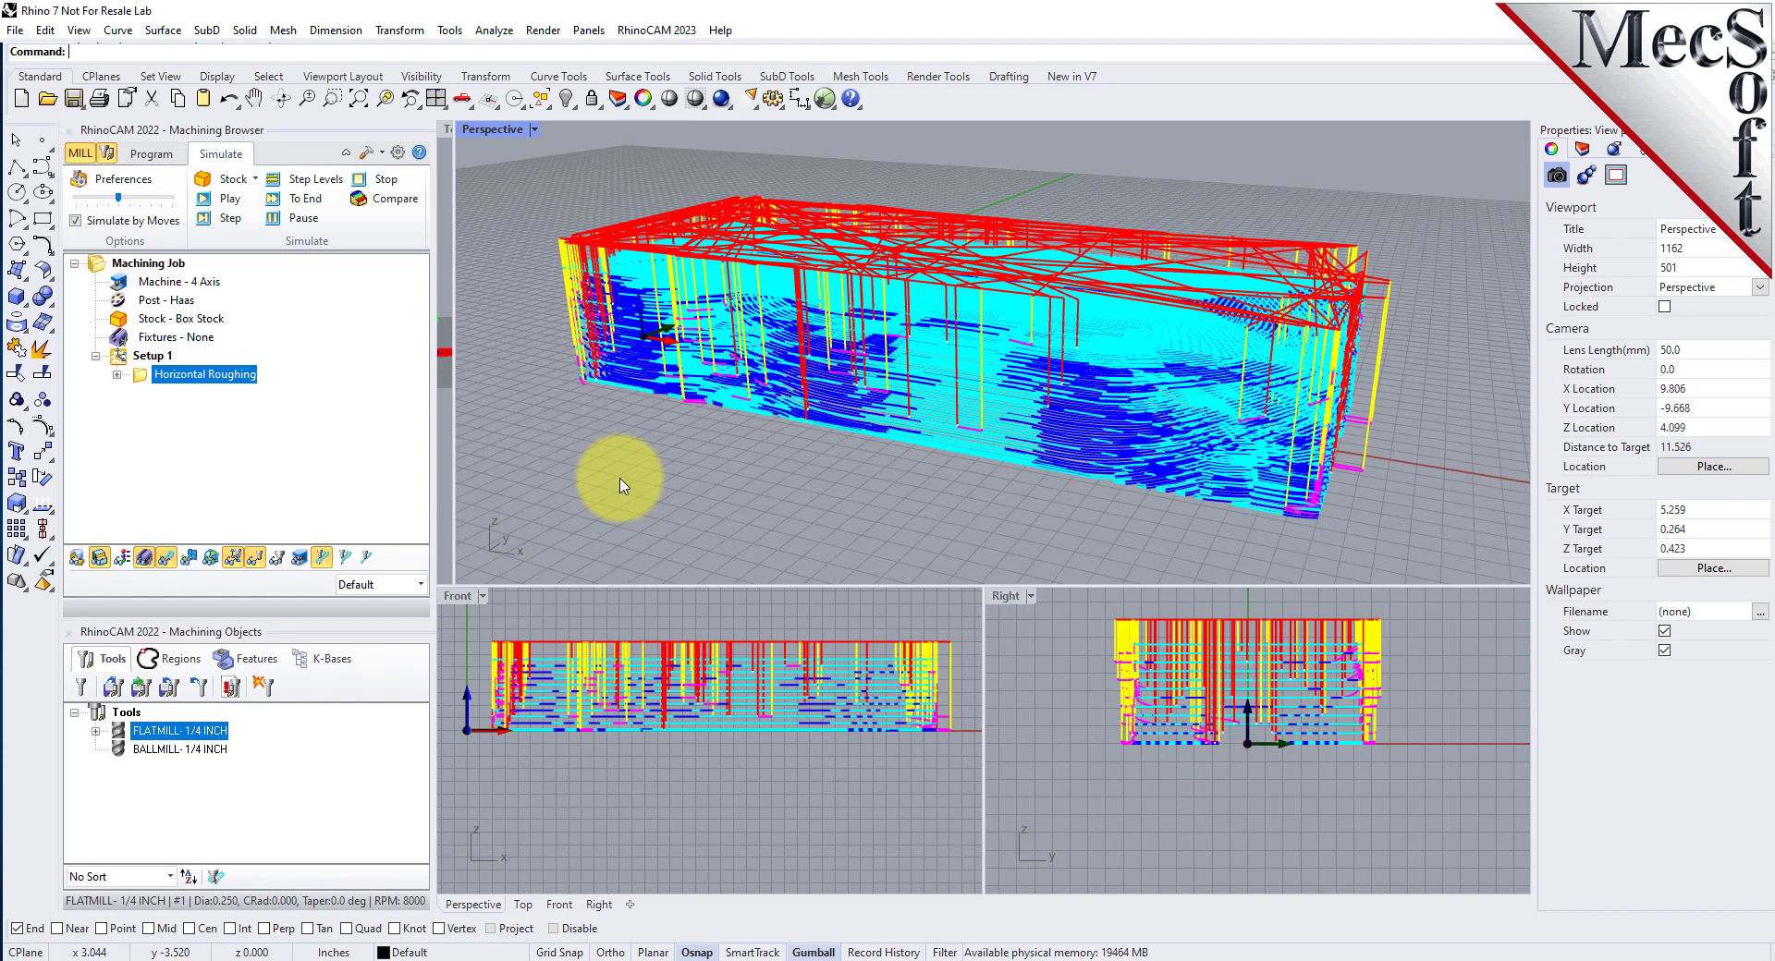
pyautogui.click(145, 181)
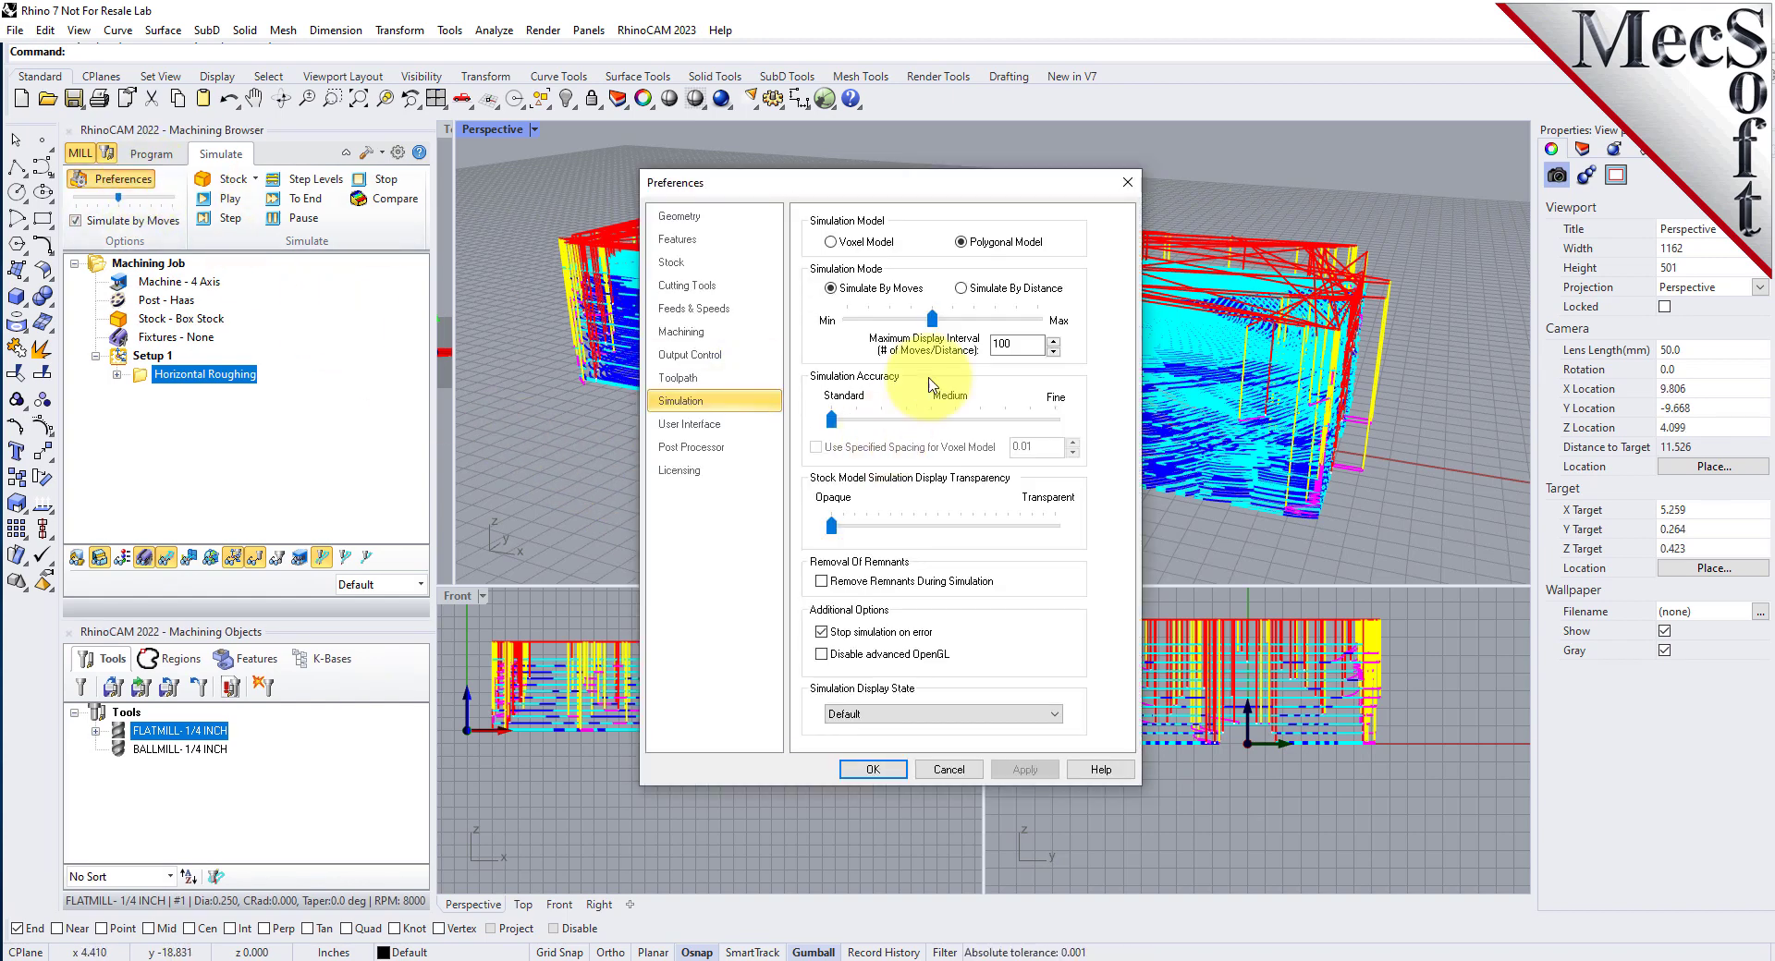
pyautogui.click(961, 242)
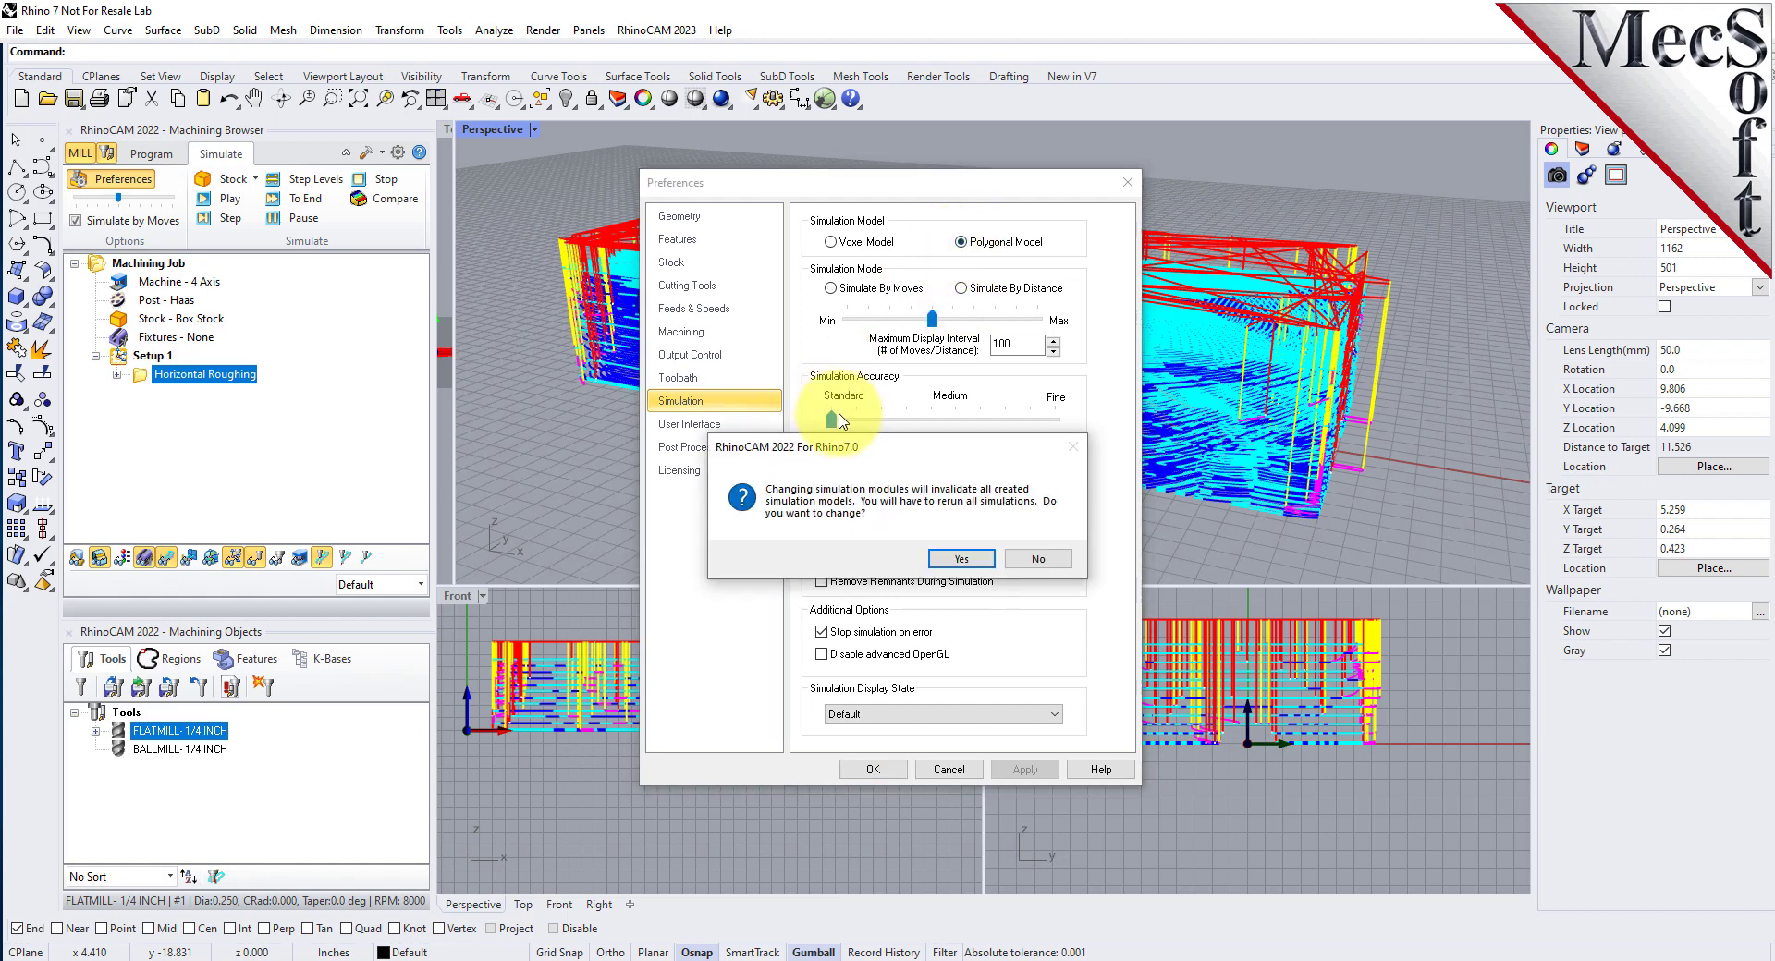
pyautogui.click(964, 563)
pyautogui.moveTo(839, 423); pyautogui.dragTo(1055, 420)
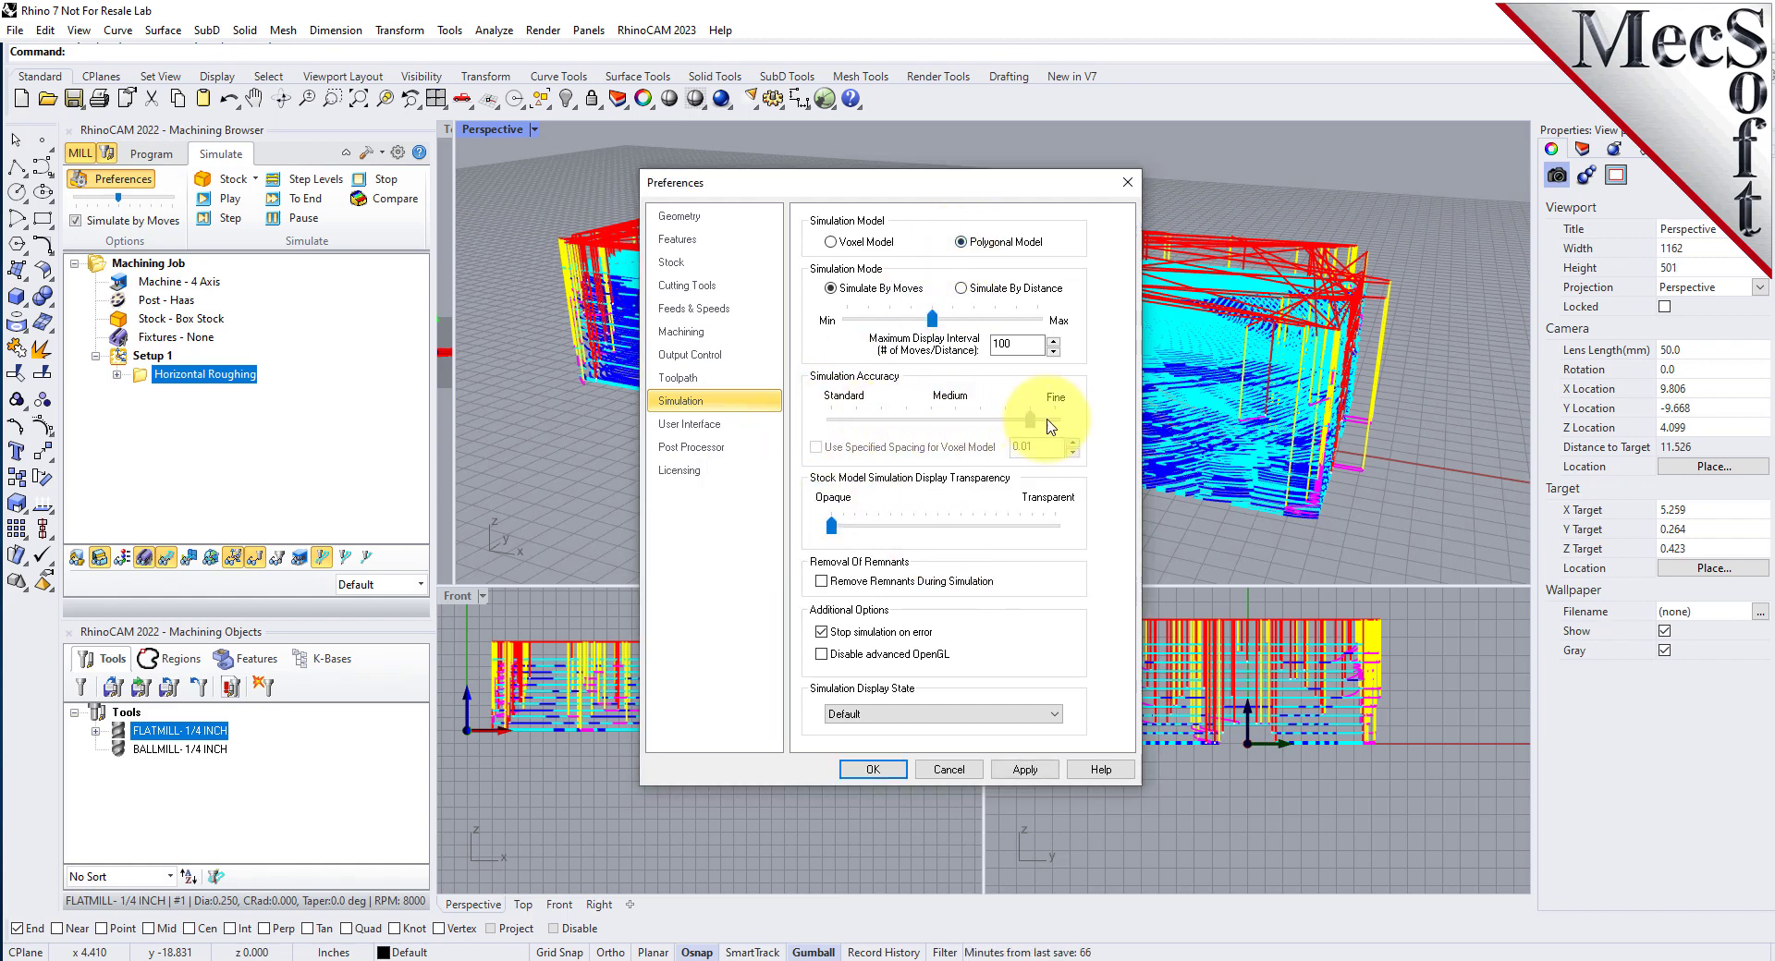
pyautogui.click(1037, 555)
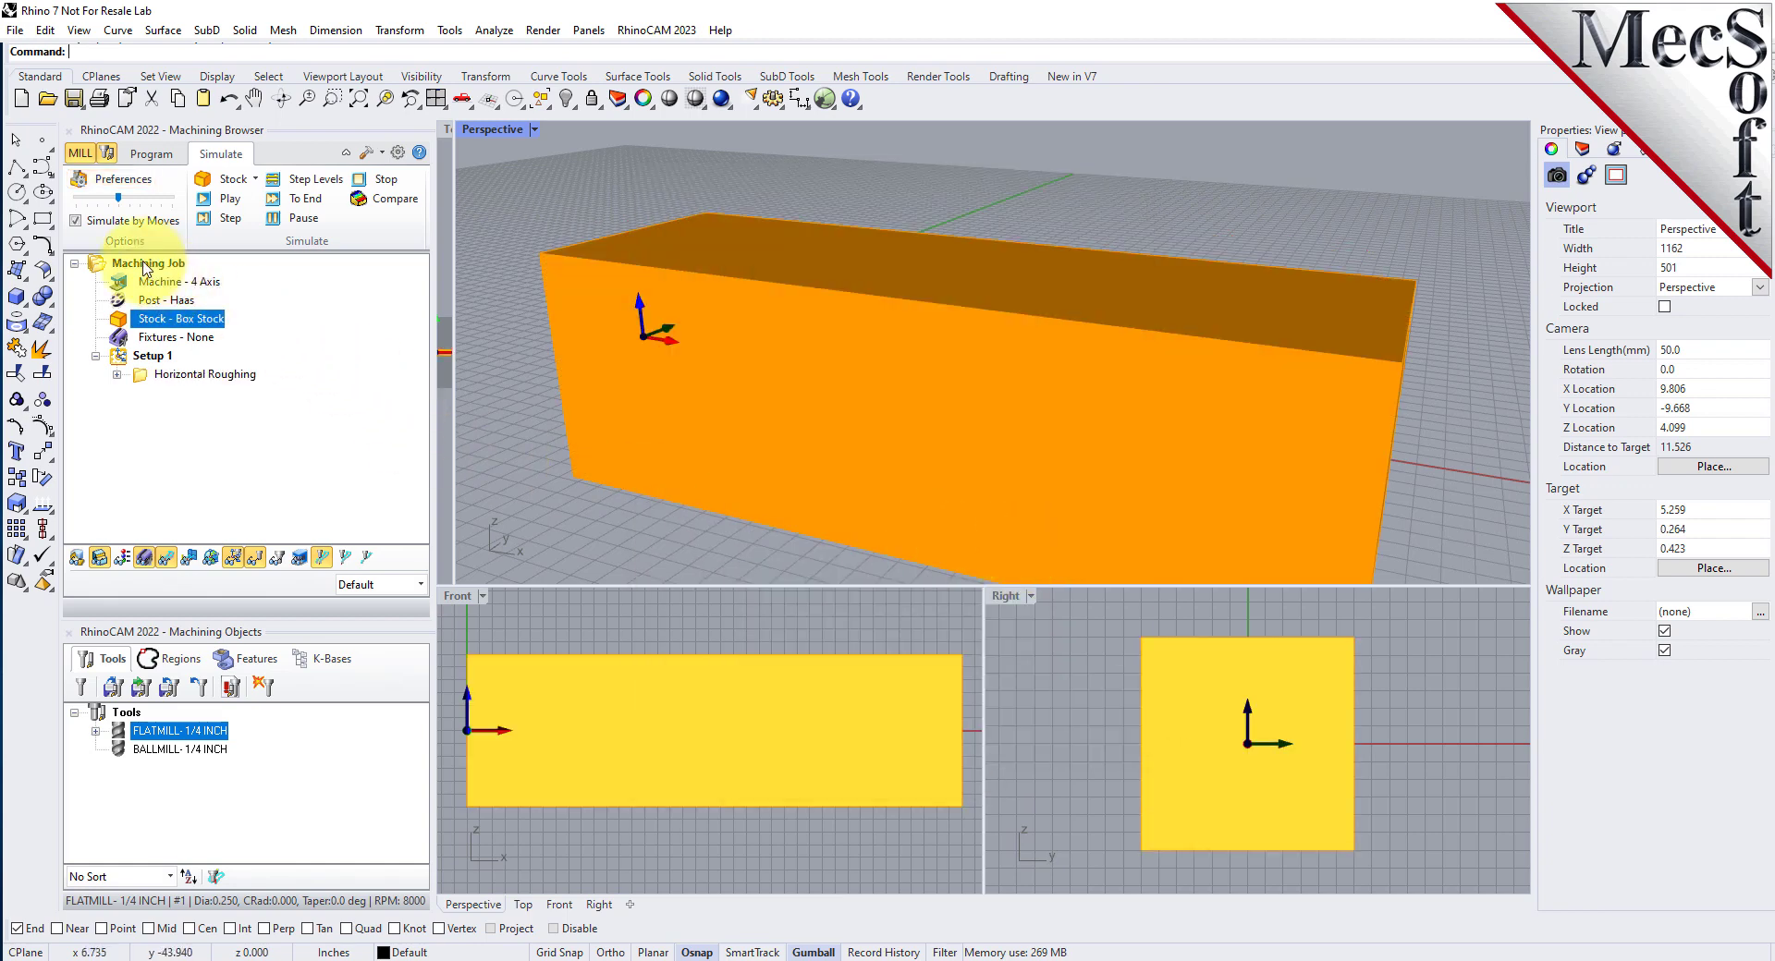
# Step: Raise the simulation speed and simulate the Horizontal Roughing operation on the box stock with the toolpath hidden
pyautogui.click(76, 222)
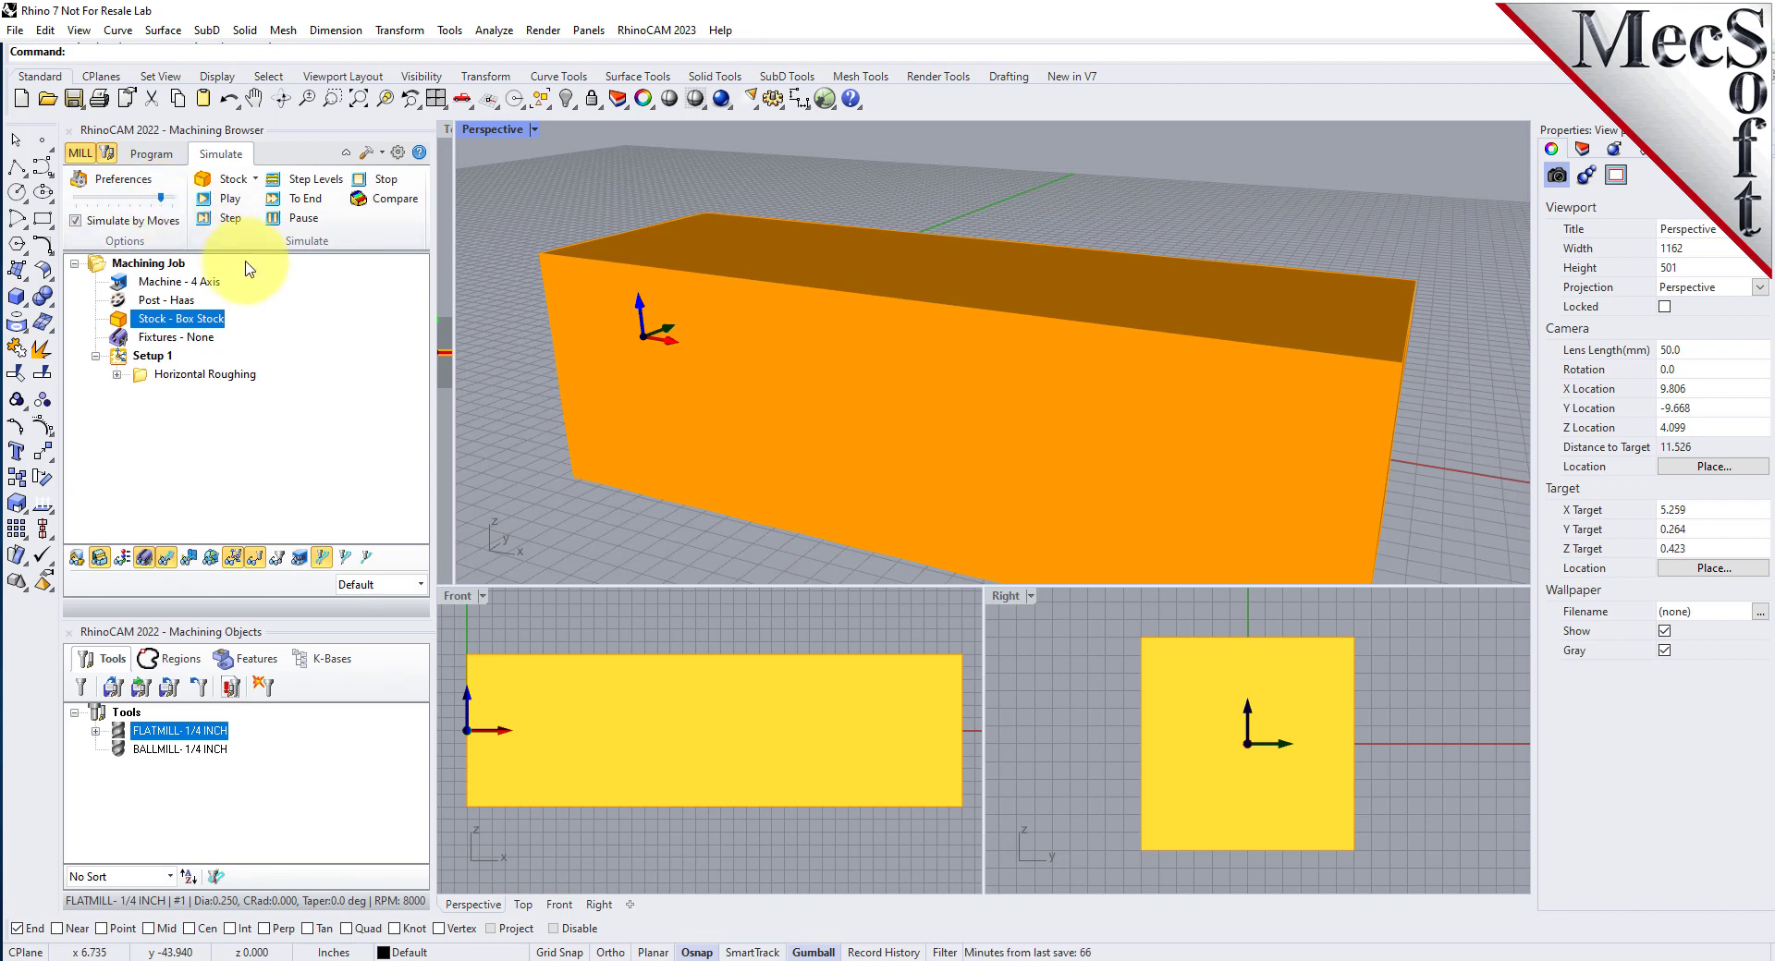
pyautogui.click(157, 374)
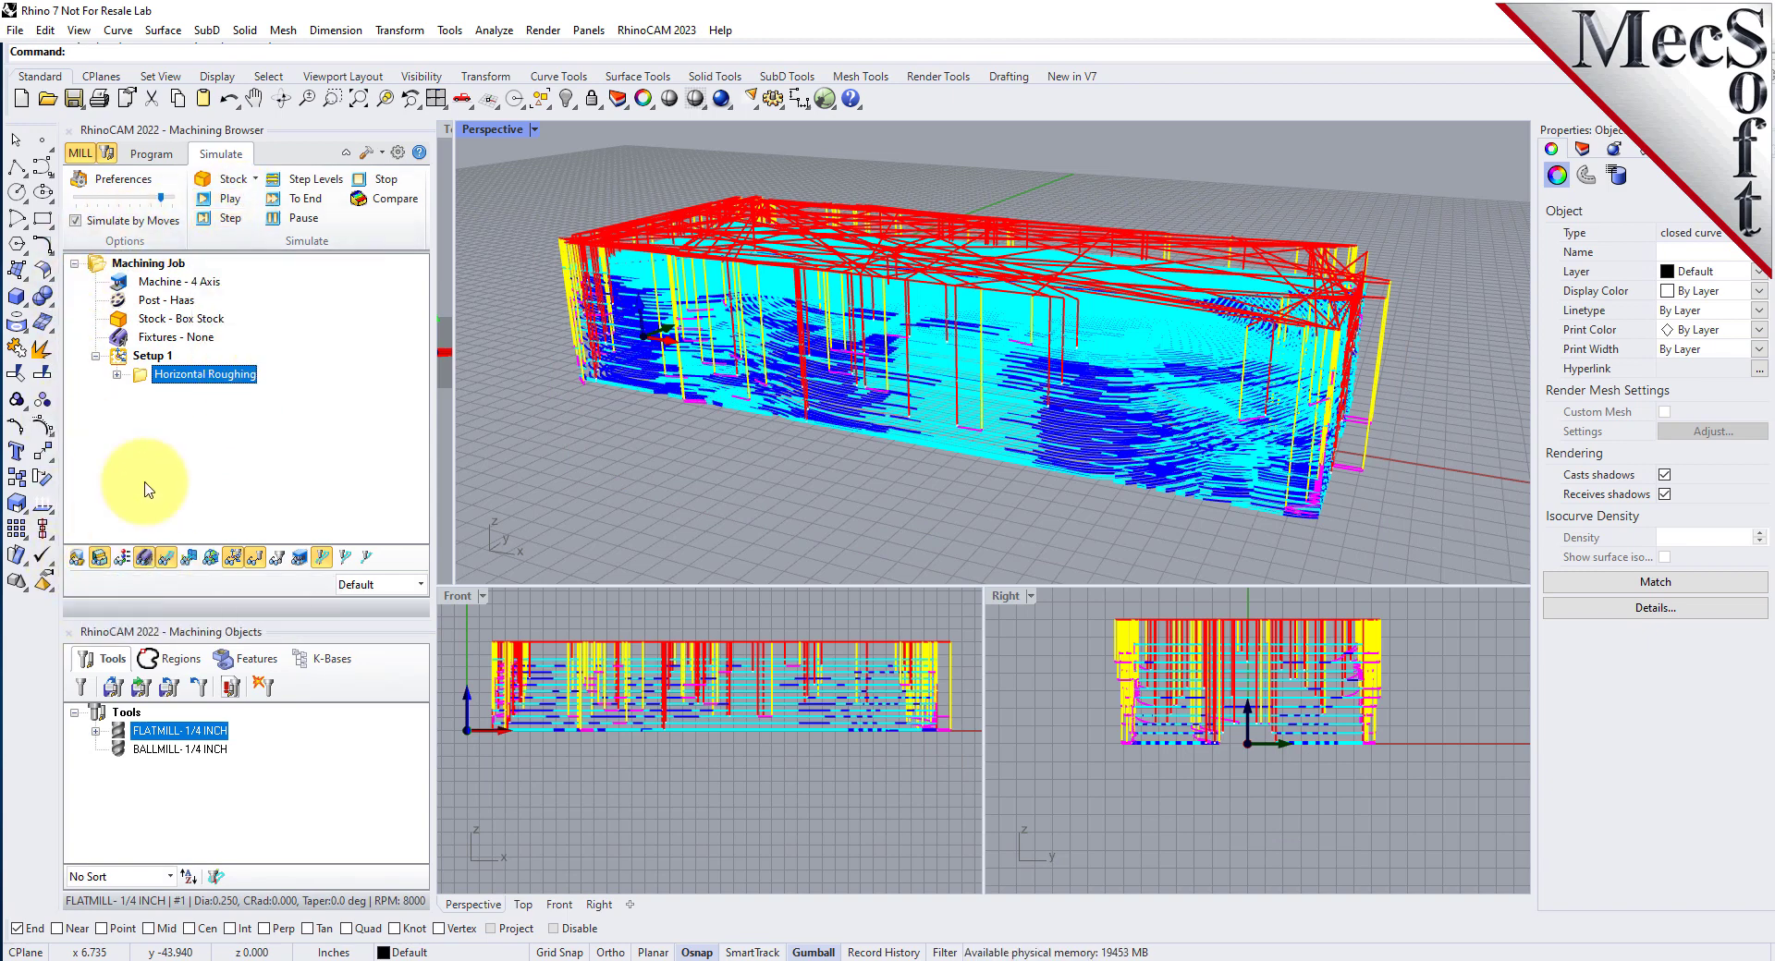
pyautogui.click(229, 199)
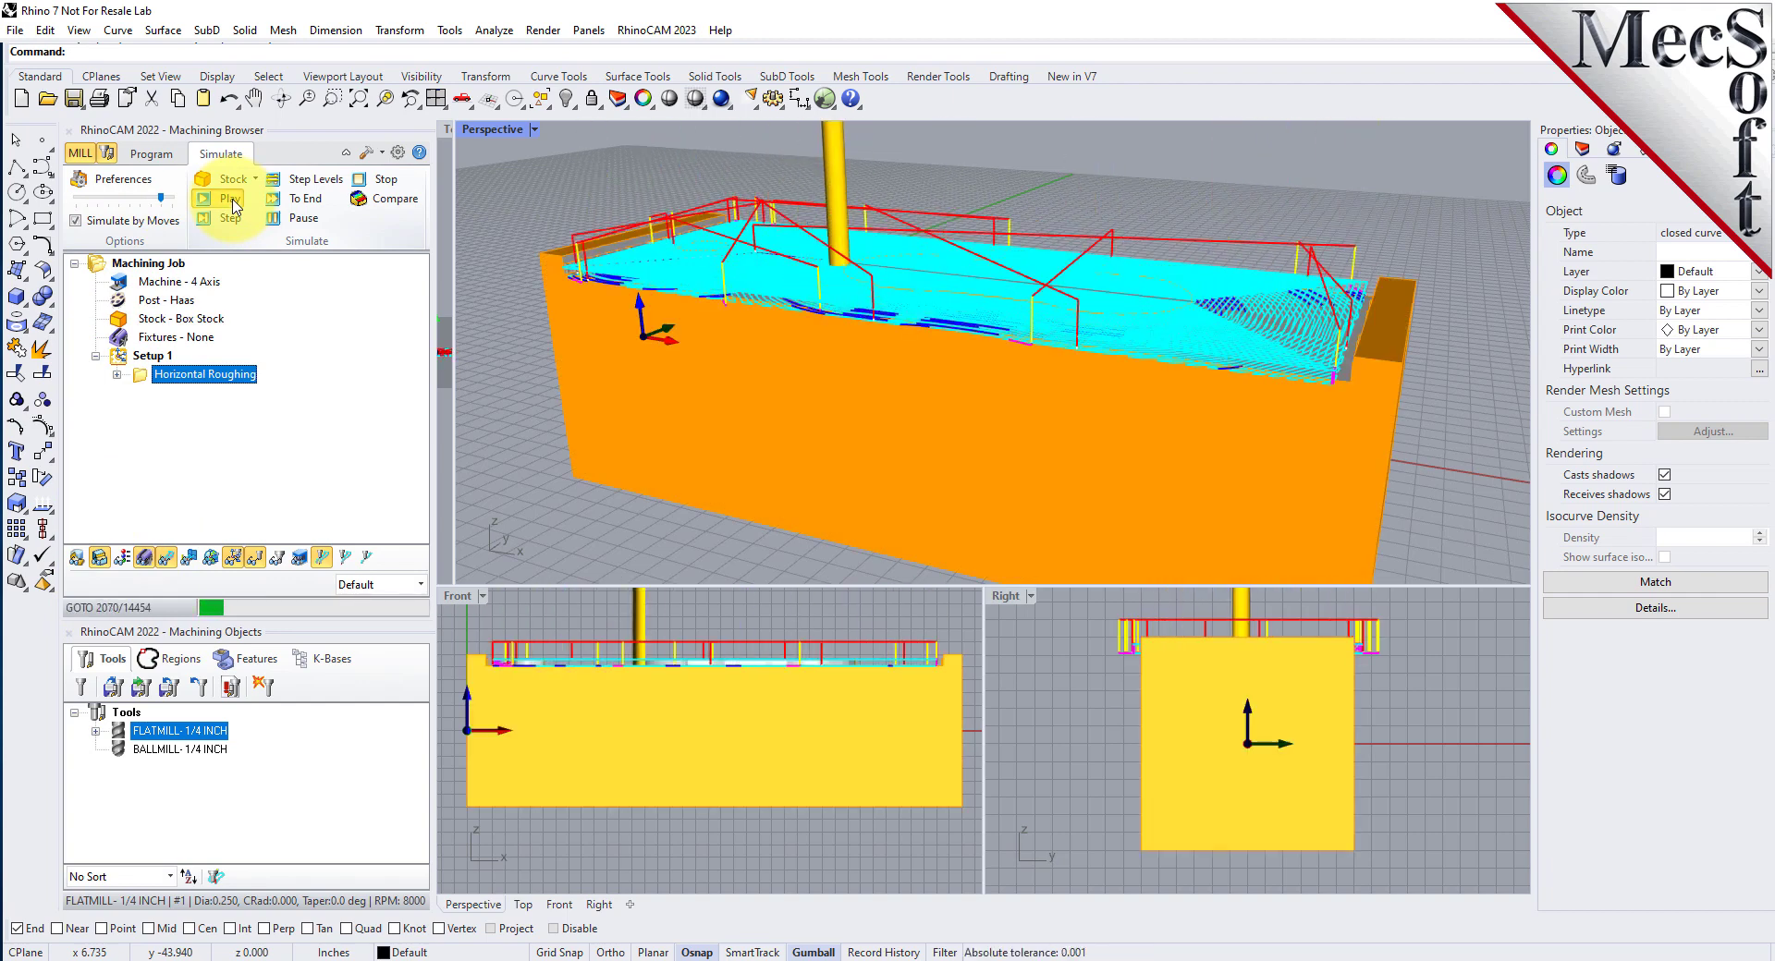
pyautogui.click(166, 557)
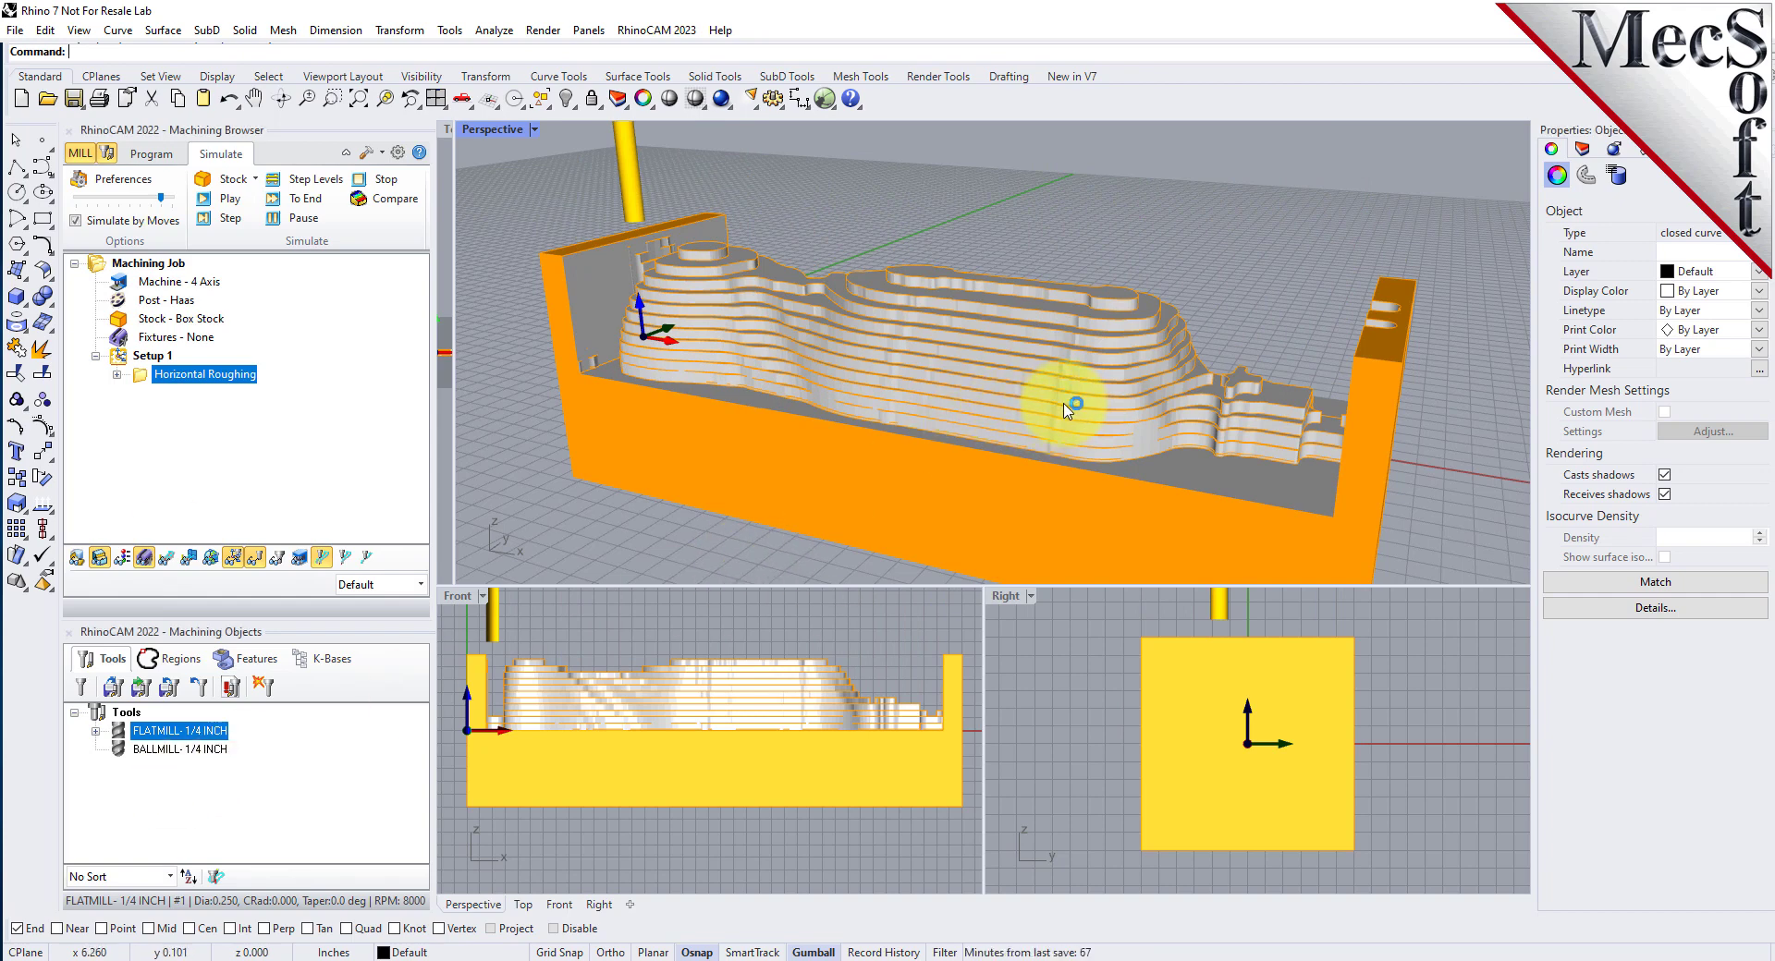
# Step: Inspect the simulated Horizontal Roughing cut in the box stock around the bottle from different angles
pyautogui.moveTo(1067, 410); pyautogui.dragTo(1017, 399, button='right')
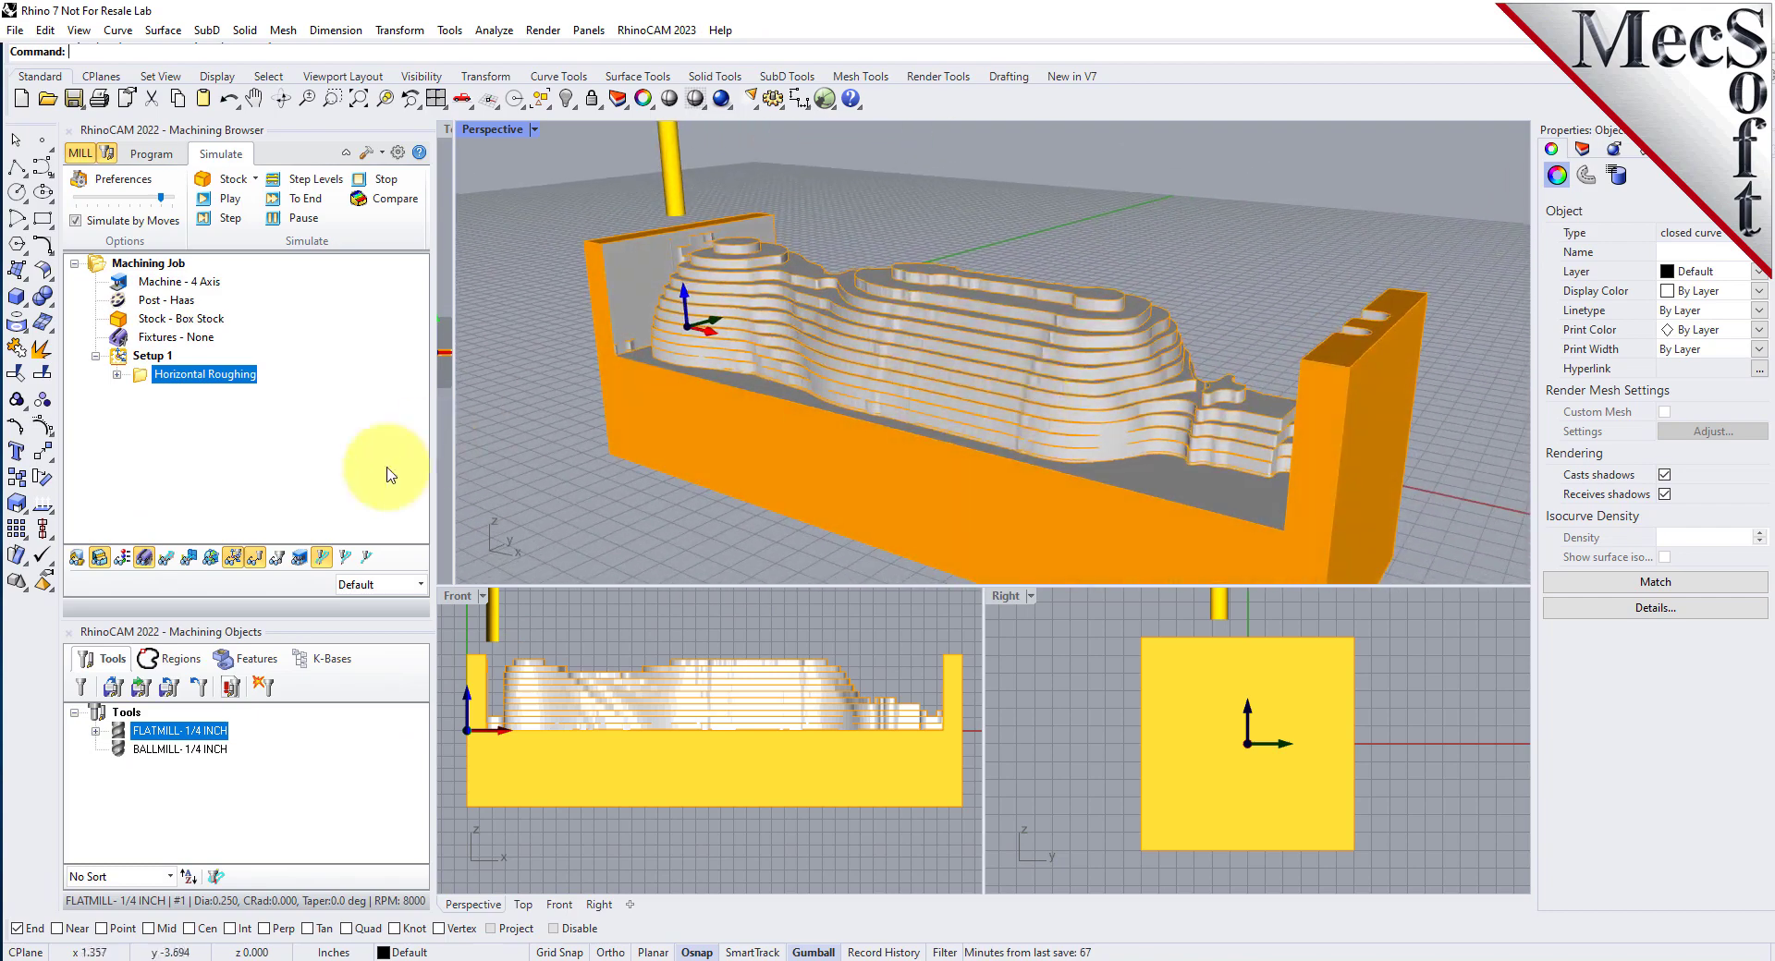
pyautogui.click(167, 559)
pyautogui.click(168, 559)
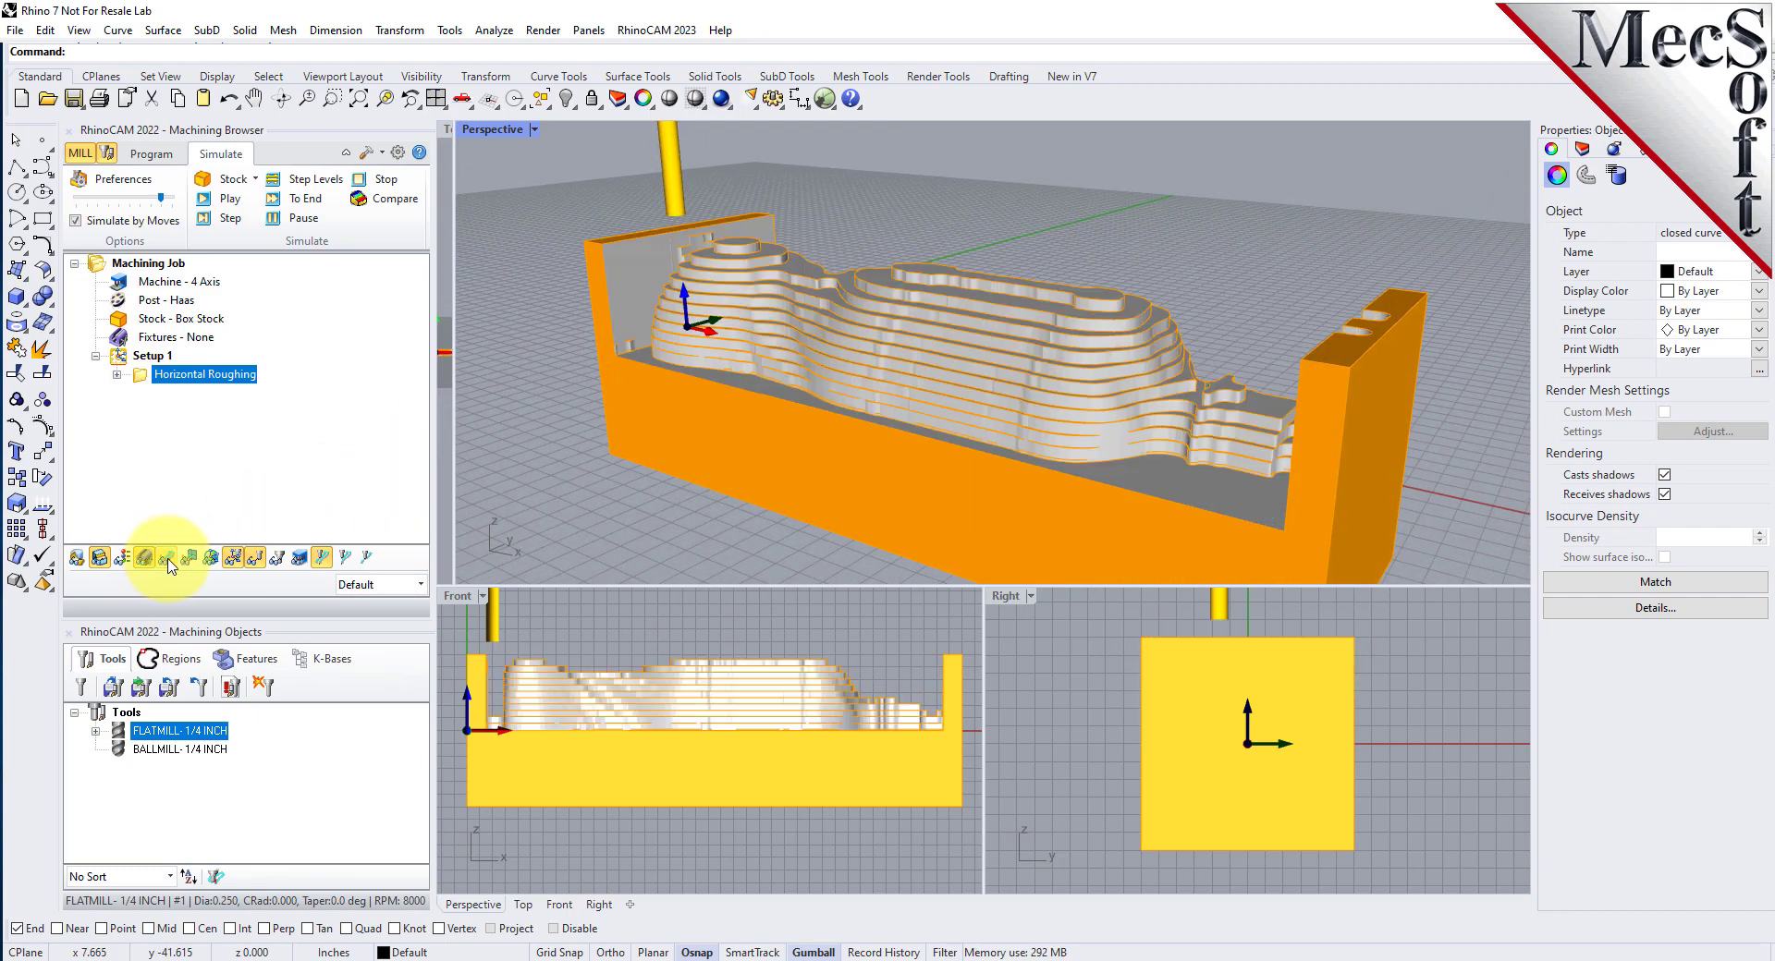
pyautogui.click(169, 560)
pyautogui.click(170, 560)
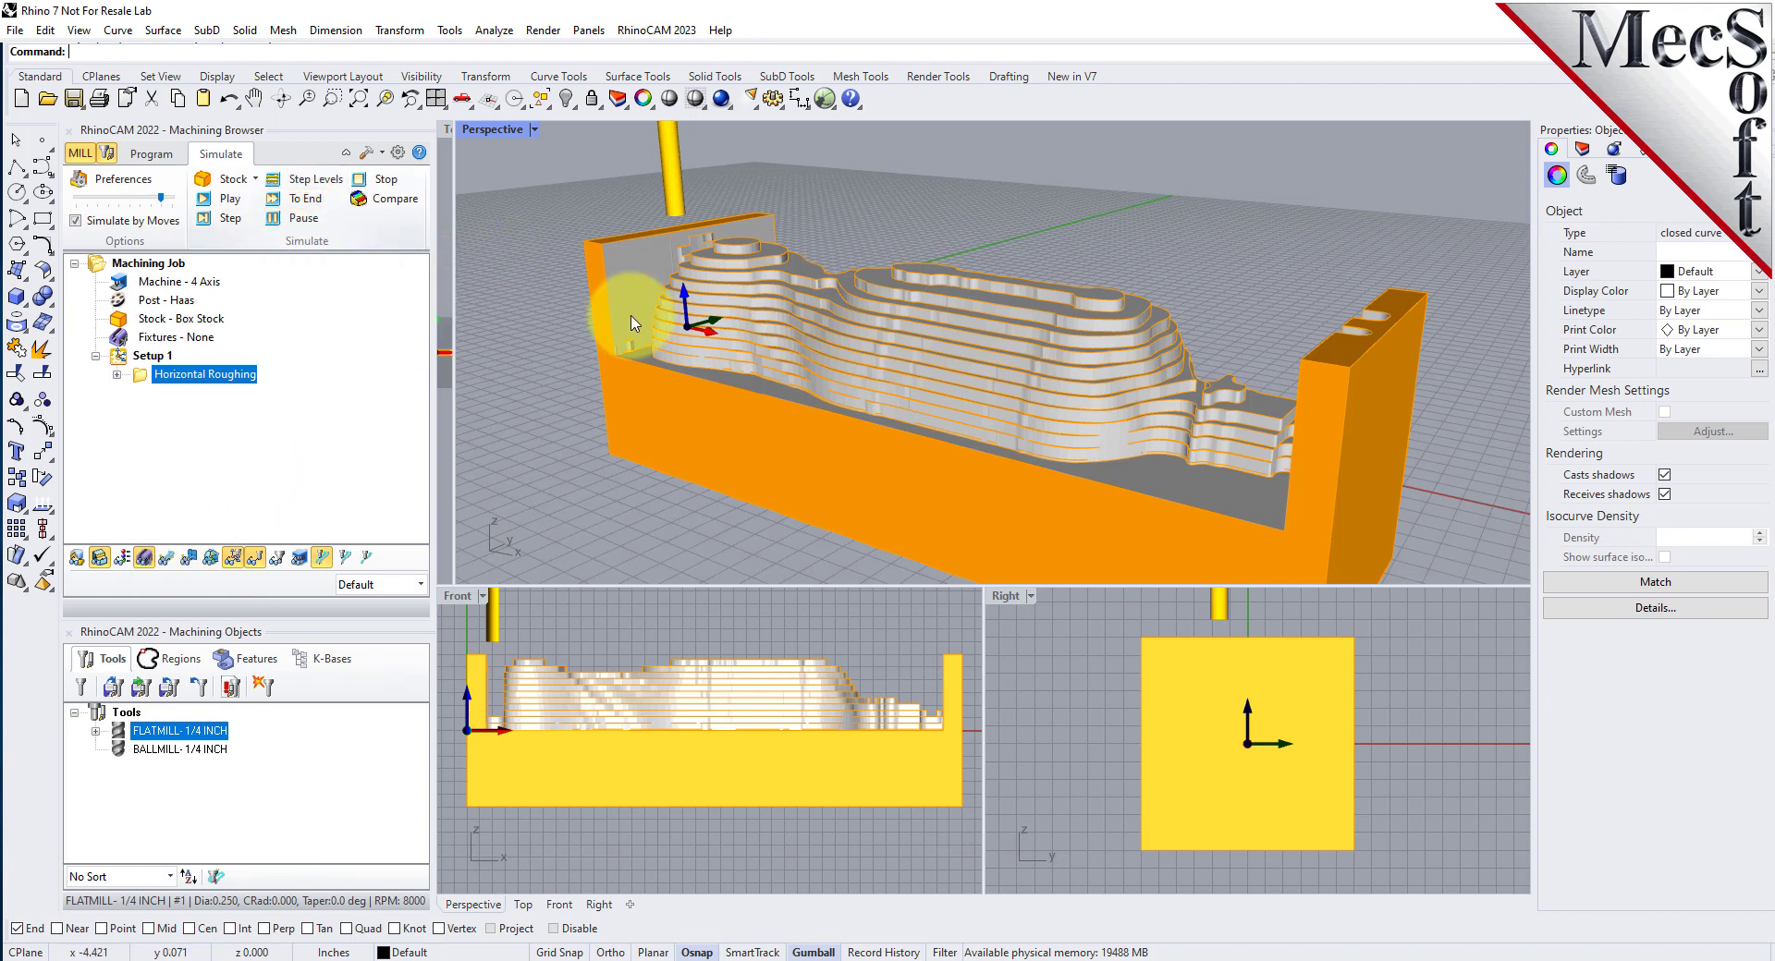
pyautogui.moveTo(912, 364); pyautogui.dragTo(1035, 381, button='right')
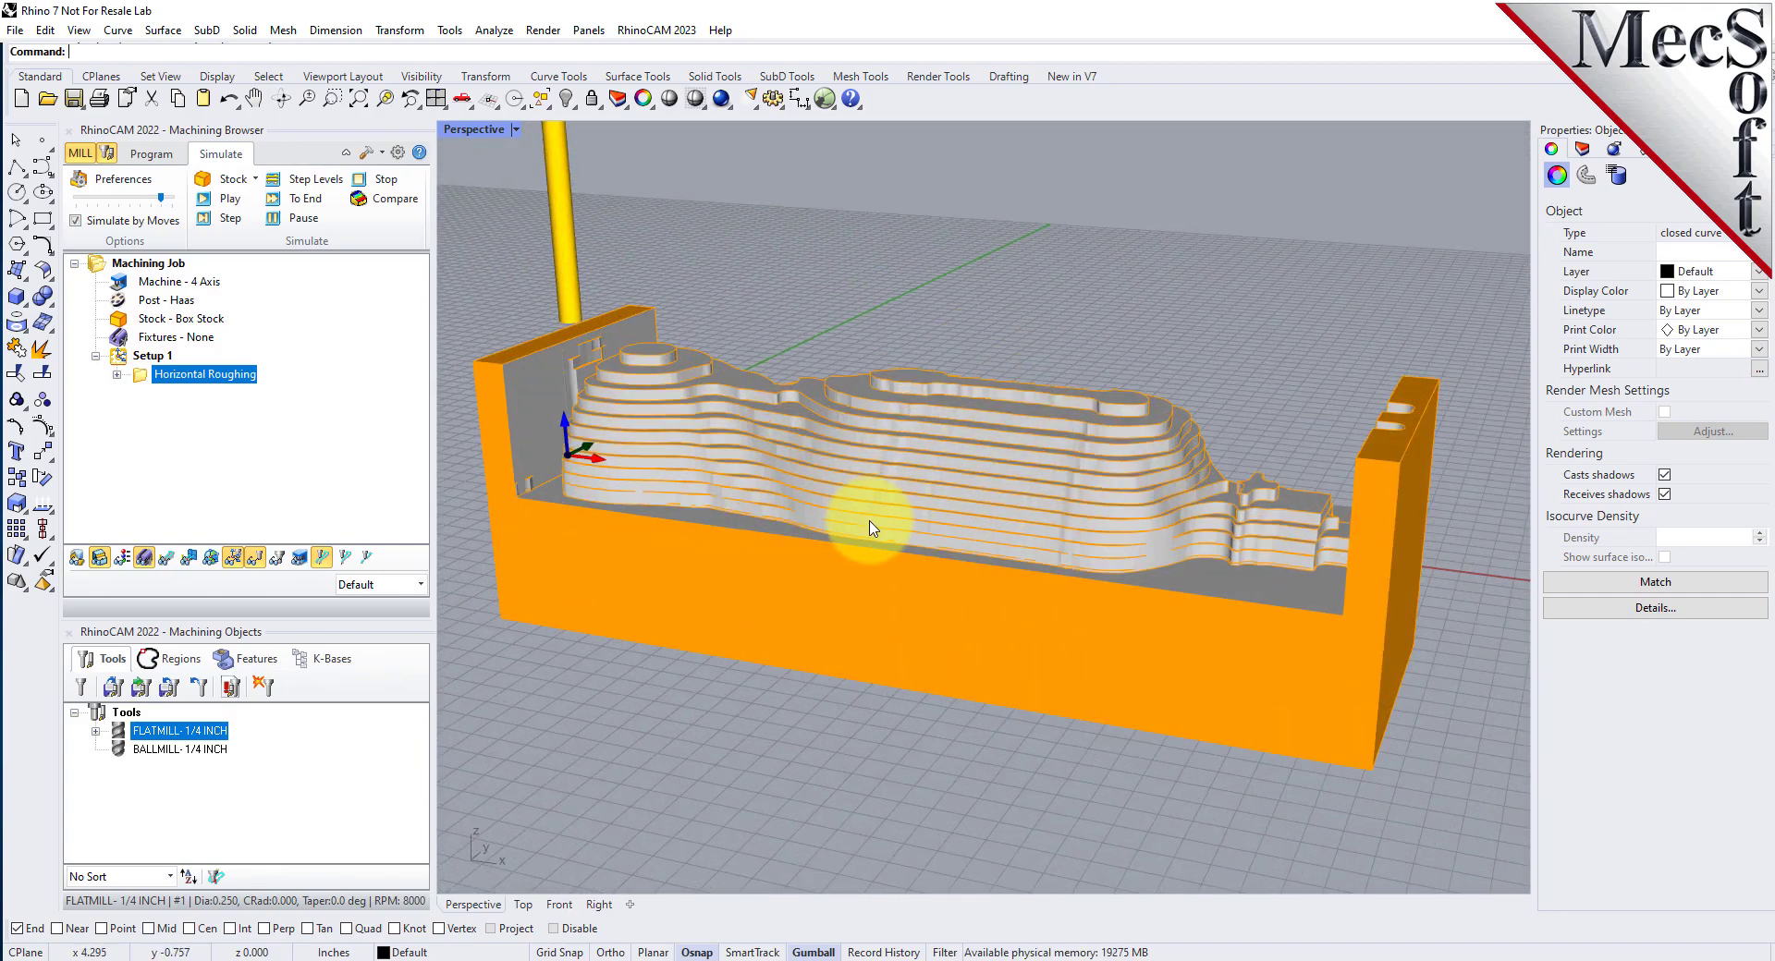
# Step: Add a Rotate Table setup after Setup 1 with a 180-degree counterclockwise table rotation and inspect its axis orientation
pyautogui.click(151, 153)
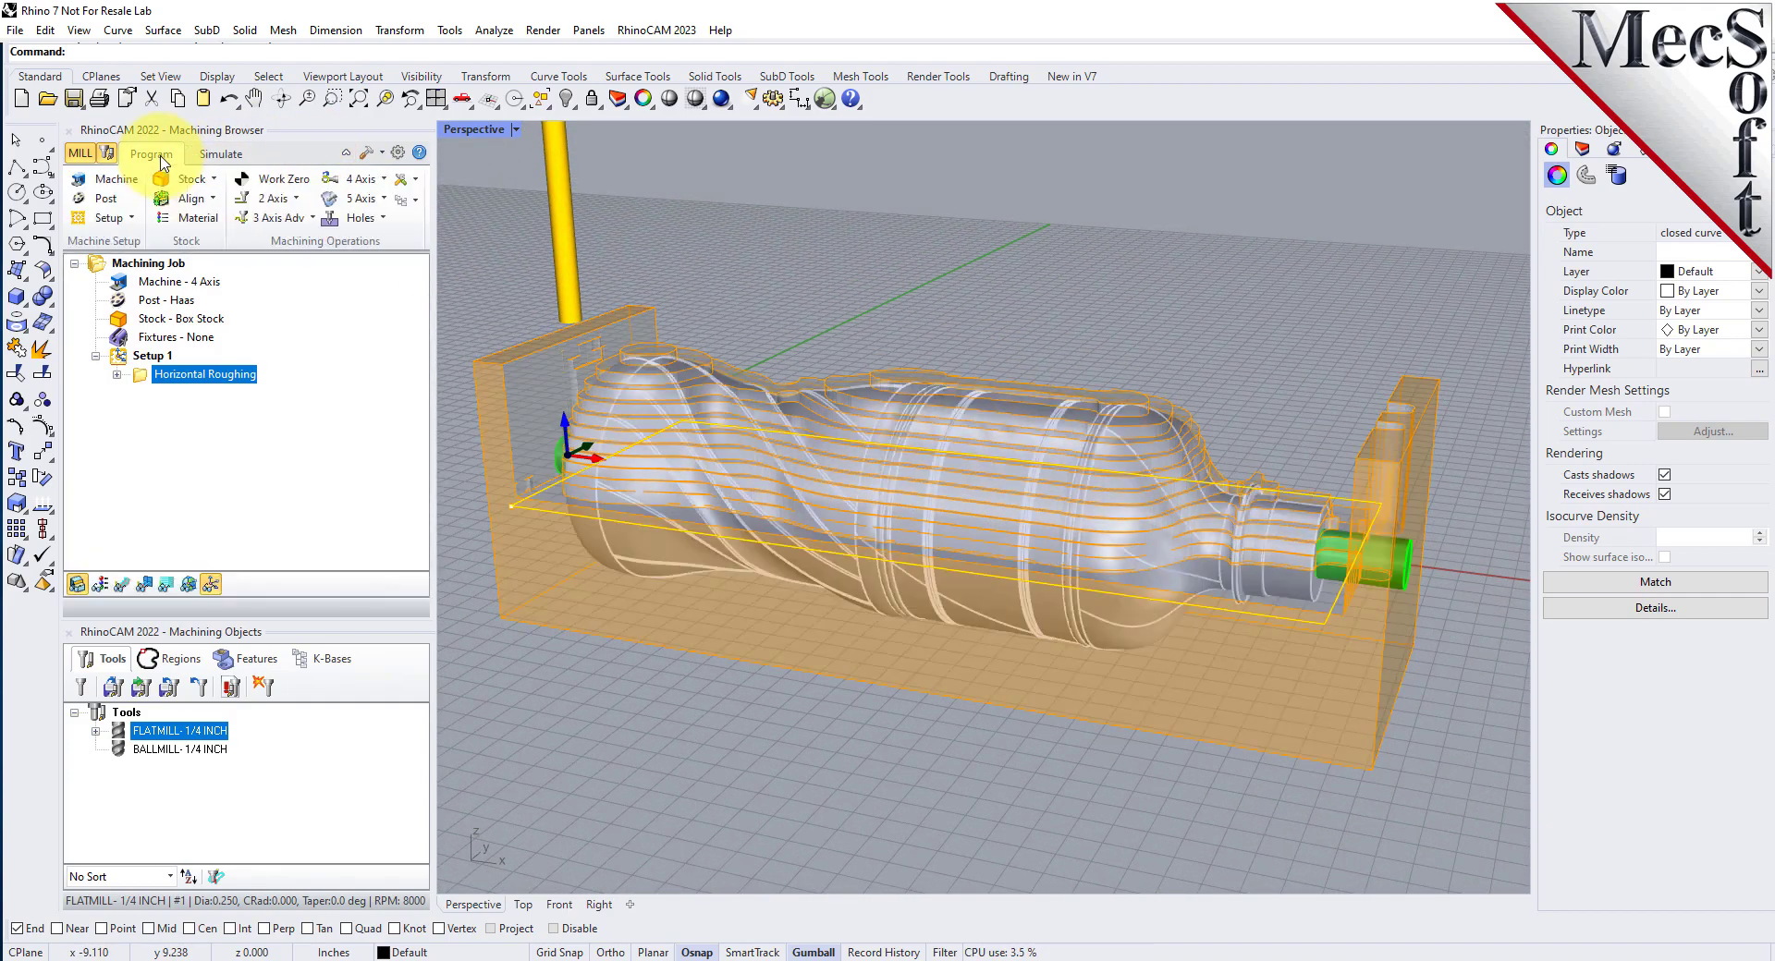
pyautogui.click(132, 220)
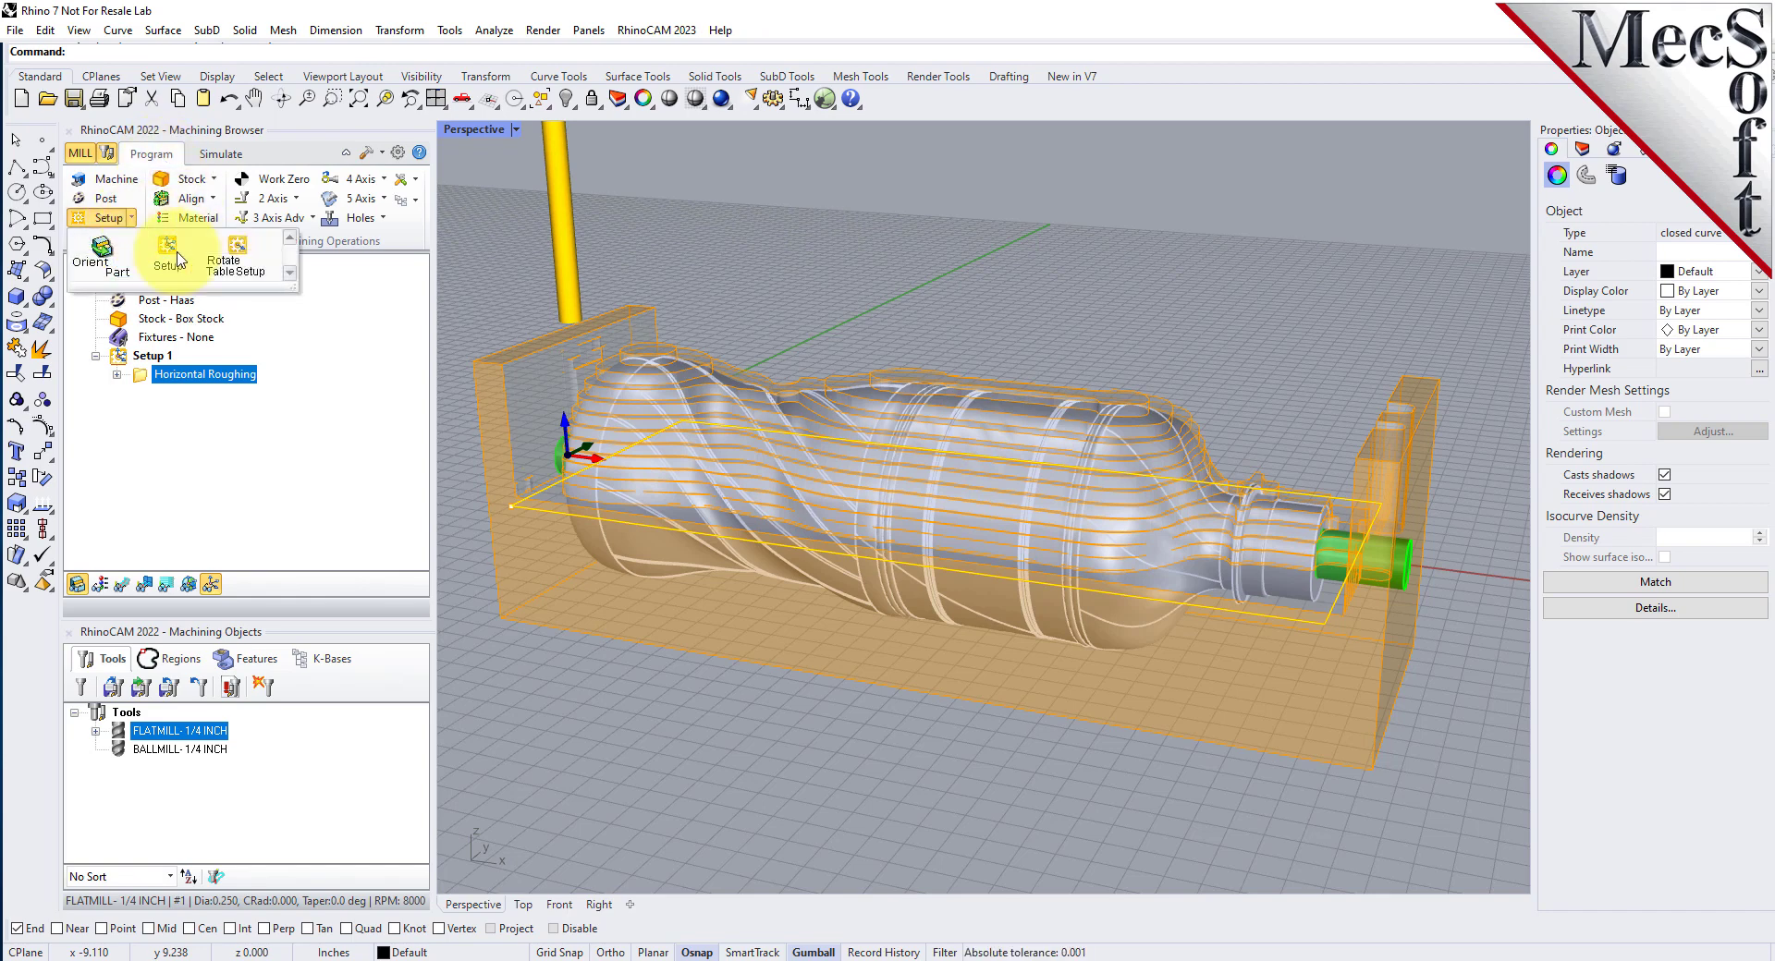
pyautogui.click(236, 263)
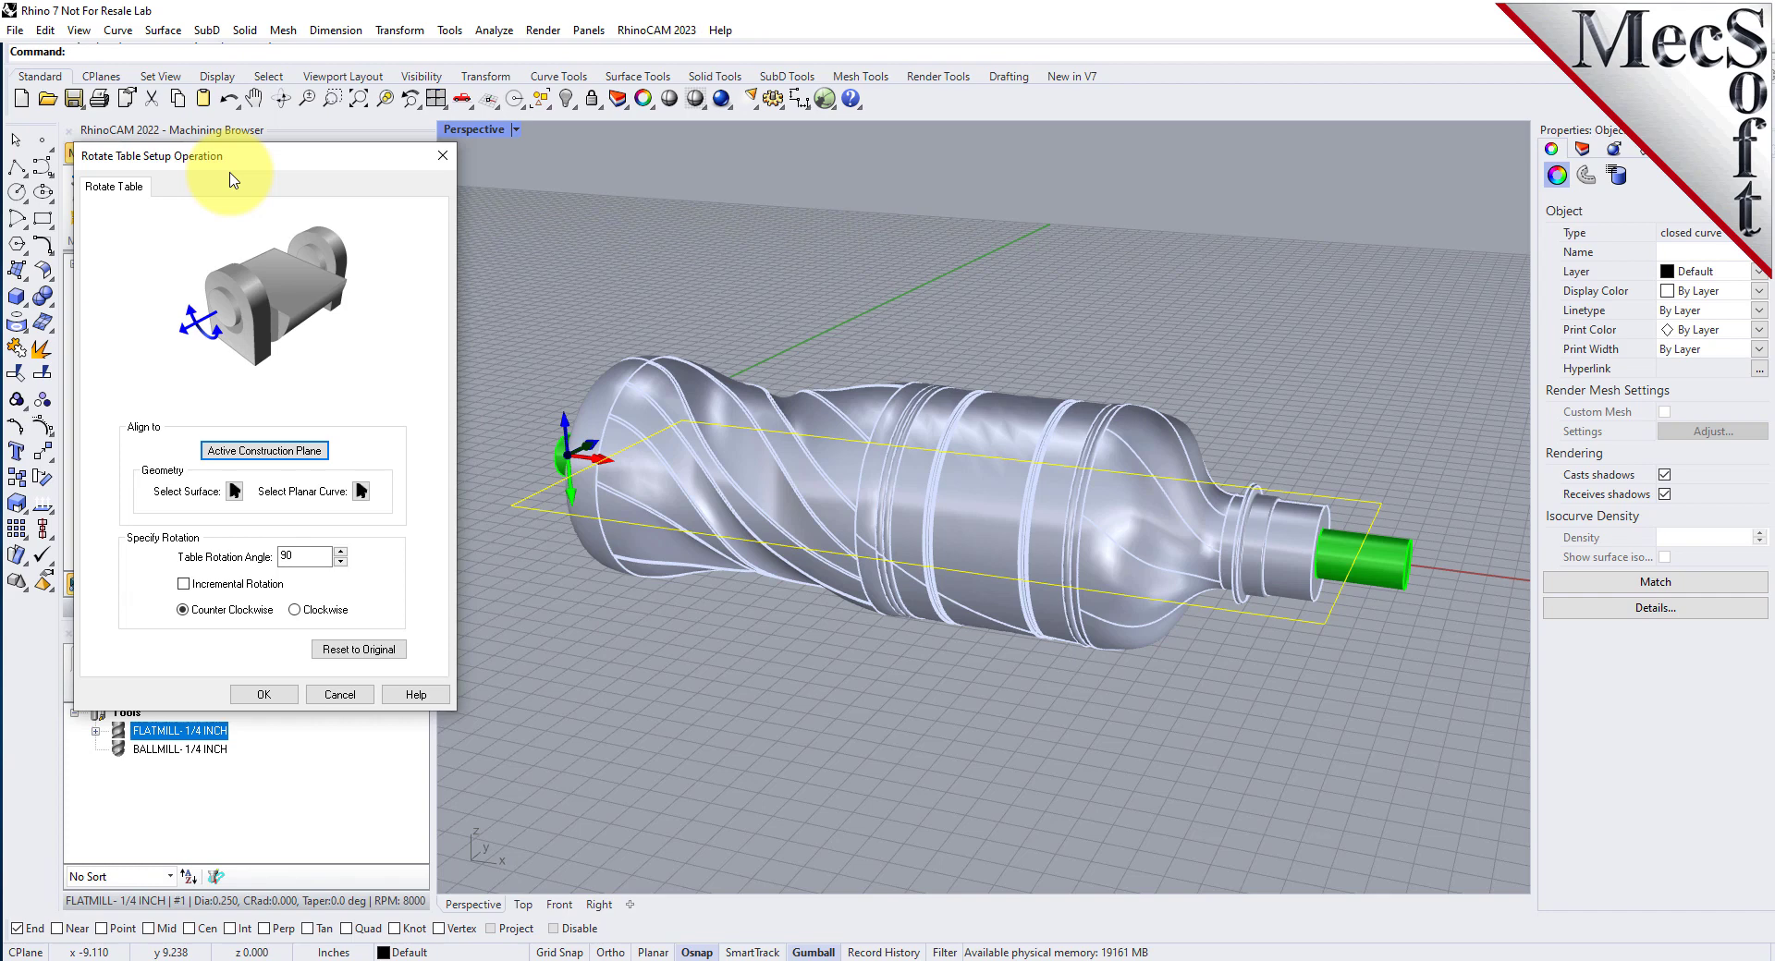
pyautogui.doubleClick(294, 555)
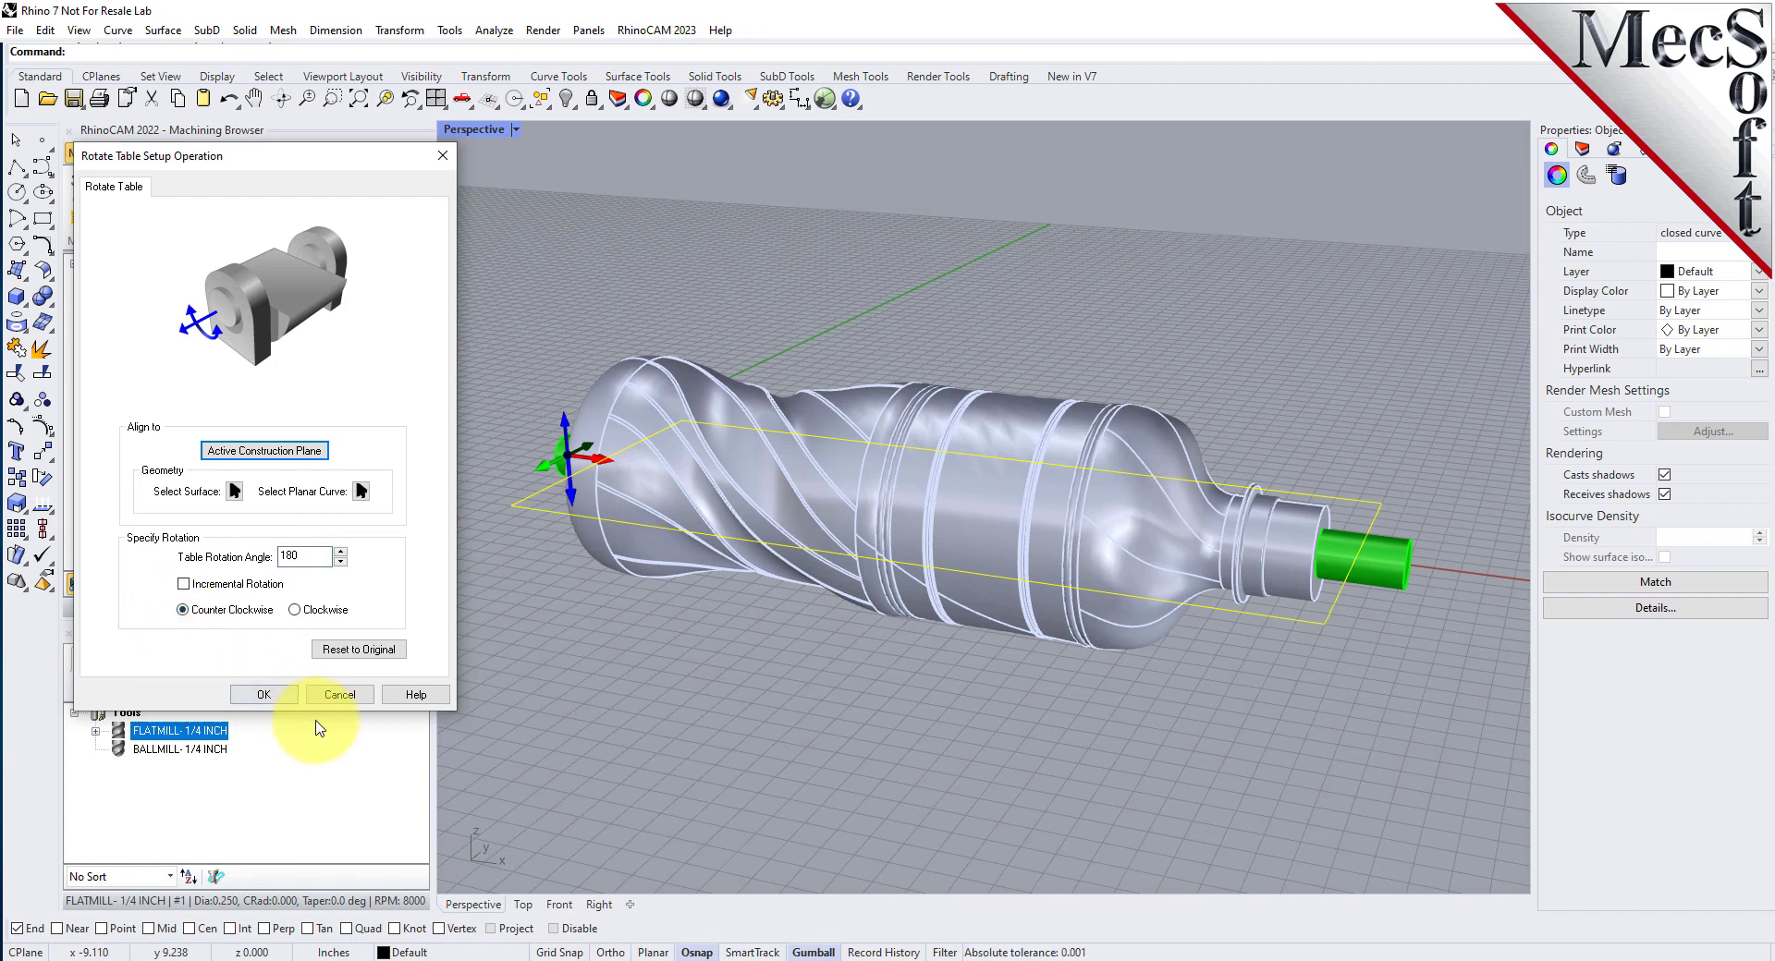
pyautogui.click(264, 694)
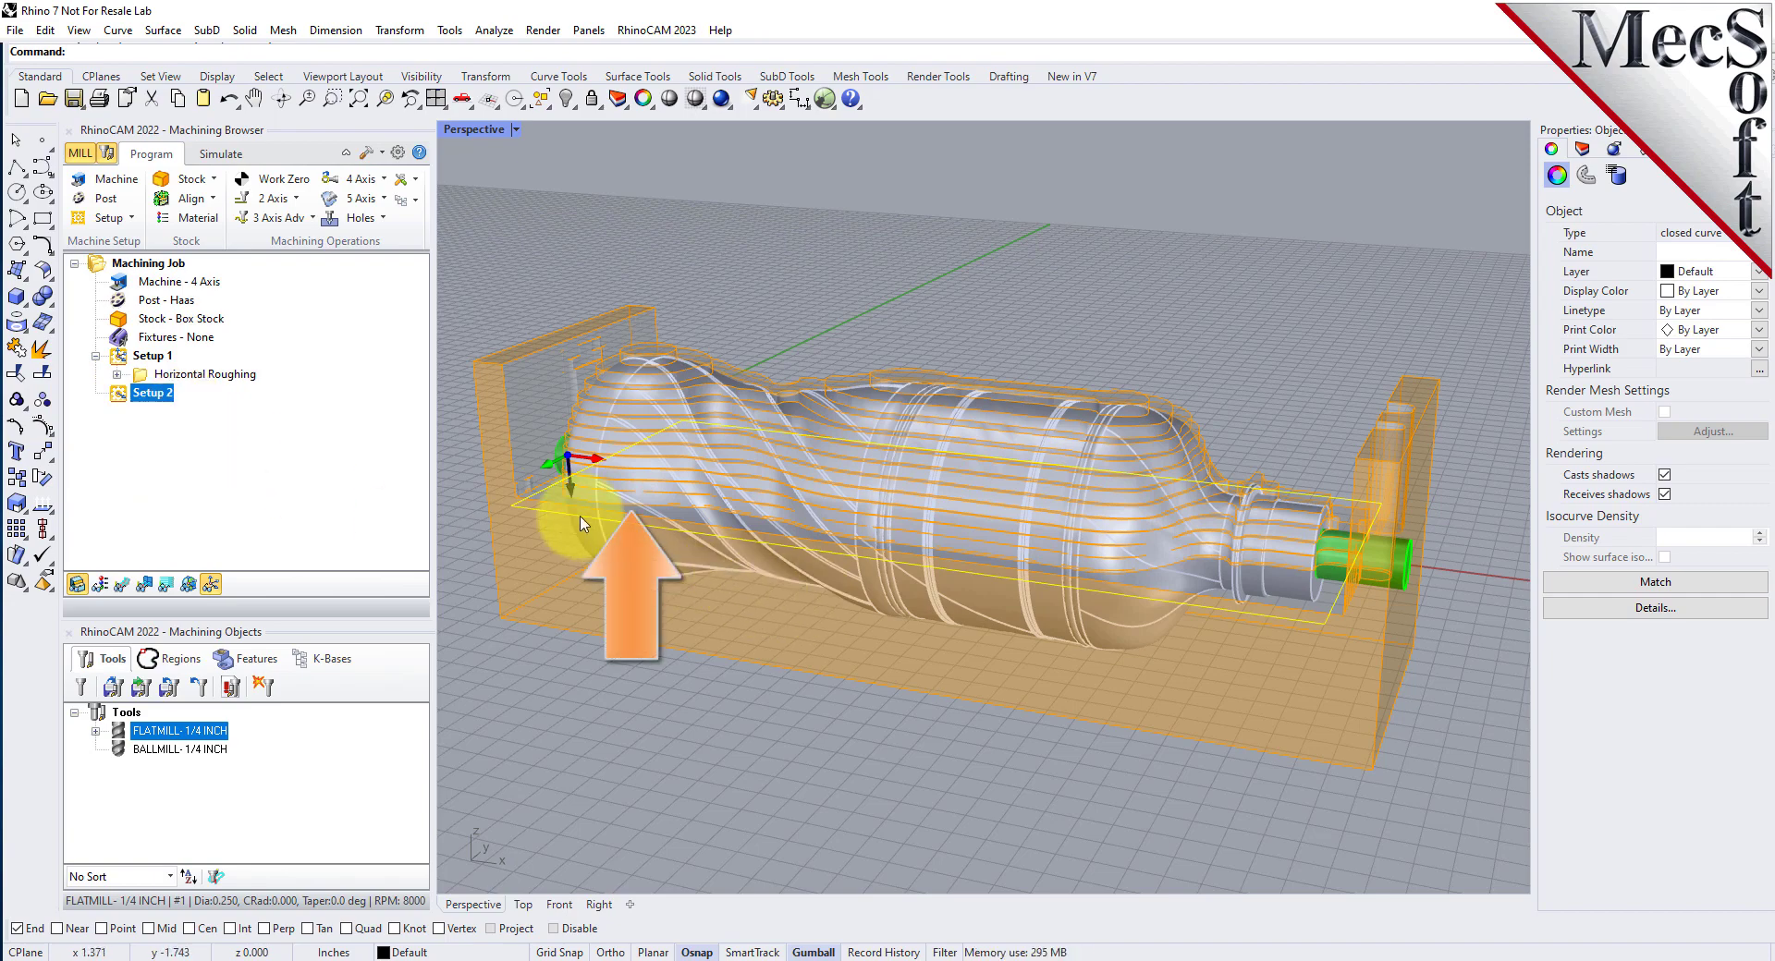
pyautogui.scroll(5, 517, 458)
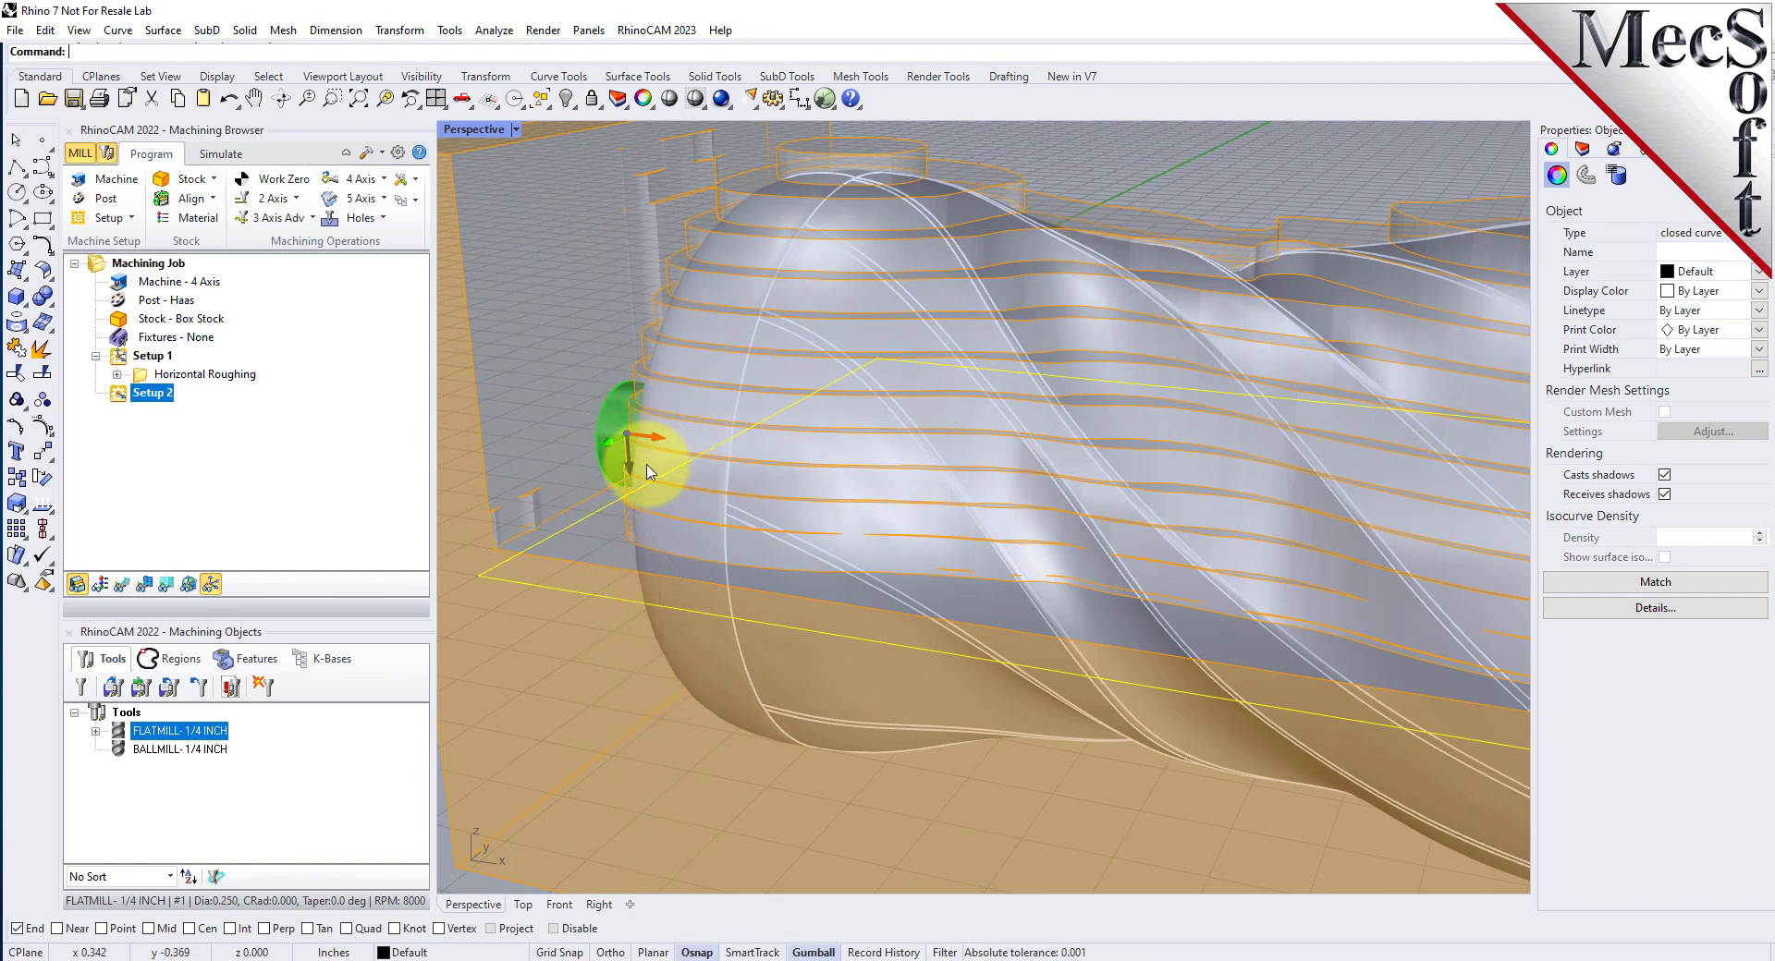
pyautogui.scroll(-1, 644, 427)
pyautogui.scroll(-5, 645, 427)
pyautogui.scroll(1, 792, 424)
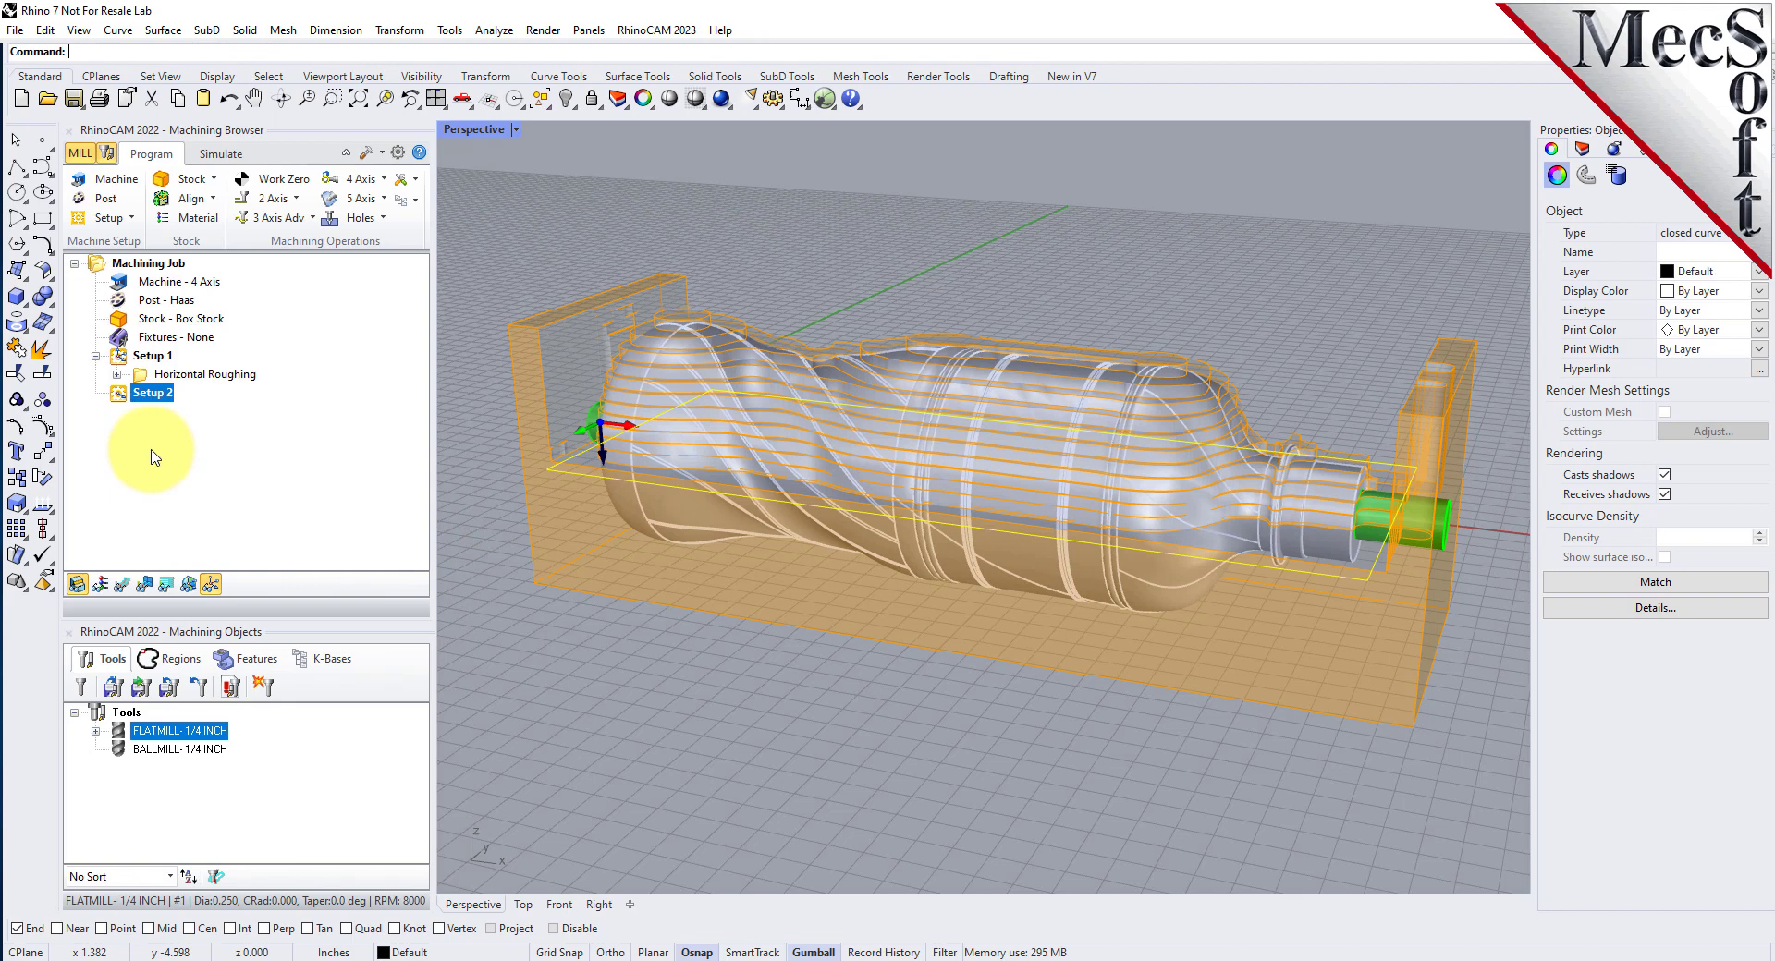
# Step: Copy the Horizontal Roughing operation from Setup 1 and paste it into Setup 2
pyautogui.click(143, 375)
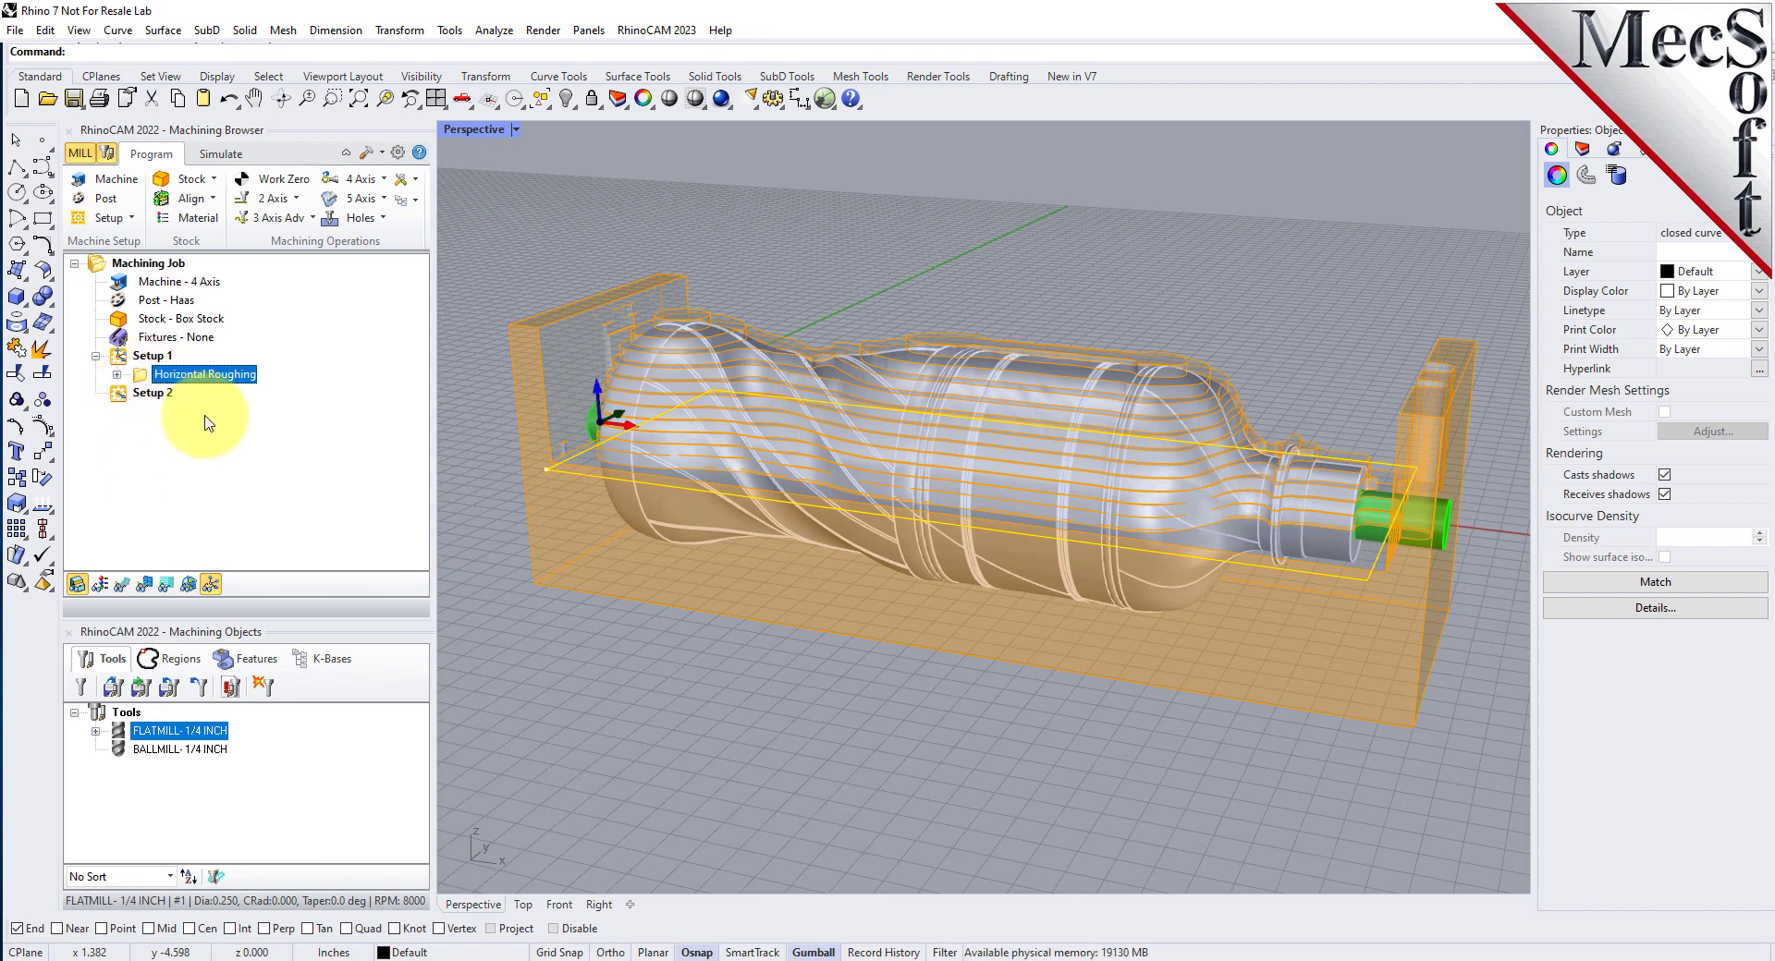
pyautogui.rightClick(222, 383)
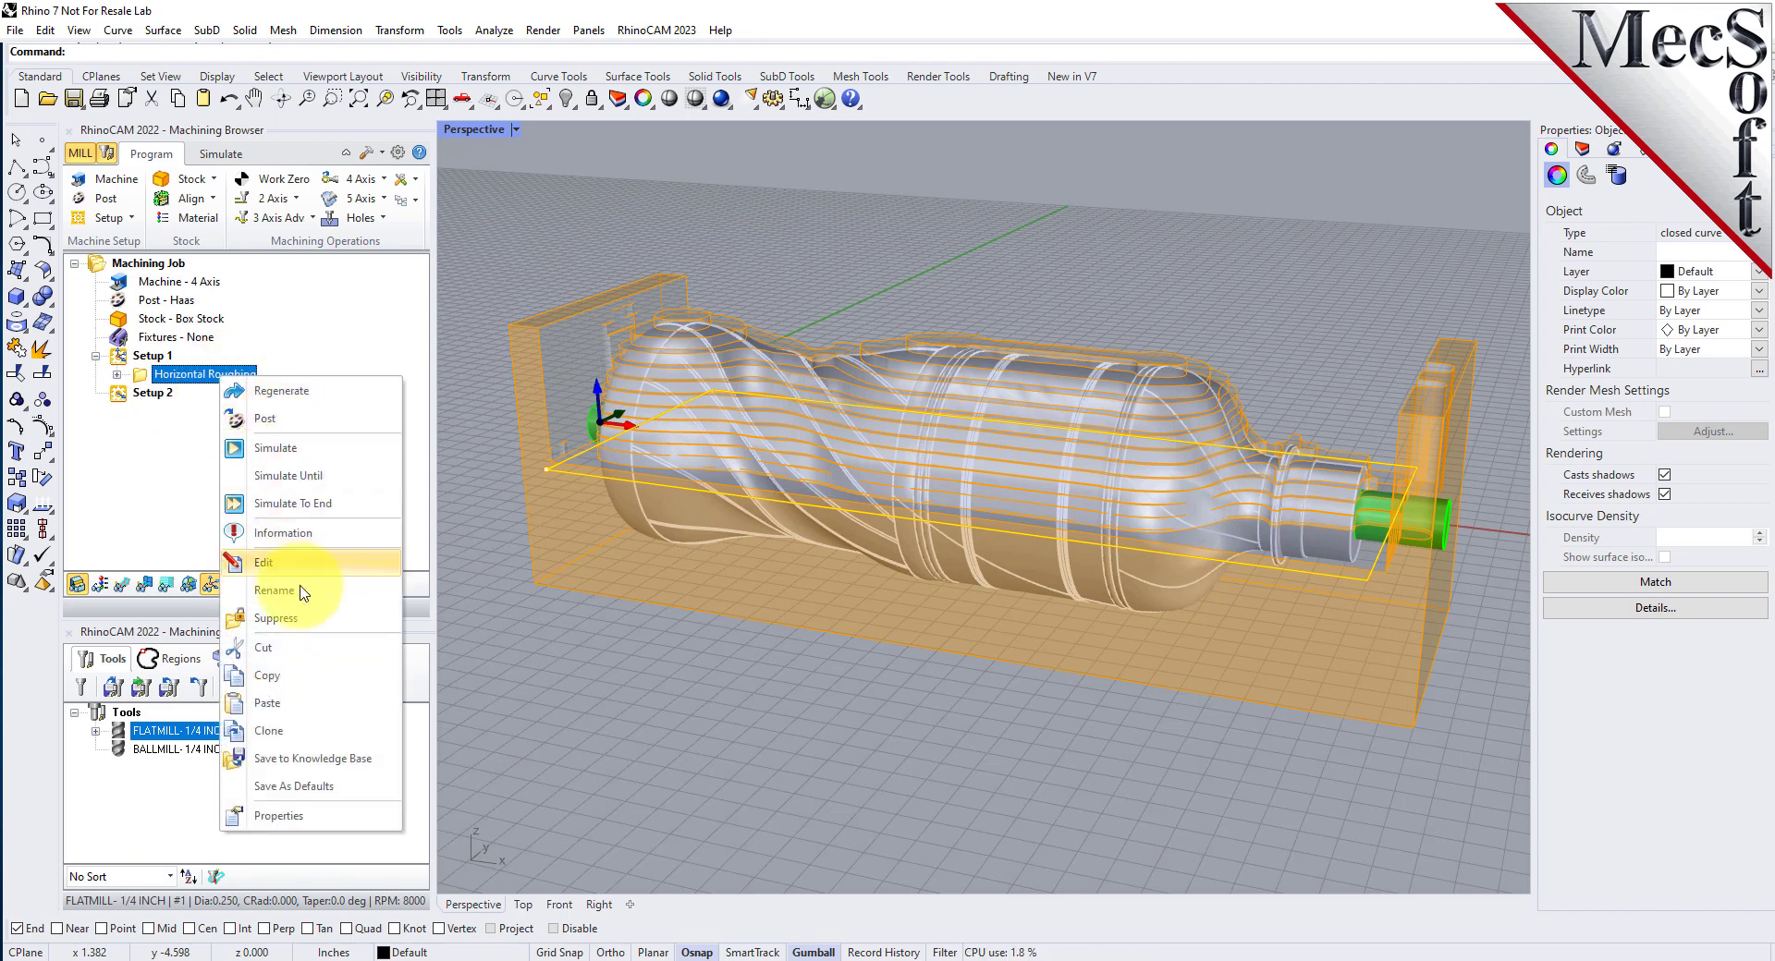
pyautogui.press('Escape')
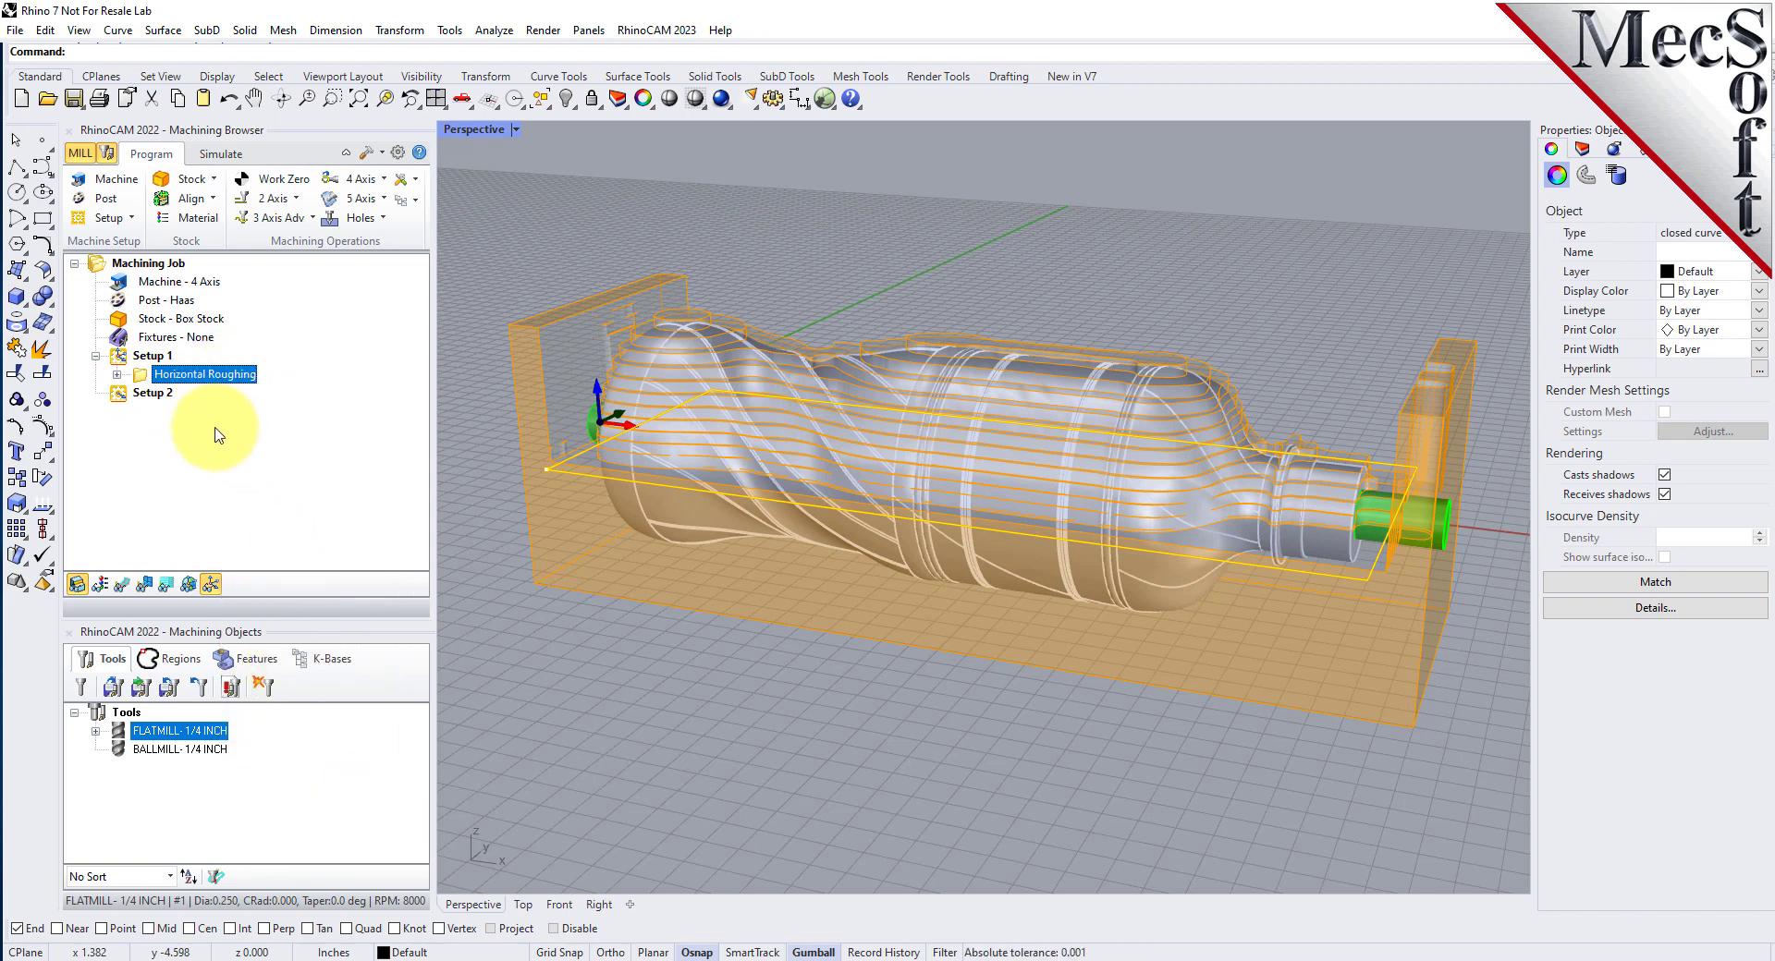
pyautogui.click(150, 393)
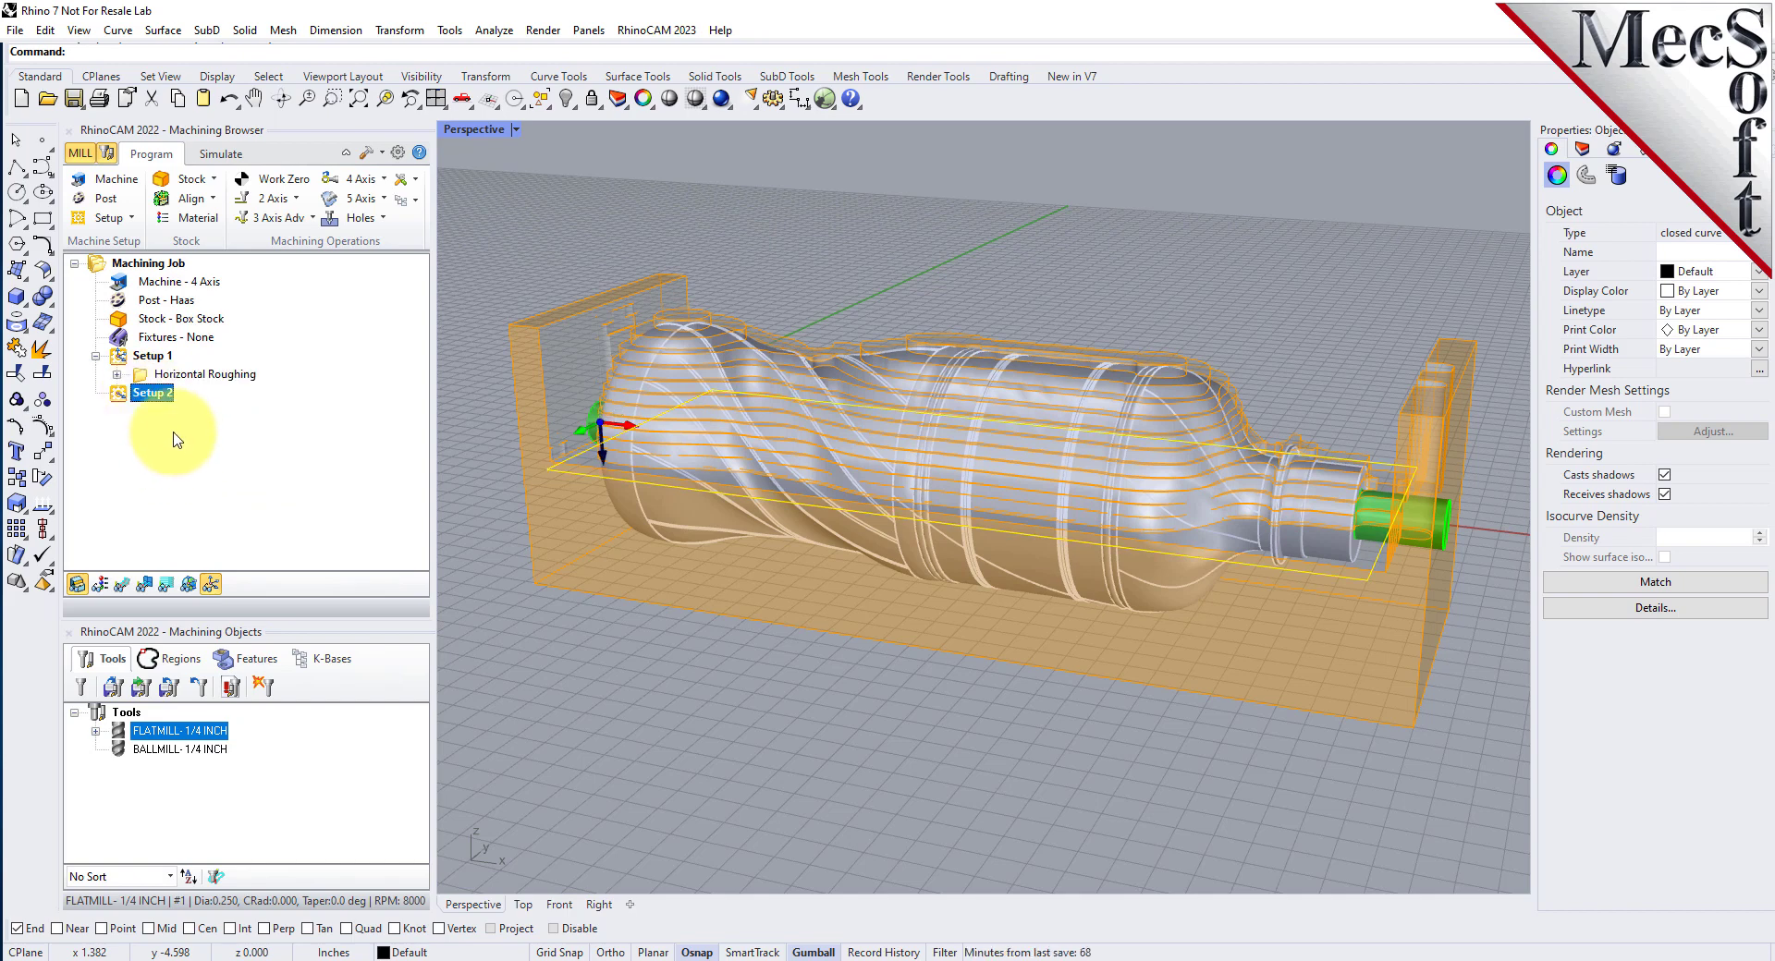
pyautogui.rightClick(162, 393)
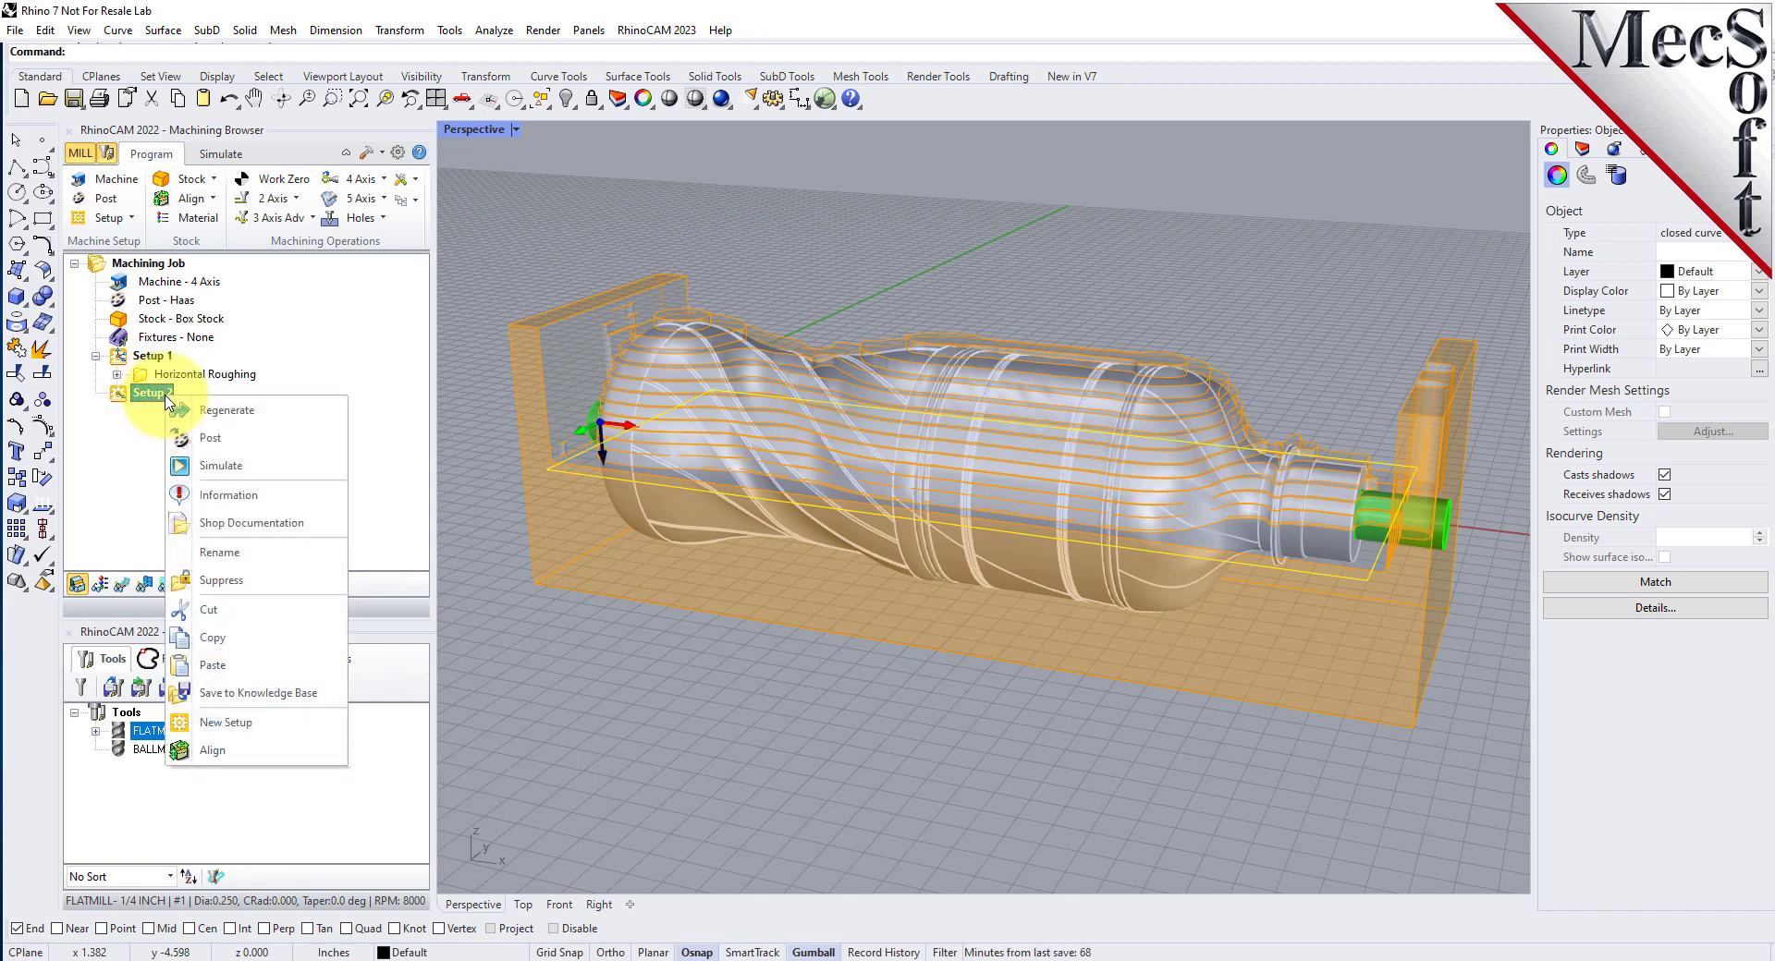
pyautogui.click(237, 670)
pyautogui.click(96, 393)
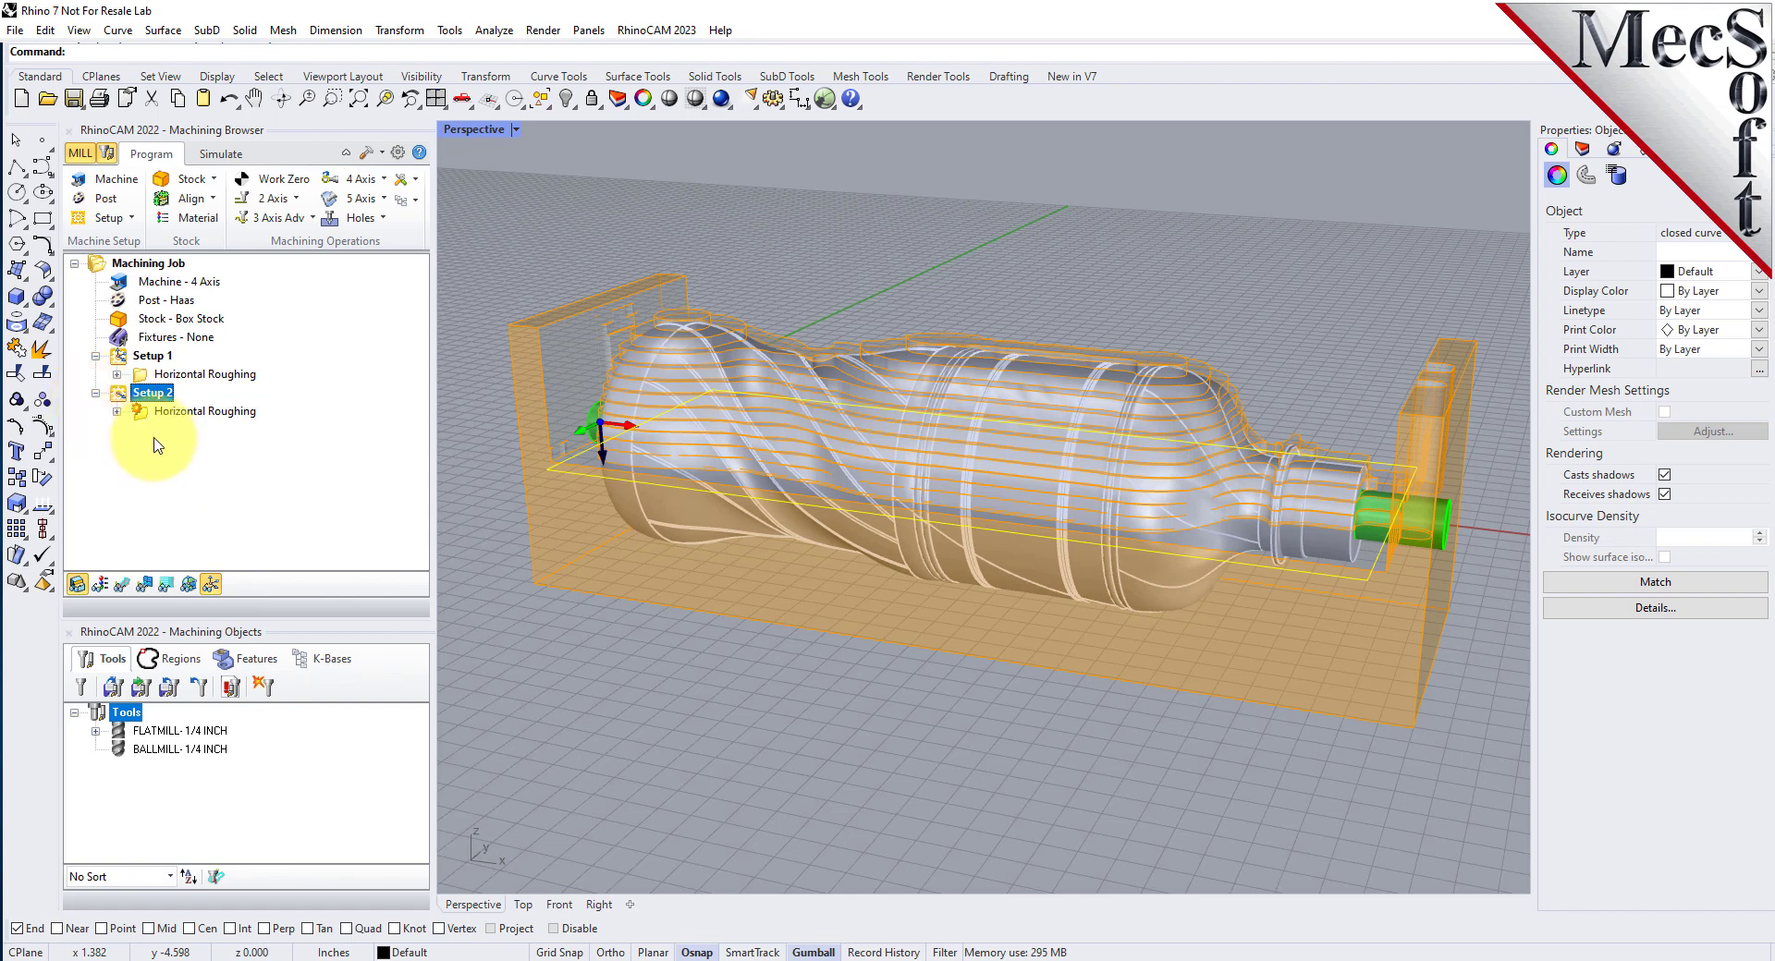
# Step: Regenerate the pasted Horizontal Roughing operation under Setup 2
pyautogui.click(141, 413)
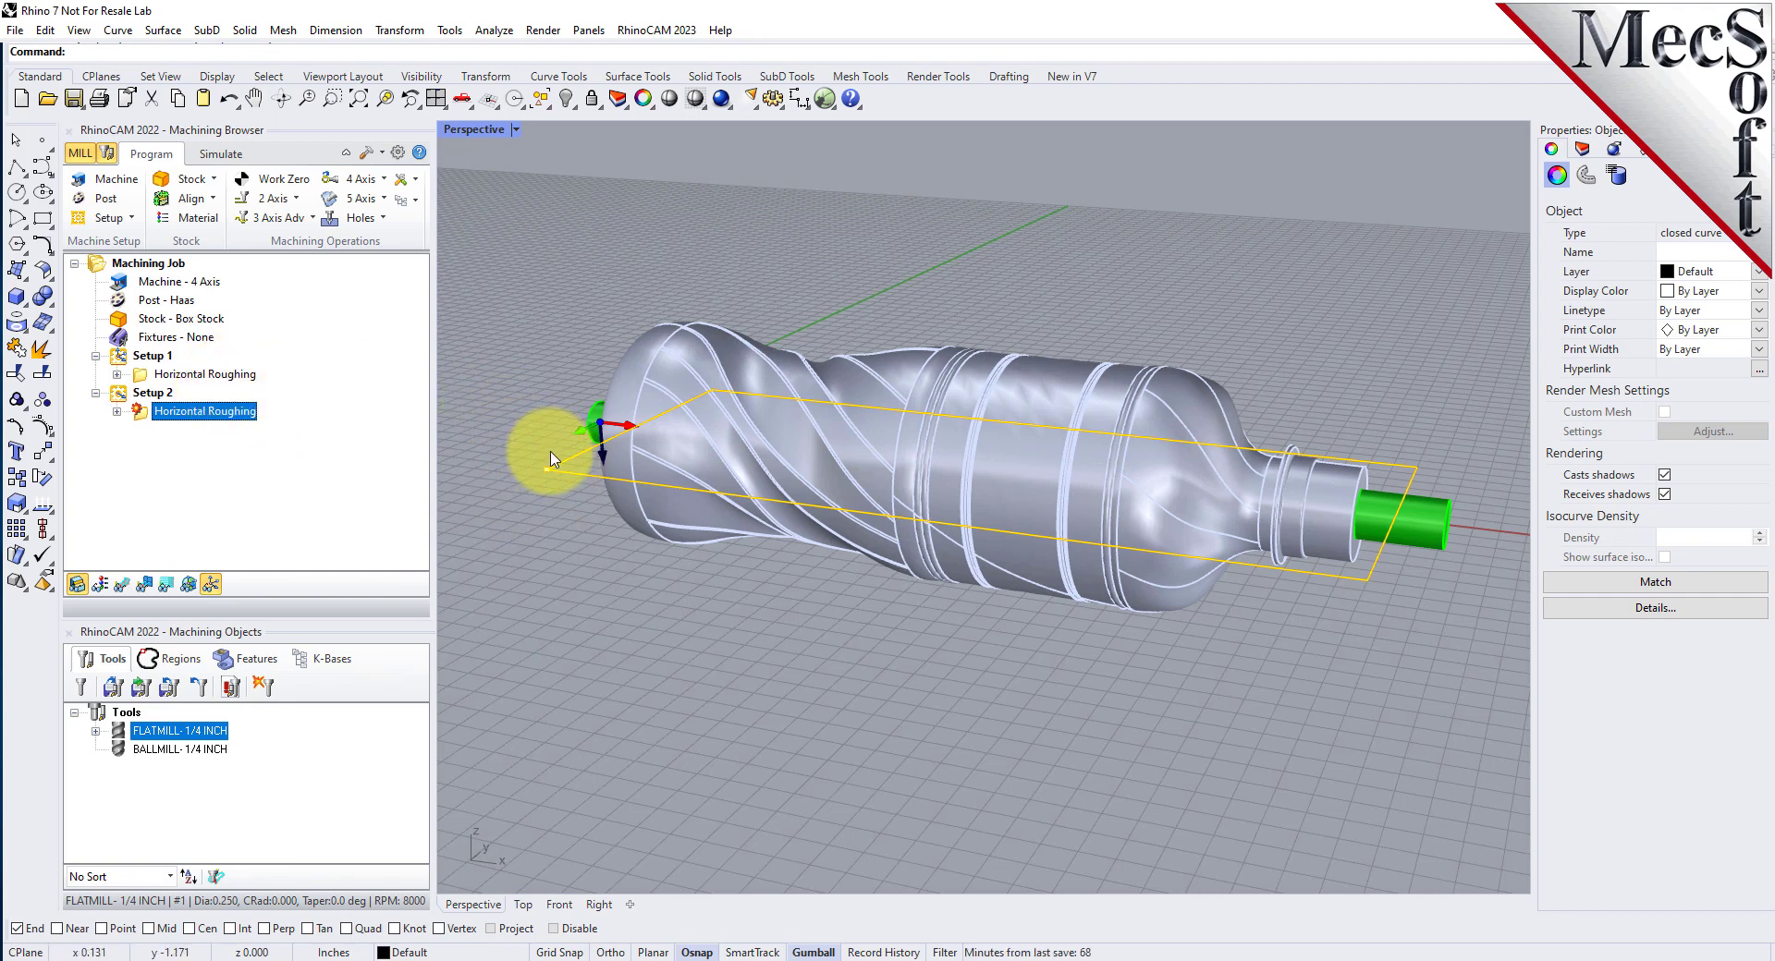
pyautogui.rightClick(234, 419)
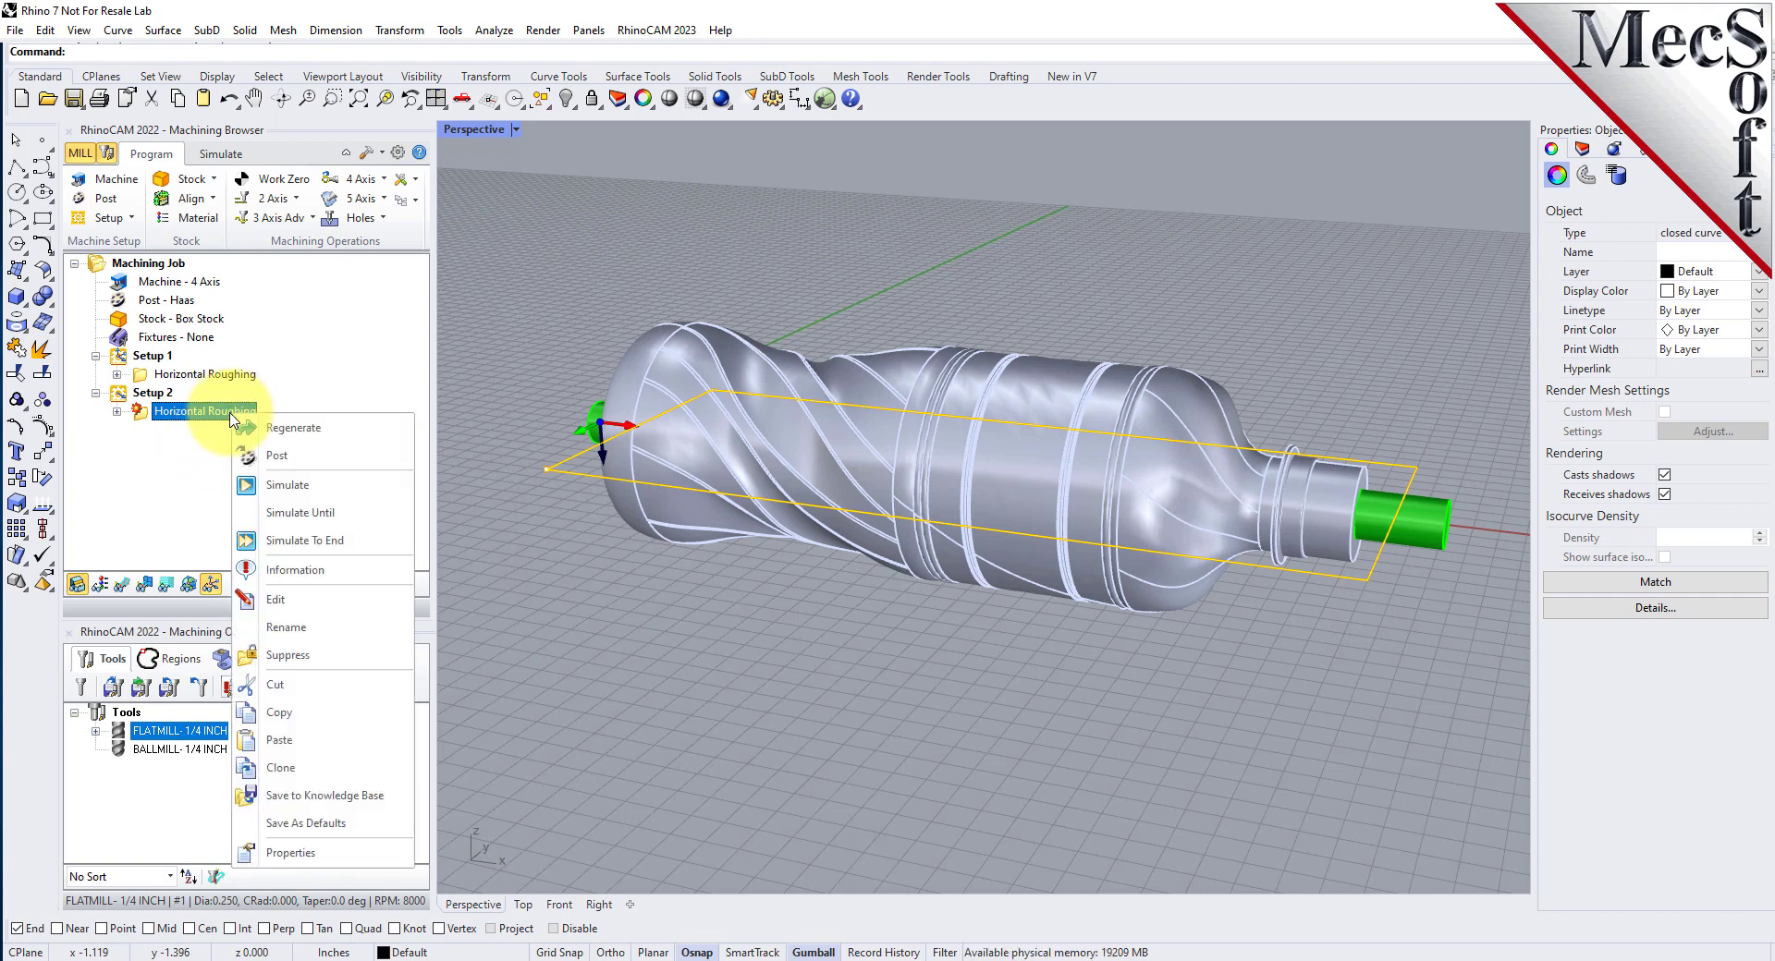
pyautogui.click(333, 442)
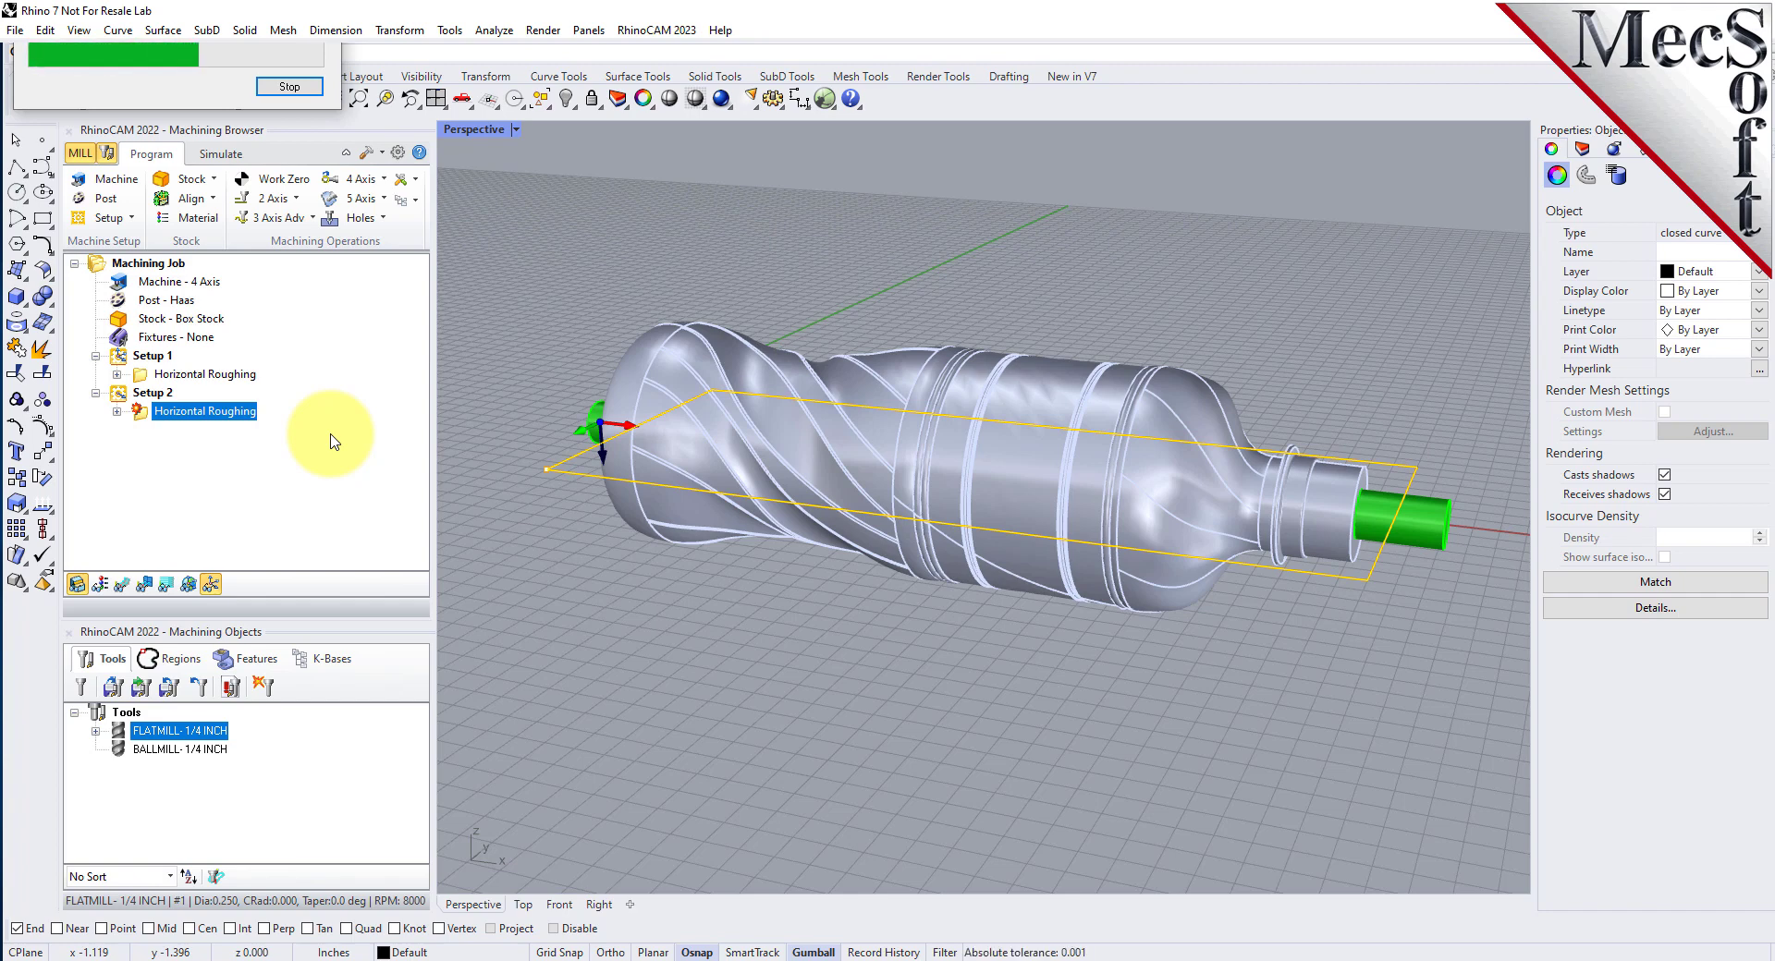
# Step: Simulate the Horizontal Roughing operation of Setup 2 on the partly cut stock and show the tool holder
pyautogui.click(227, 159)
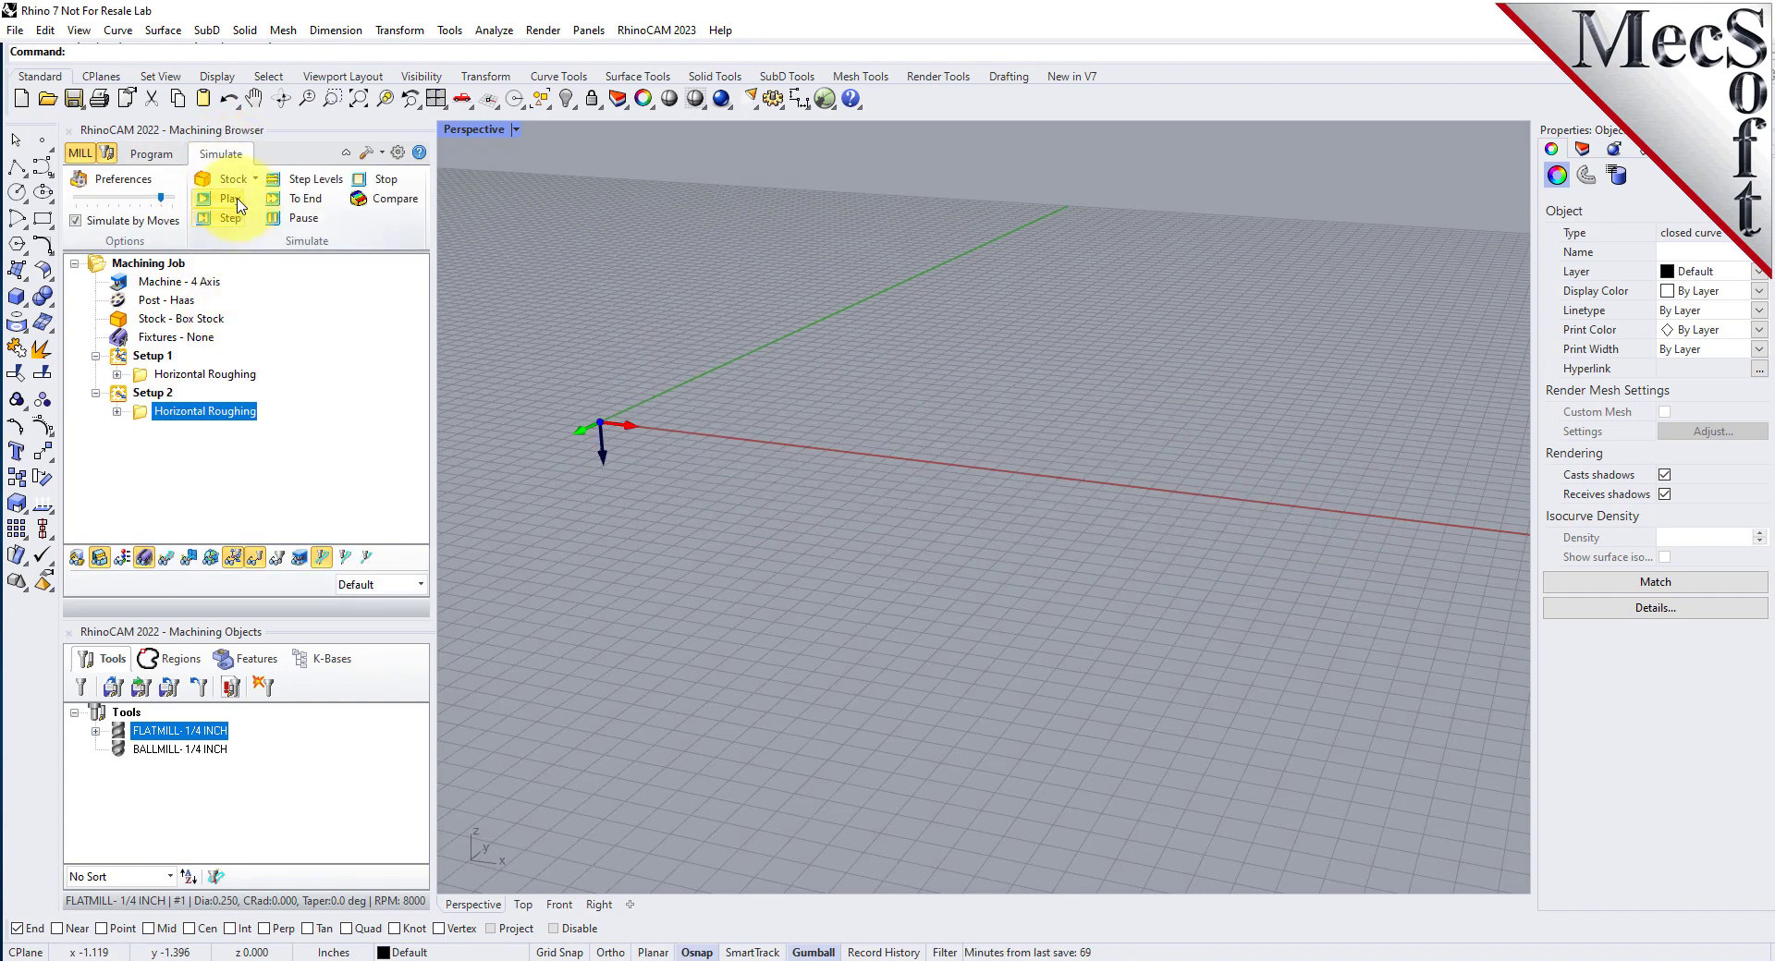
pyautogui.click(227, 197)
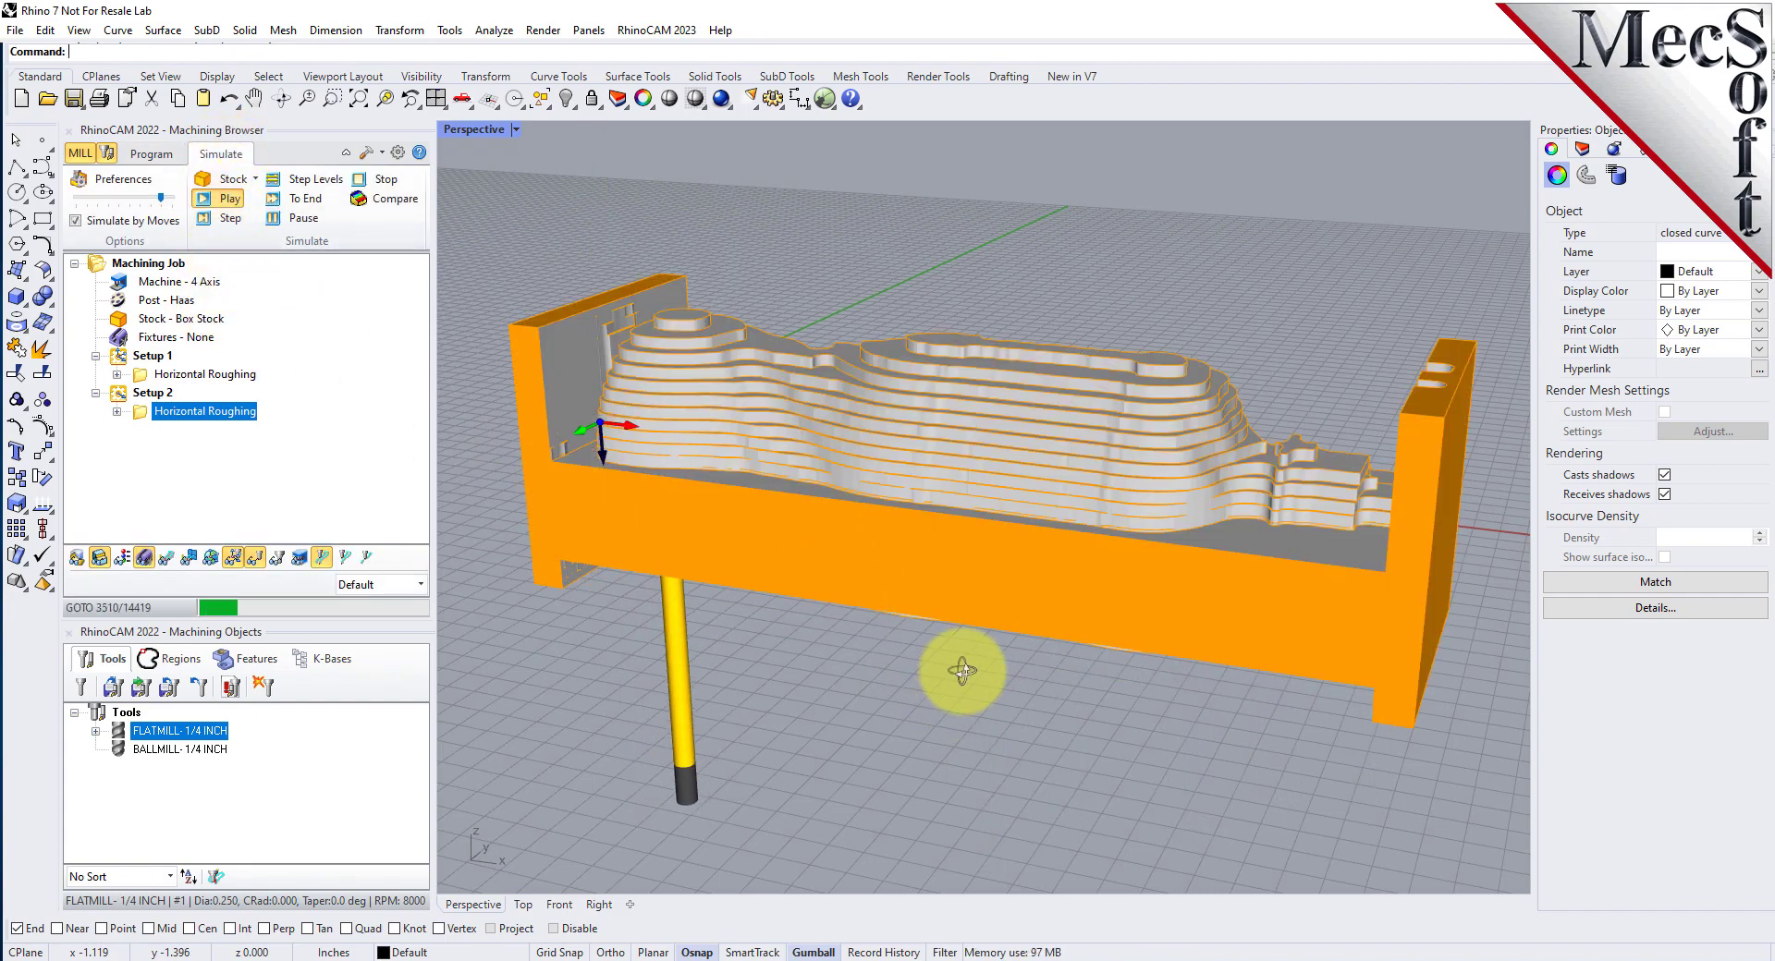
pyautogui.moveTo(962, 665); pyautogui.dragTo(980, 563, button='right')
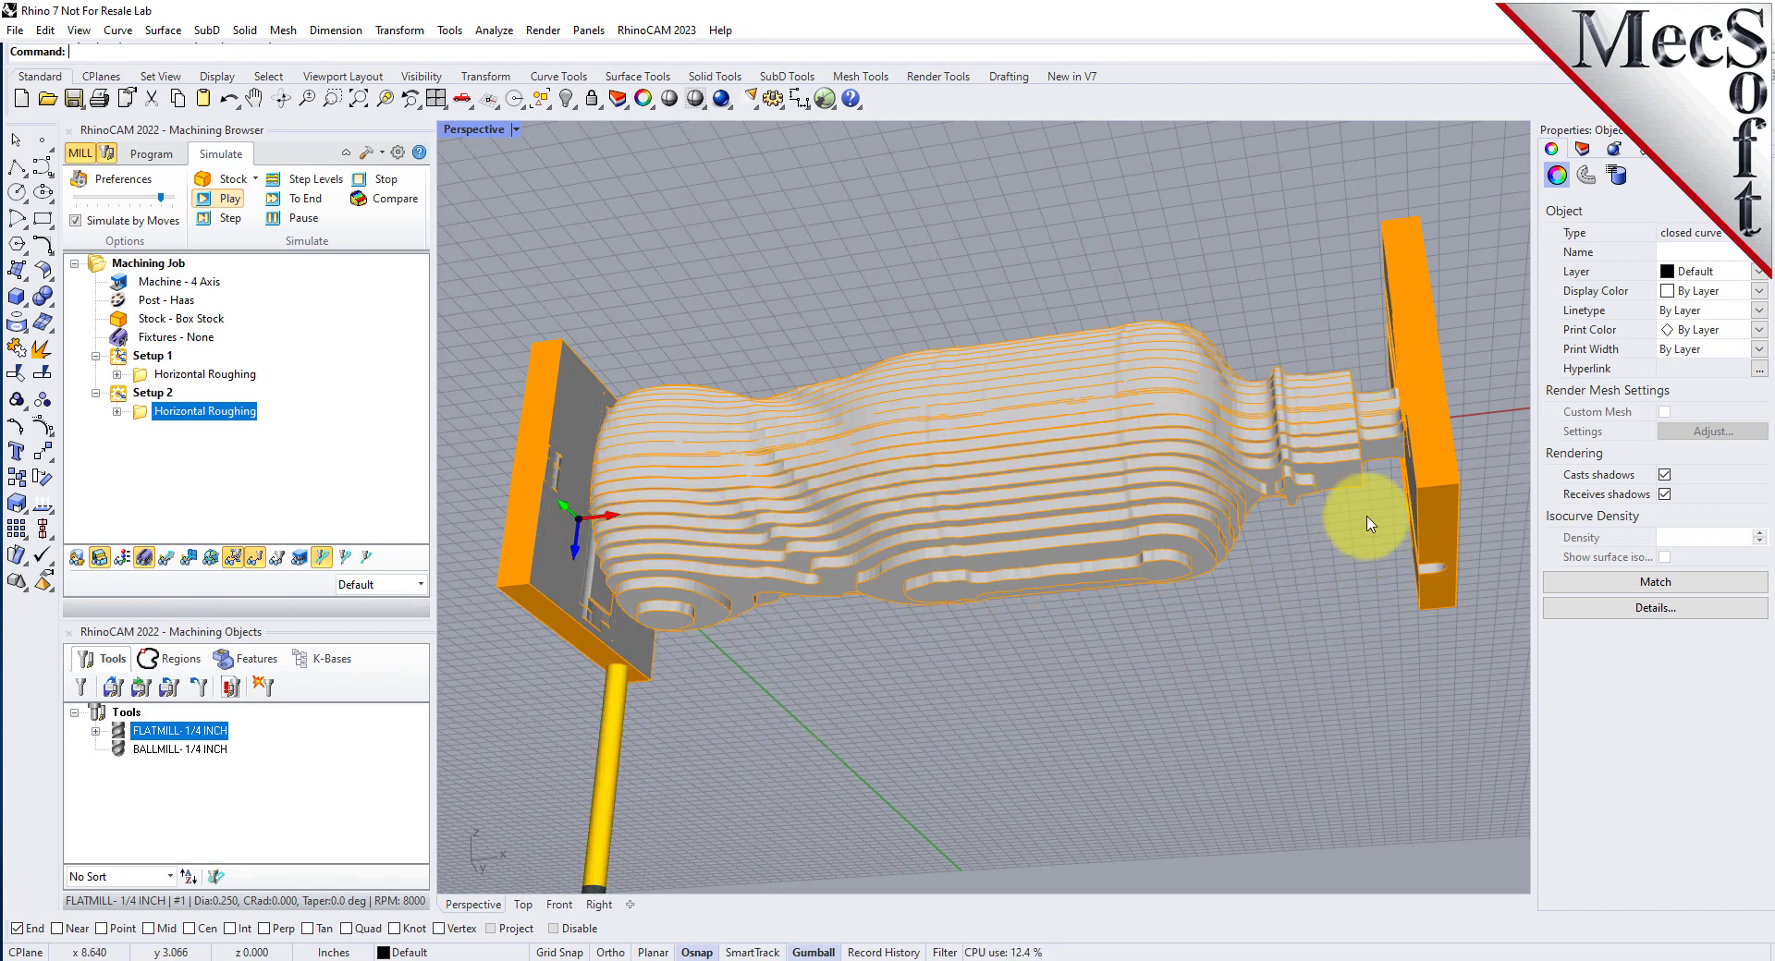
pyautogui.moveTo(1152, 343); pyautogui.dragTo(1139, 528, button='right')
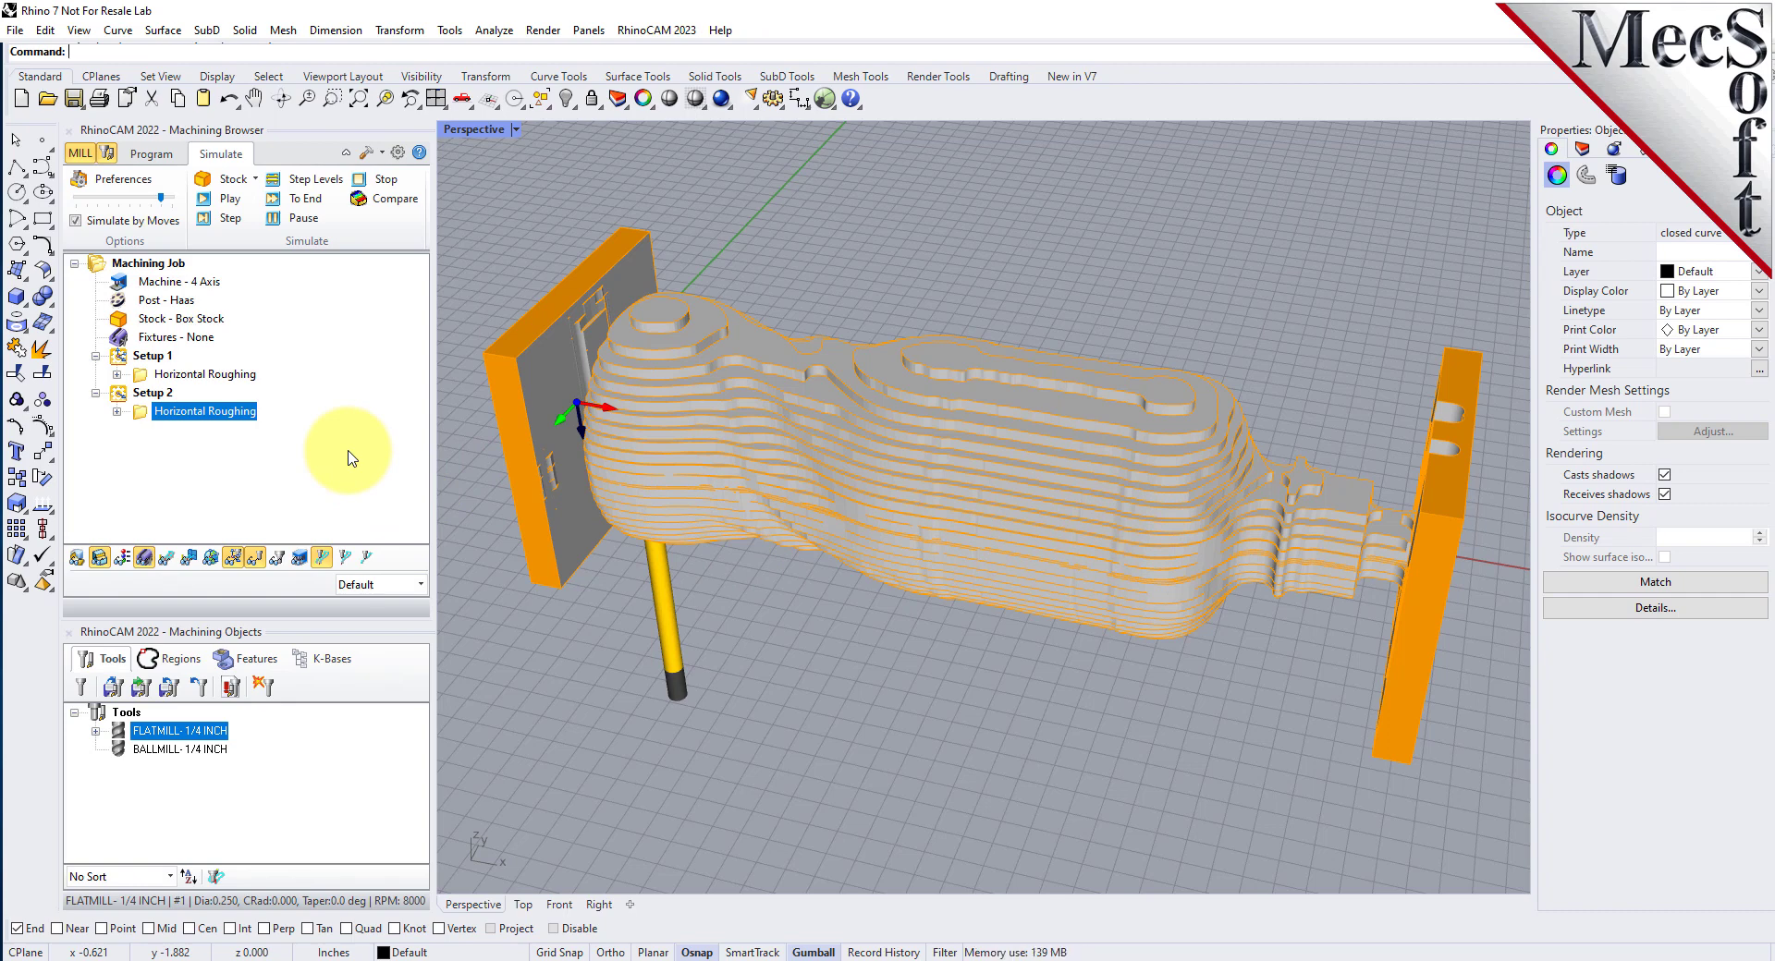
pyautogui.click(277, 556)
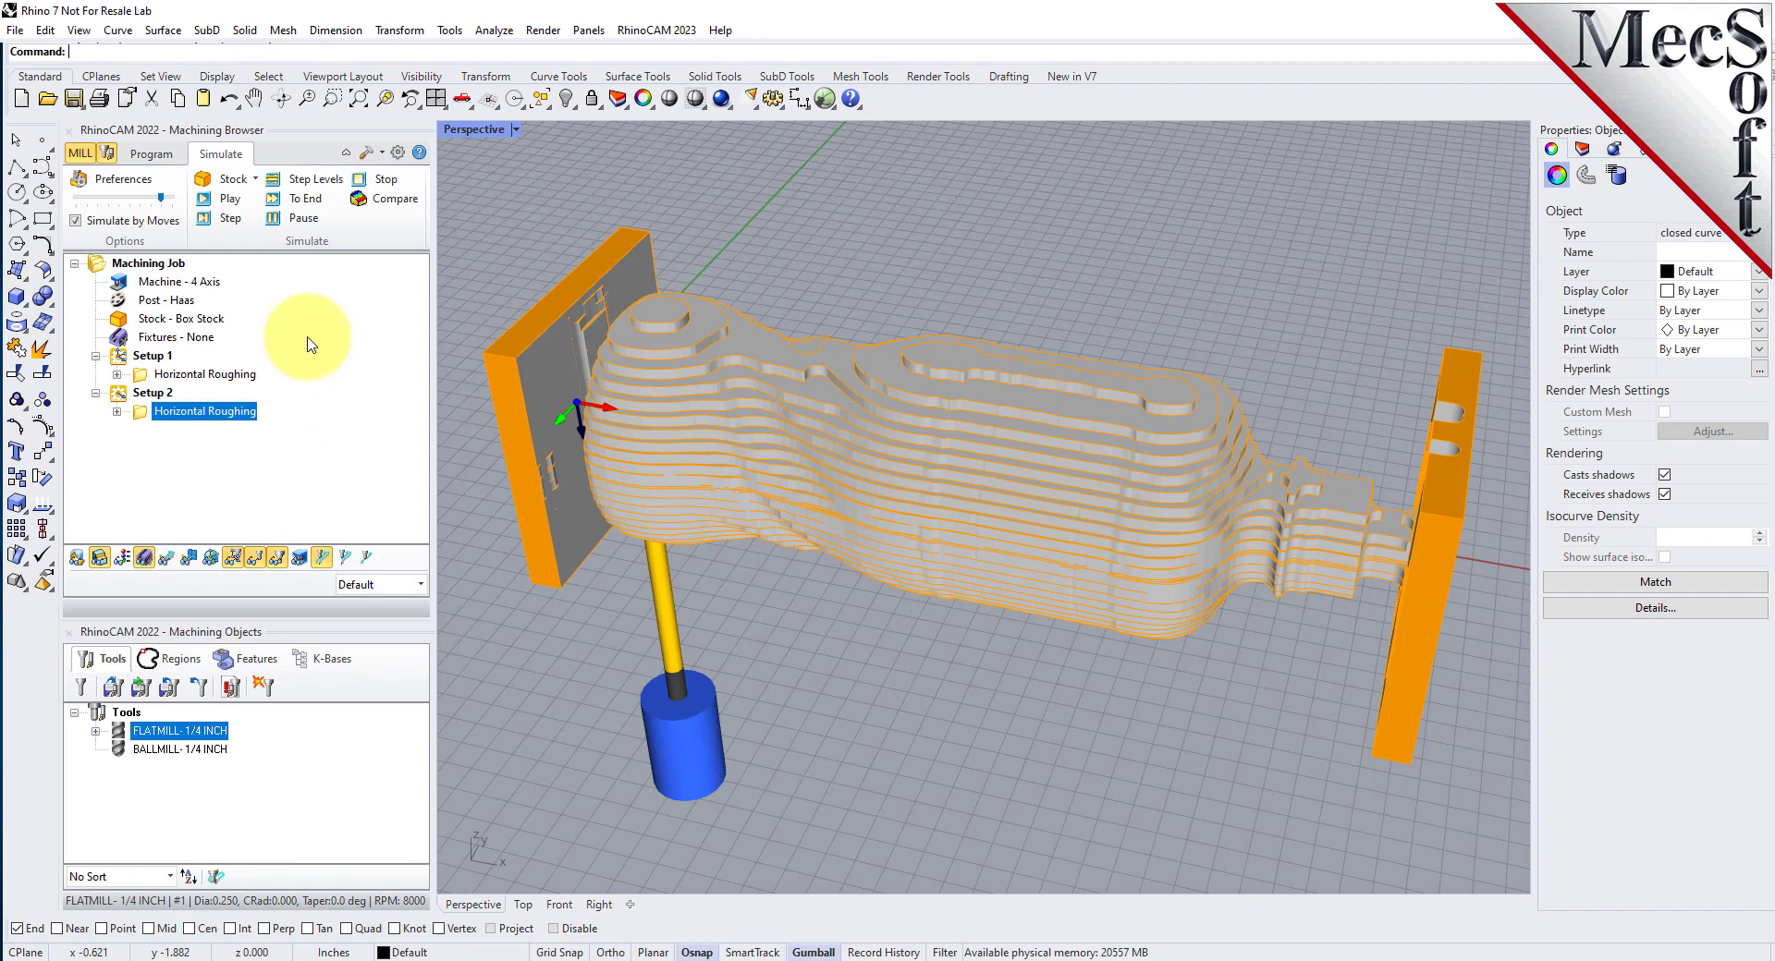
# Step: Add another Rotate Table setup after Setup 2 with the table rotation angle at 0 and inspect its axis orientation
pyautogui.click(150, 153)
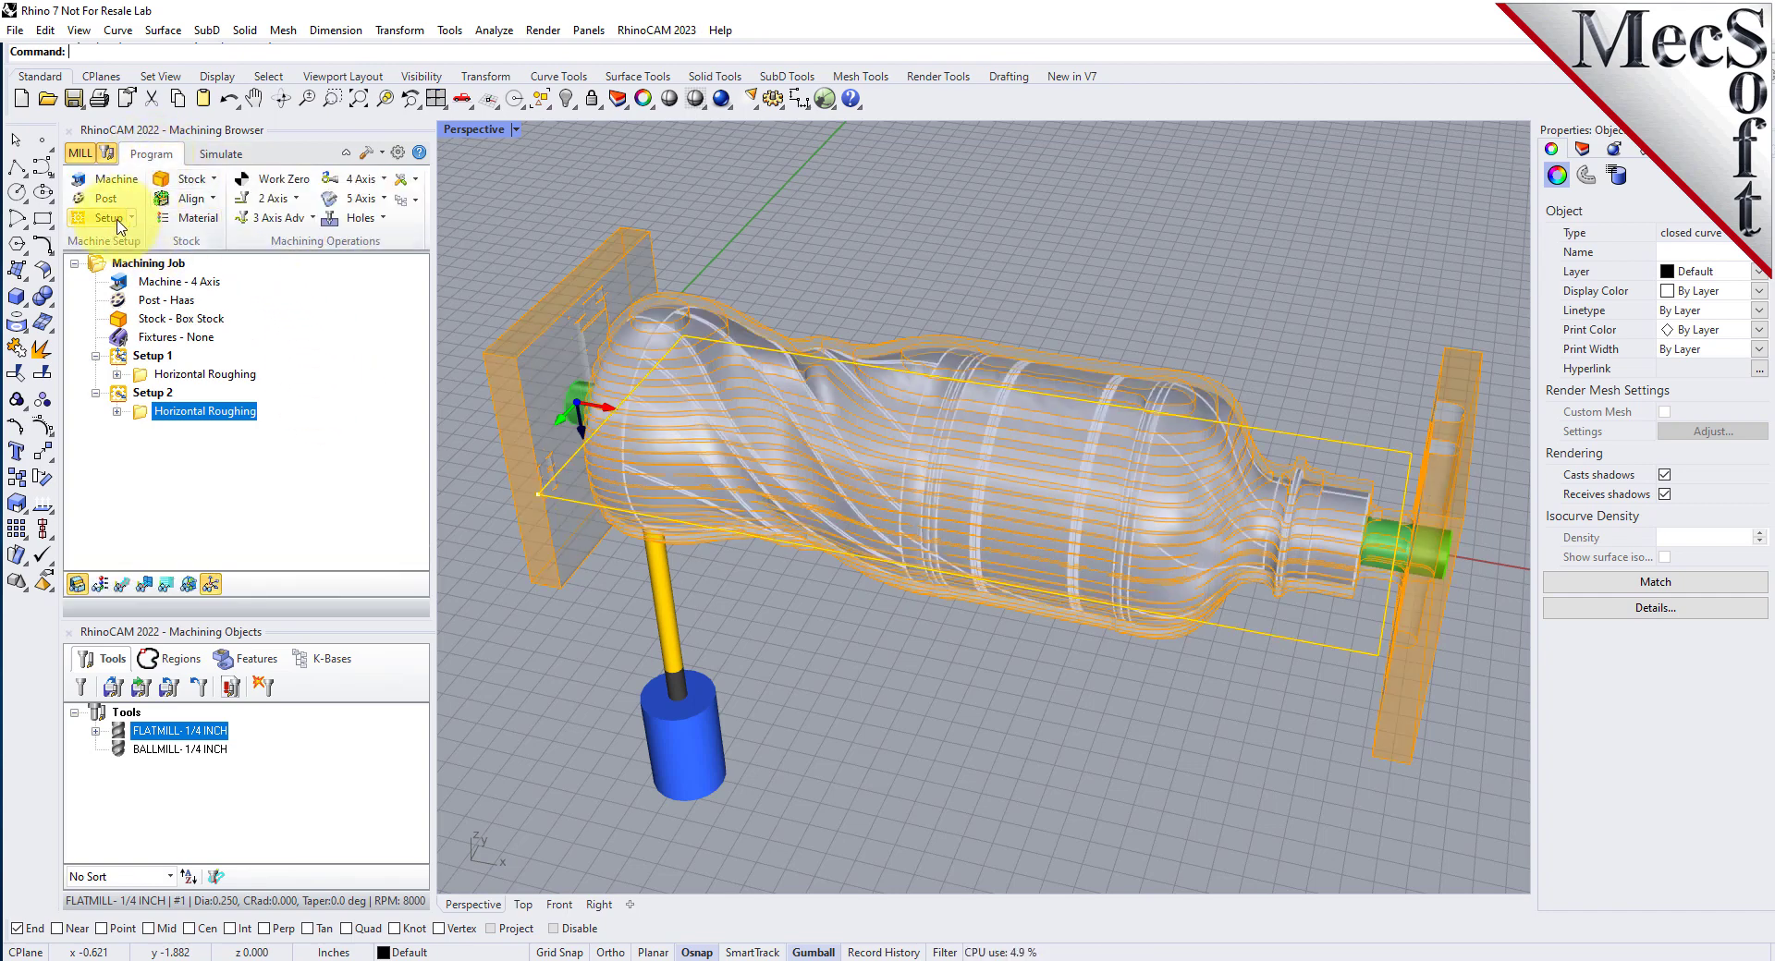
pyautogui.click(118, 222)
pyautogui.click(237, 265)
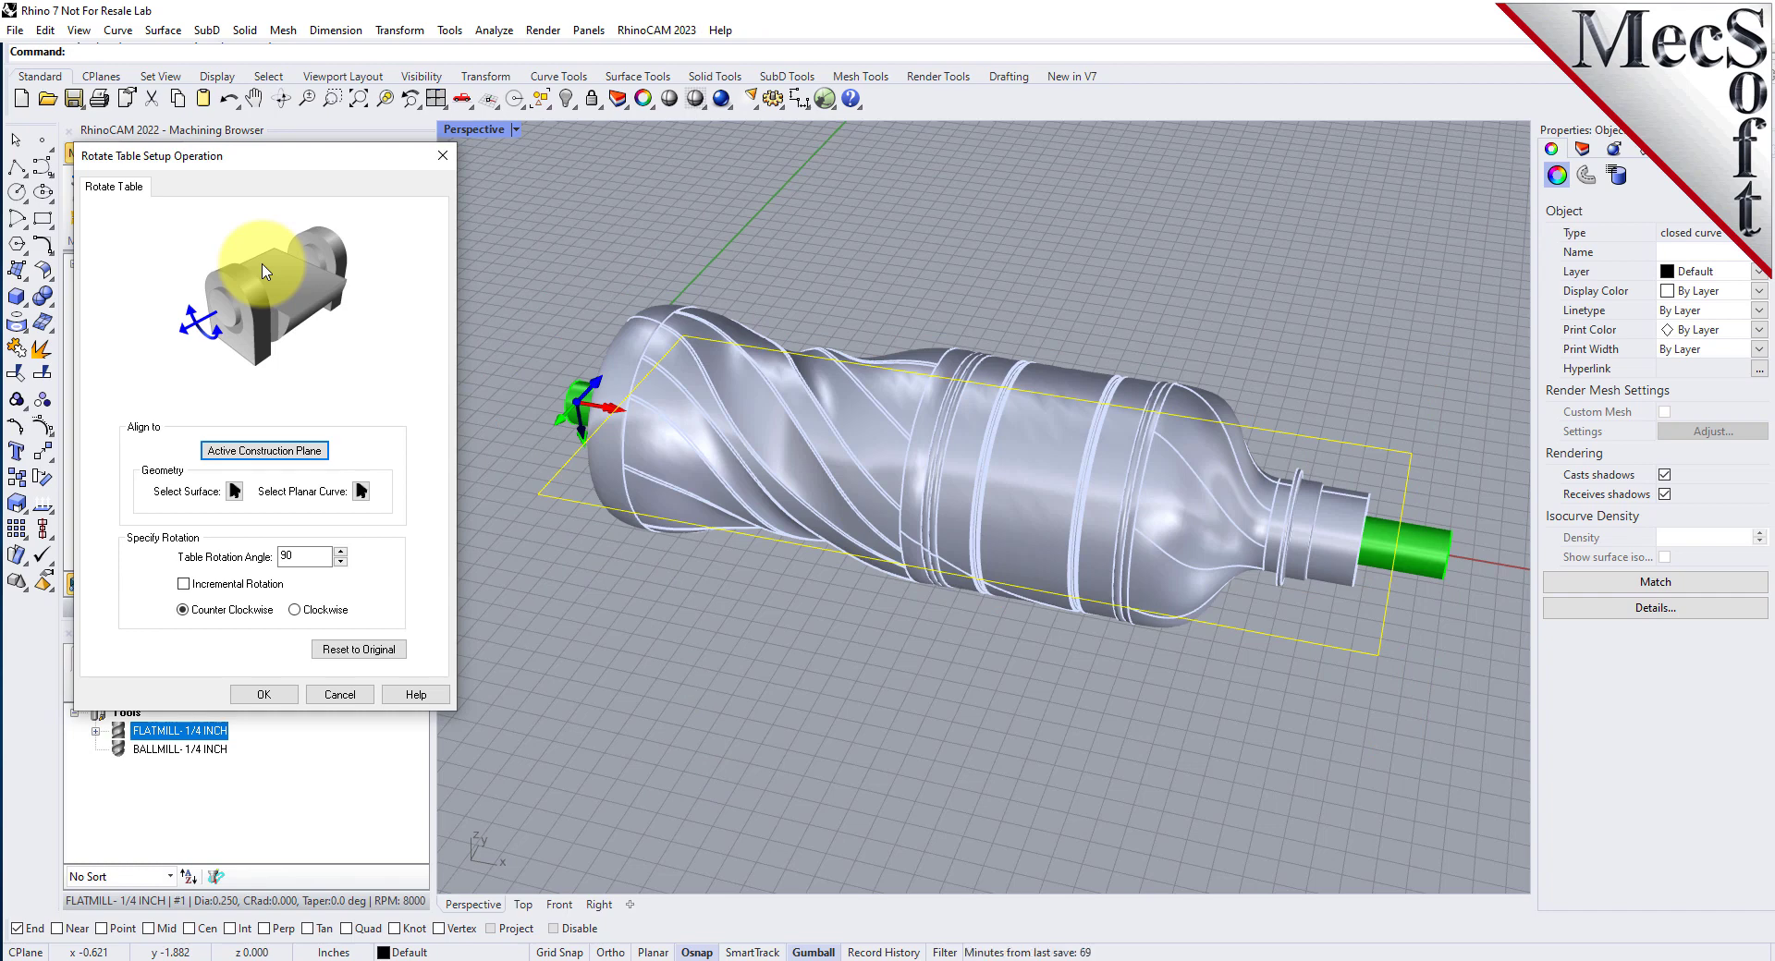
pyautogui.doubleClick(294, 556)
pyautogui.write('0')
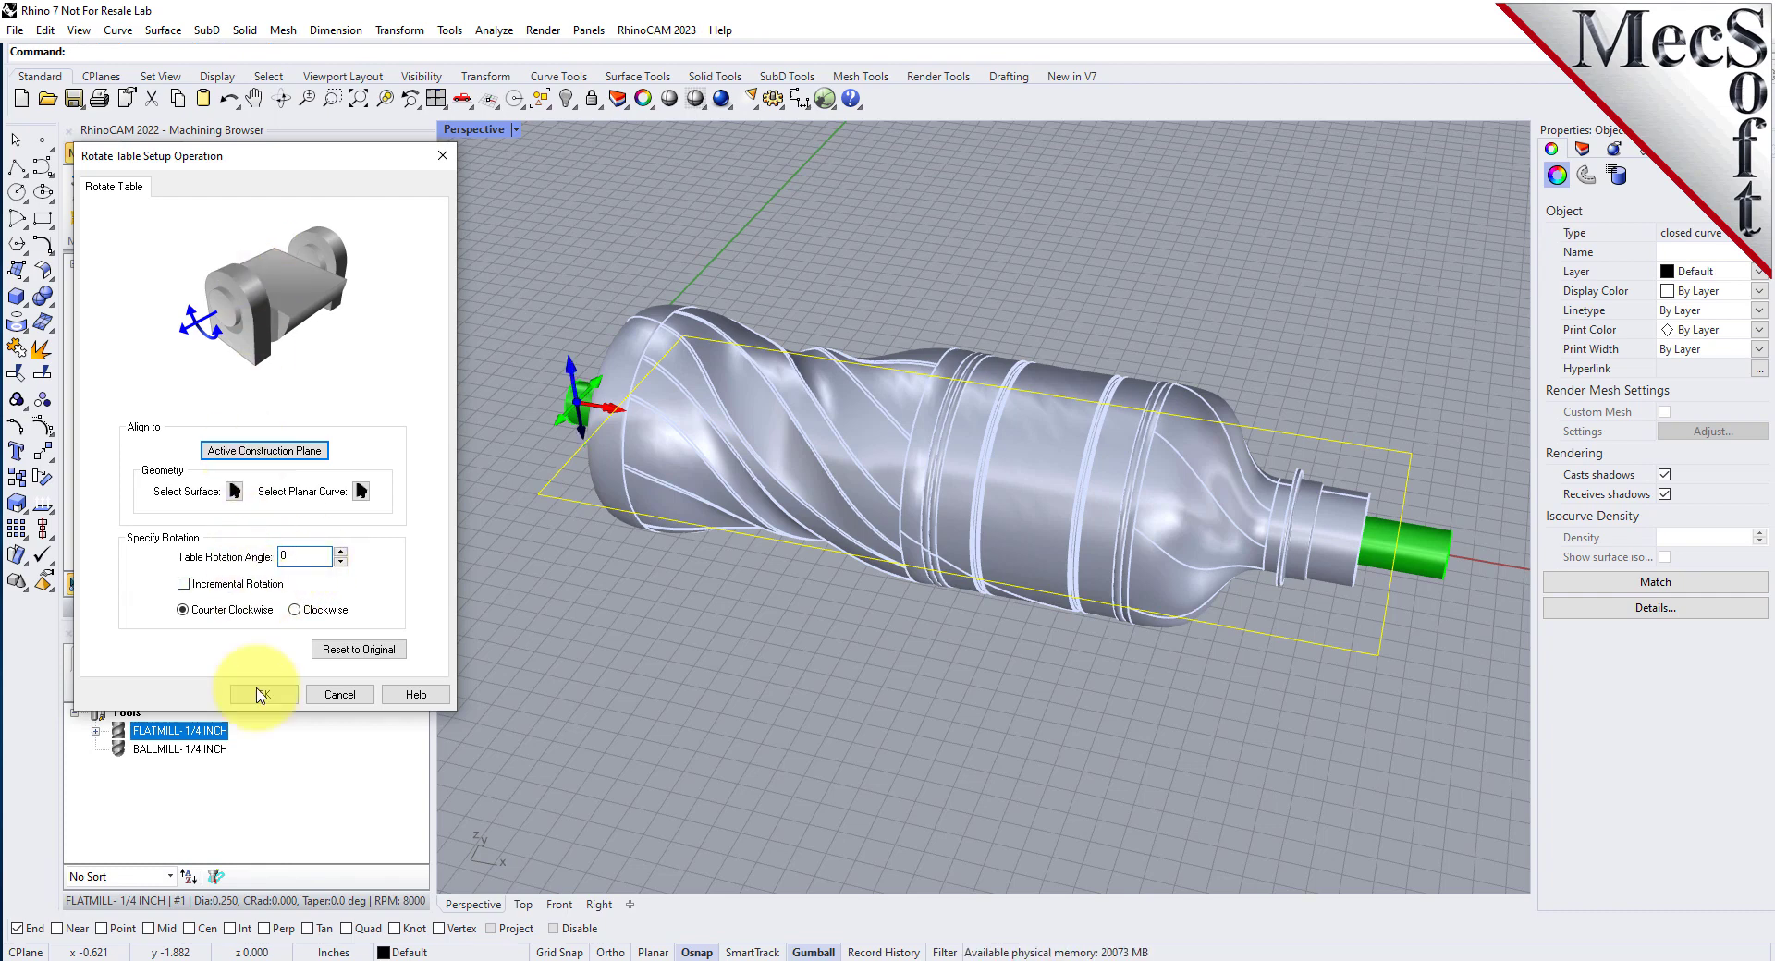
pyautogui.click(264, 694)
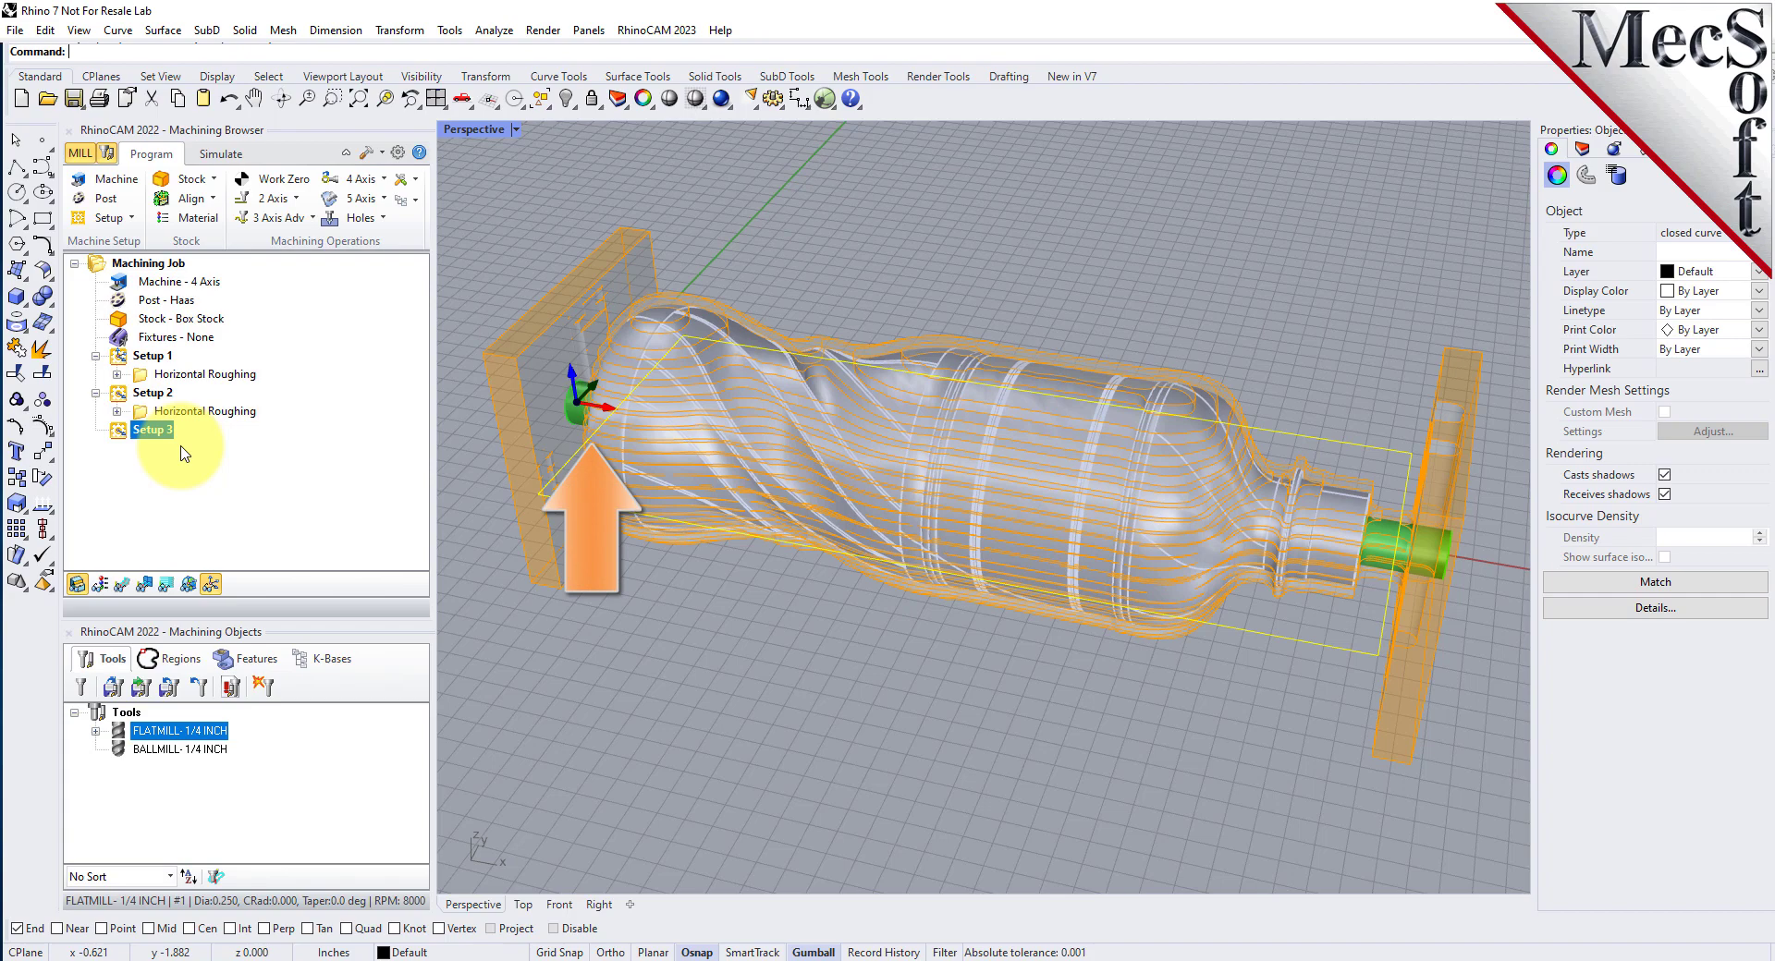
pyautogui.scroll(5, 586, 404)
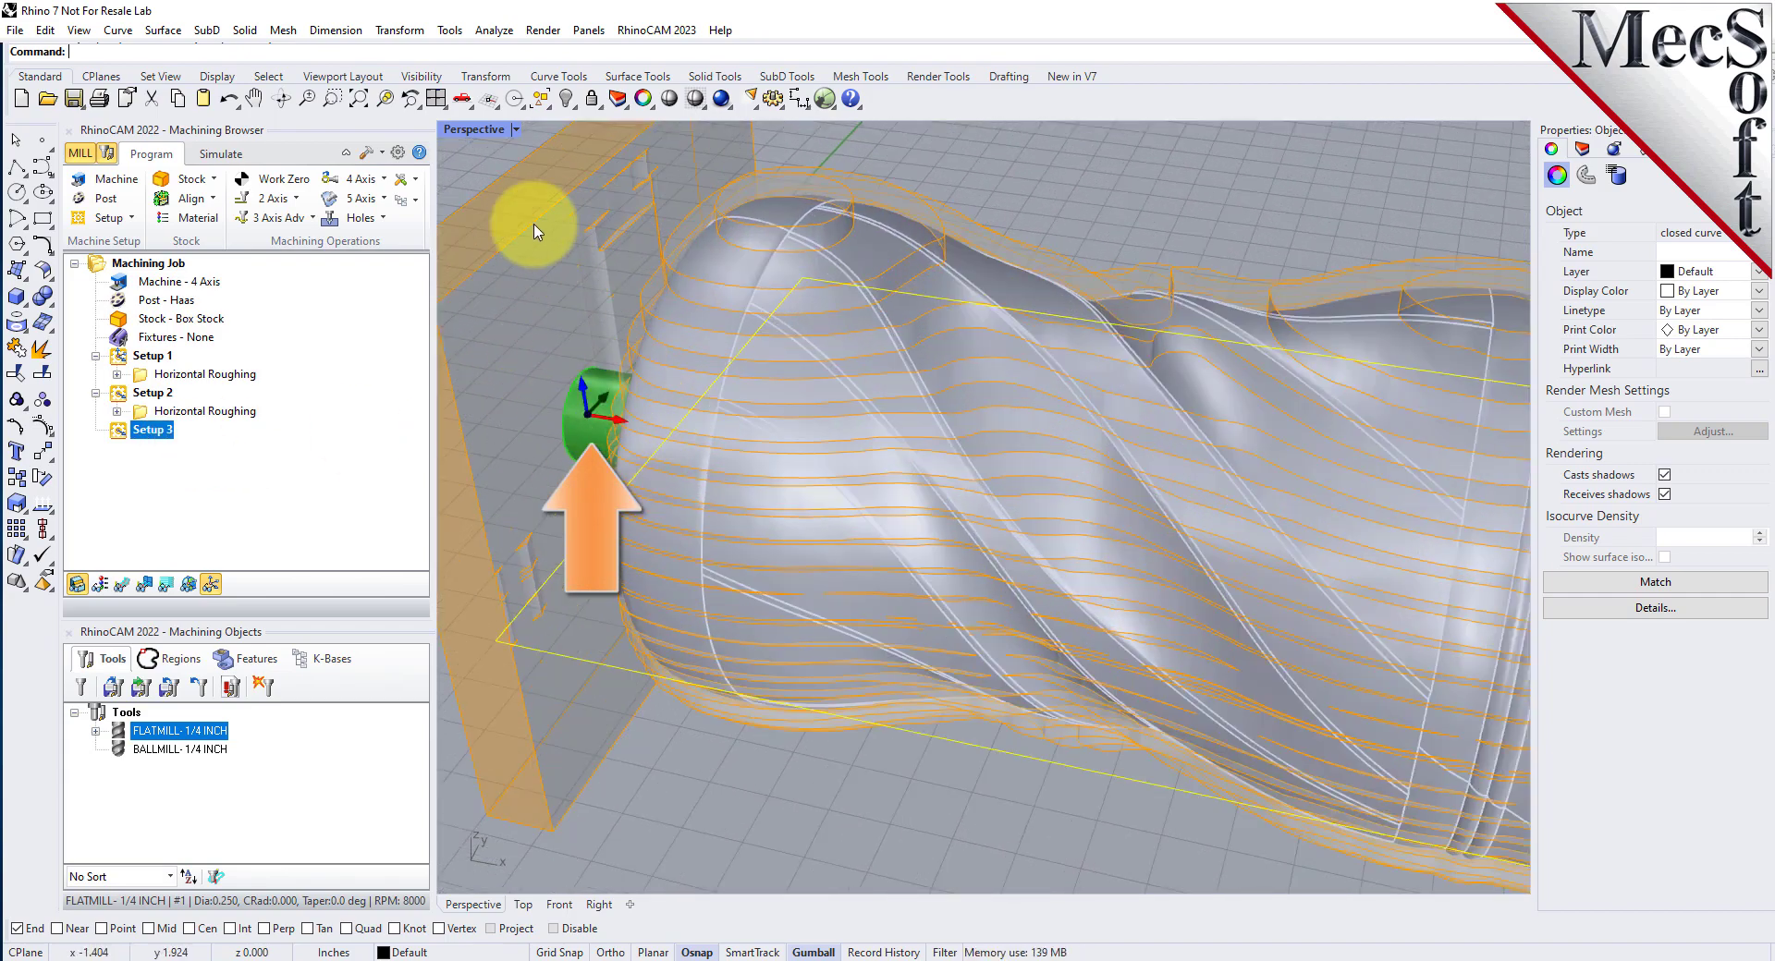
pyautogui.scroll(-3, 563, 360)
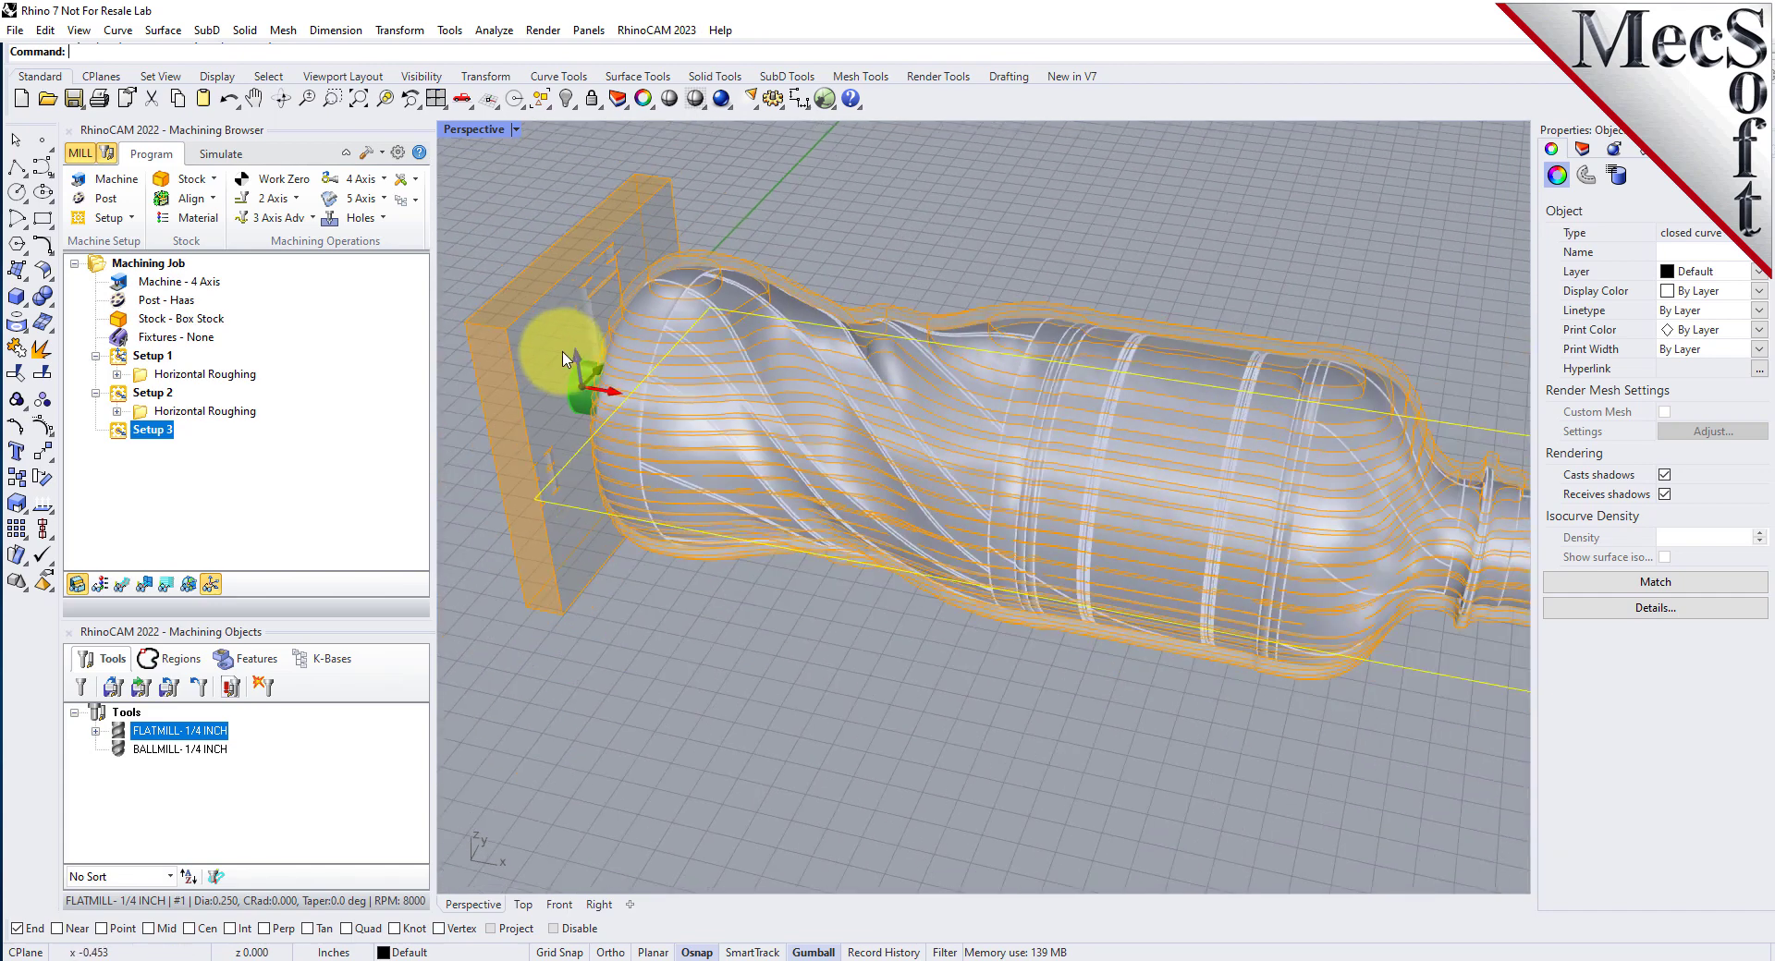
pyautogui.scroll(-2, 566, 356)
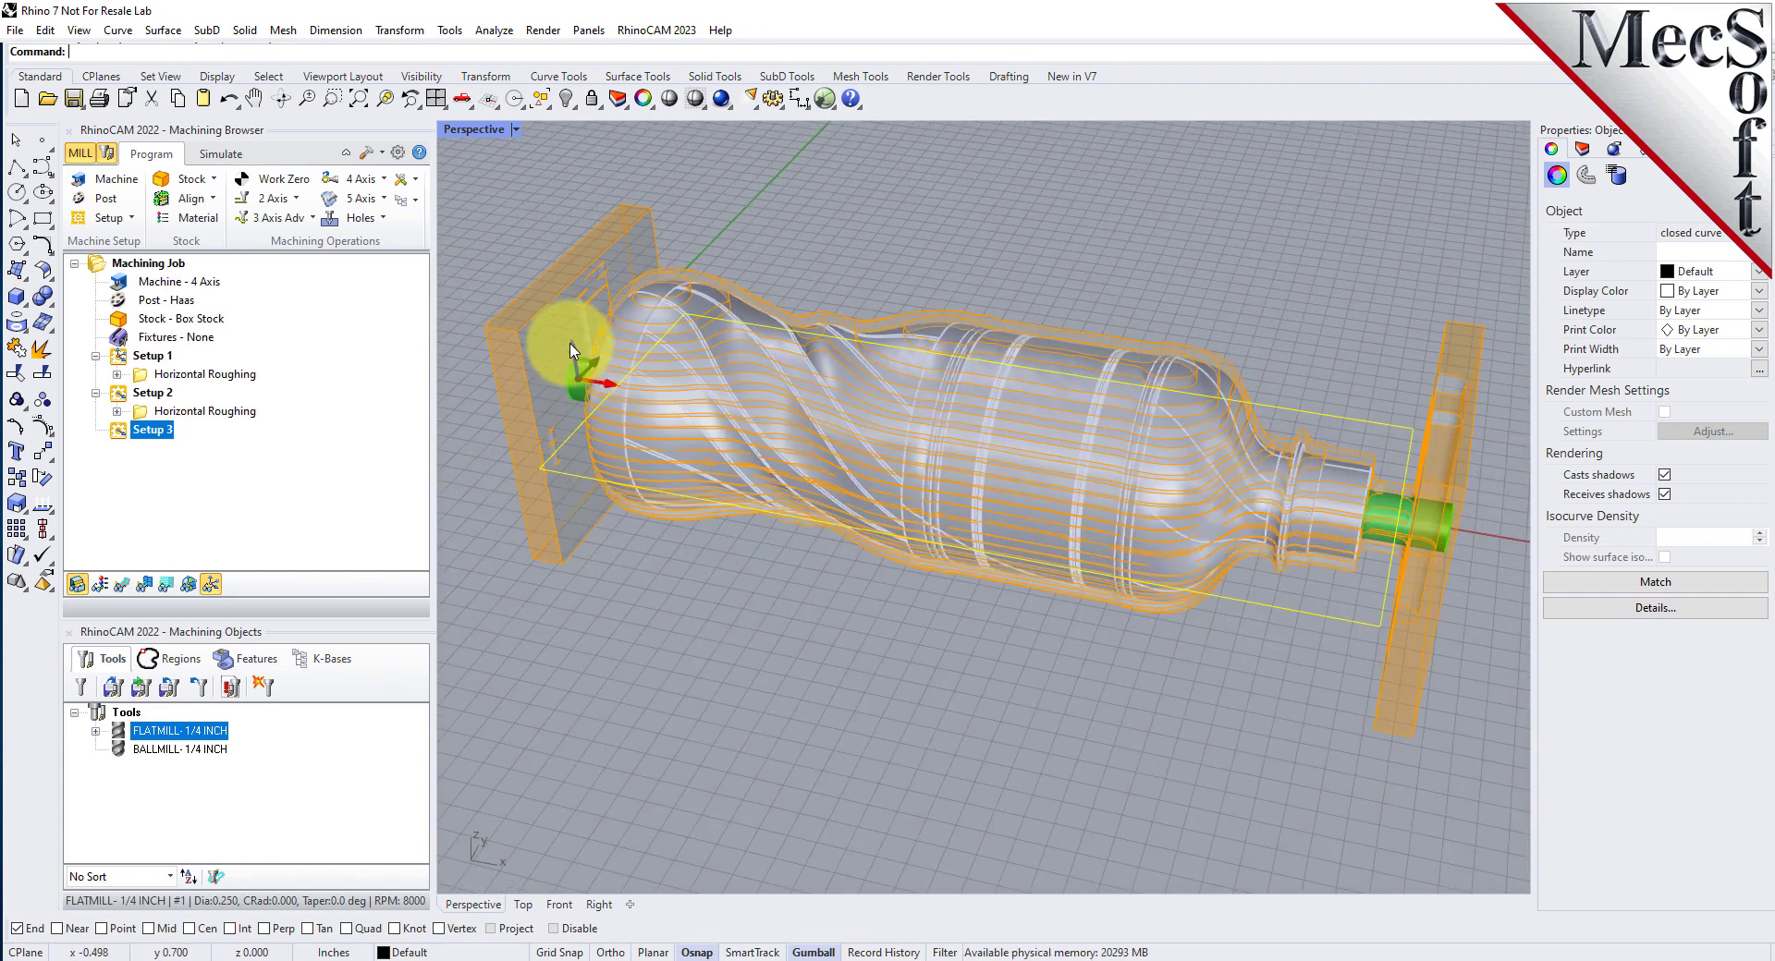
# Step: Toggle the stock display off and on to compare the roughed stock with the bottle model
pyautogui.click(75, 584)
pyautogui.click(76, 585)
pyautogui.click(77, 586)
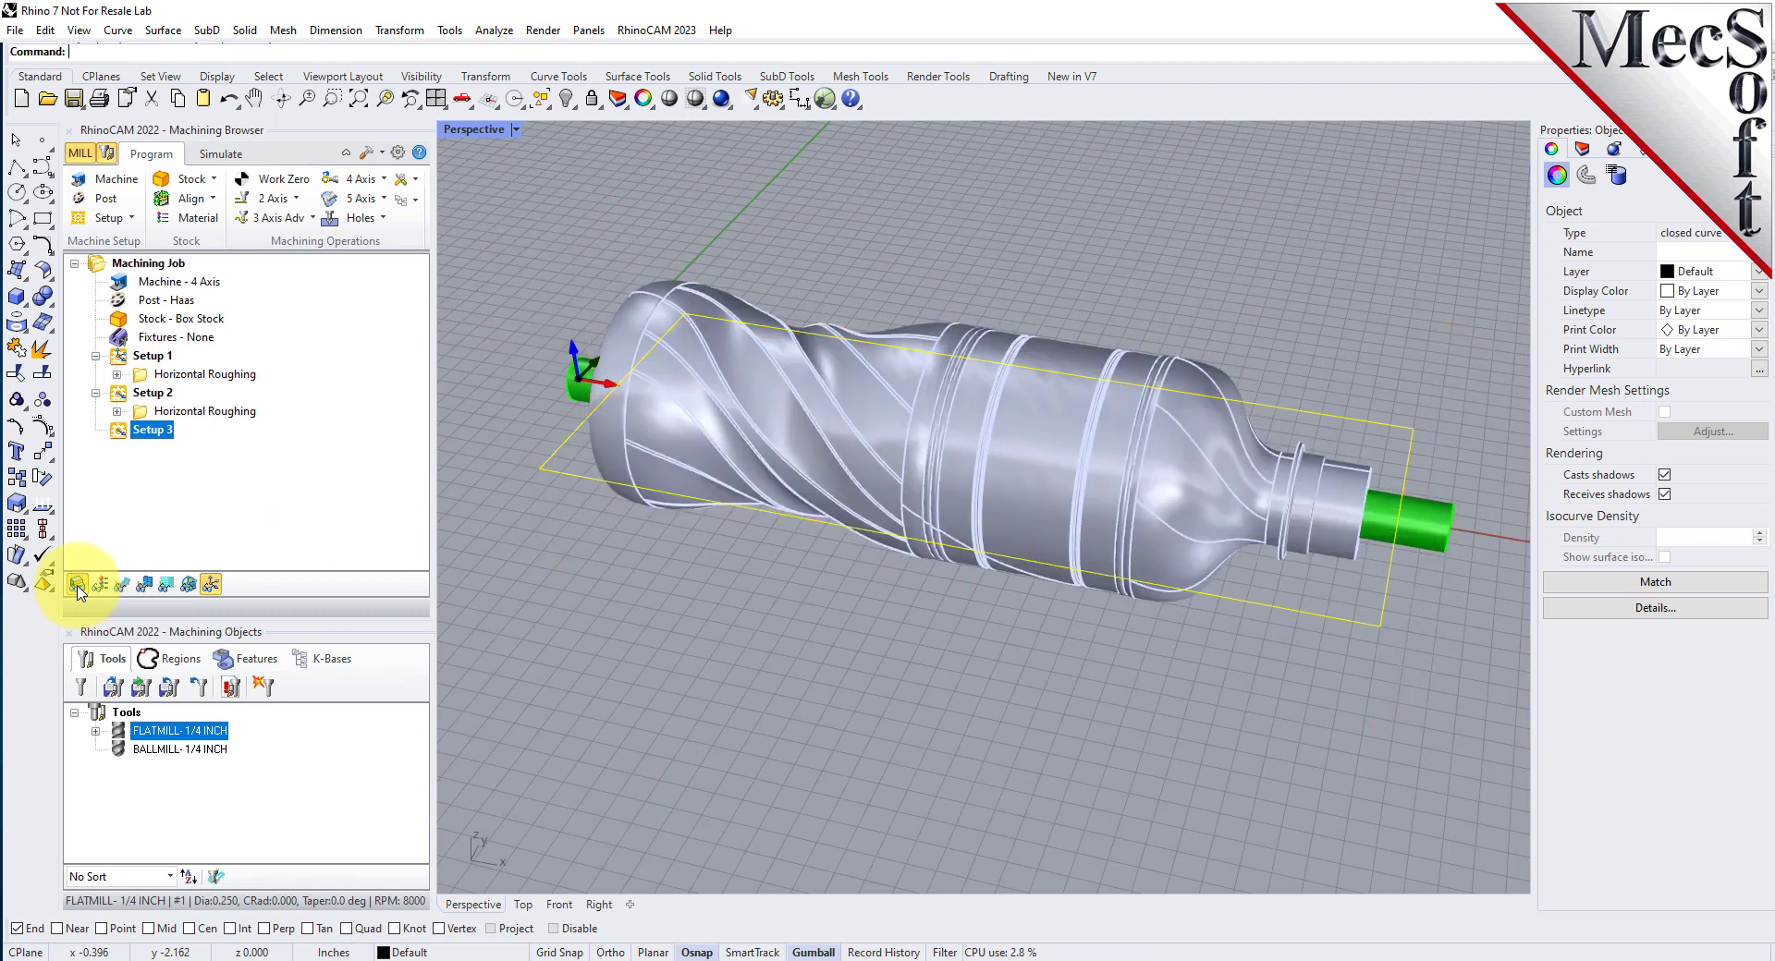
pyautogui.click(77, 585)
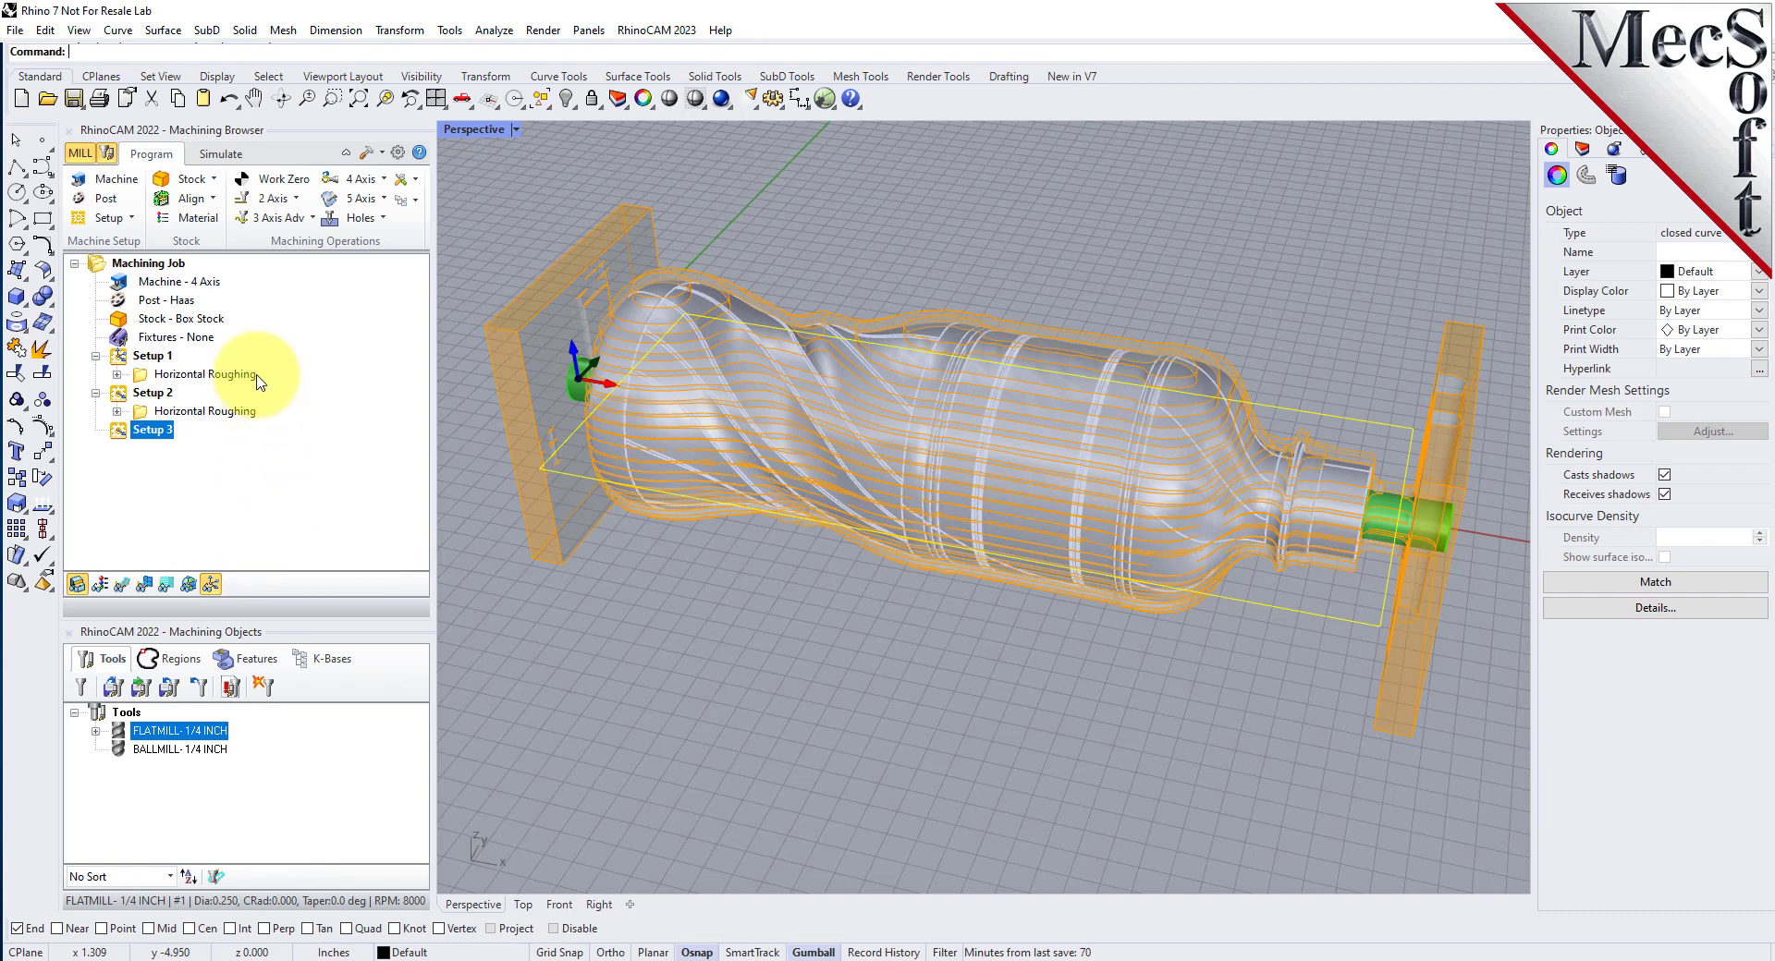
# Step: Start a 4-axis Parallel Finishing operation in Setup 3 and remove all of its selected machining regions
pyautogui.click(358, 179)
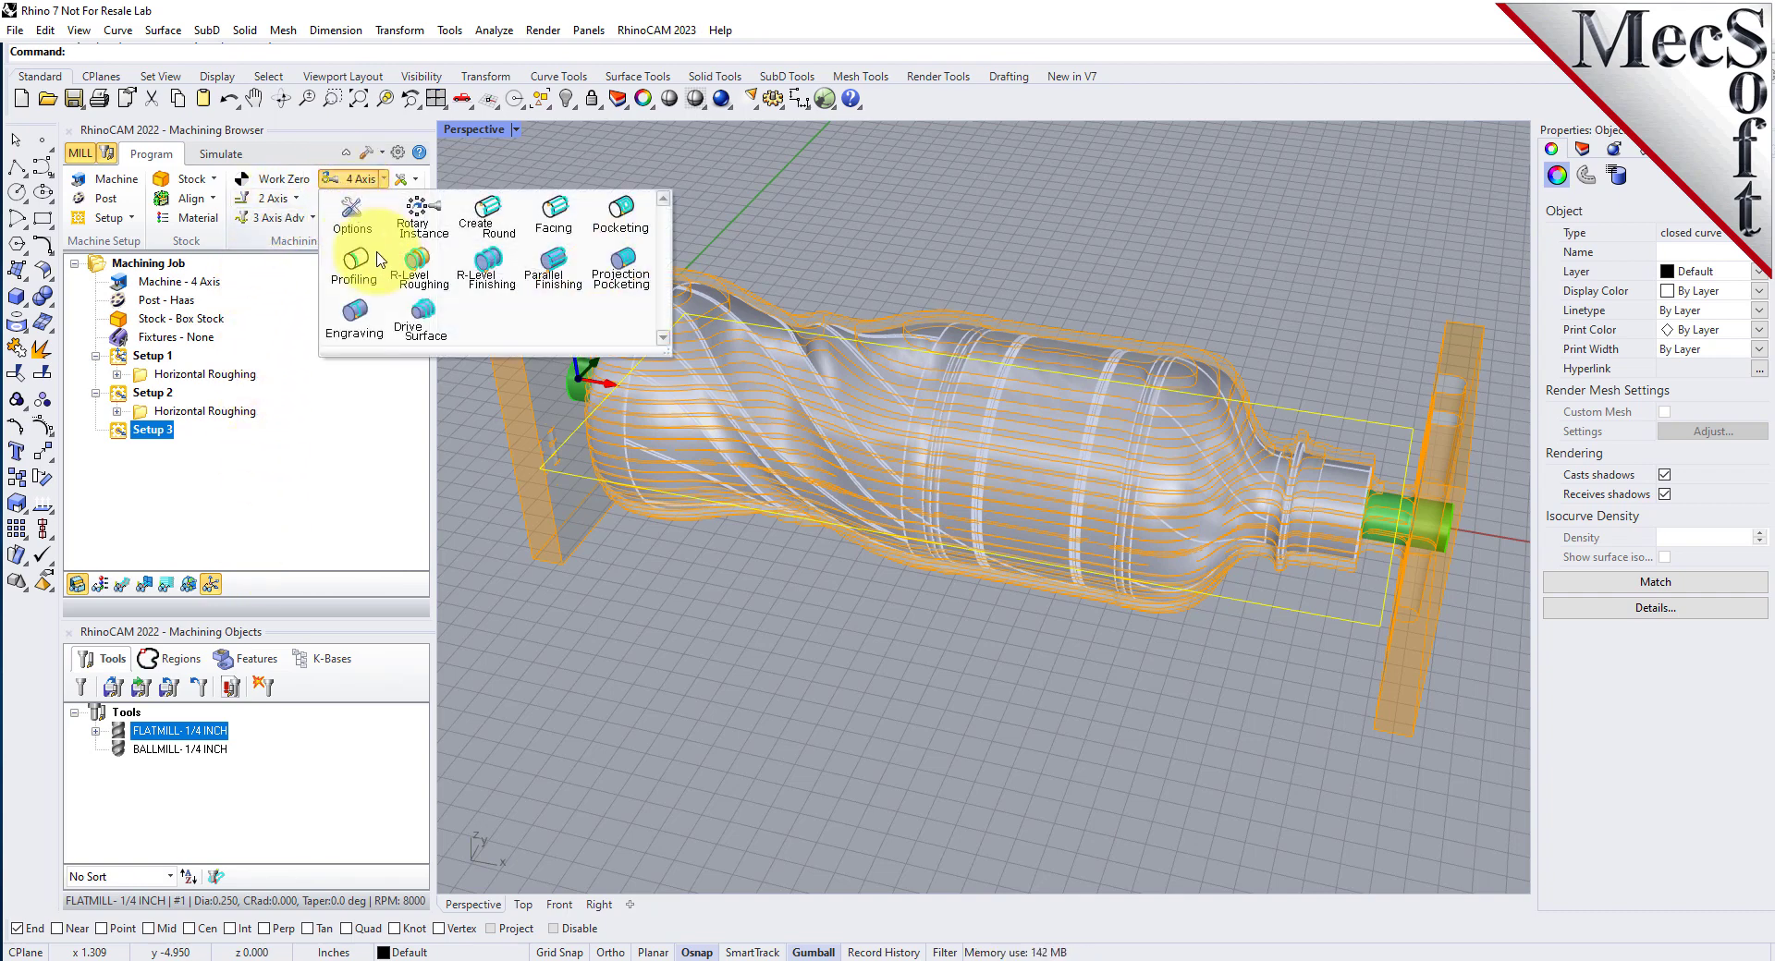
pyautogui.click(573, 272)
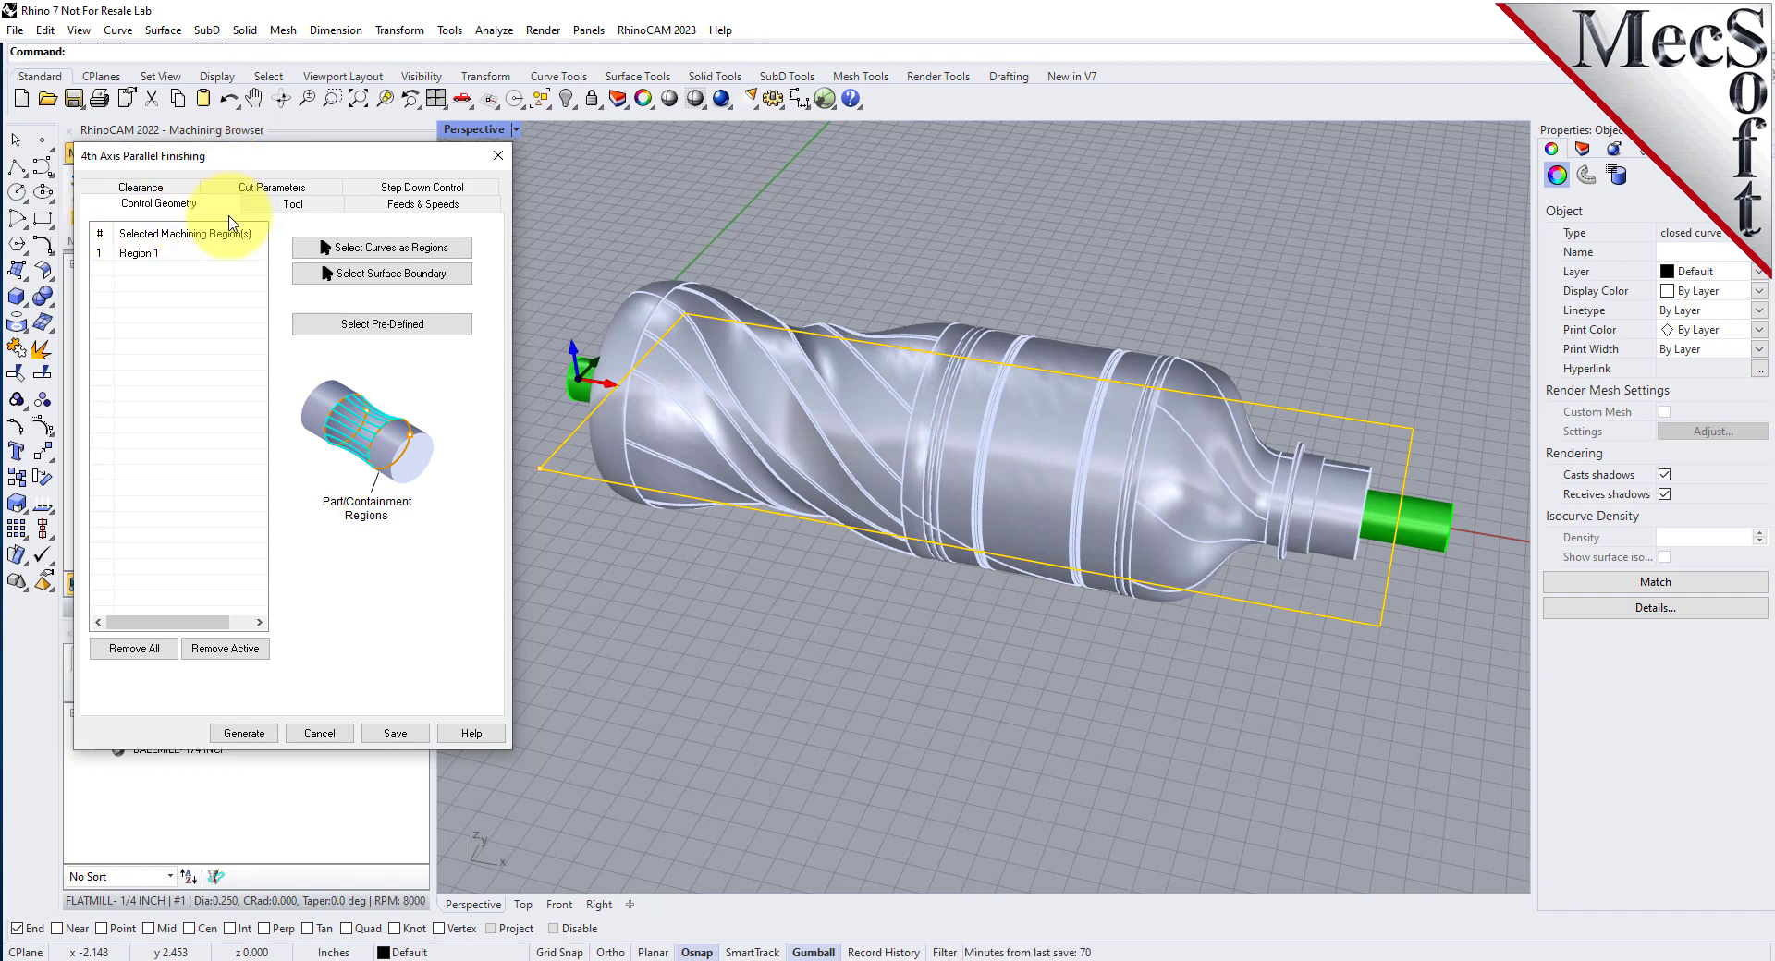
pyautogui.click(134, 648)
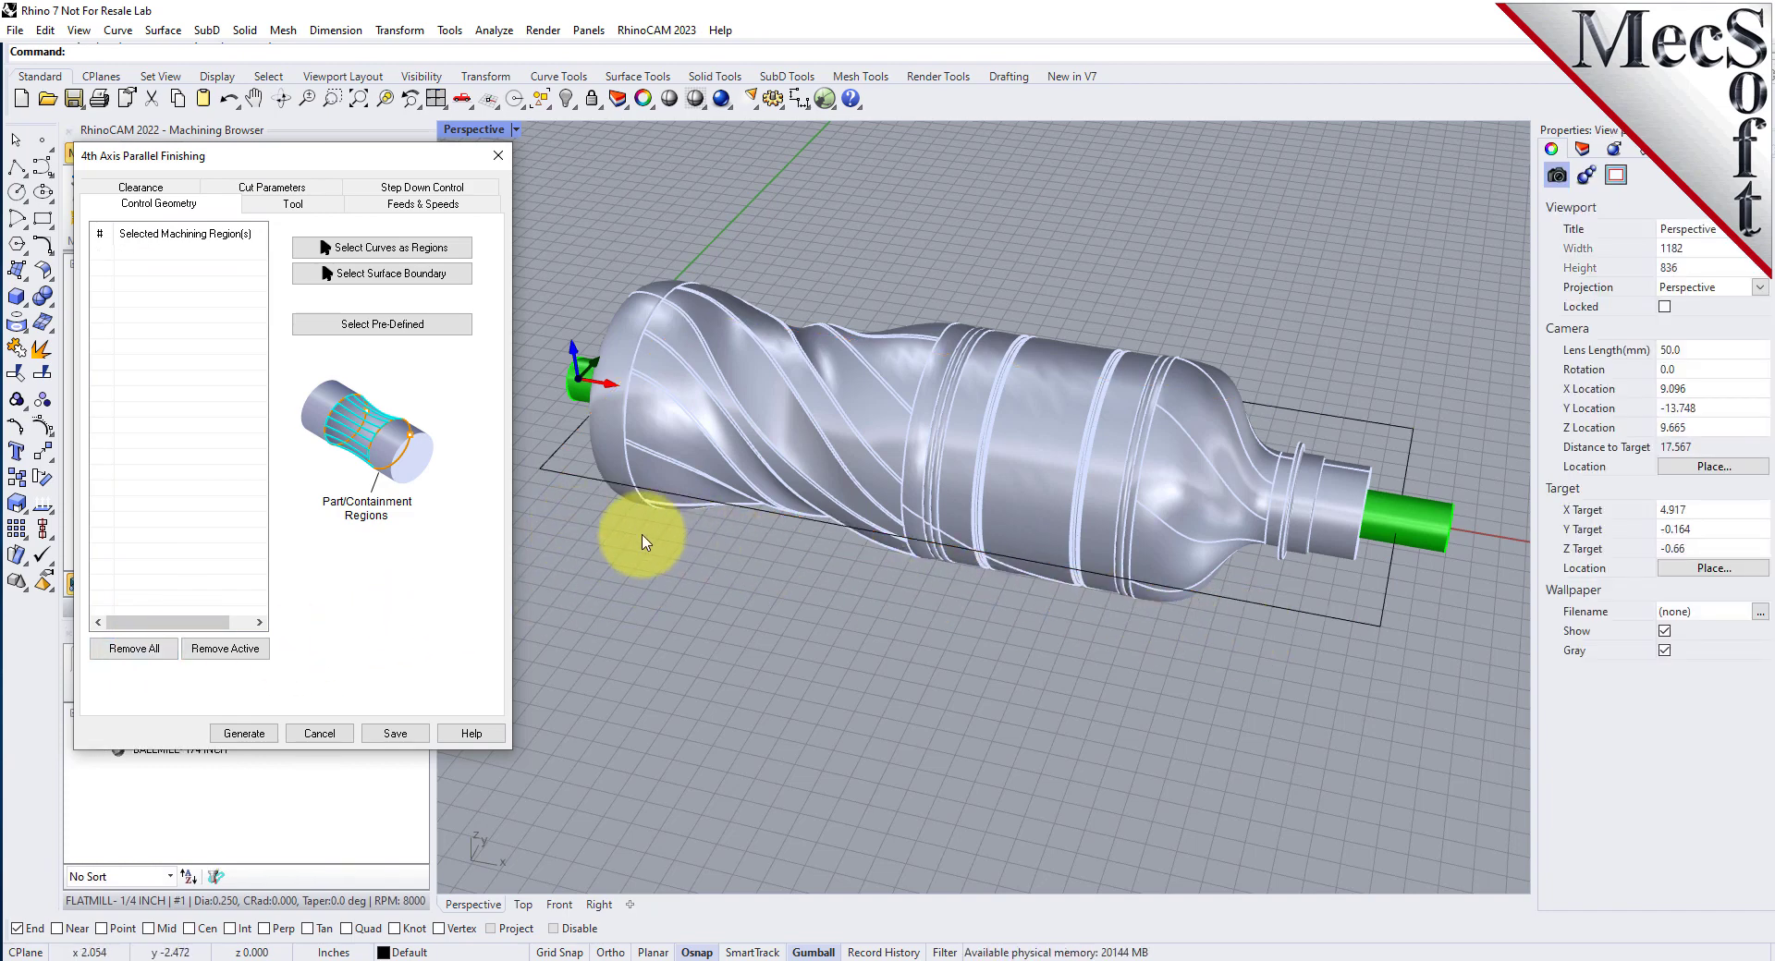
# Step: Assign the BALLMILL-1/4 INCH tool to the finishing operation and review its feeds and speeds
pyautogui.click(292, 203)
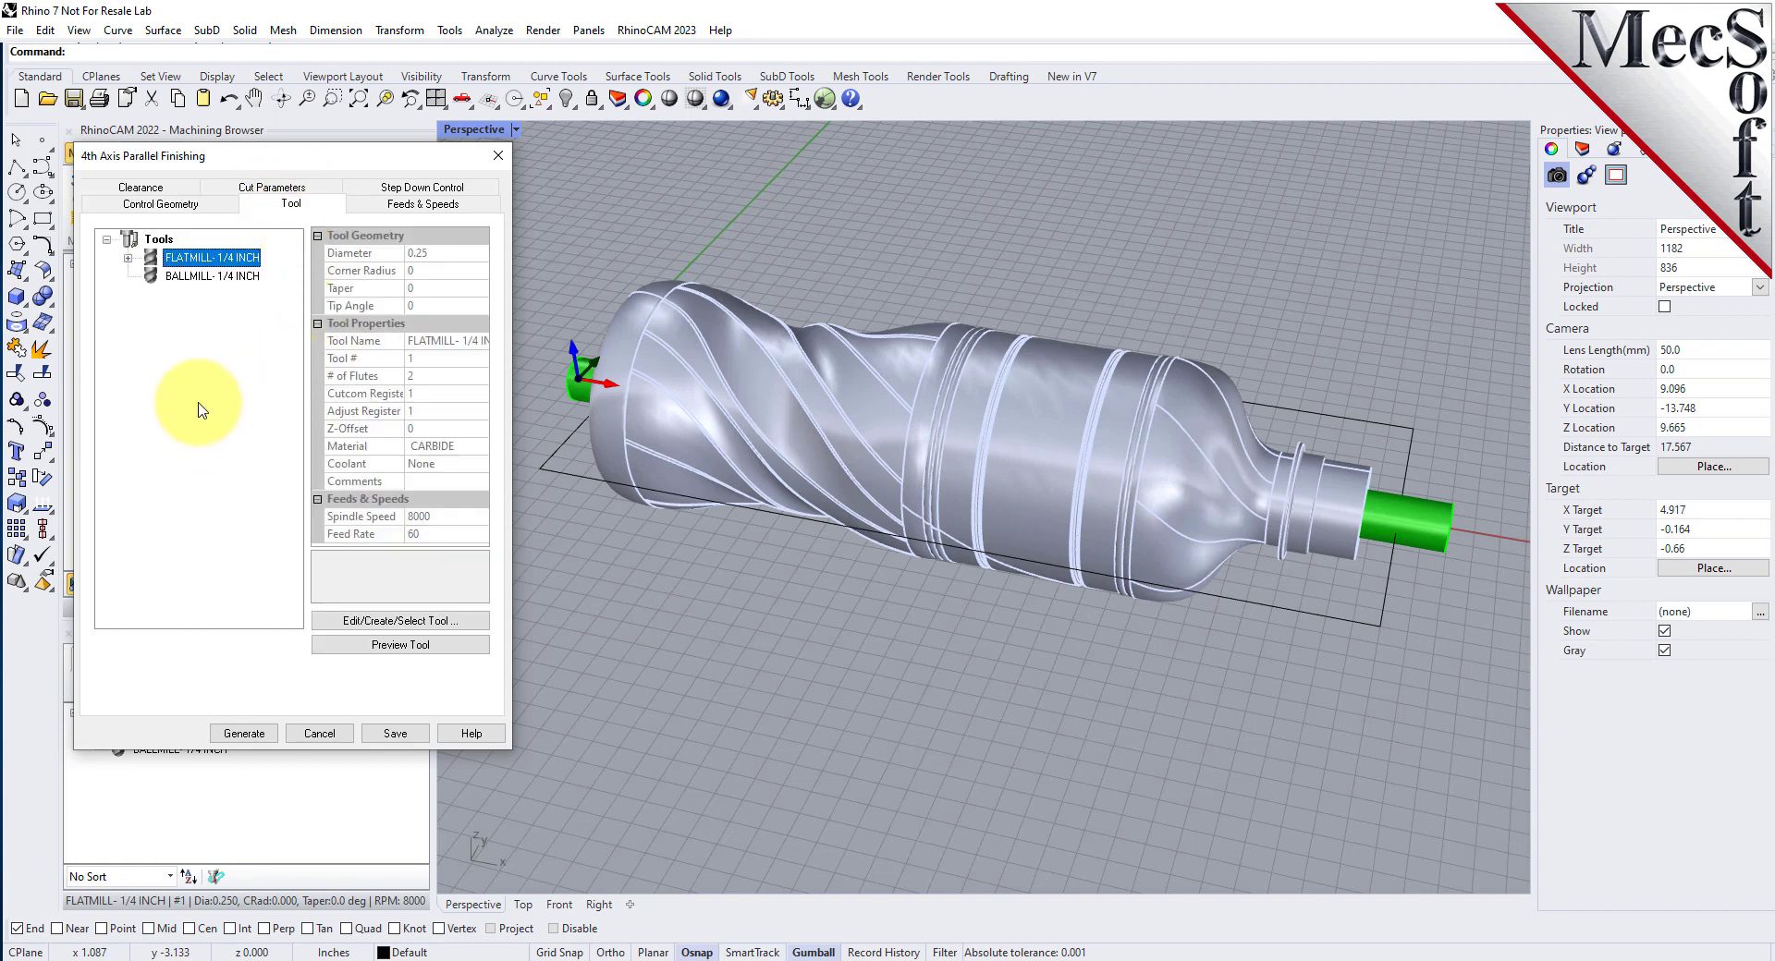
pyautogui.click(208, 275)
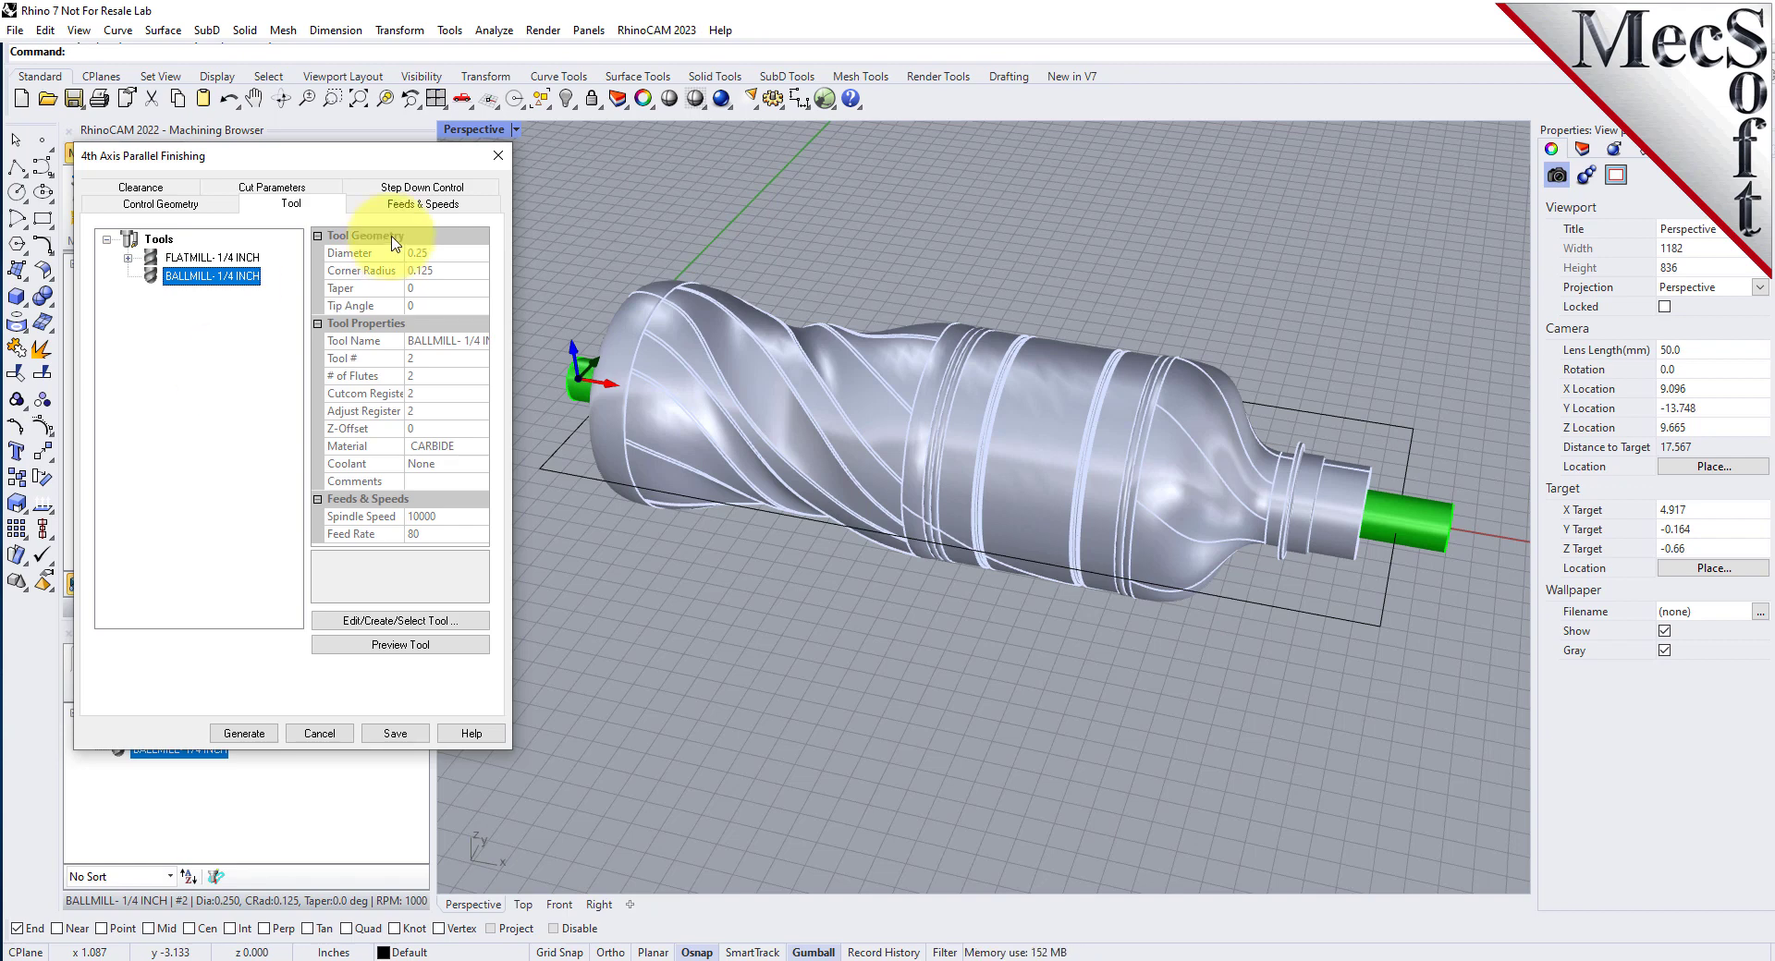
pyautogui.click(448, 205)
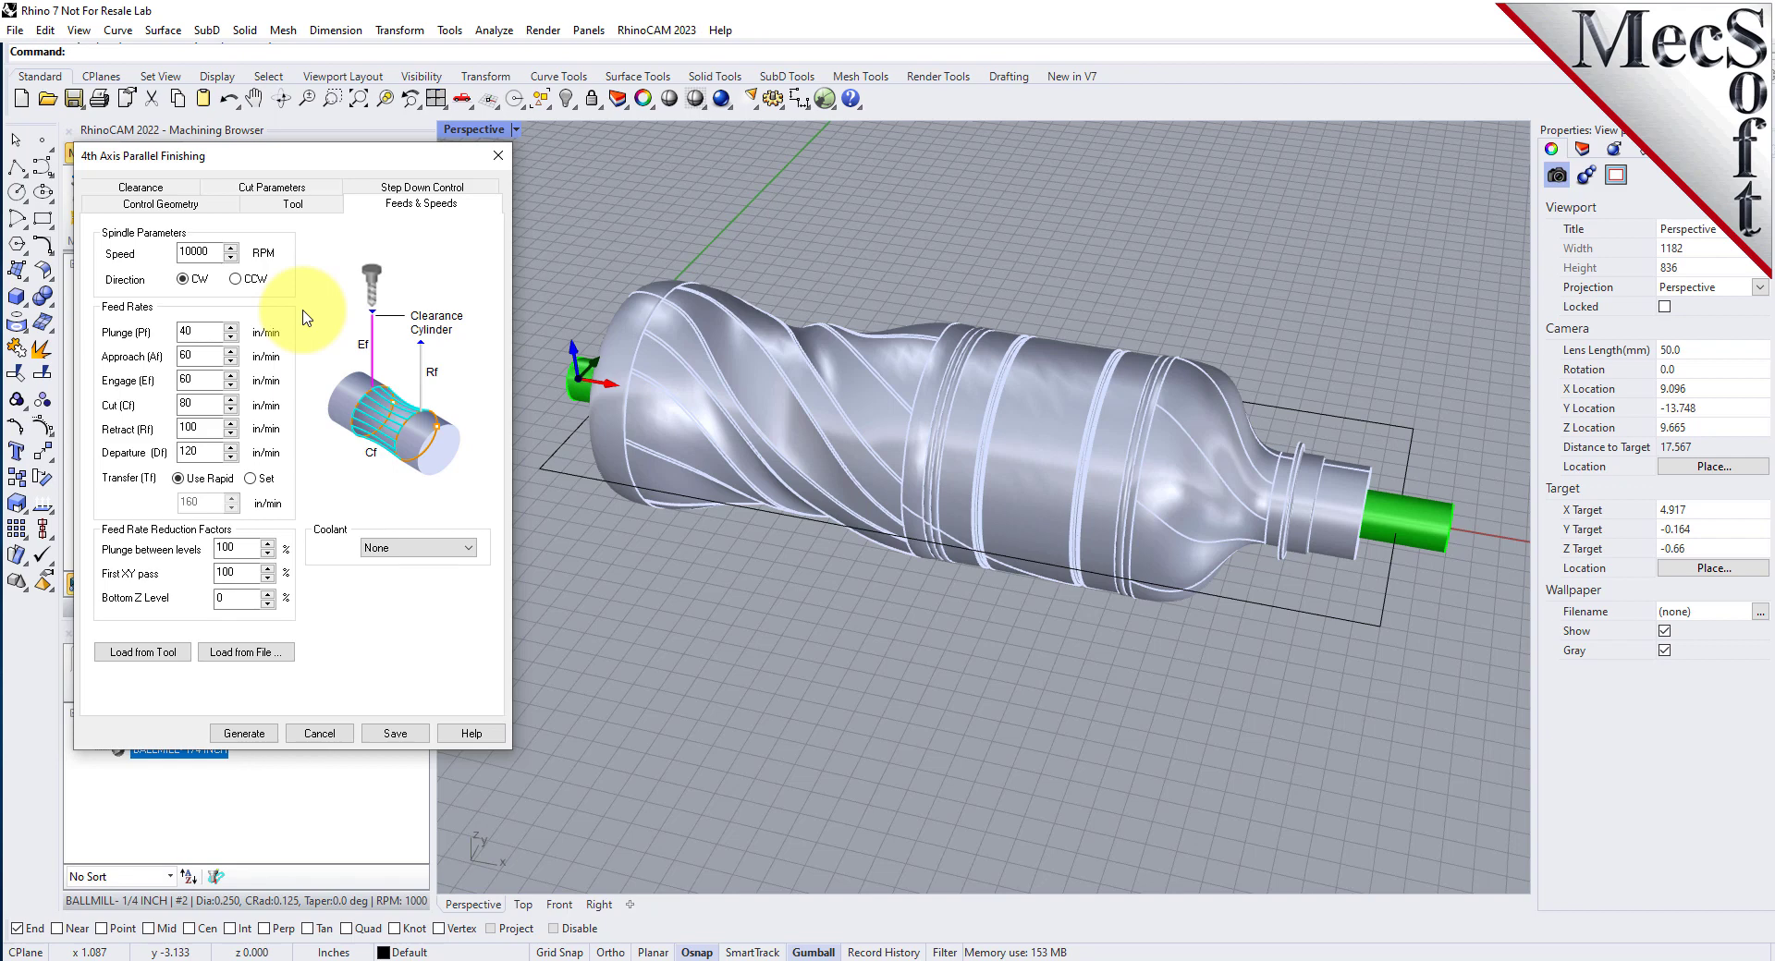
# Step: Examine the automatic clearance cylinder around the bottle from the end and the side
pyautogui.click(140, 189)
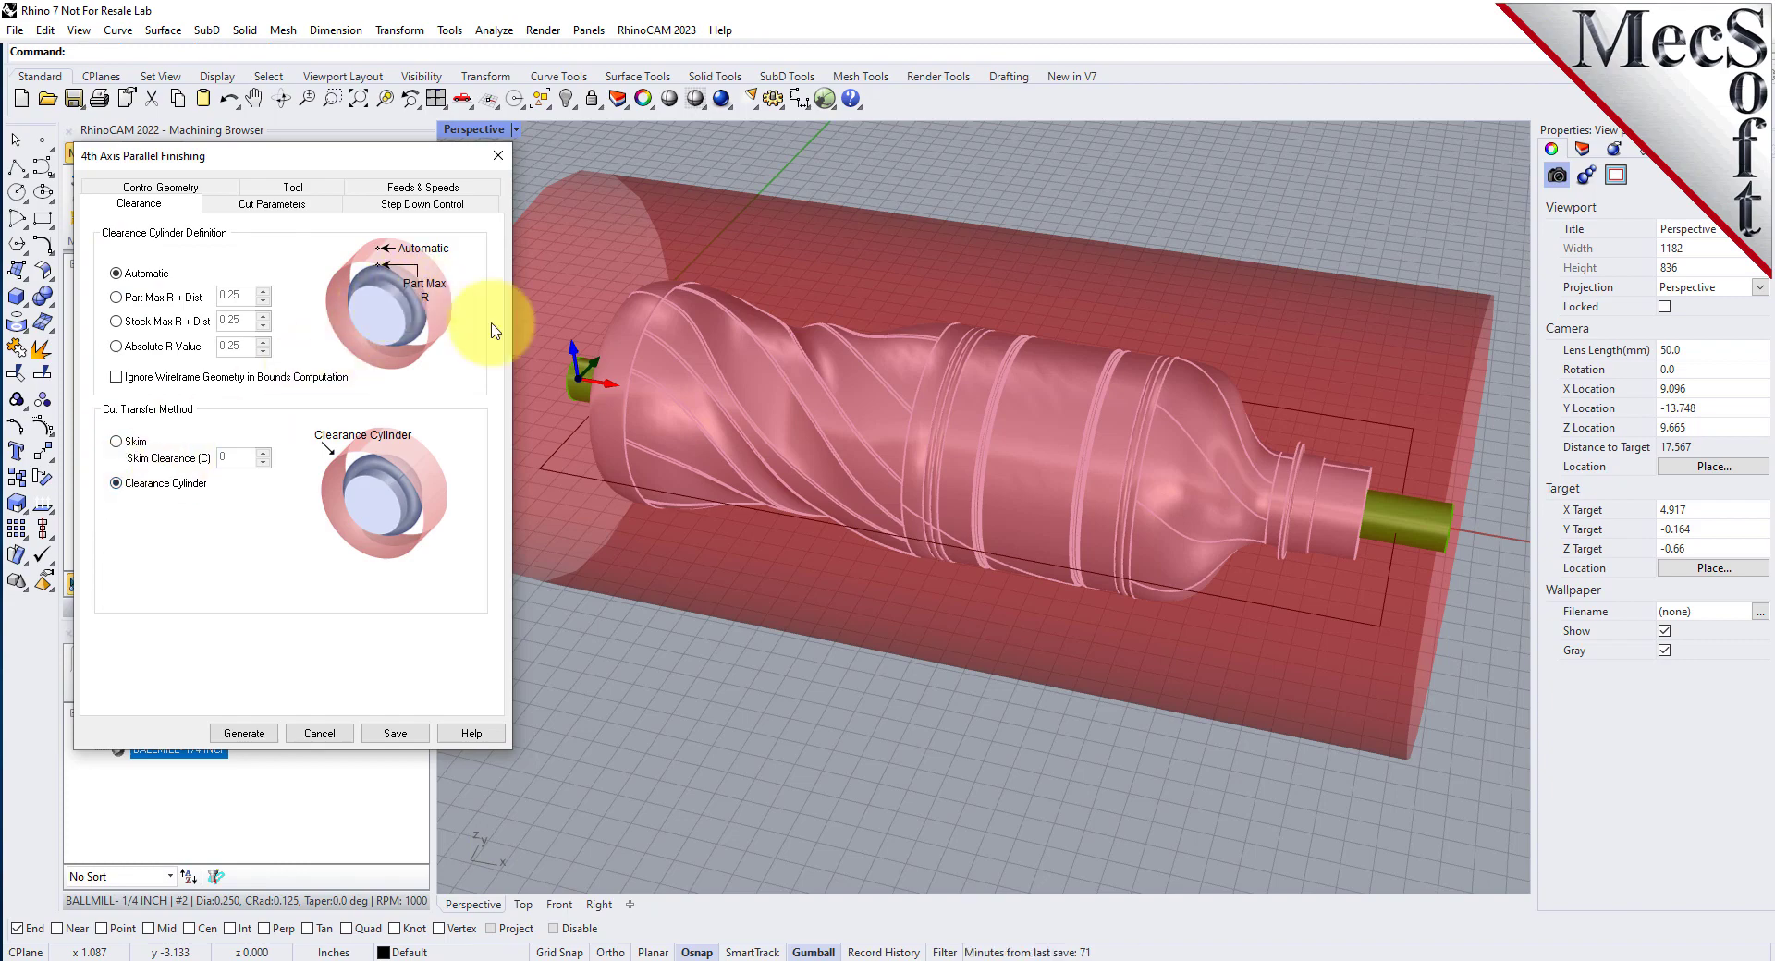
pyautogui.moveTo(536, 323); pyautogui.dragTo(737, 277, button='right')
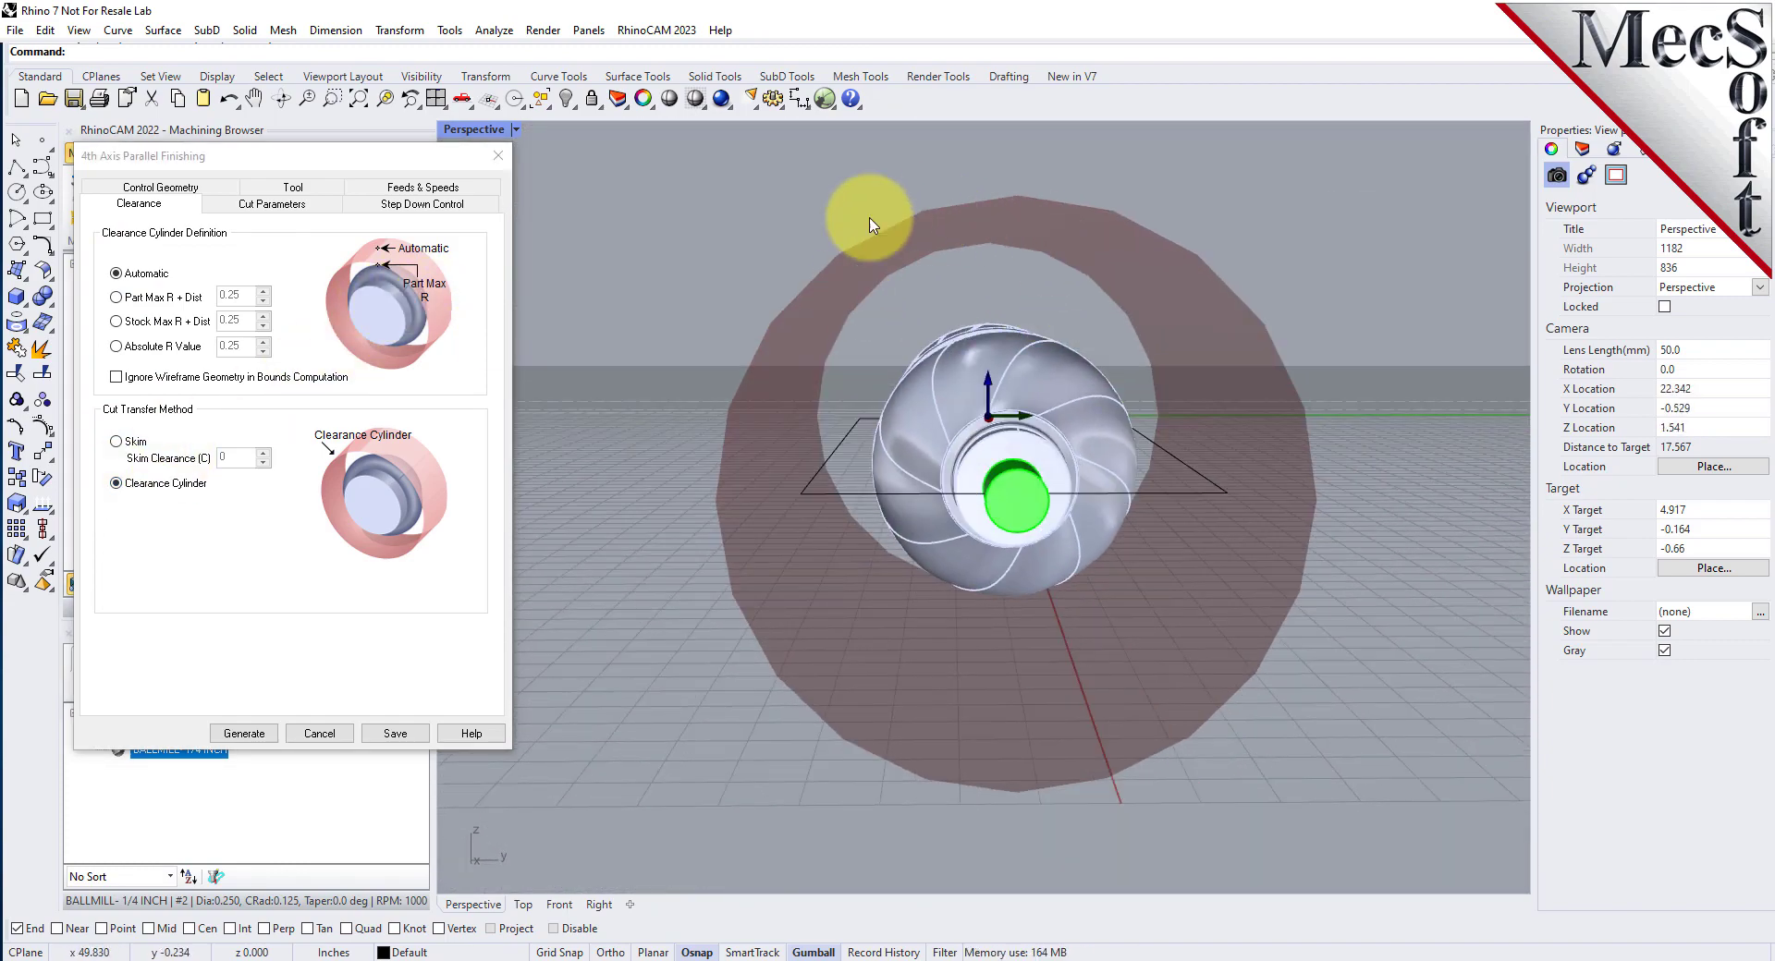
pyautogui.moveTo(764, 357); pyautogui.dragTo(957, 423, button='right')
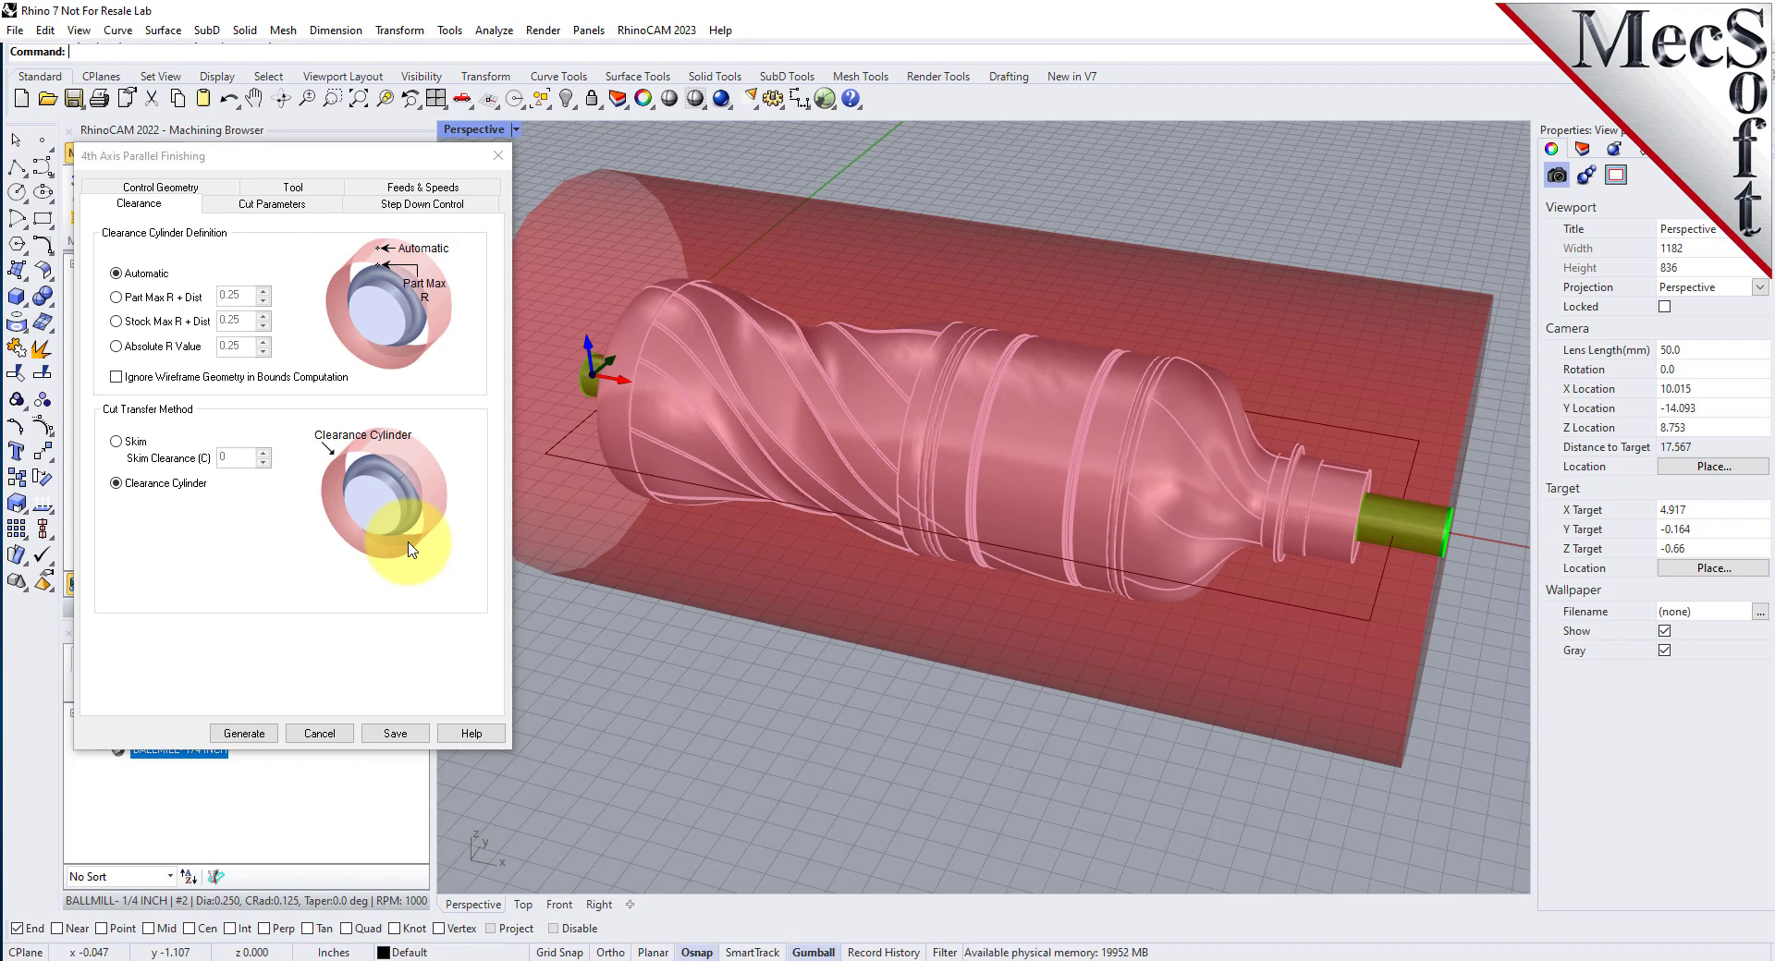
pyautogui.moveTo(1173, 518); pyautogui.dragTo(1002, 431, button='right')
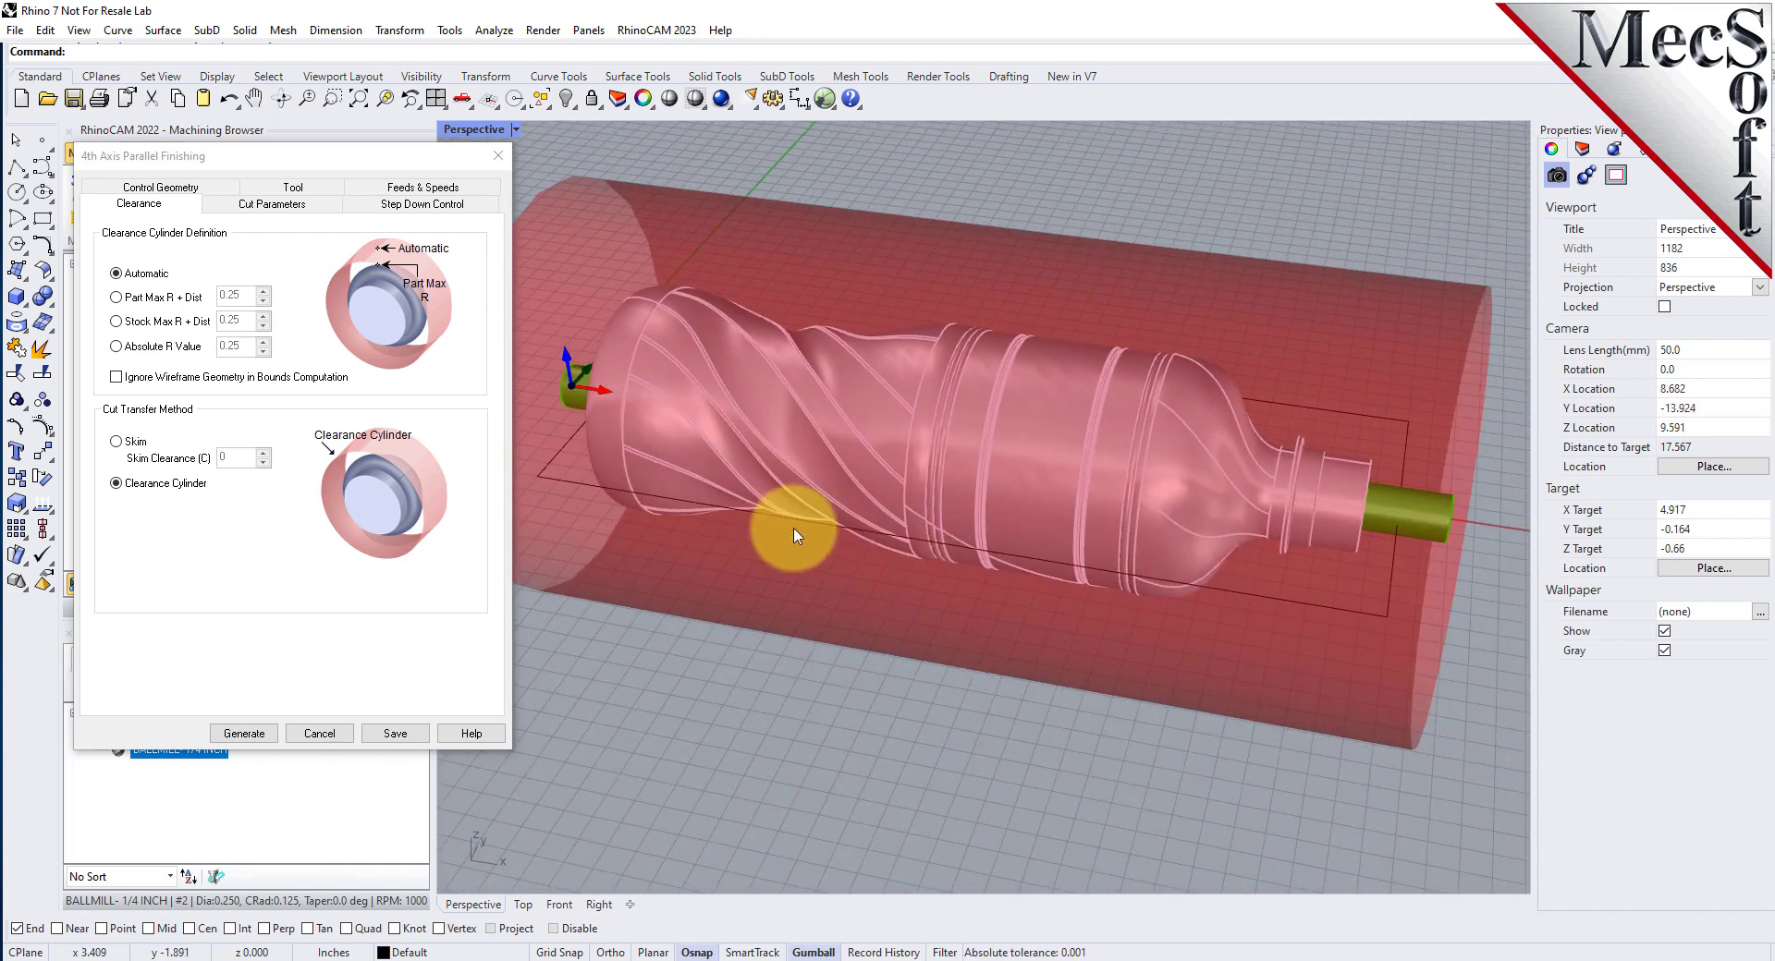
# Step: Review the finishing operation's Intol, Outol and Stock parameters and its Along cut pattern
pyautogui.click(268, 203)
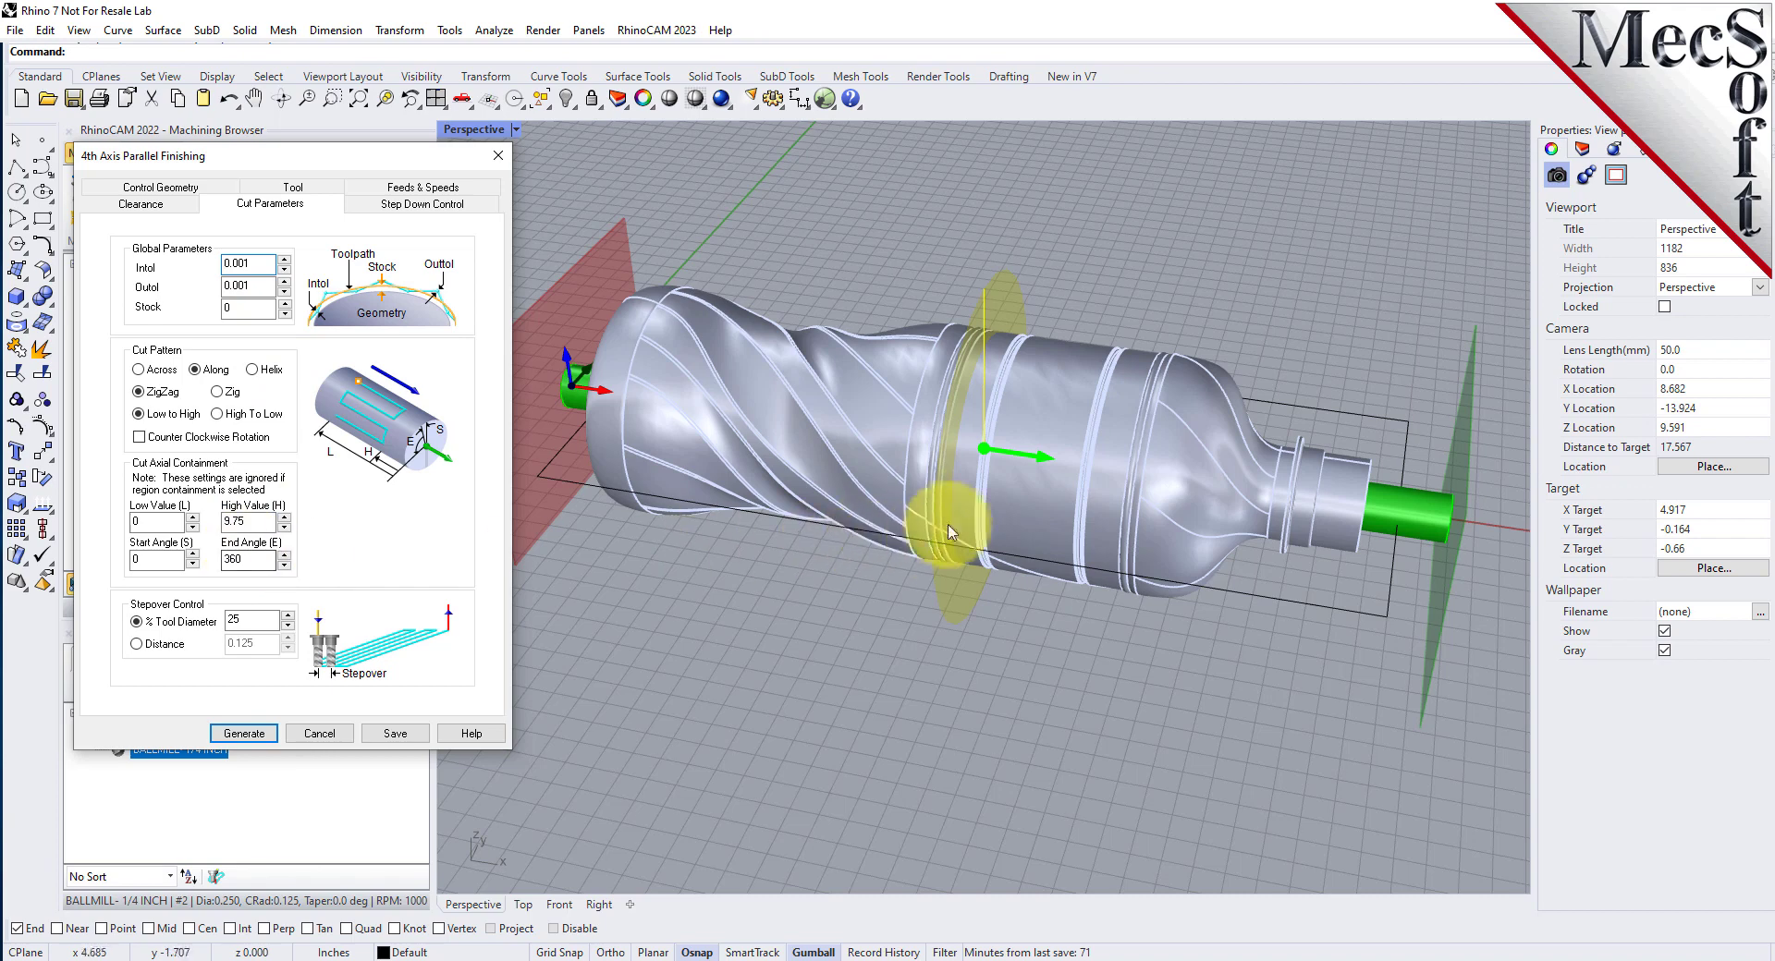
pyautogui.scroll(-2, 950, 519)
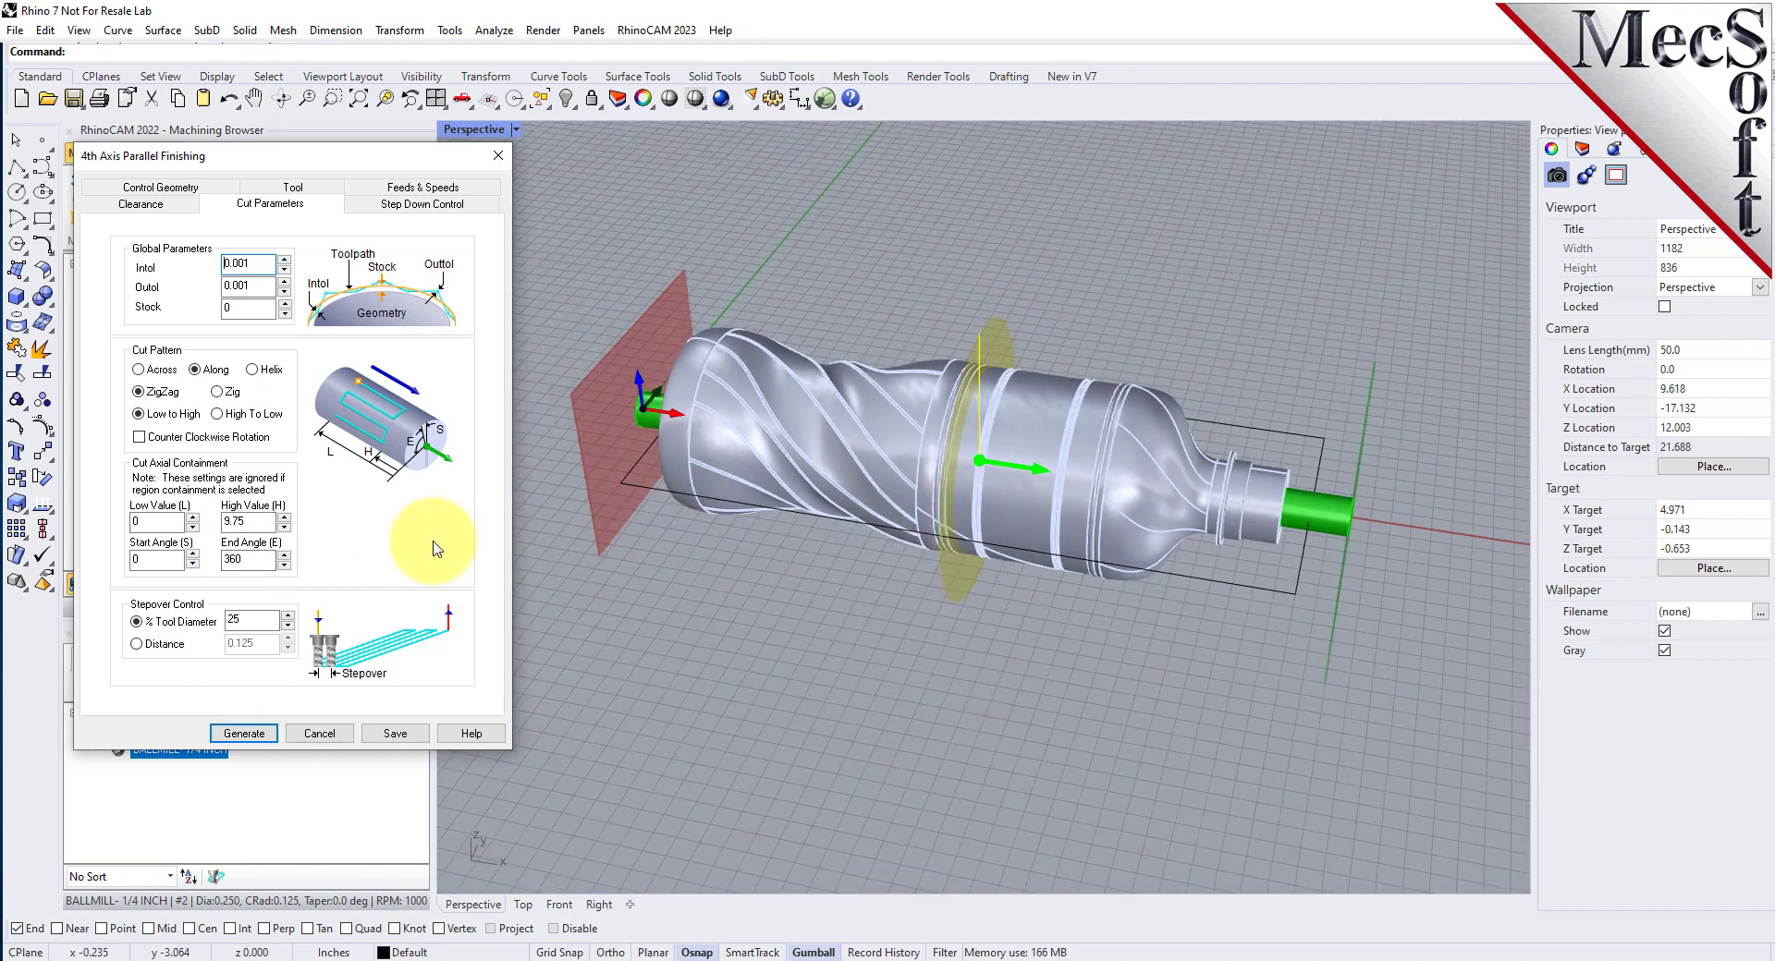
pyautogui.doubleClick(242, 263)
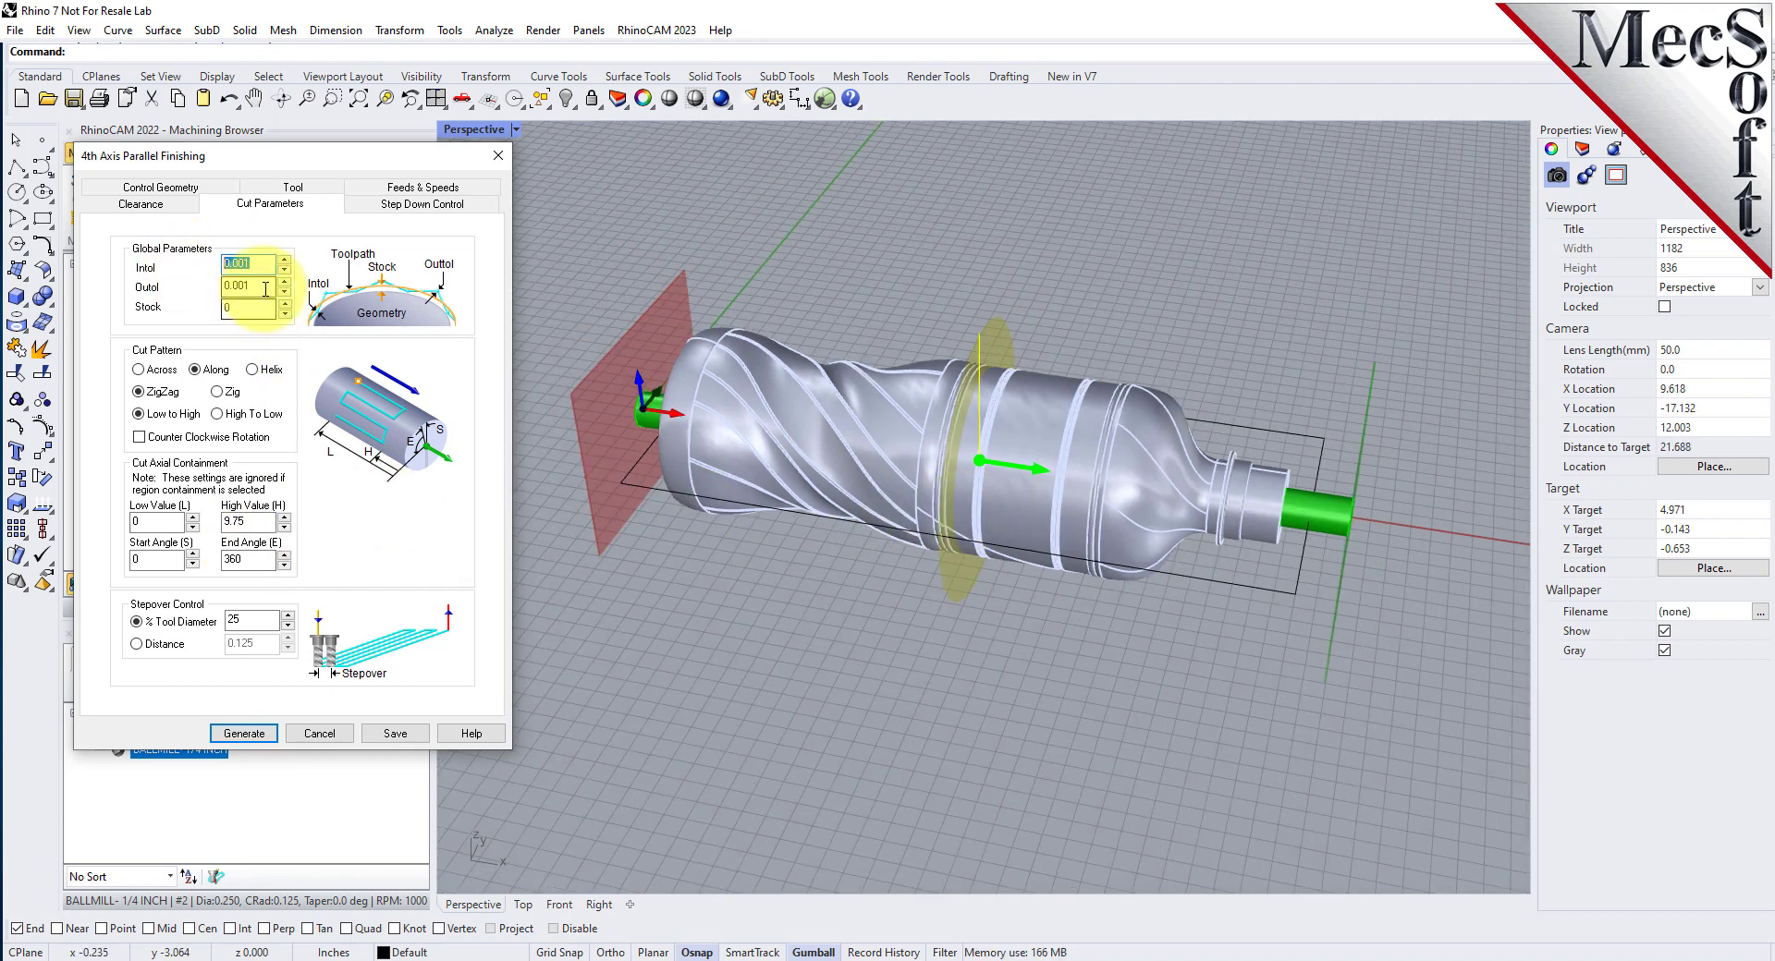
pyautogui.doubleClick(264, 286)
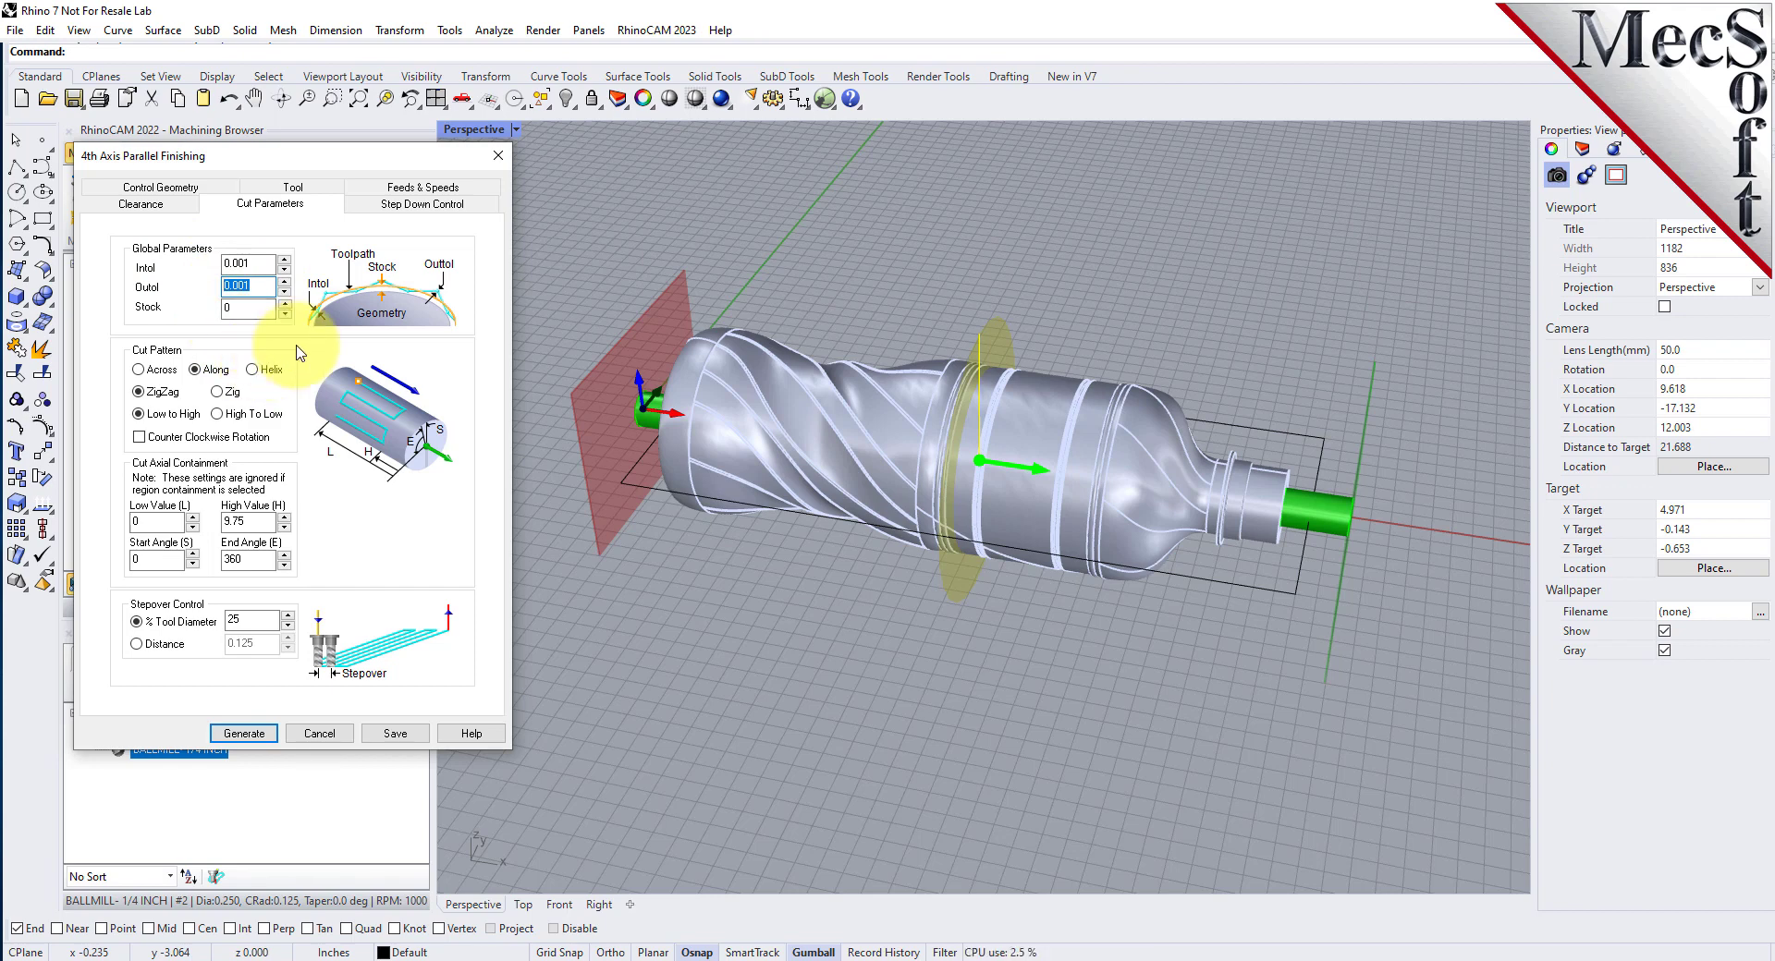
pyautogui.doubleClick(235, 307)
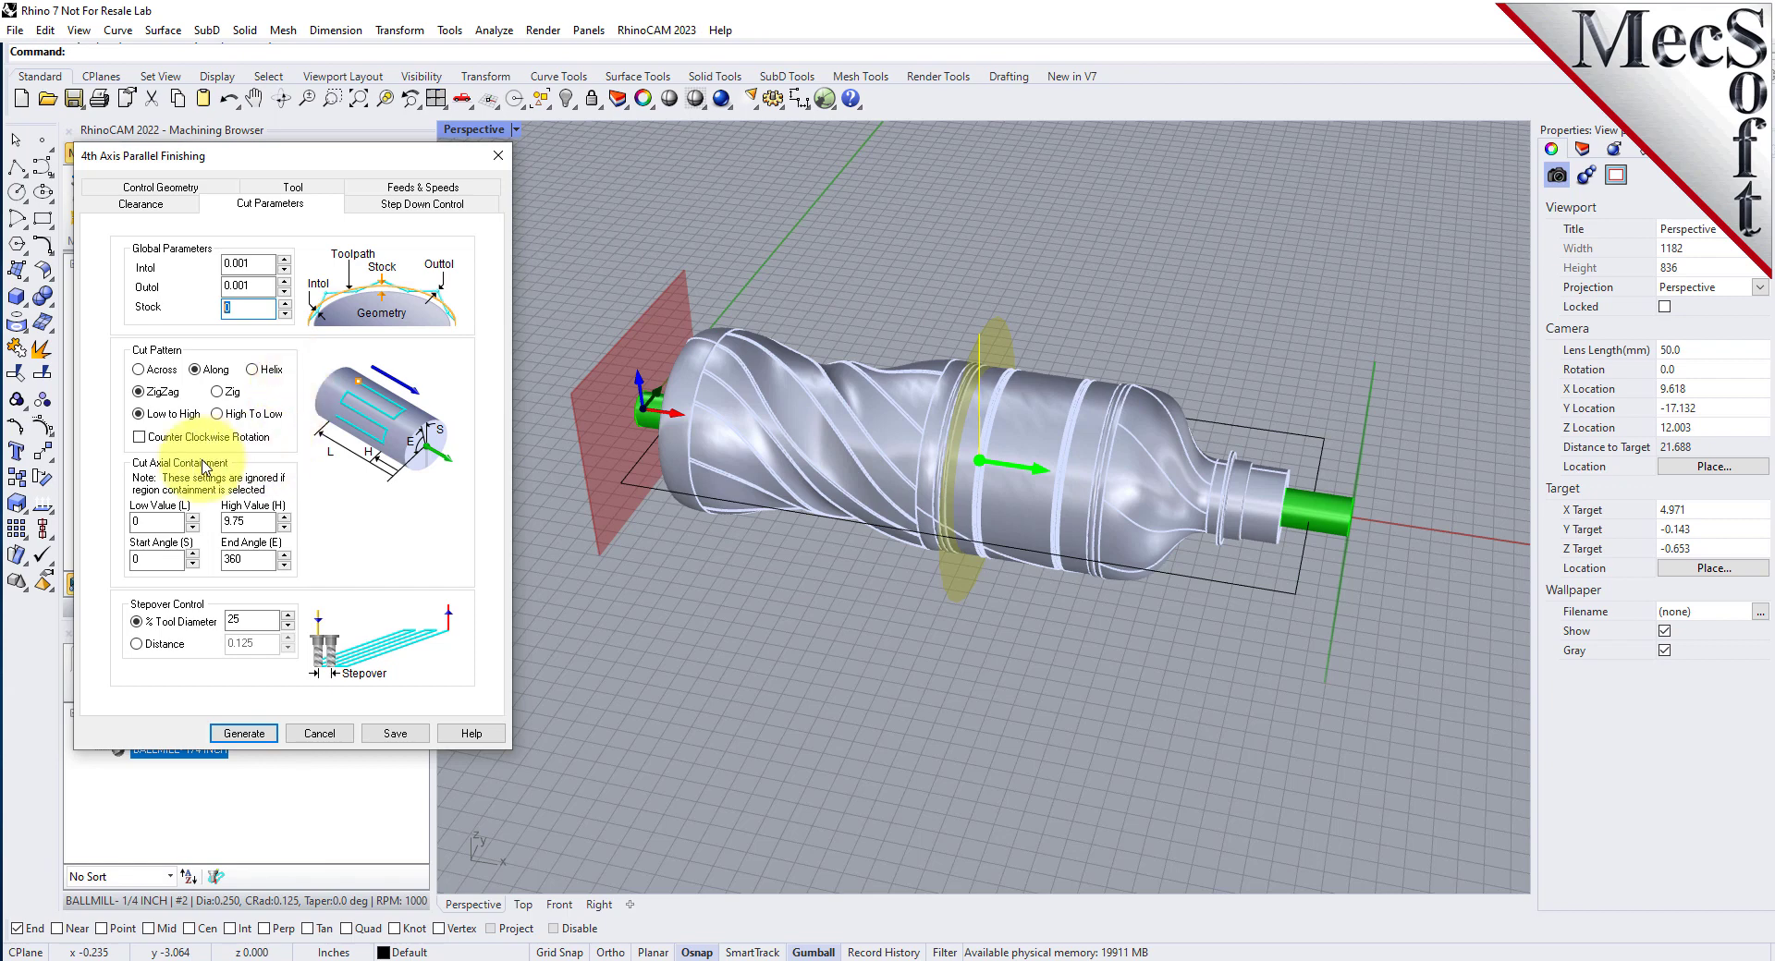
pyautogui.click(195, 370)
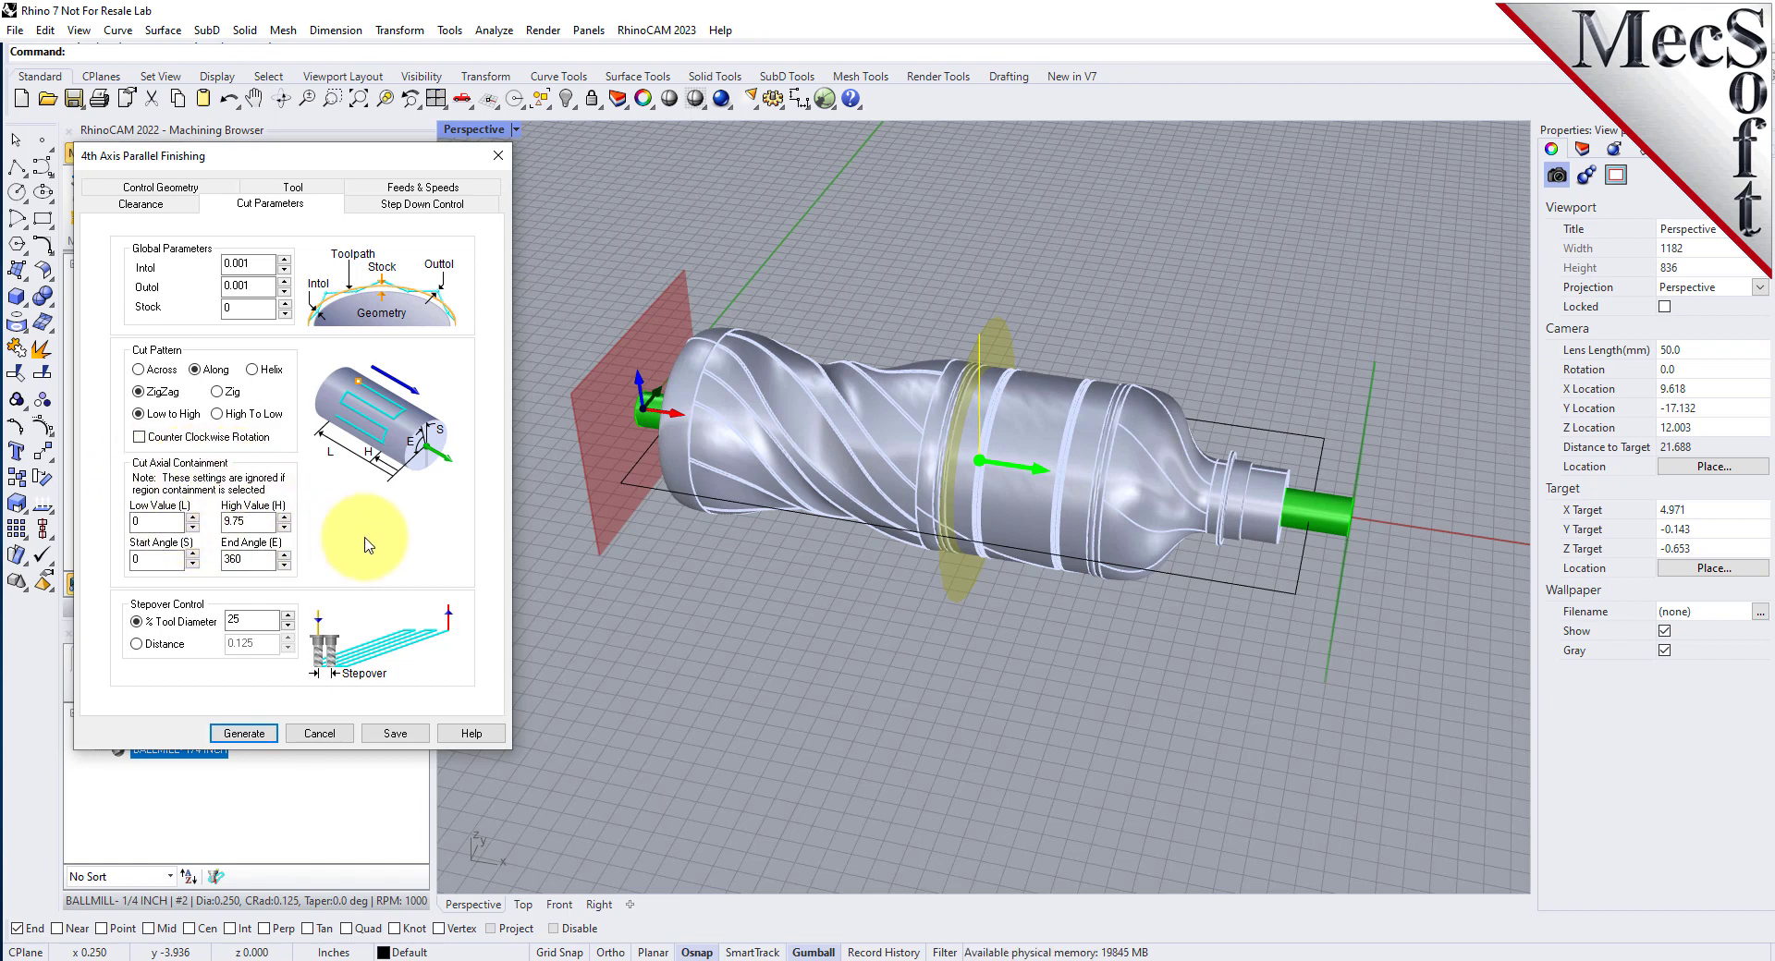
# Step: Set the axial containment to a low value of 0.5 and a high value of 9.25, and inspect both boundary planes
pyautogui.doubleClick(137, 522)
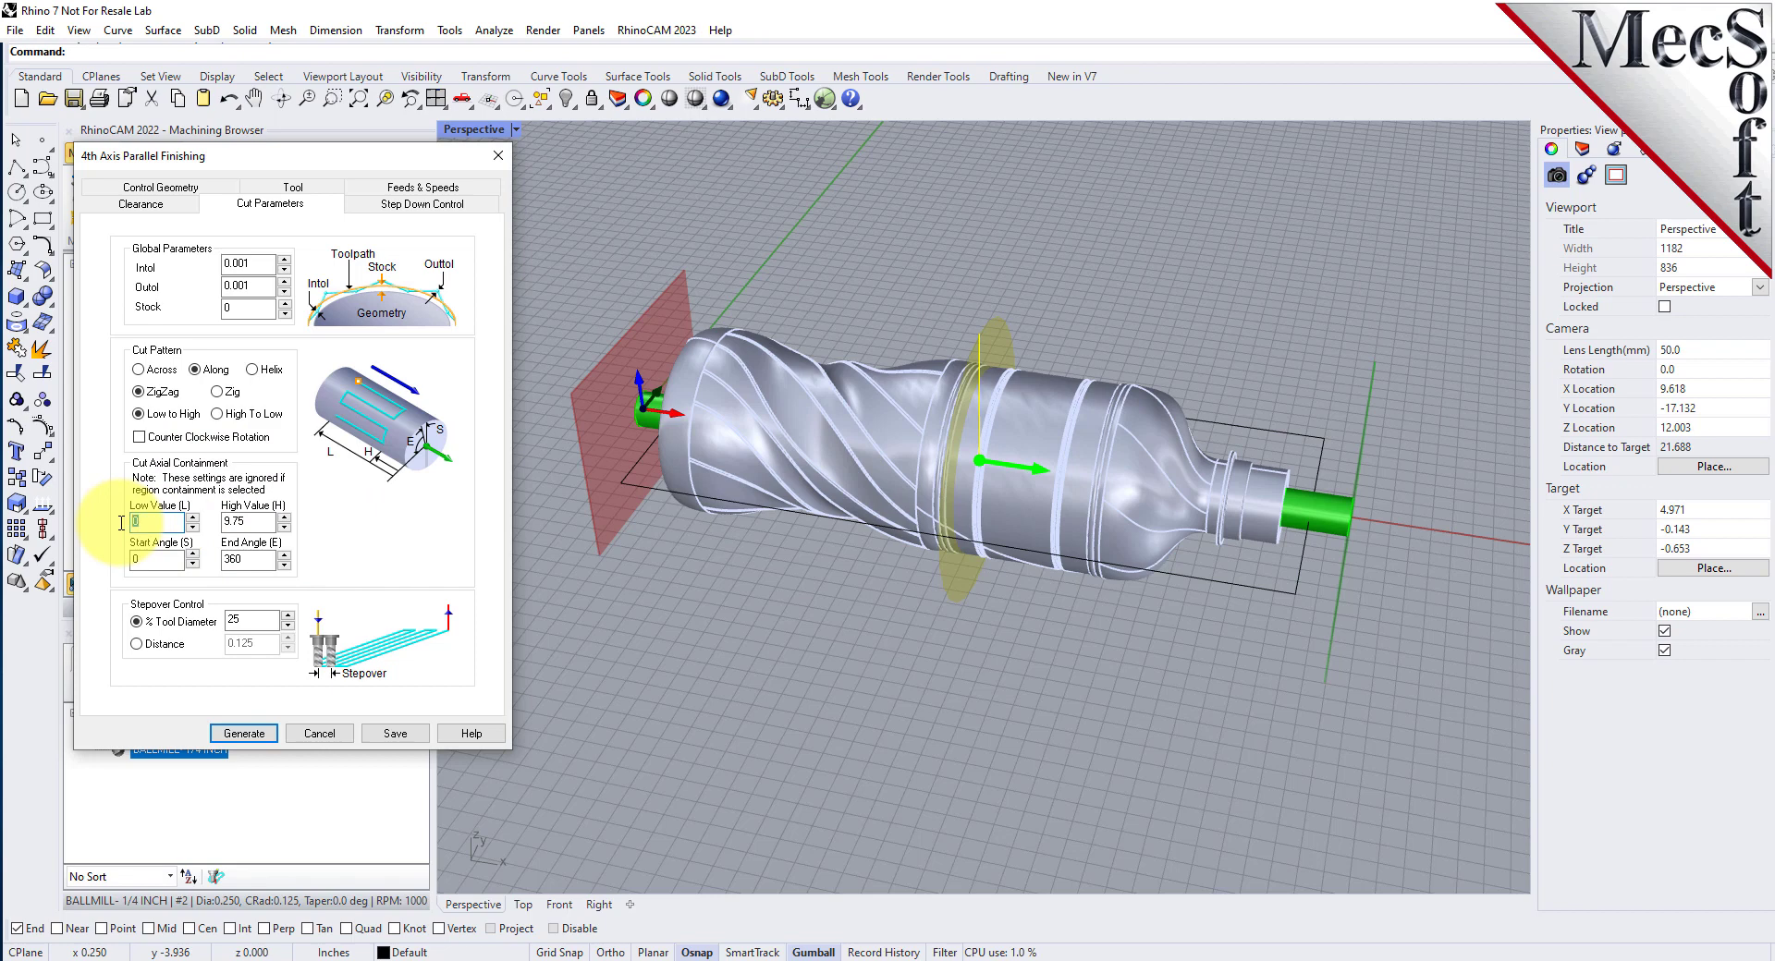
pyautogui.write('0.5')
pyautogui.press('Tab')
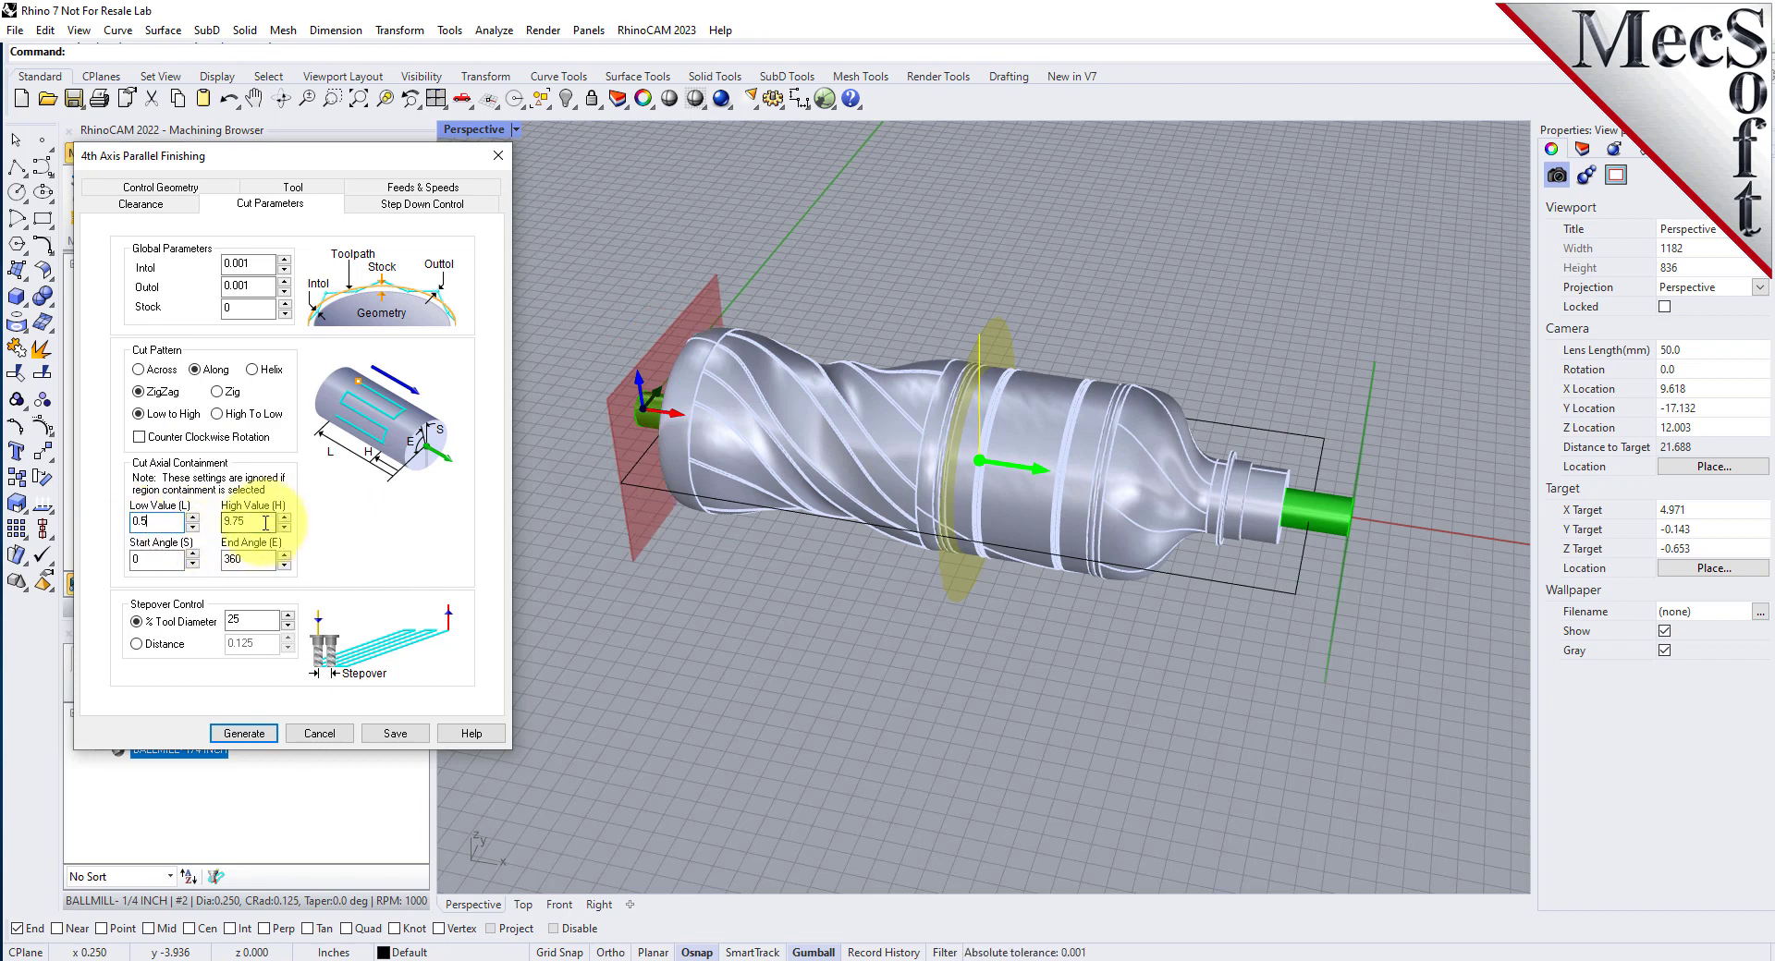
pyautogui.write('9')
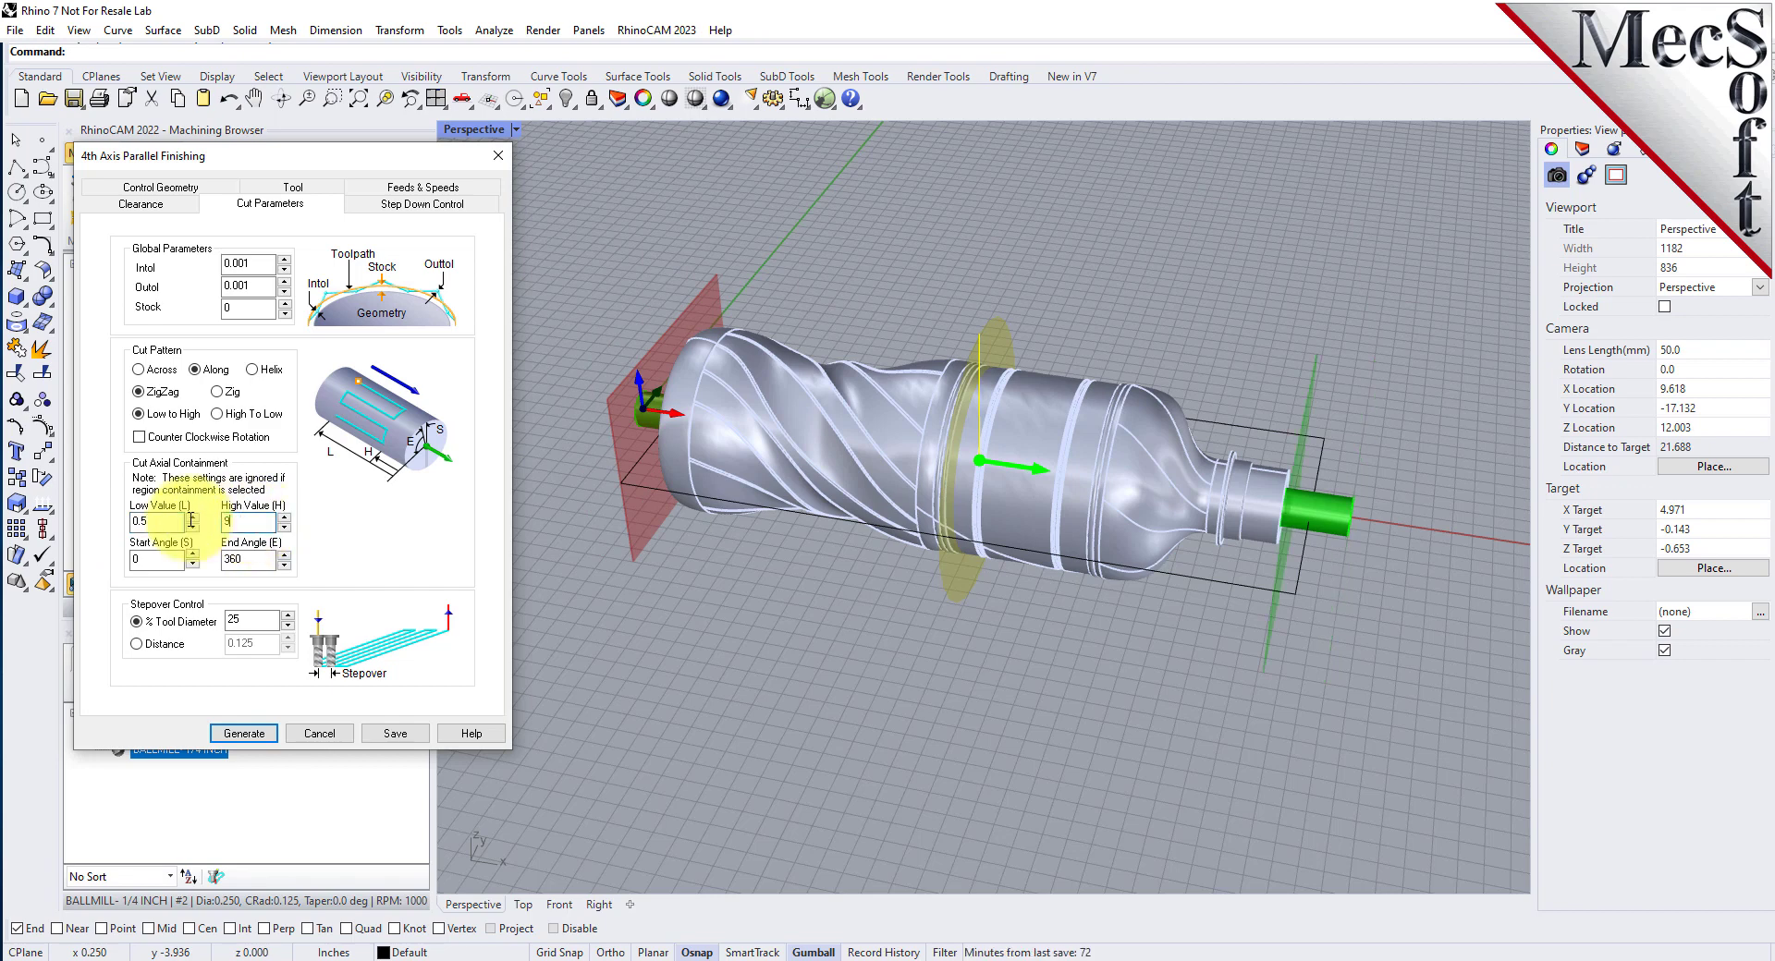
pyautogui.write('.25')
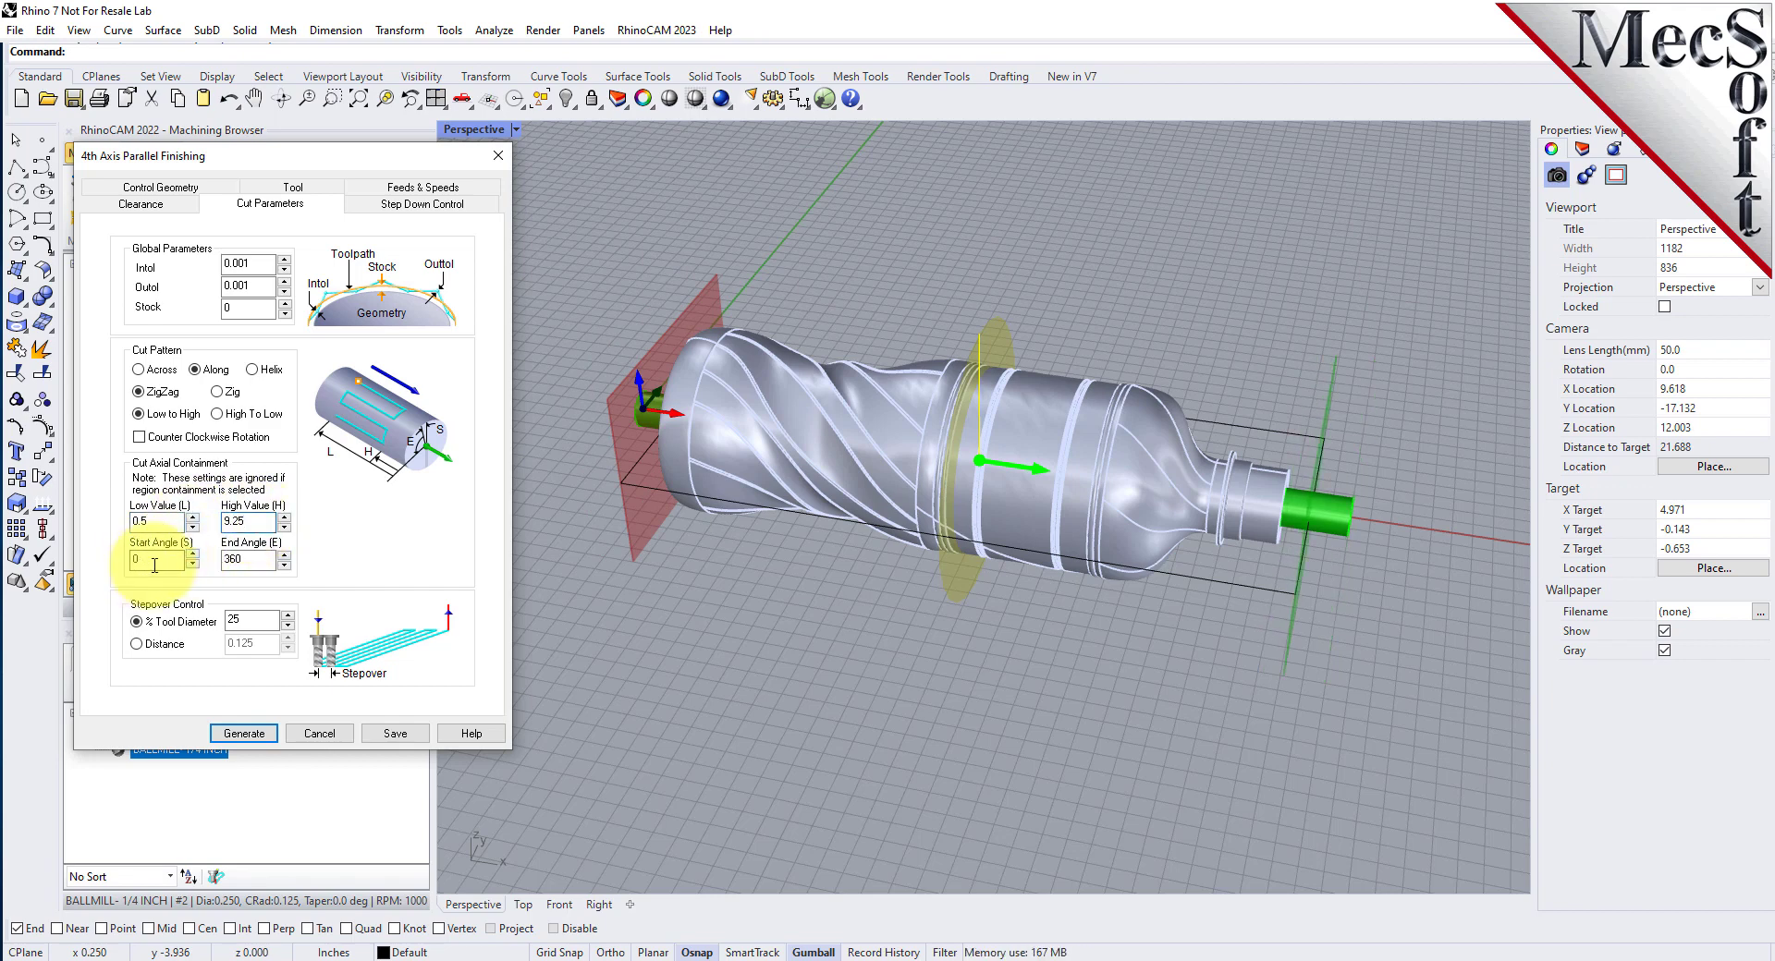
pyautogui.moveTo(1106, 518); pyautogui.dragTo(814, 578, button='right')
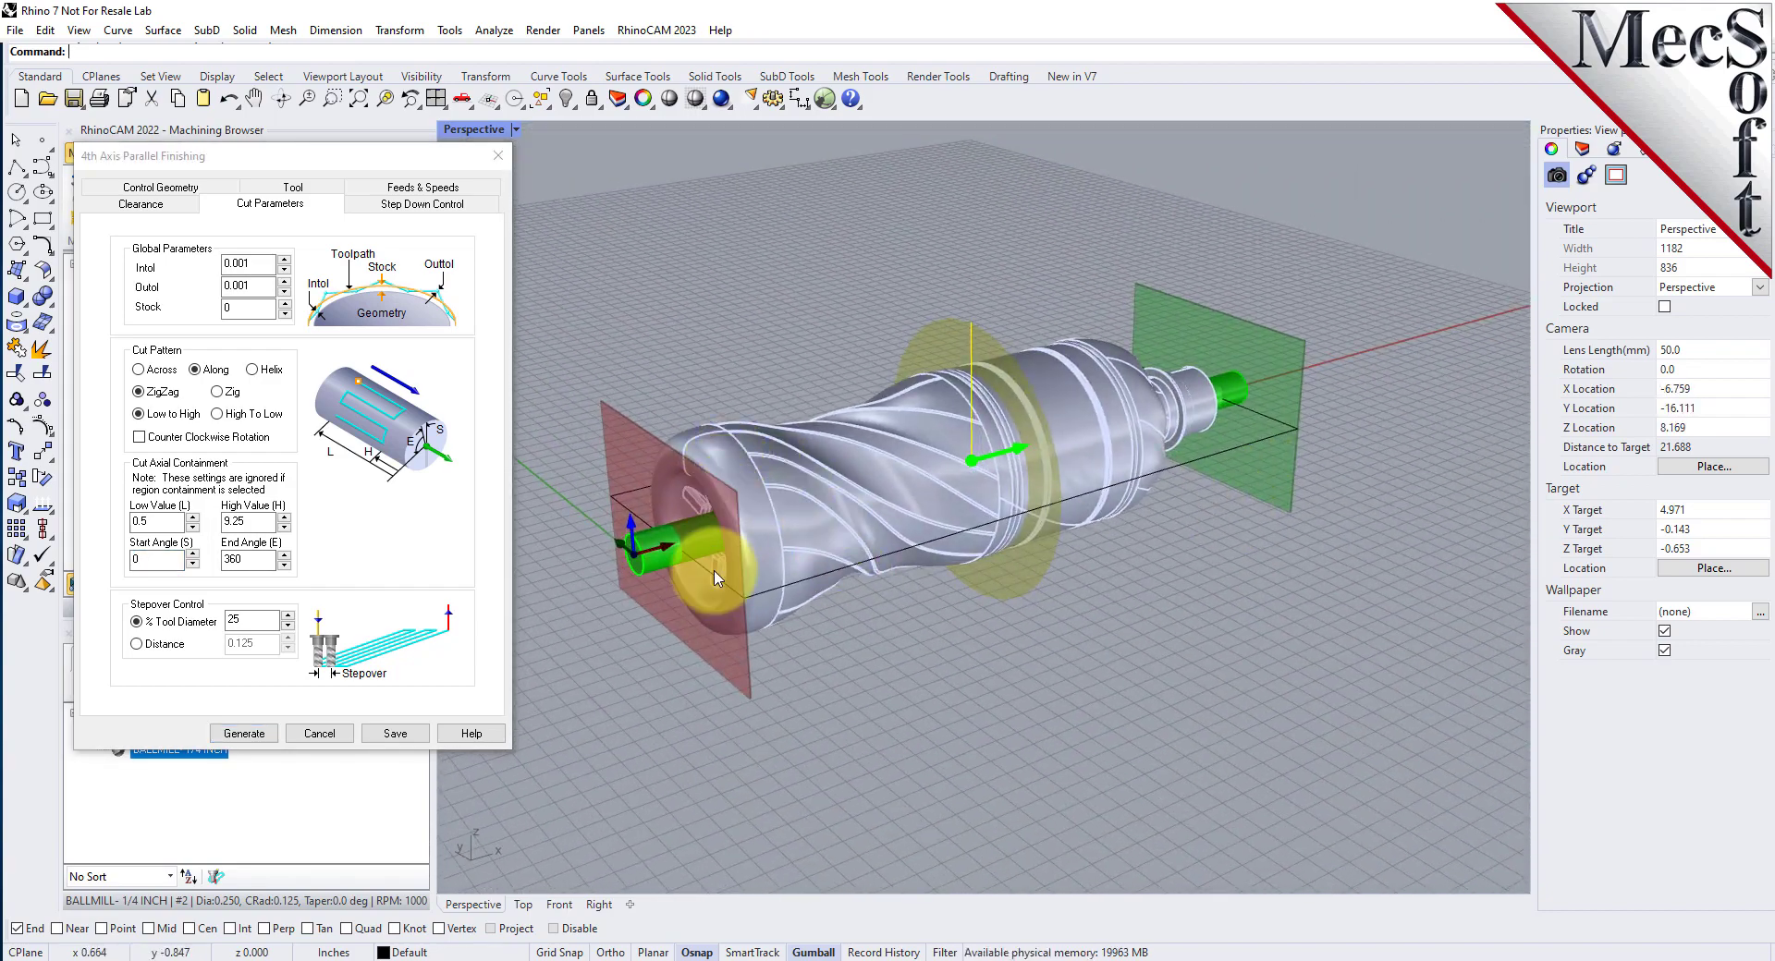
pyautogui.moveTo(1146, 538); pyautogui.dragTo(1159, 588, button='right')
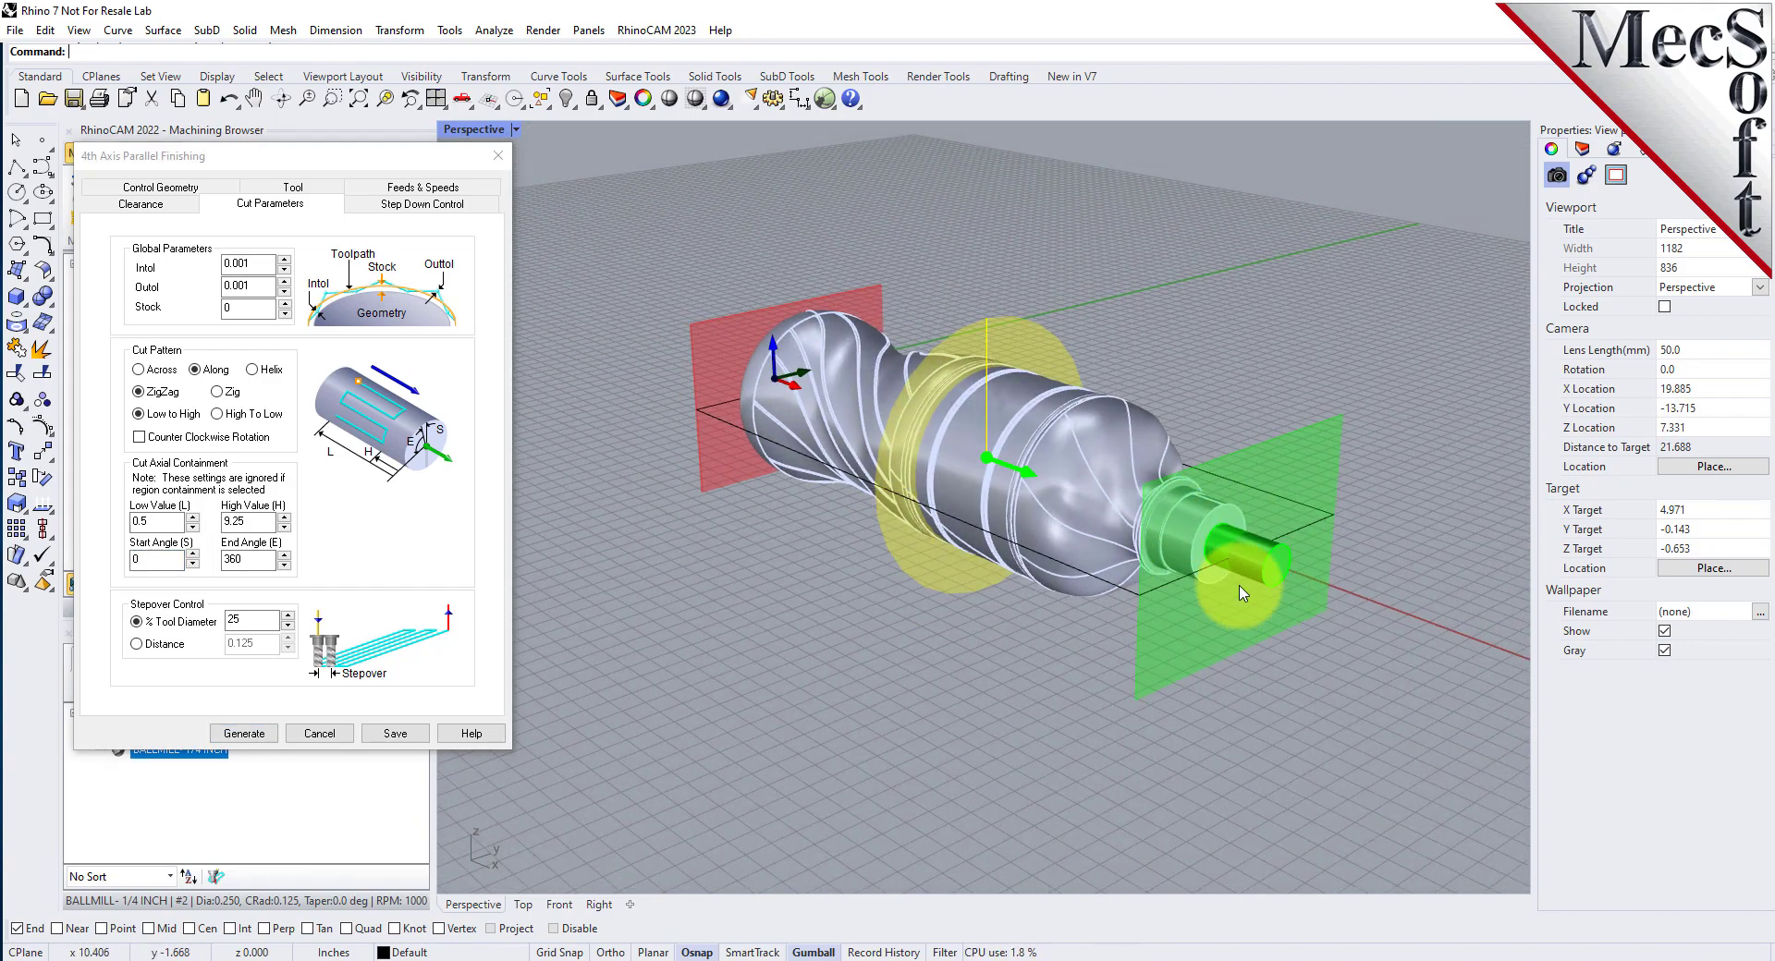
pyautogui.moveTo(810, 527); pyautogui.dragTo(933, 556, button='right')
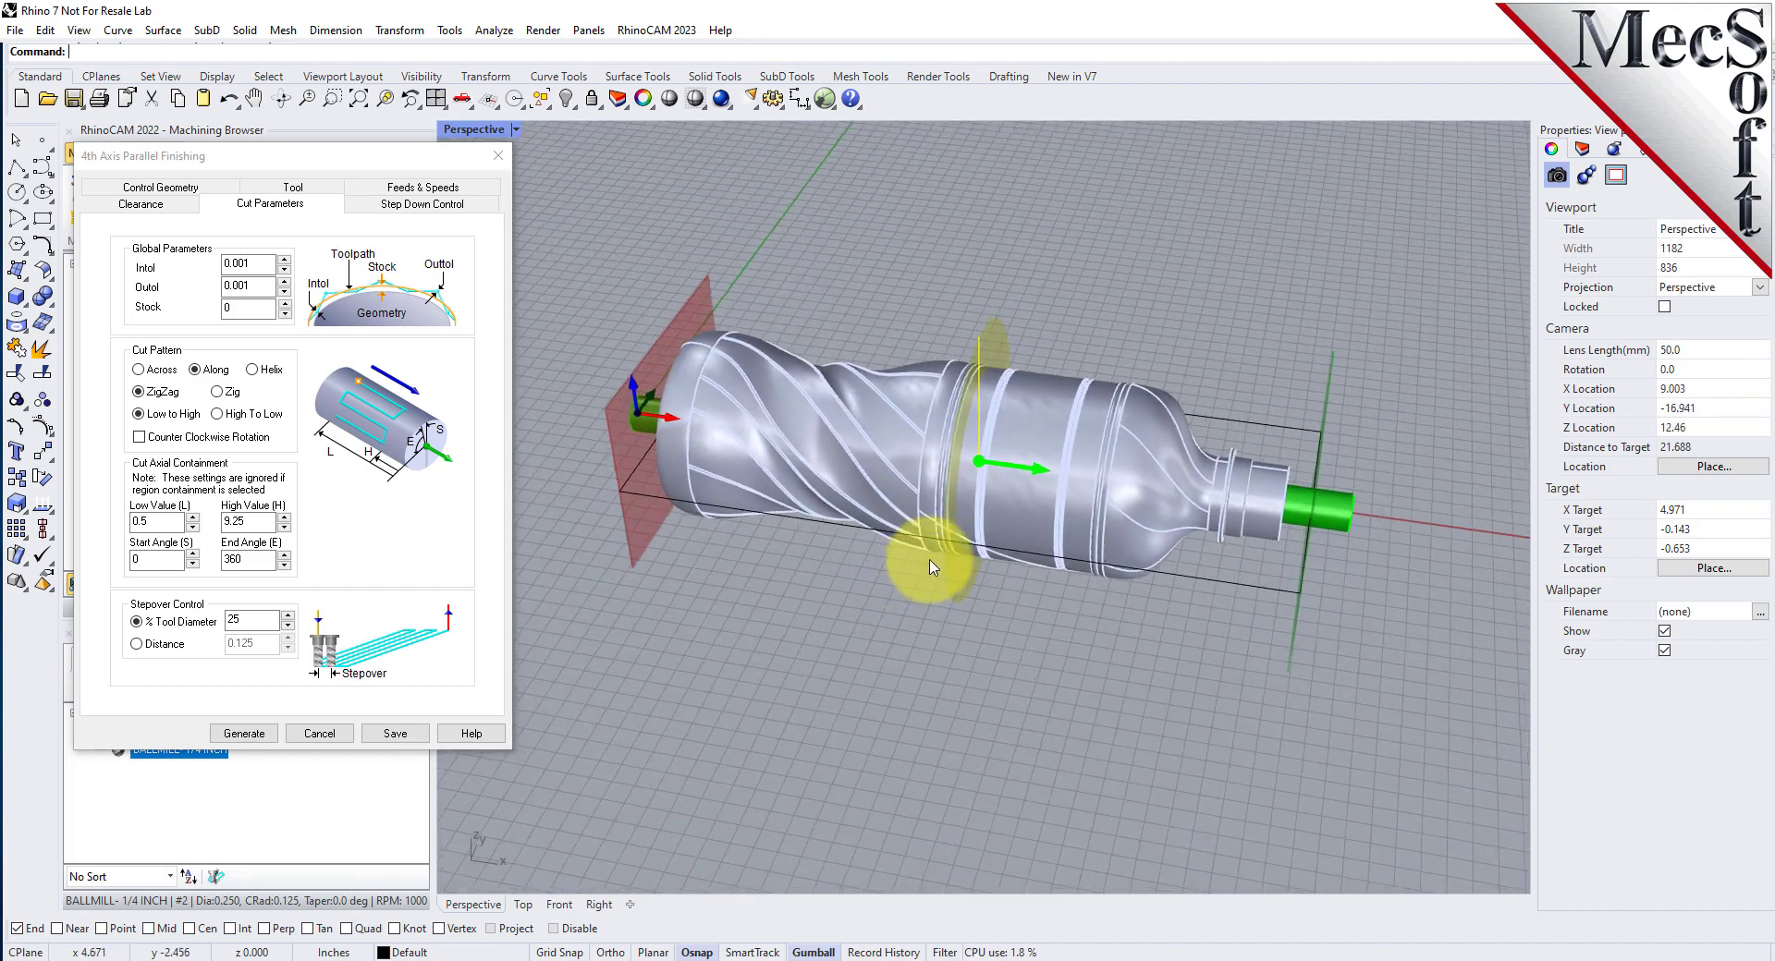
pyautogui.moveTo(930, 400); pyautogui.dragTo(926, 417, button='right')
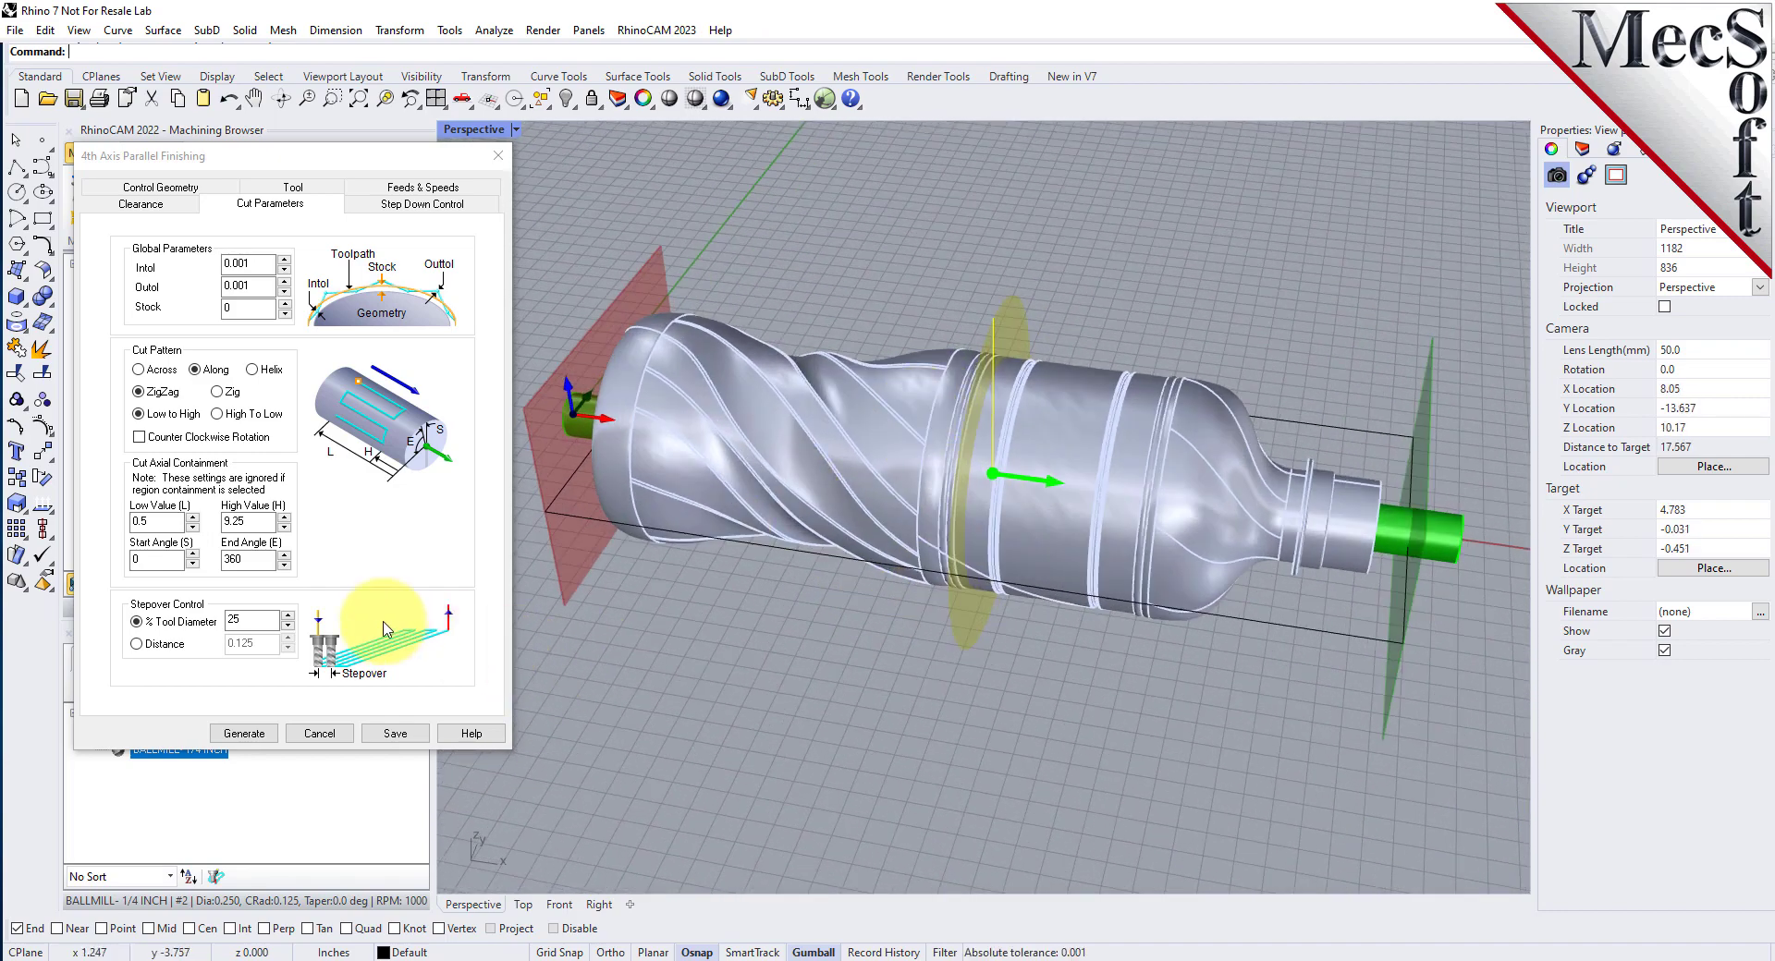
# Step: Check the containment end angle and the radial step down settings of the finishing operation
pyautogui.doubleClick(258, 559)
pyautogui.doubleClick(258, 559)
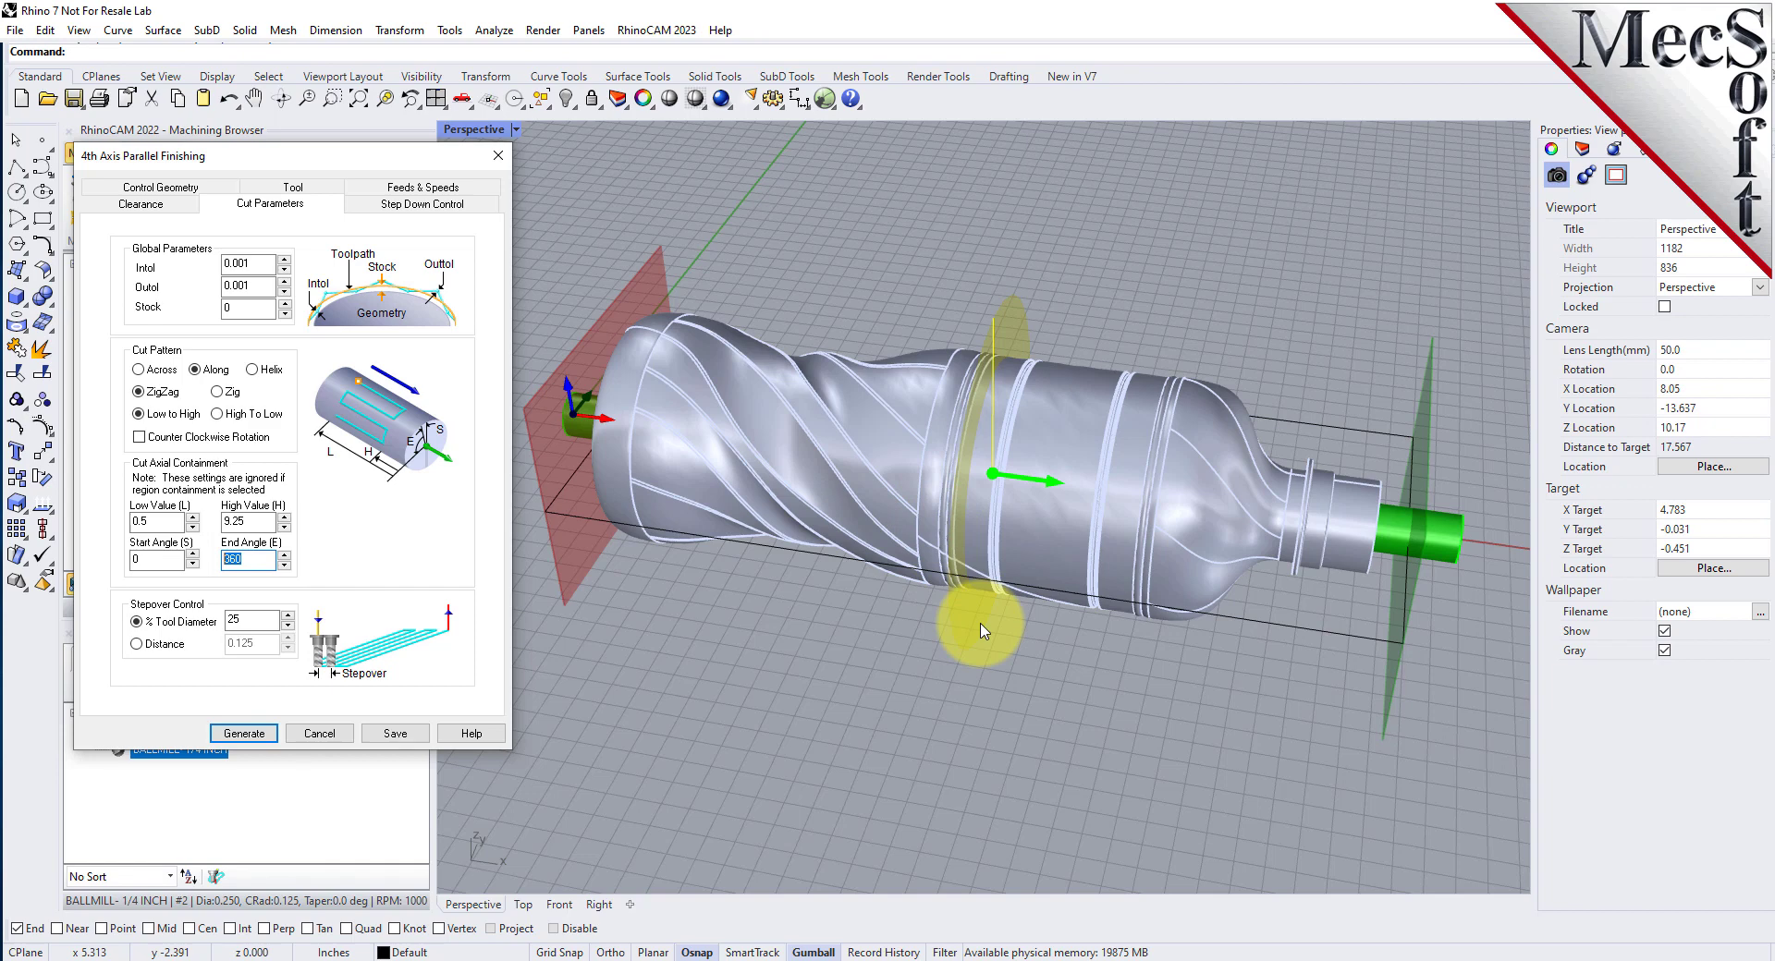
pyautogui.click(437, 207)
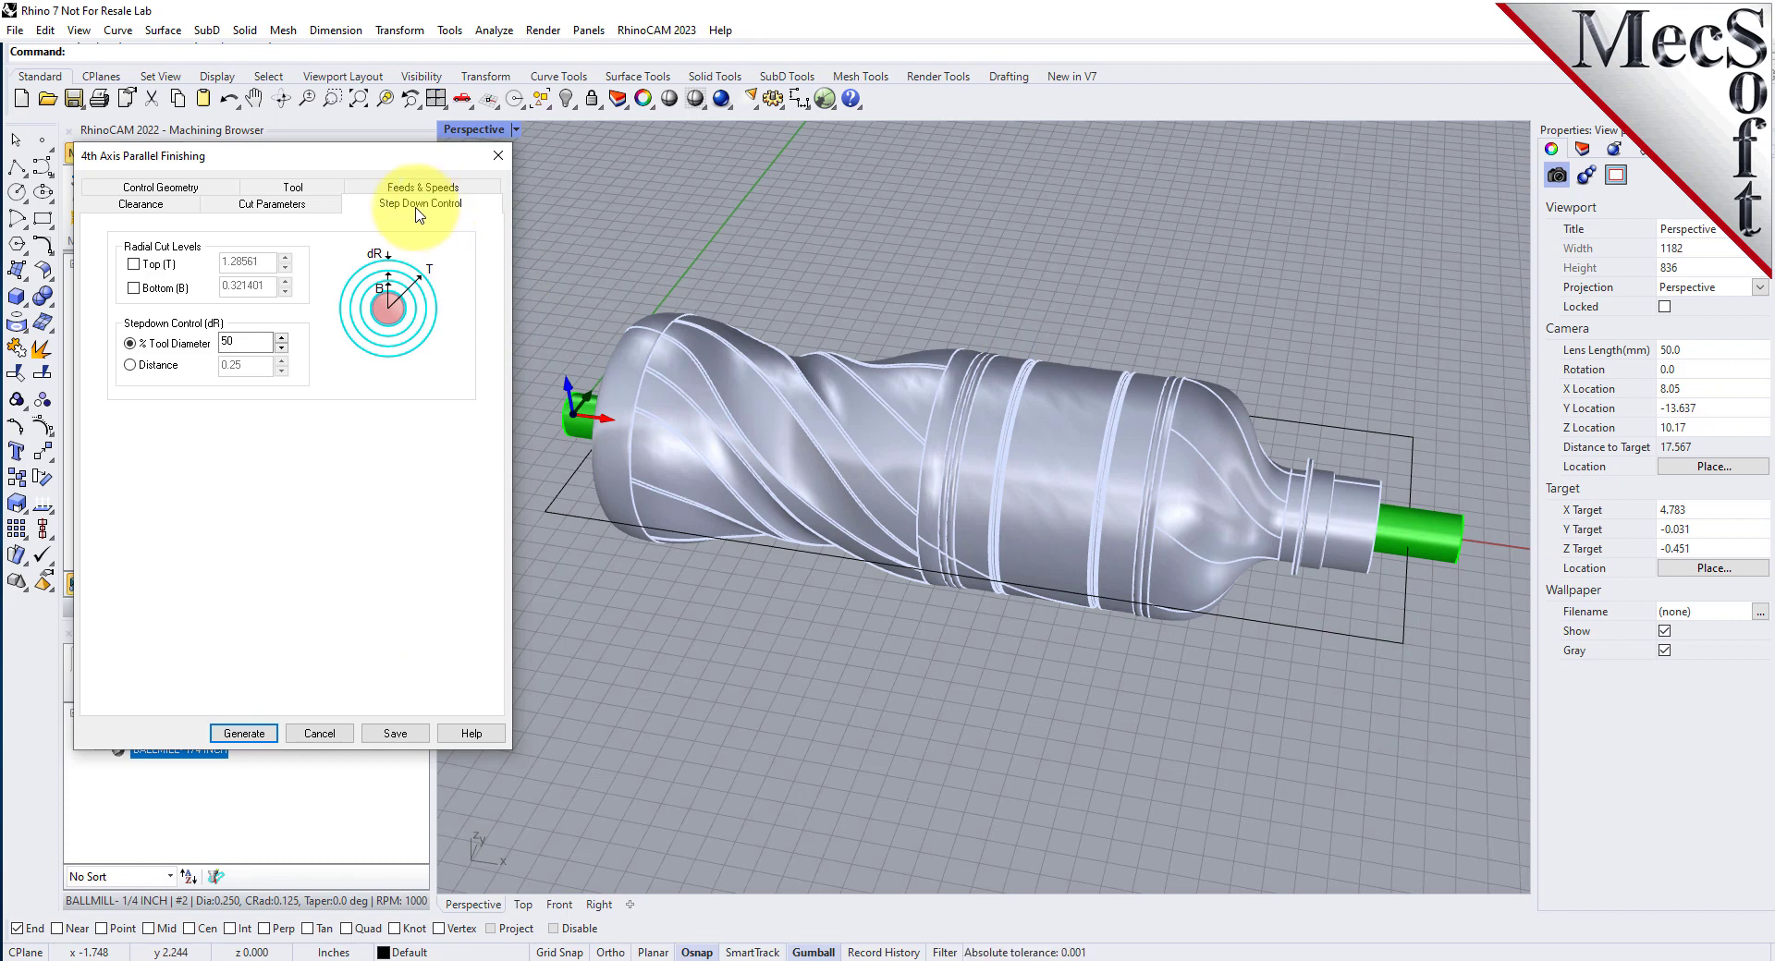
# Step: Set the stepover to 15% of the tool diameter and generate the 4th Axis Parallel Finishing toolpath
pyautogui.click(272, 205)
pyautogui.doubleClick(243, 619)
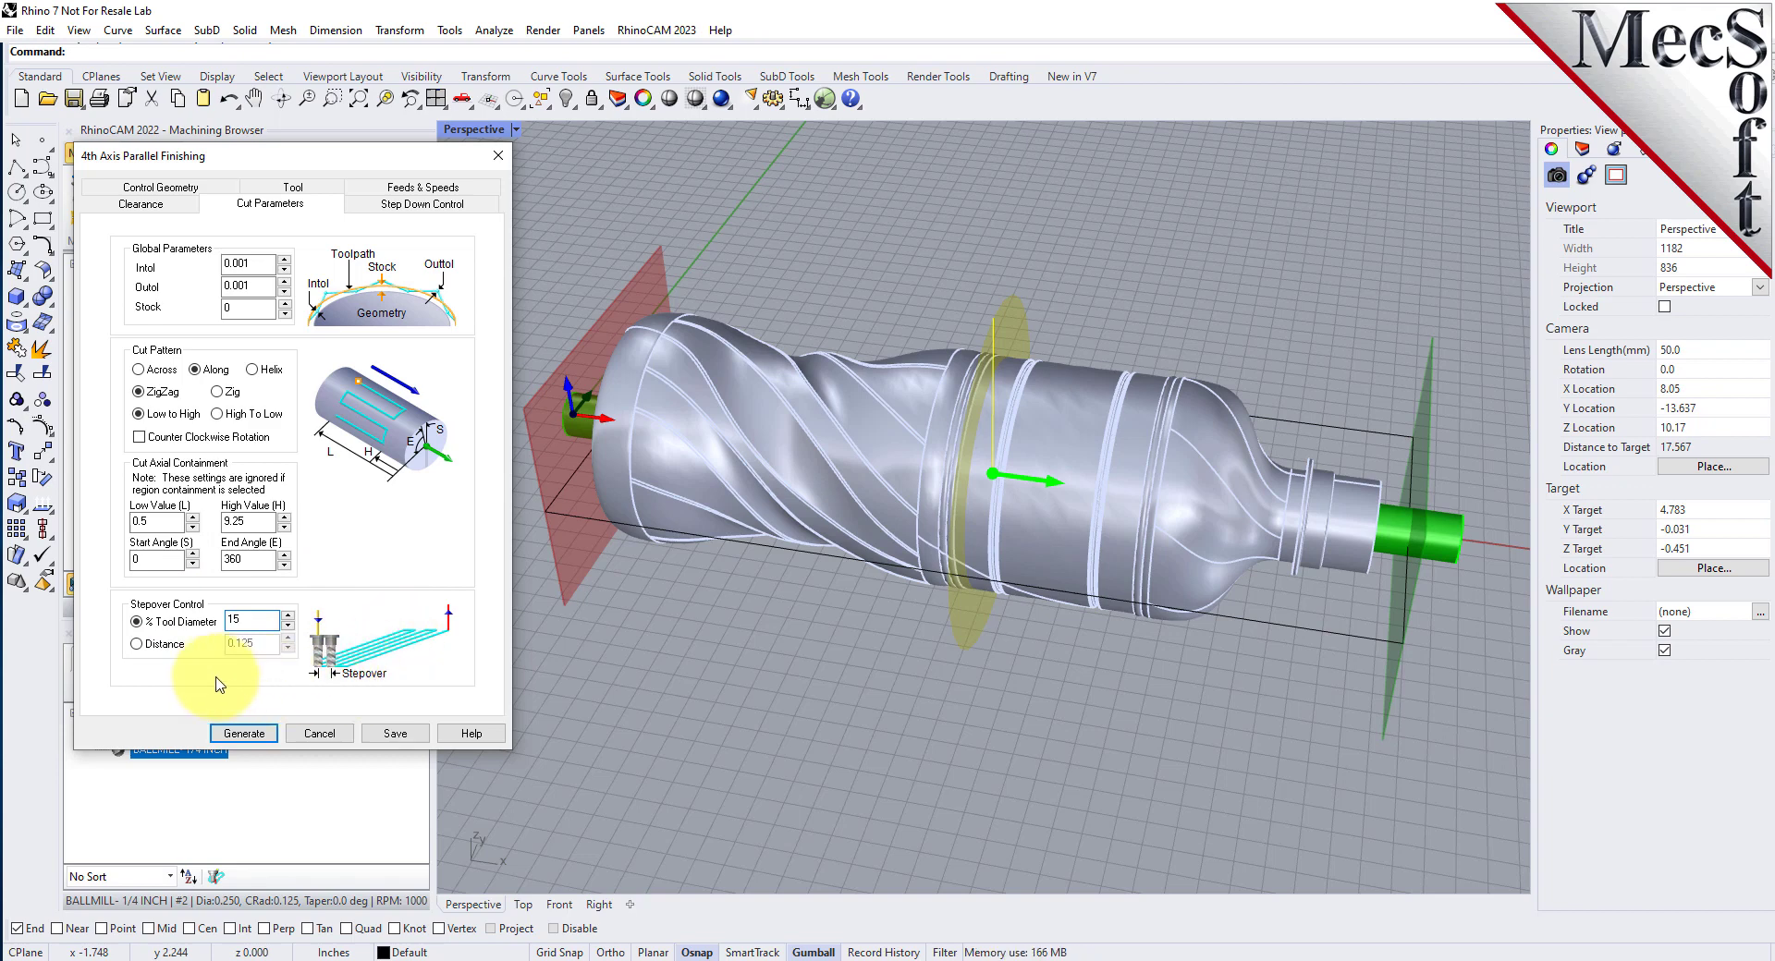
pyautogui.click(243, 733)
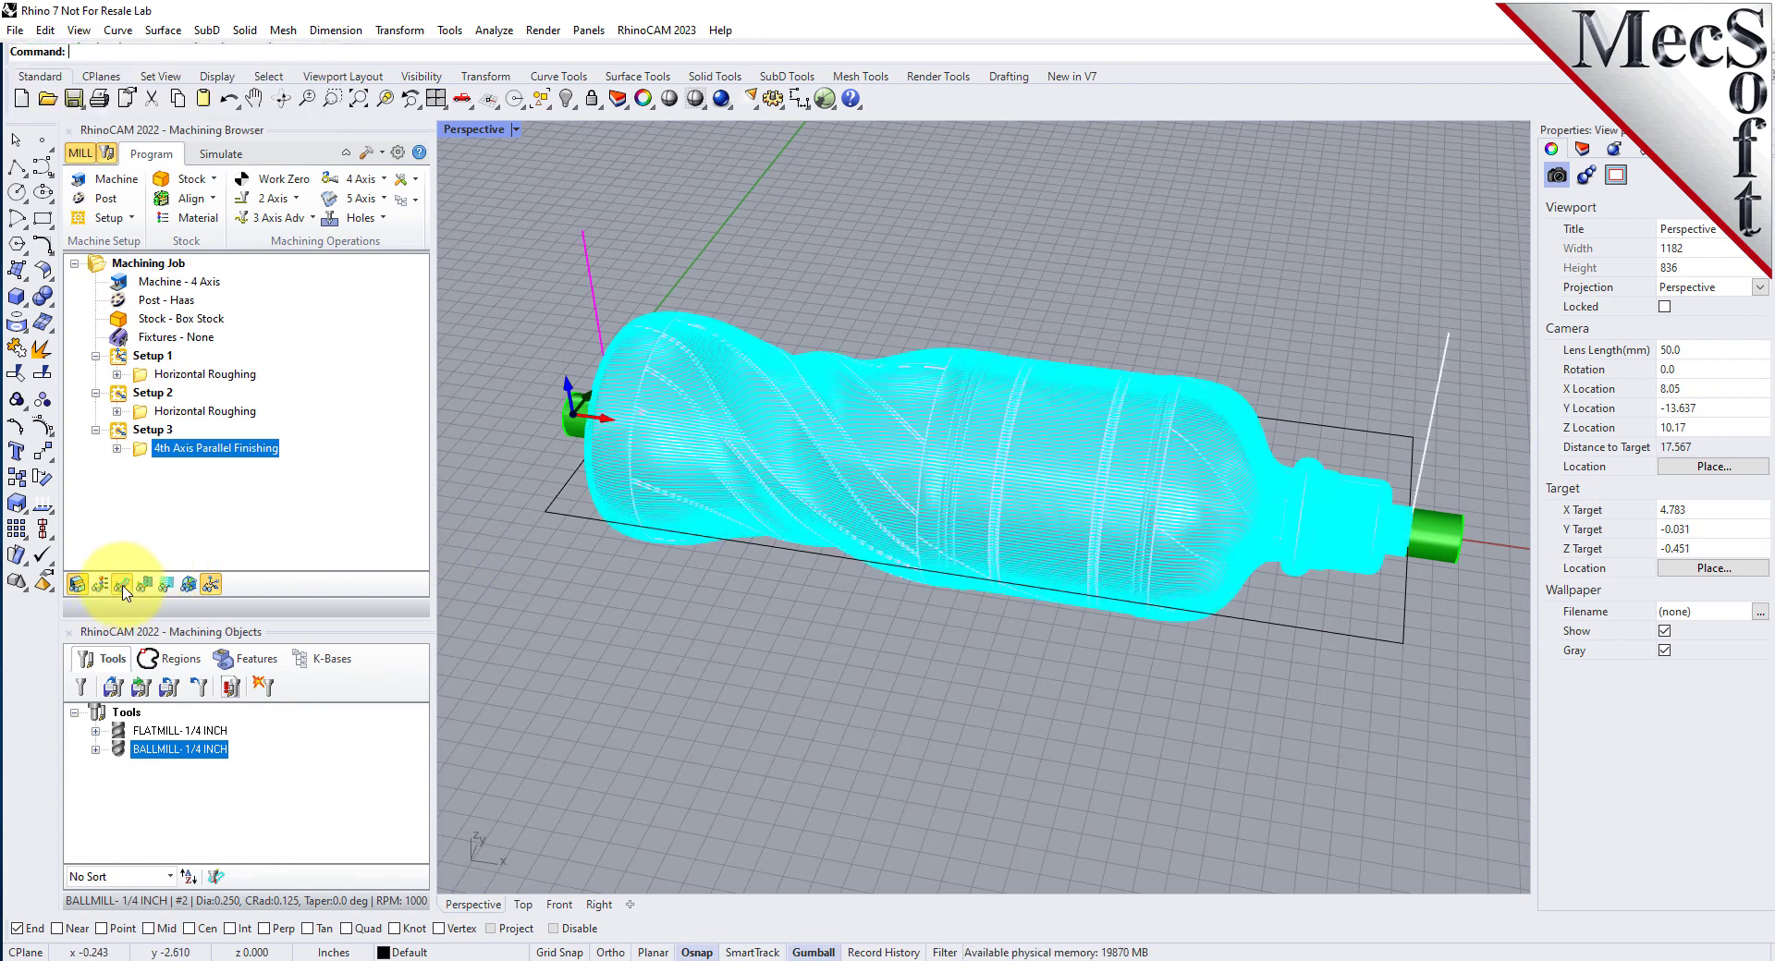
# Step: Simulate the 4th Axis Parallel Finishing operation on the roughed stock with the toolpath hidden and inspect the cut from several sides
pyautogui.click(222, 155)
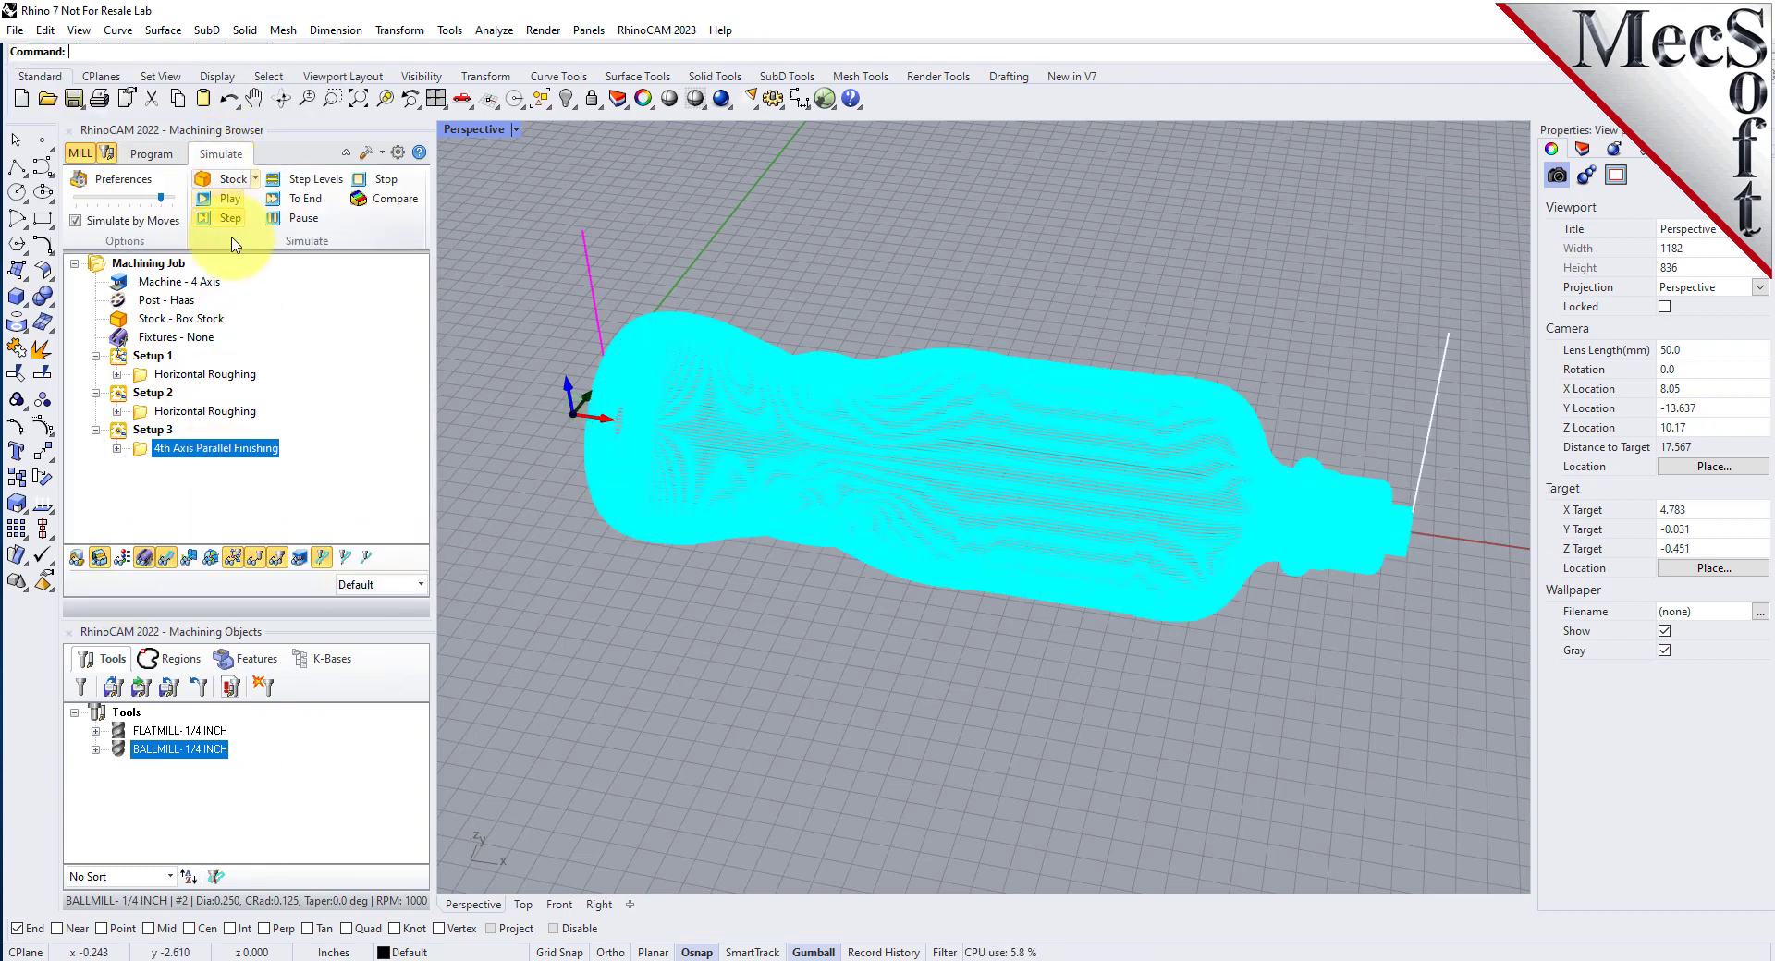
pyautogui.click(231, 200)
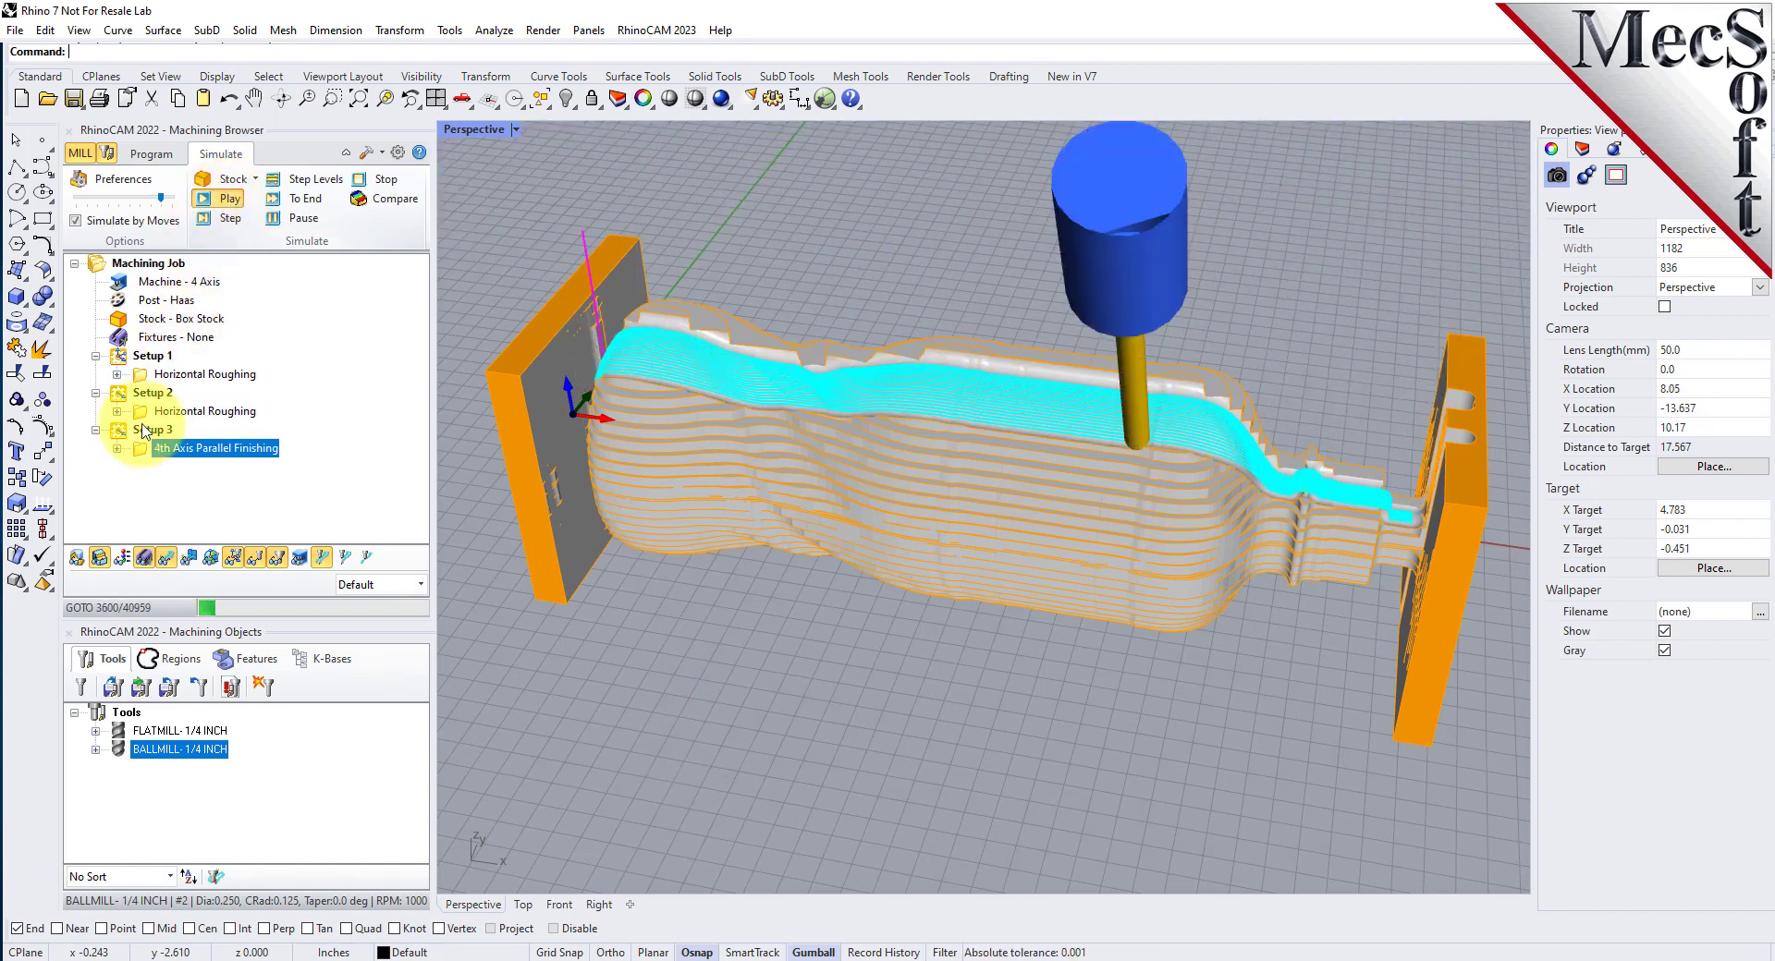
pyautogui.click(168, 558)
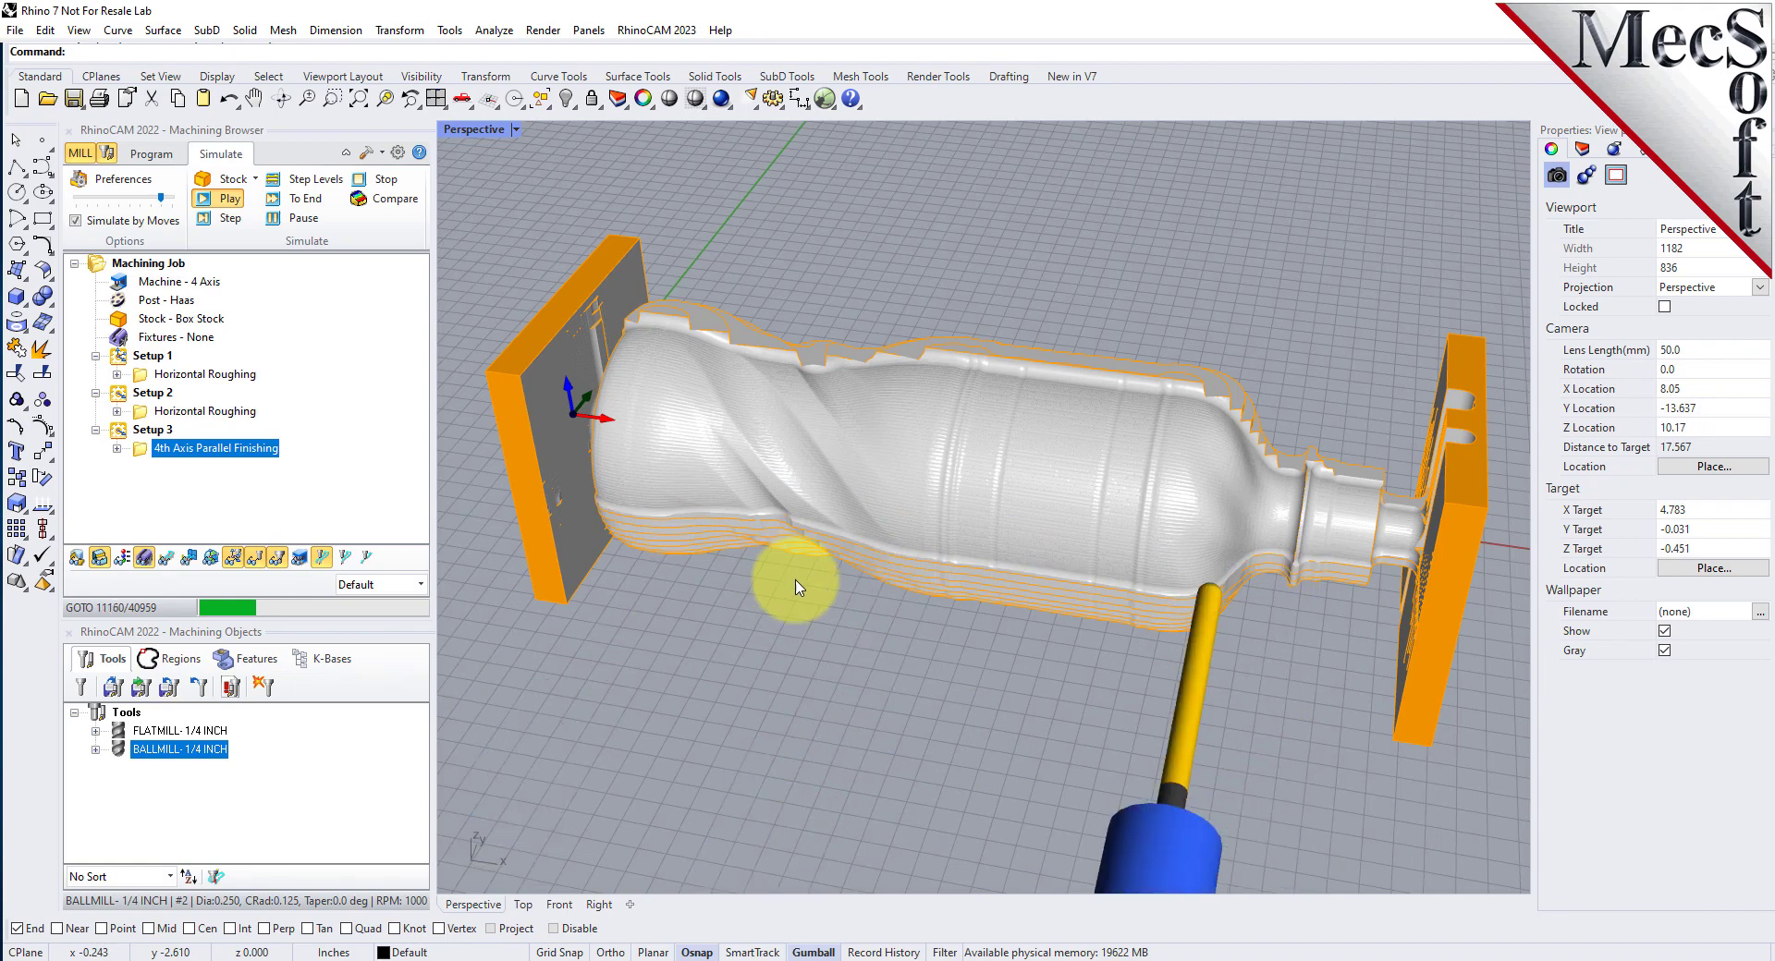
pyautogui.click(78, 560)
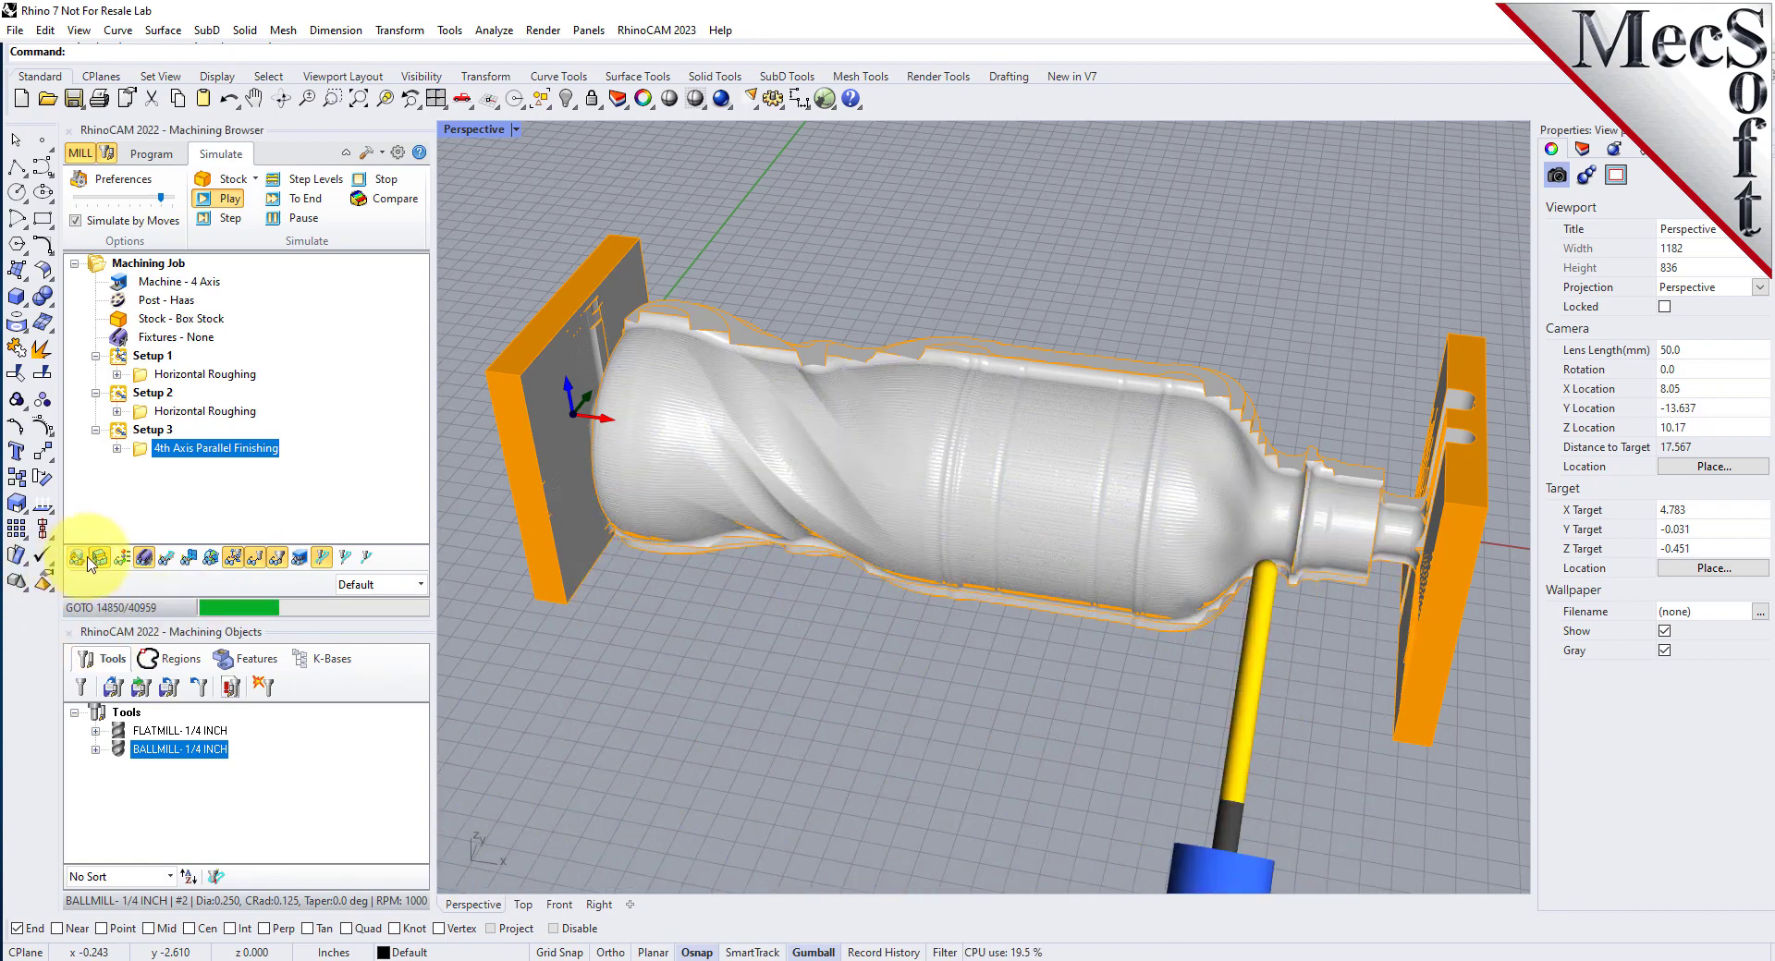
pyautogui.moveTo(1091, 435); pyautogui.dragTo(1156, 333, button='right')
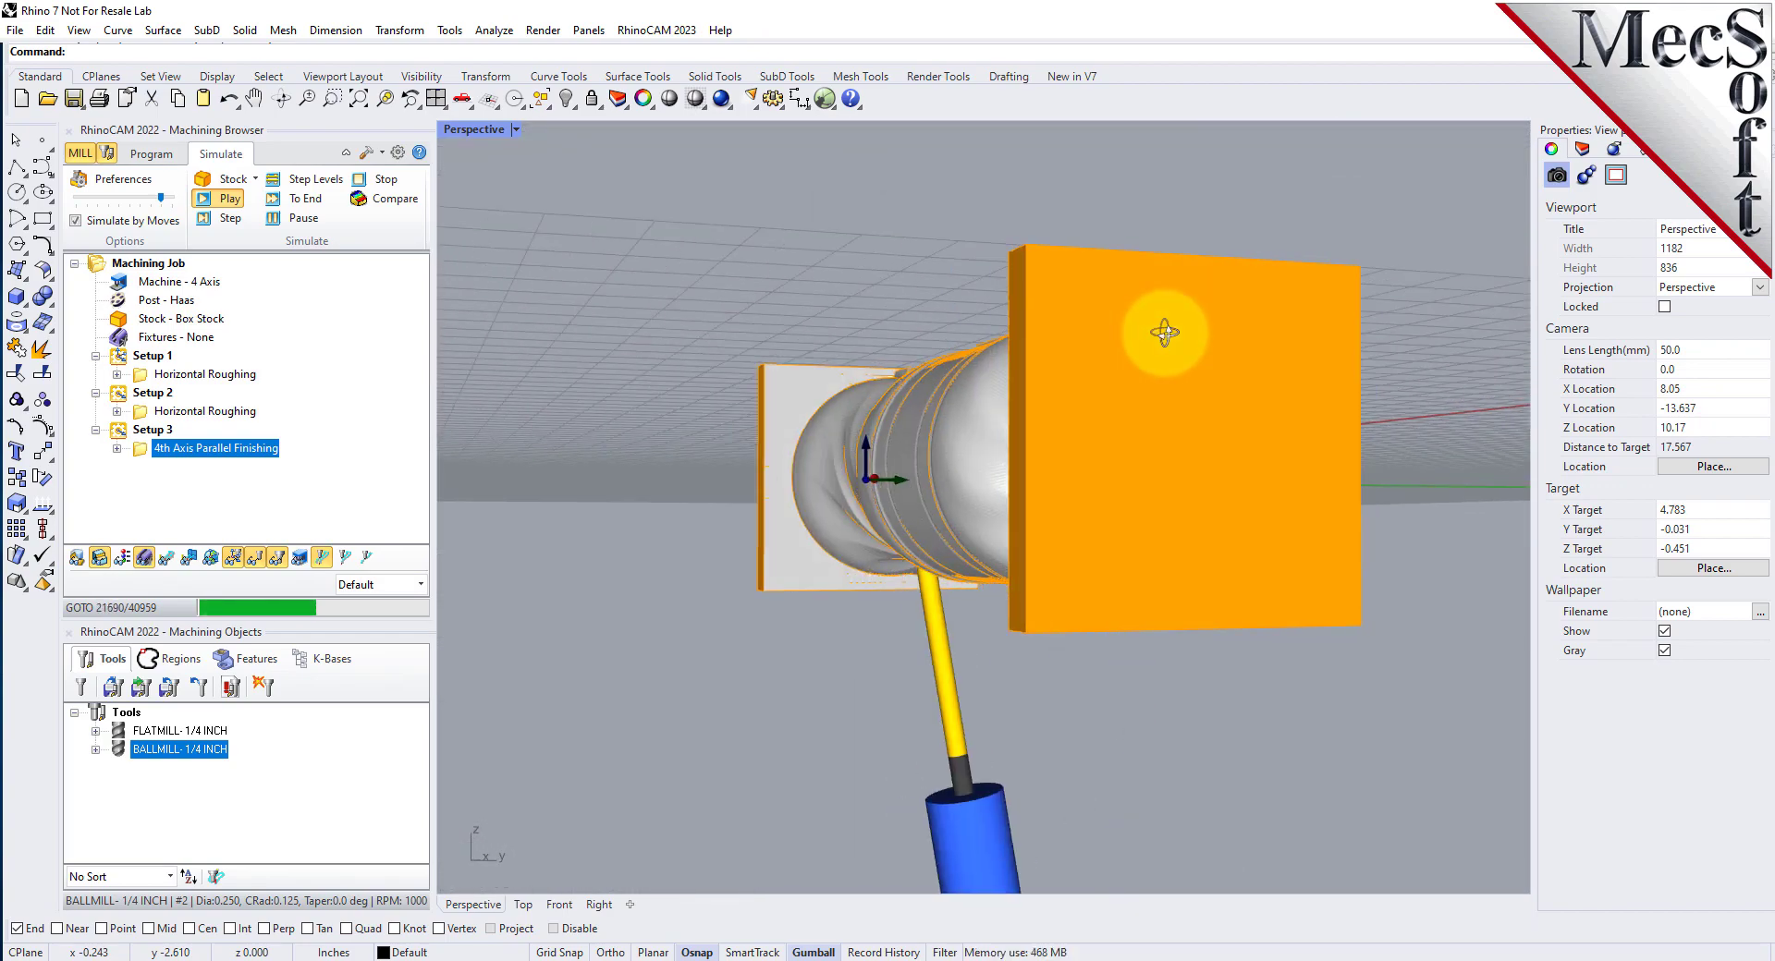
pyautogui.moveTo(1193, 370); pyautogui.dragTo(1140, 397, button='right')
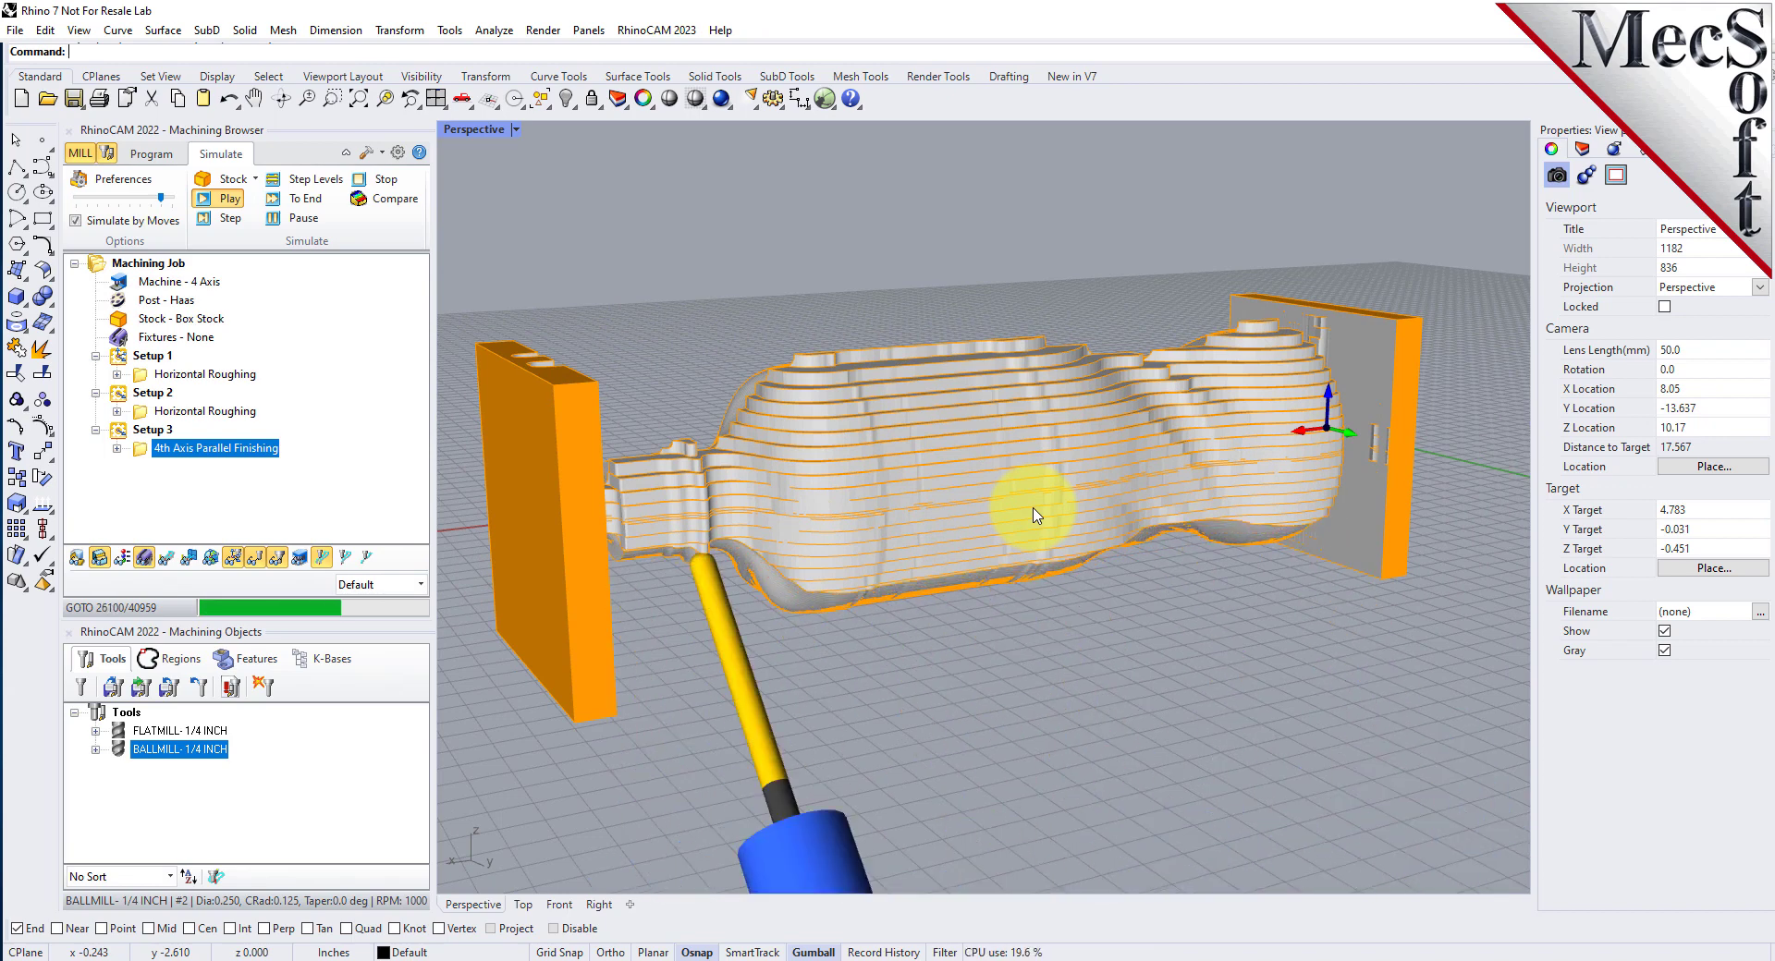
pyautogui.moveTo(1035, 515); pyautogui.dragTo(1132, 576, button='right')
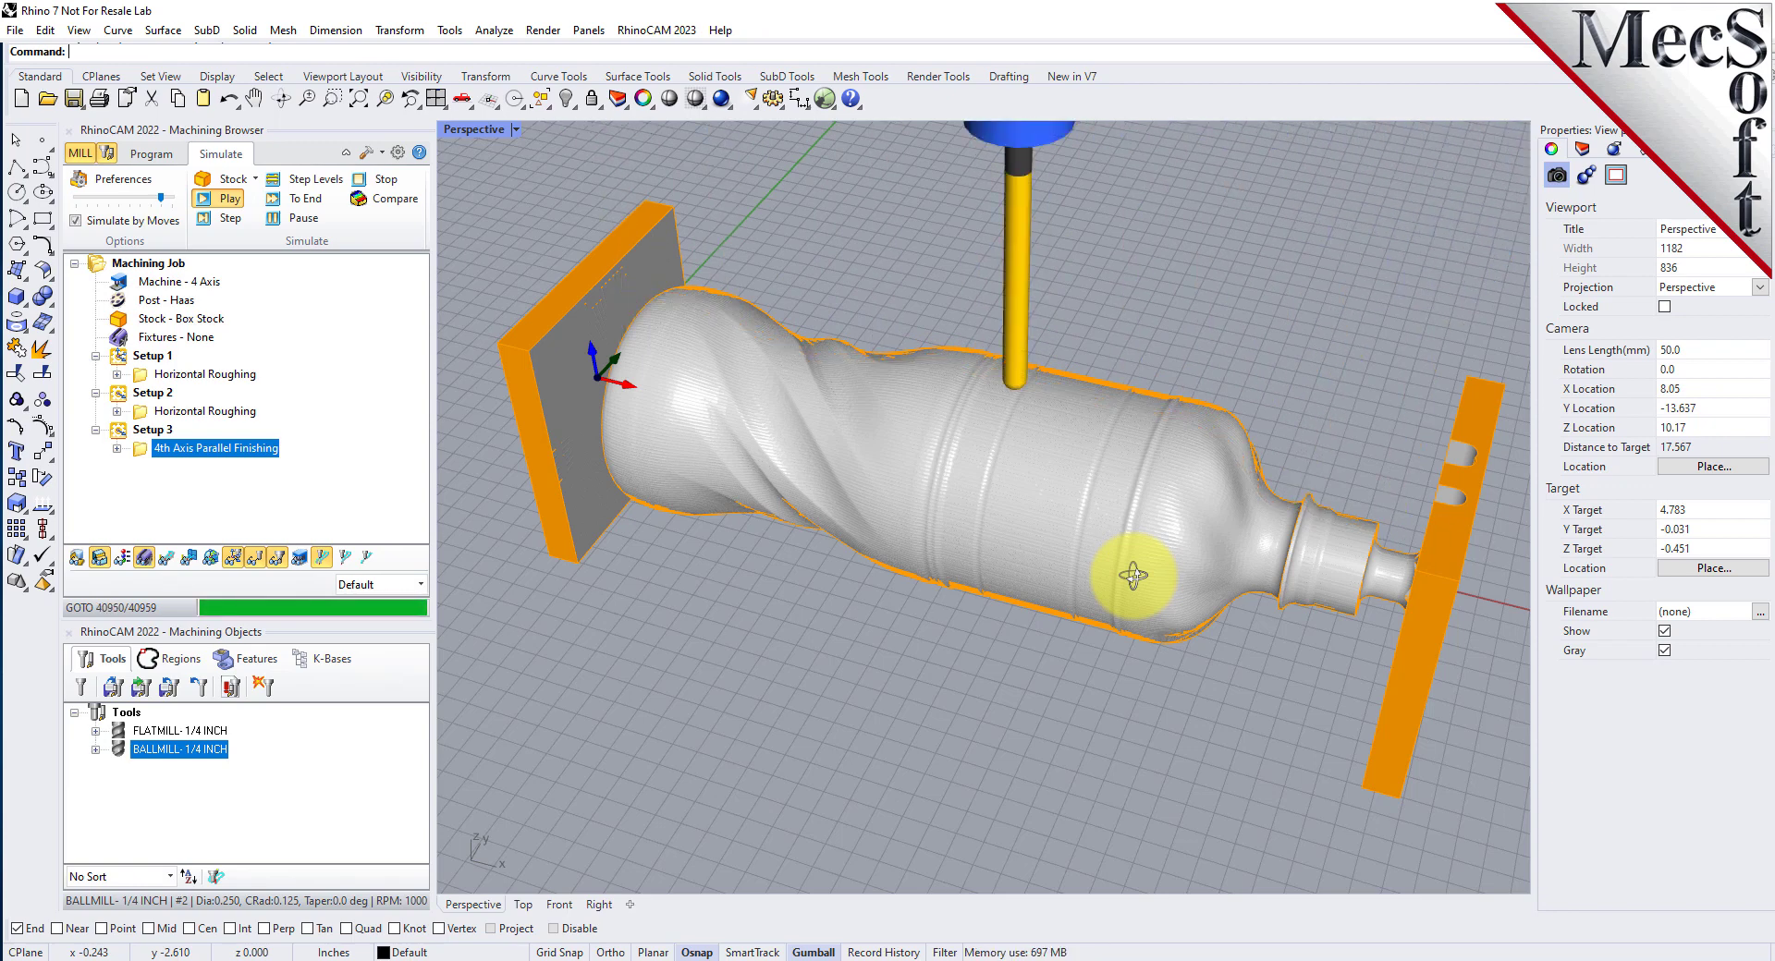
# Step: Post all operations of the machining job with the Haas post to 4AxisIntroductionTutorial-R7.nc, and check the start of the G-code file before closing it
pyautogui.click(152, 155)
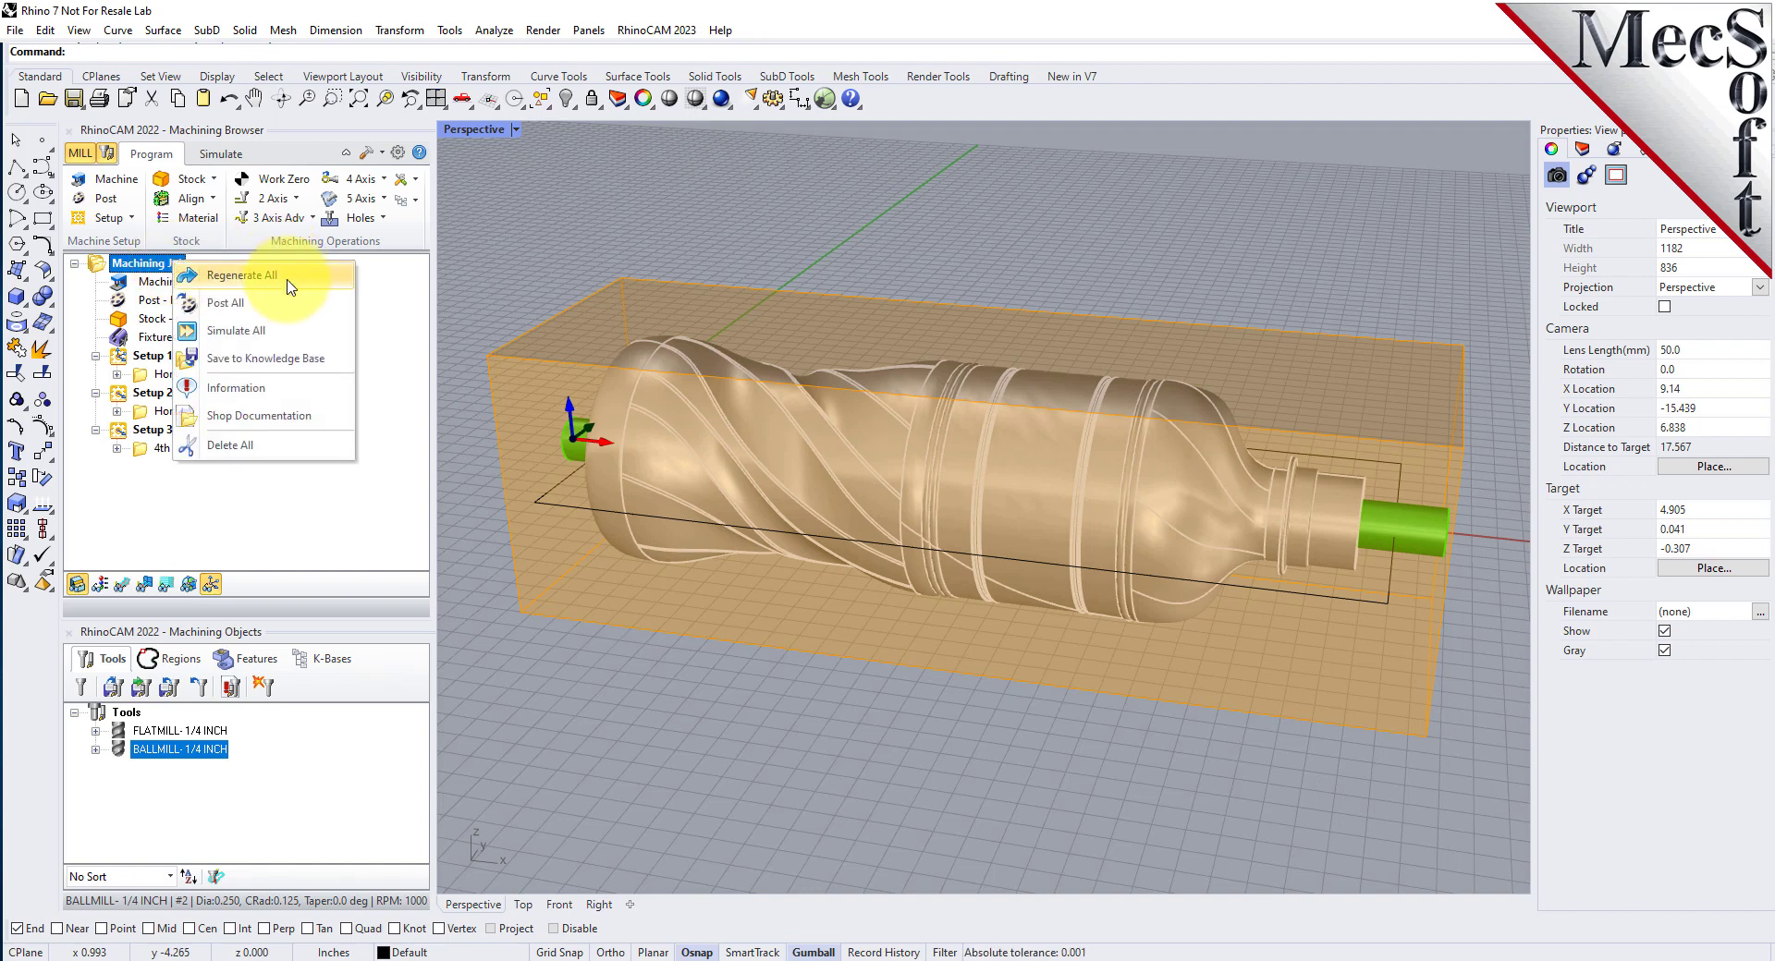
pyautogui.click(282, 304)
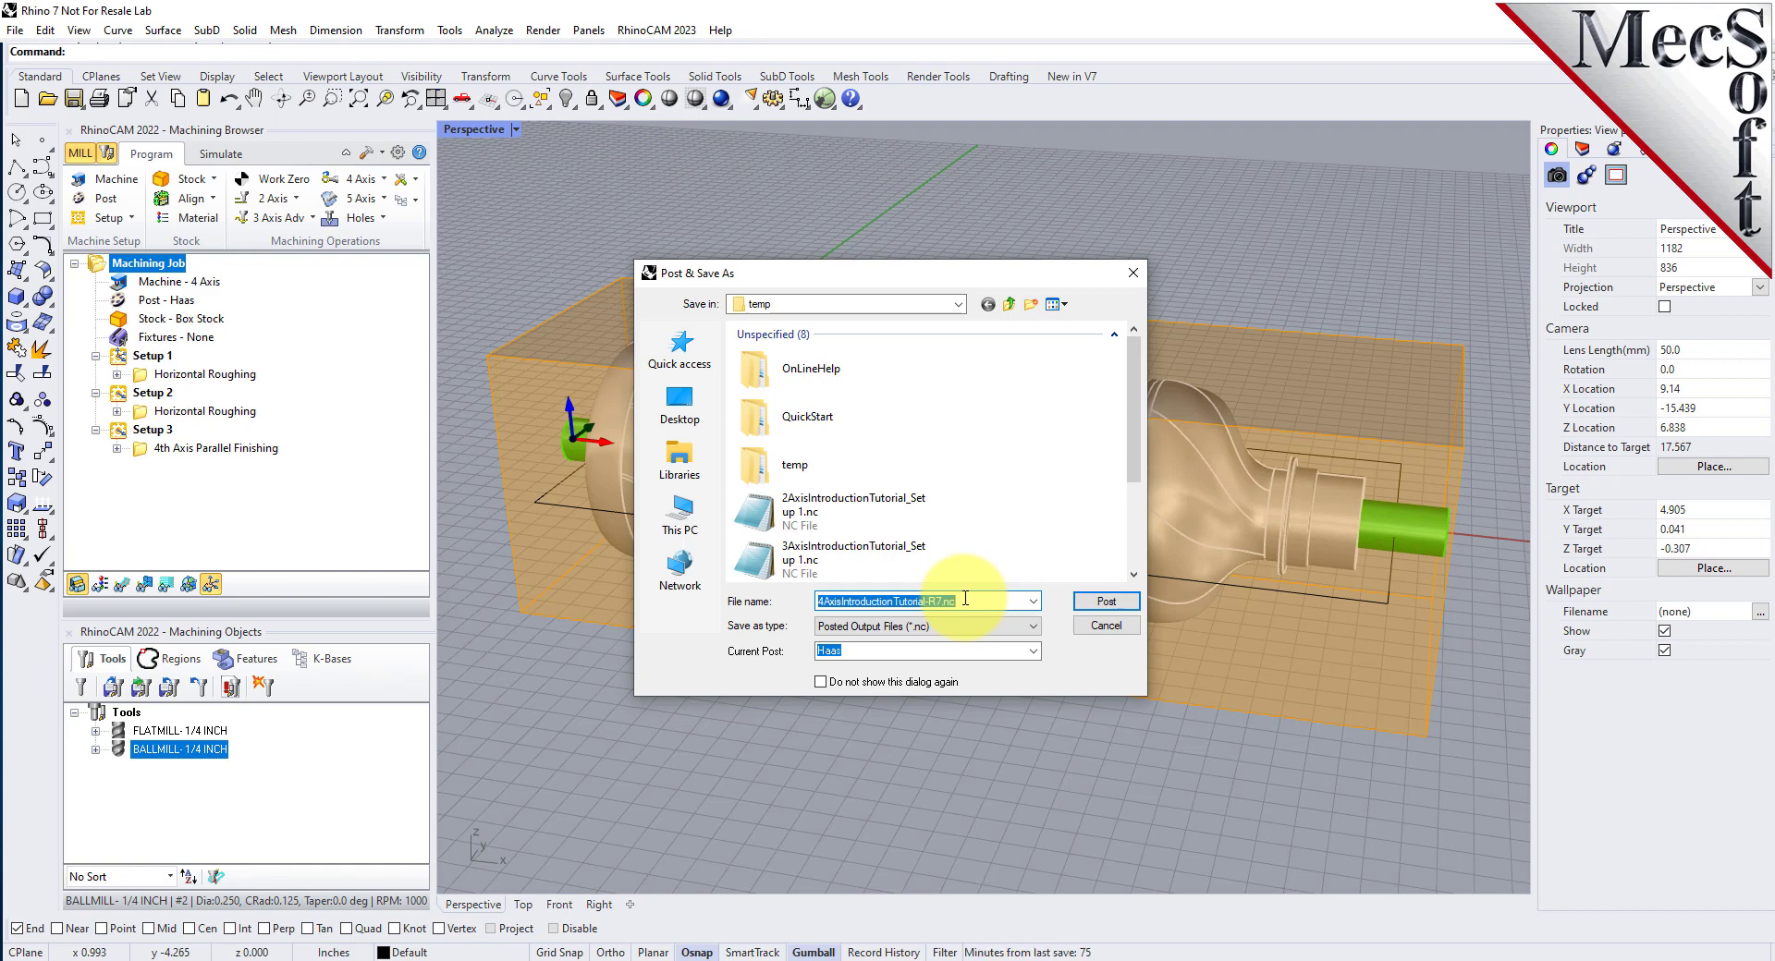
pyautogui.click(1106, 602)
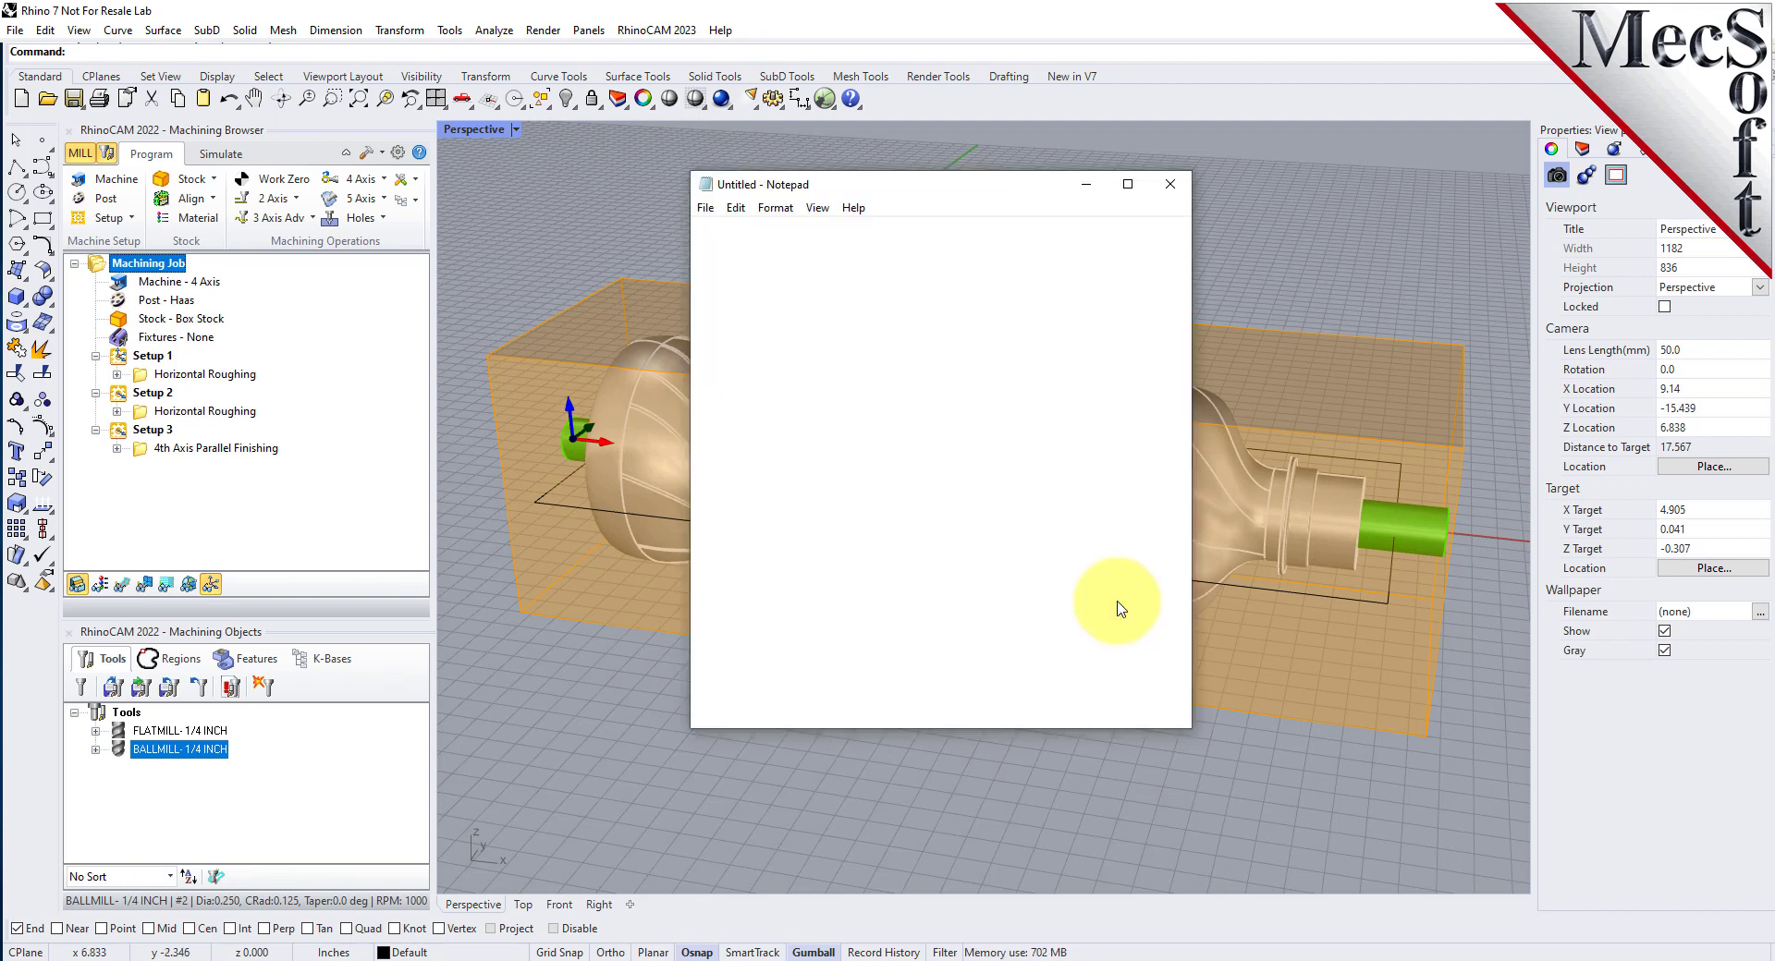
pyautogui.click(1182, 256)
pyautogui.moveTo(1182, 257)
pyautogui.mouseDown()
pyautogui.moveTo(1182, 769)
pyautogui.moveTo(1182, 229)
pyautogui.mouseUp()
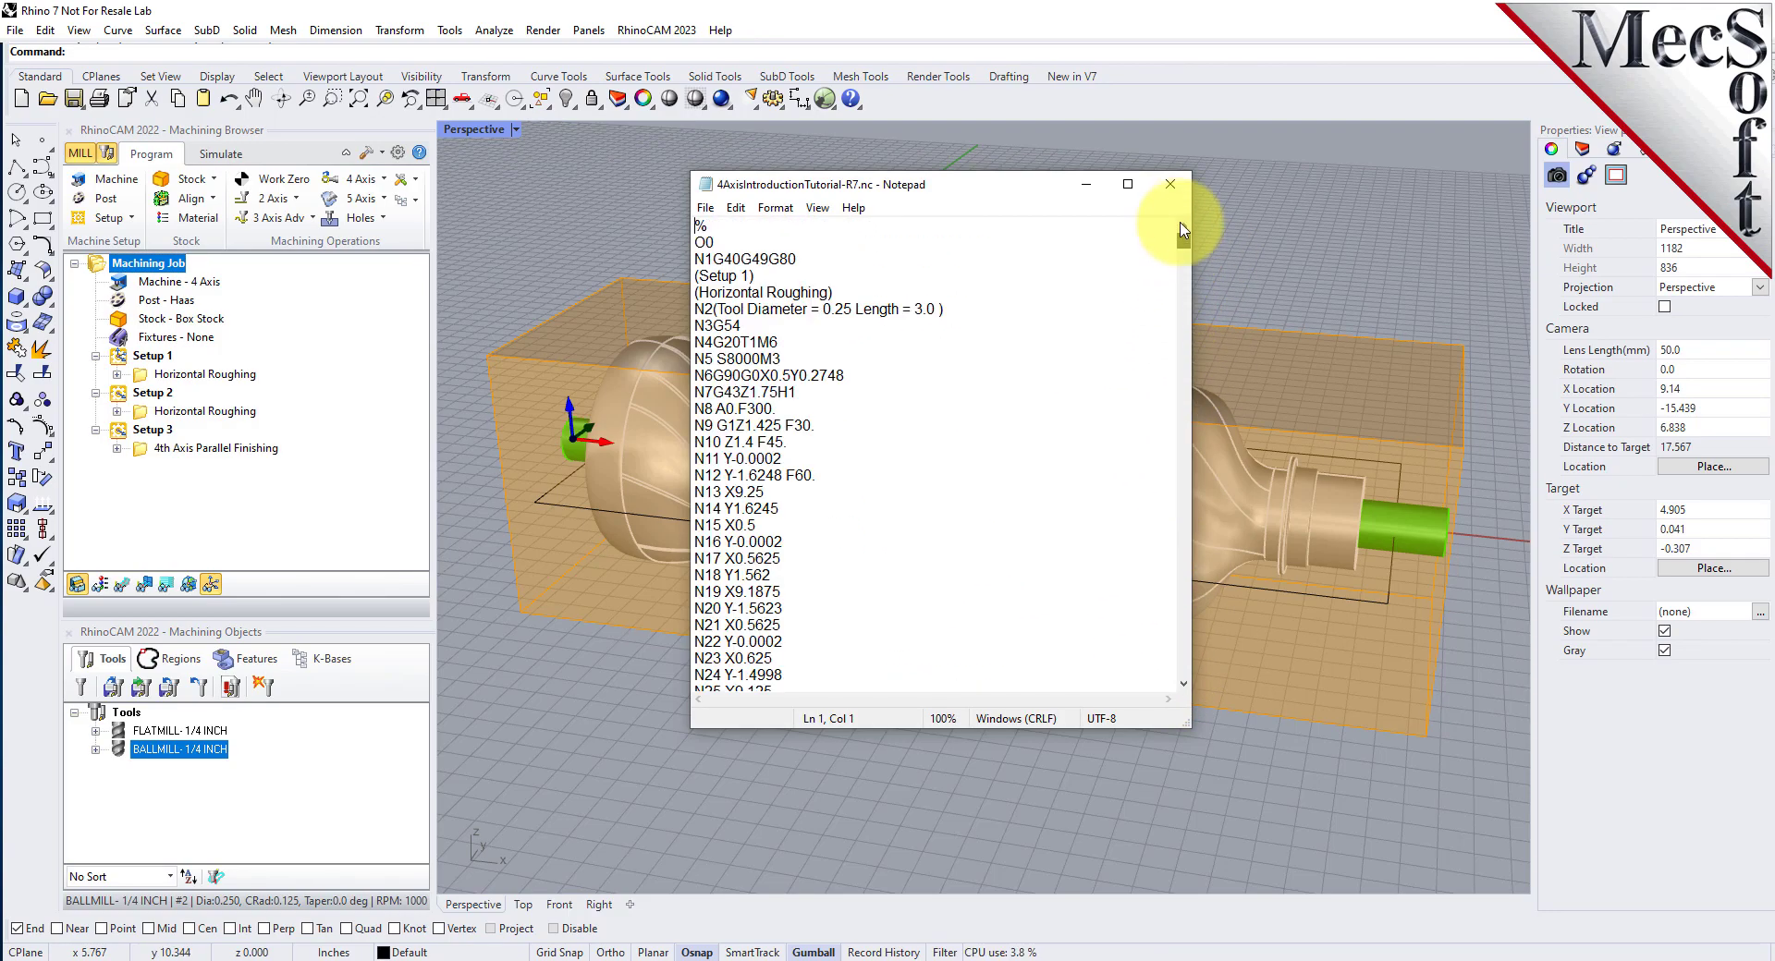
pyautogui.click(1170, 188)
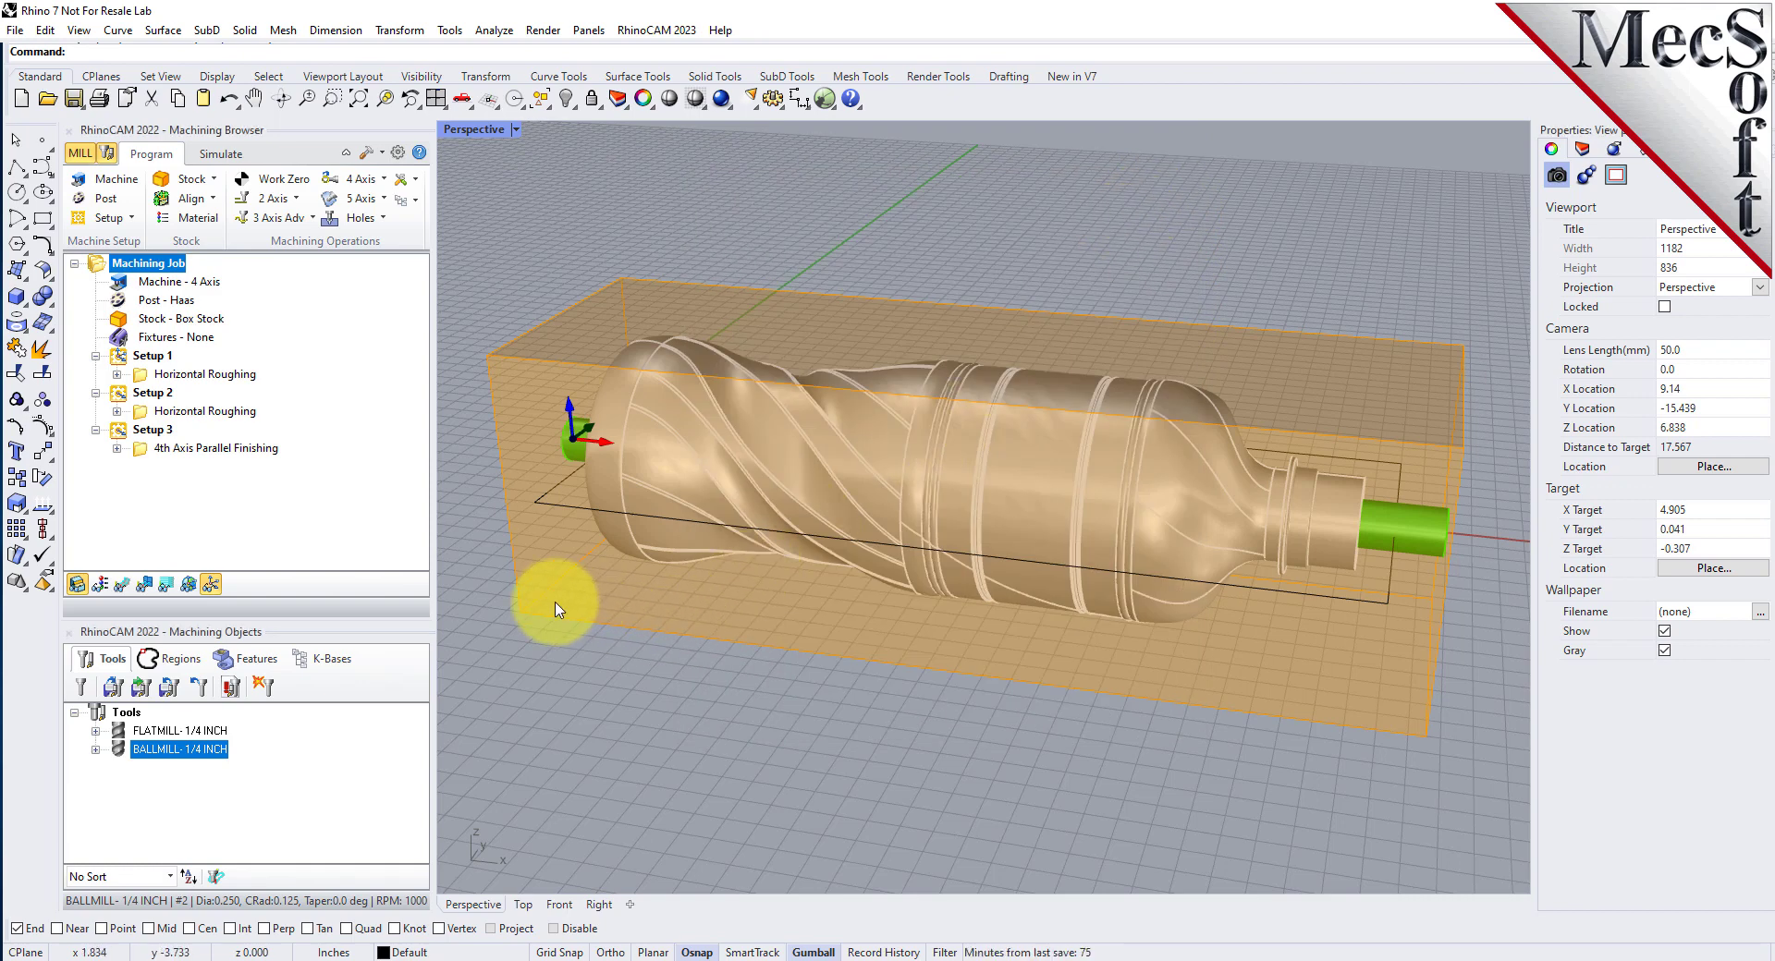
# Step: Look at the posting commands offered for Setup 1 alone and for the Horizontal Roughing operations of Setup 1 and Setup 2 selected together
pyautogui.click(153, 393)
pyautogui.press('Down')
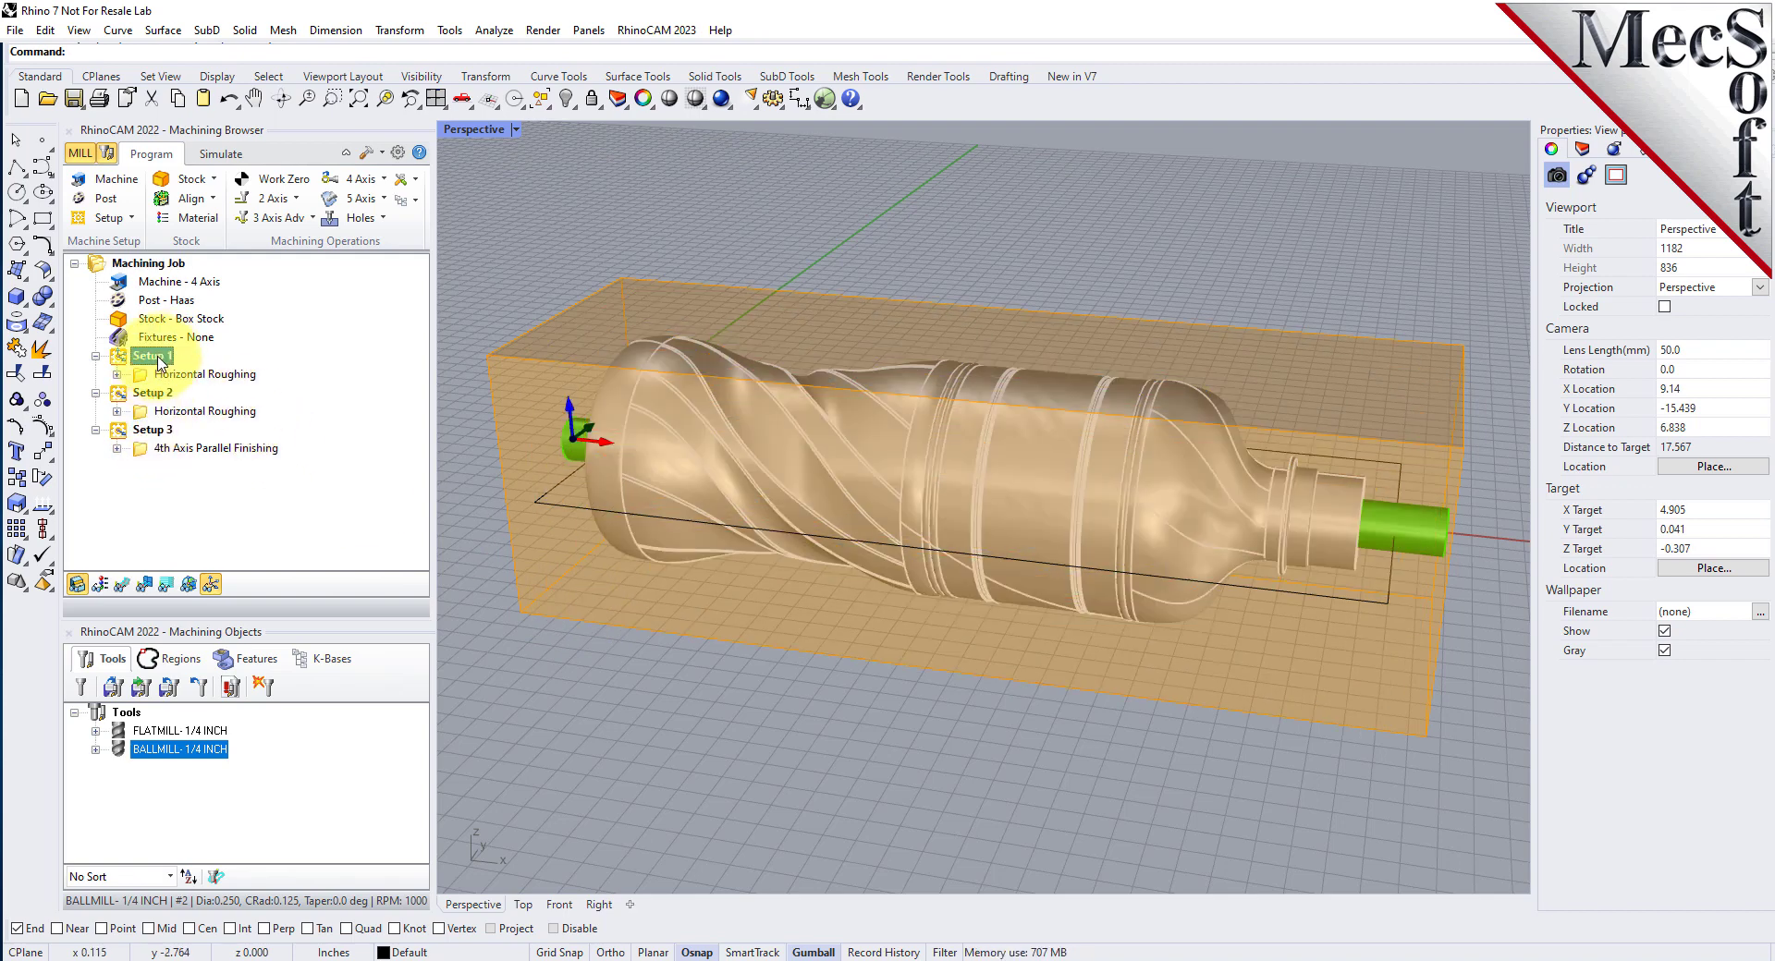
pyautogui.rightClick(159, 362)
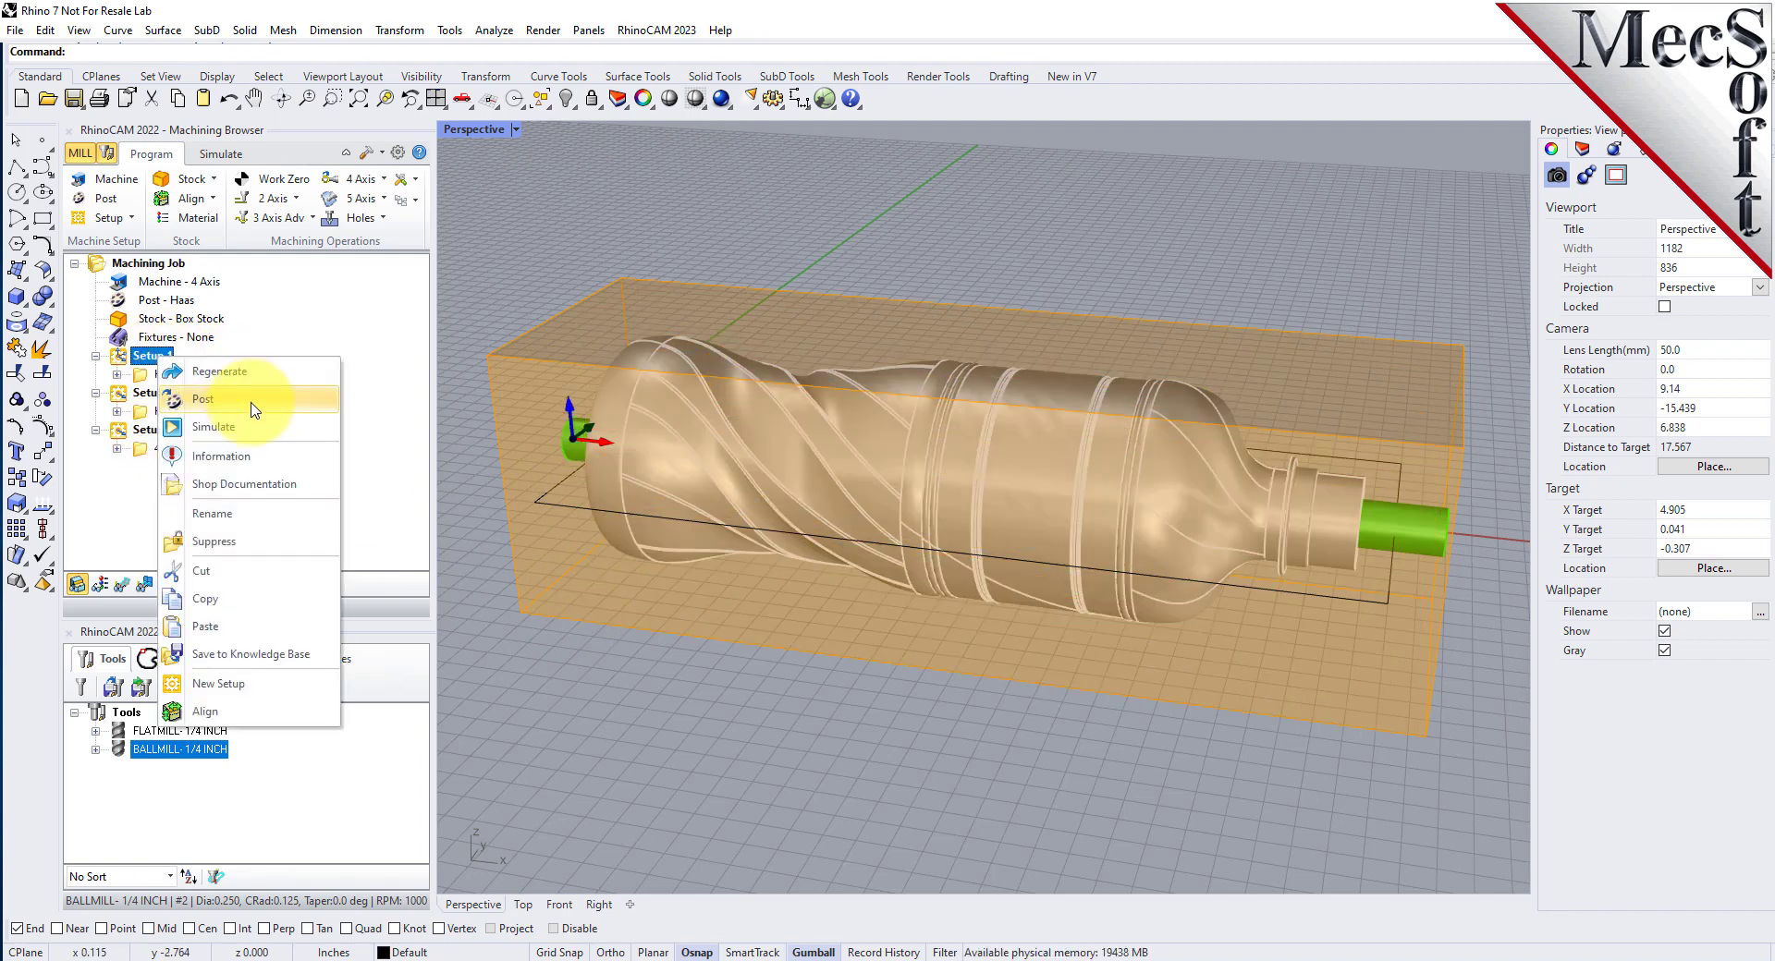
pyautogui.click(348, 484)
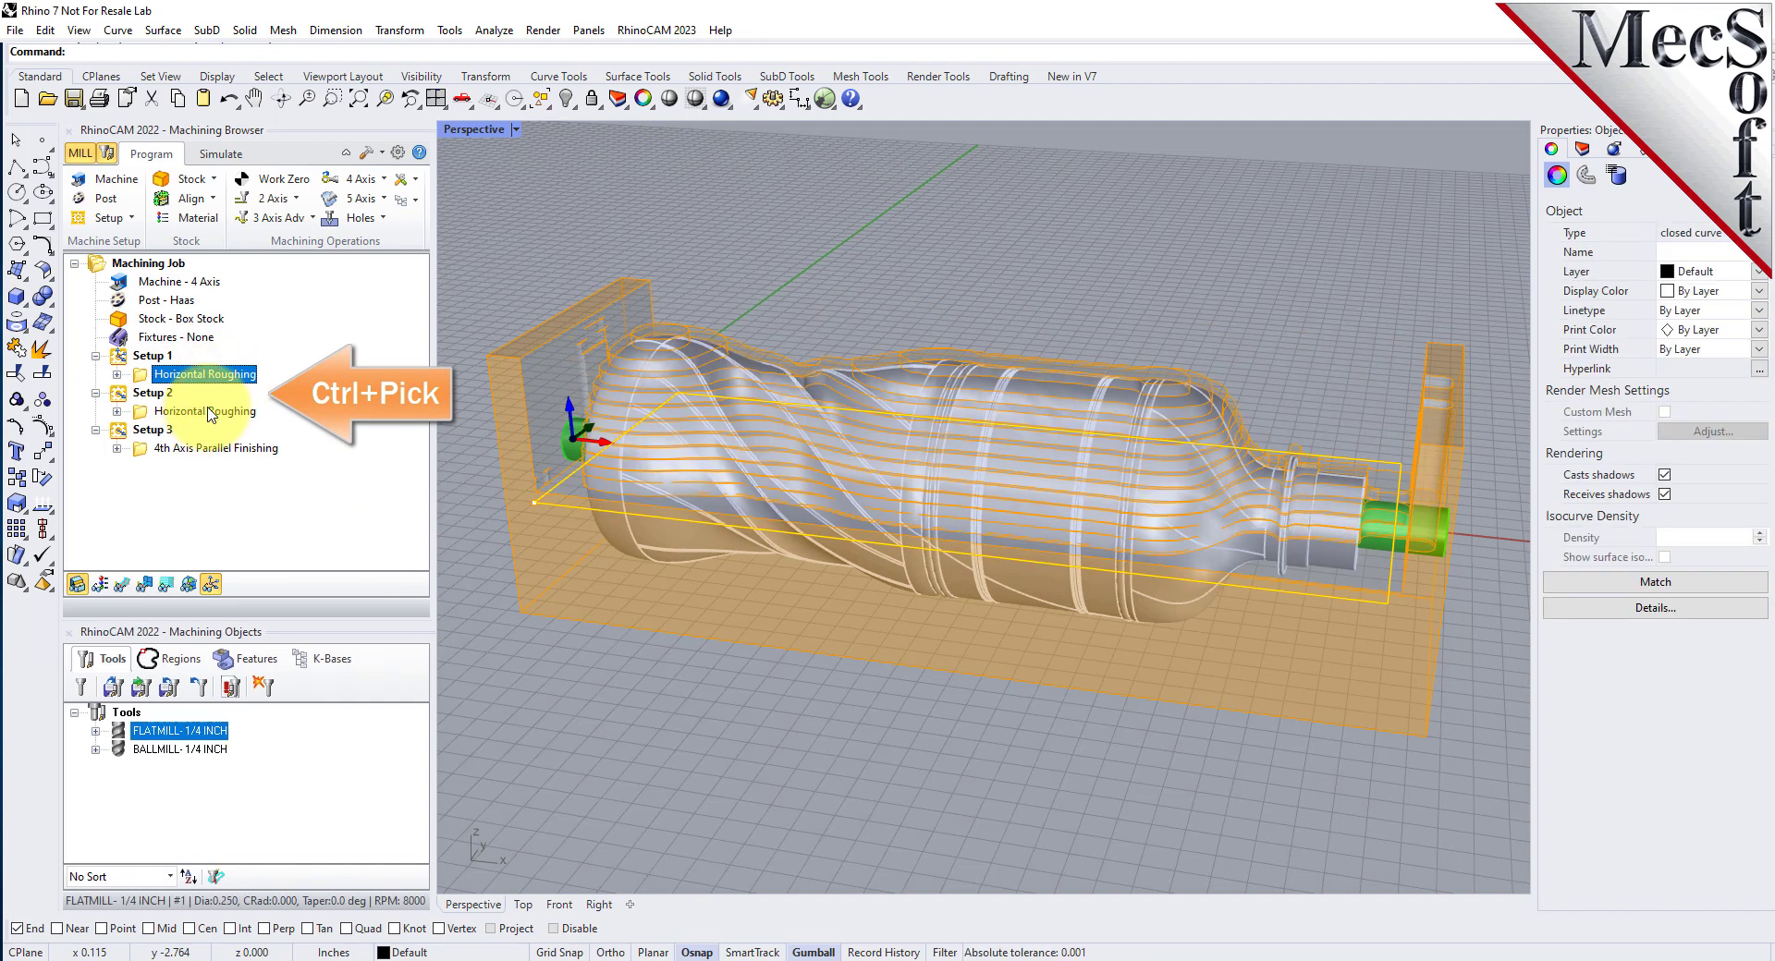
pyautogui.rightClick(212, 418)
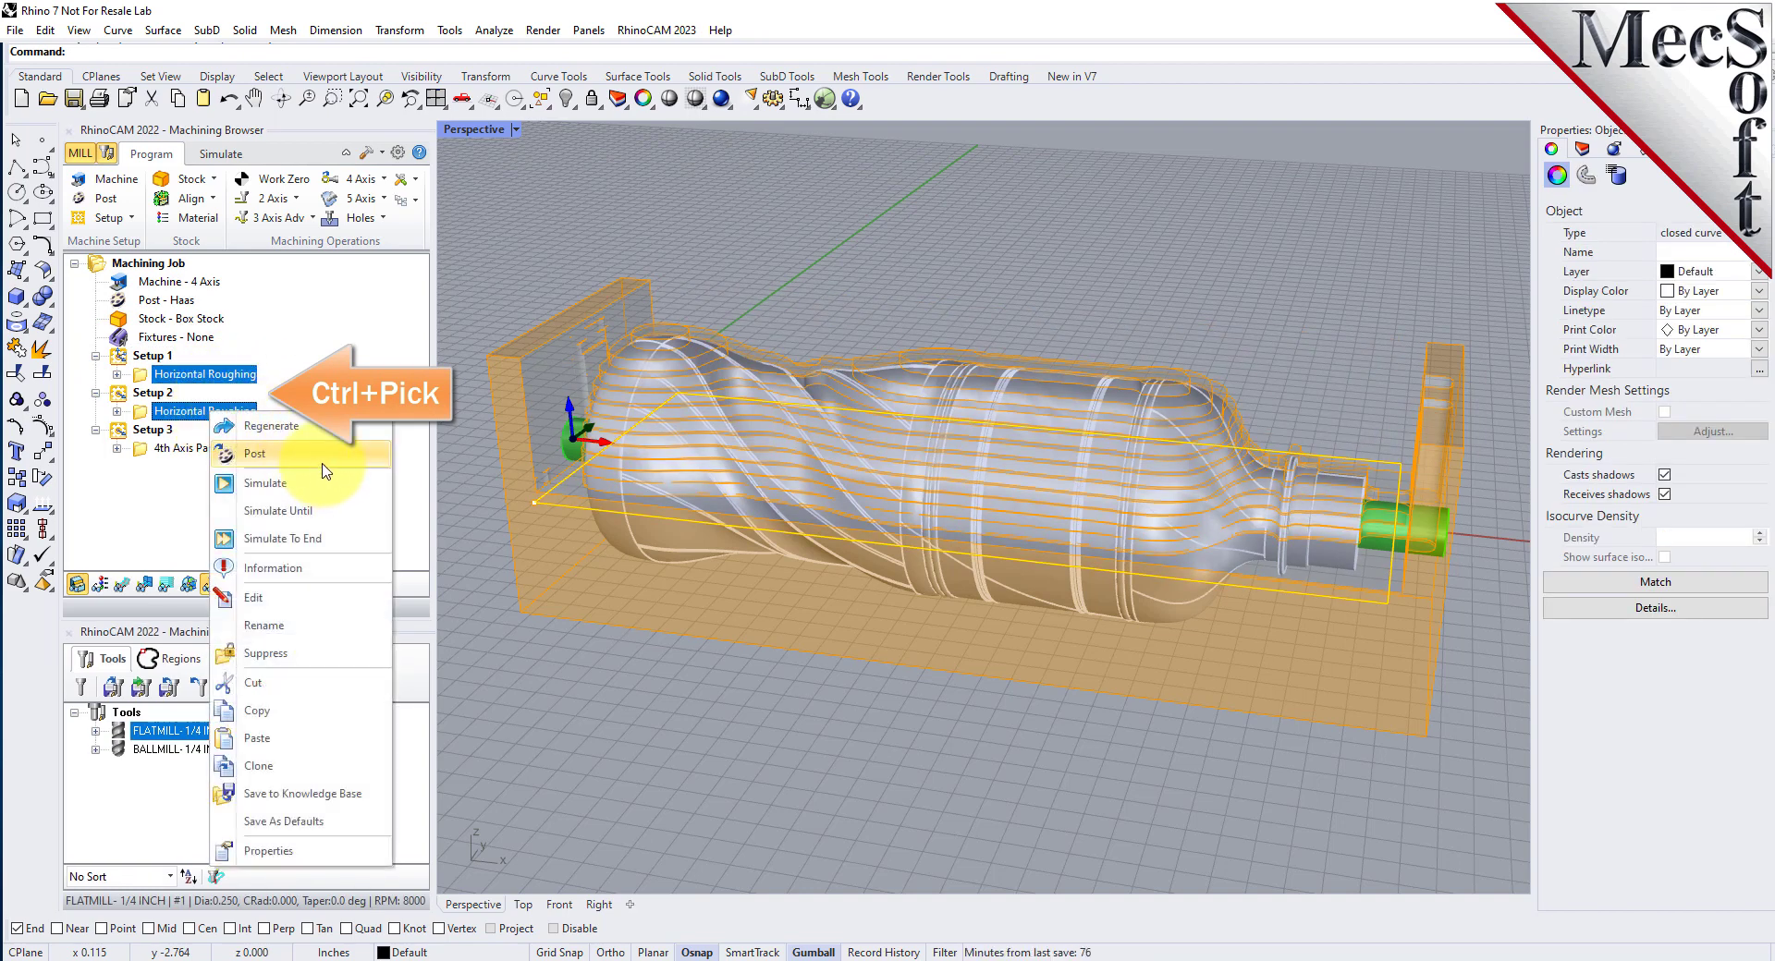
pyautogui.click(347, 336)
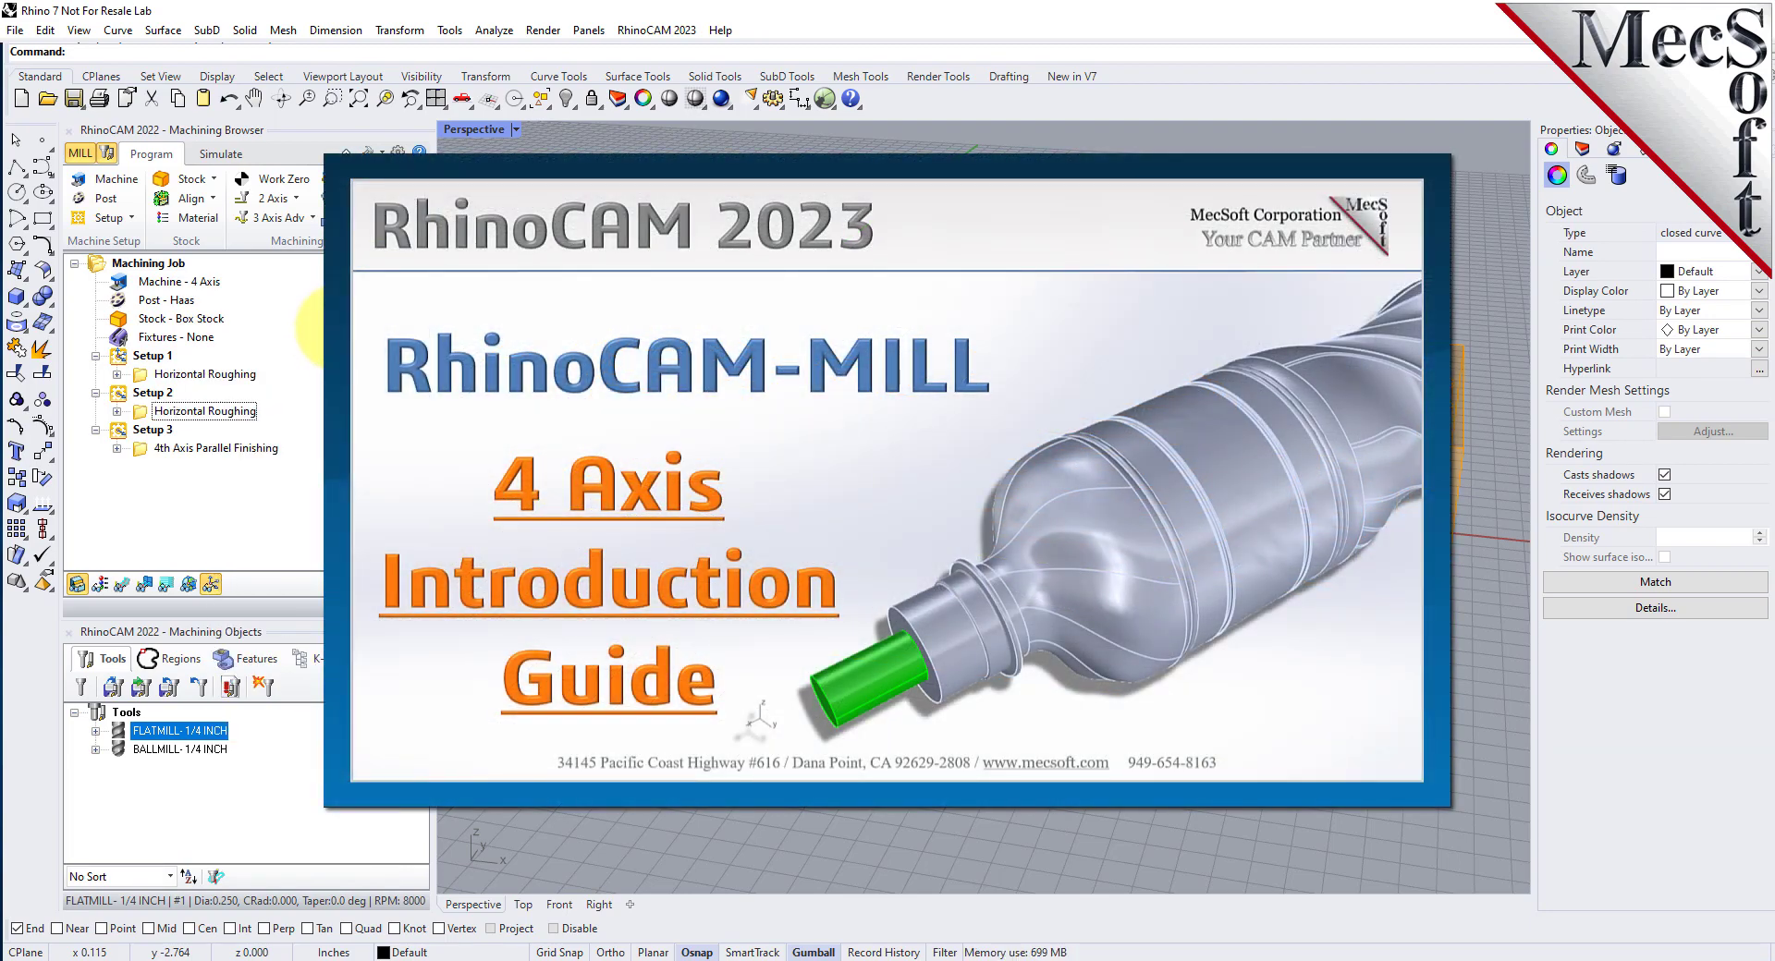